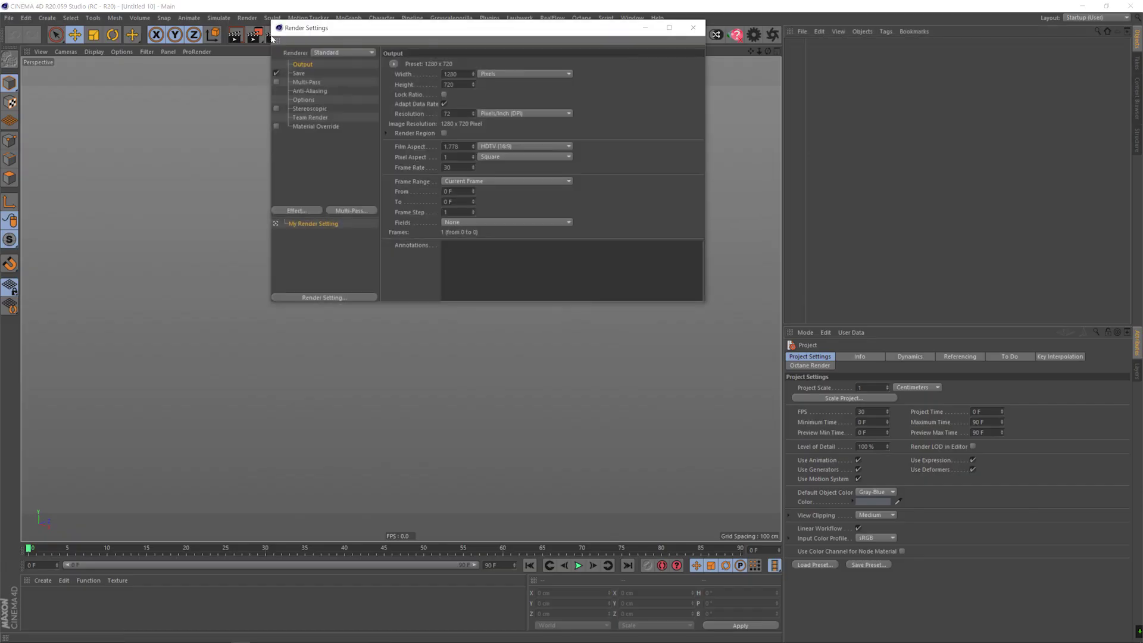
Set the render output height to 1280 pixels for a square format and choose Octane as the renderer.
{"action": "type", "text": "1280"}
{"action": "key", "text": "Return"}
{"action": "left_click", "coordinate": [345, 53]}
{"action": "left_click", "coordinate": [343, 101]}
{"action": "left_click", "coordinate": [693, 27]}
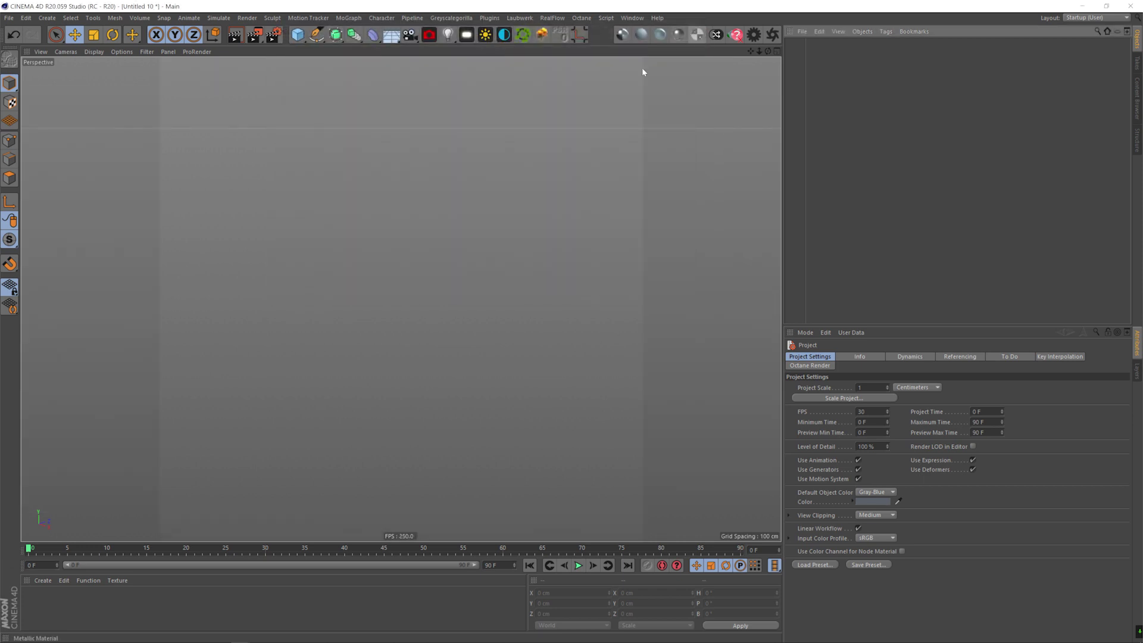
Set the opacity of the viewport's tinted border to 90%.
{"action": "key", "text": "shift+v"}
{"action": "left_click_drag", "start_coordinate": [903, 466], "coordinate": [849, 454]}
{"action": "type", "text": "90"}
{"action": "key", "text": "Return"}
Add a plane at the origin and scale it up to about 1937 cm as the ground.
{"action": "left_click_drag", "start_coordinate": [298, 39], "coordinate": [388, 67]}
{"action": "key", "text": "t"}
{"action": "left_click_drag", "start_coordinate": [495, 331], "coordinate": [698, 393]}
{"action": "left_click_drag", "start_coordinate": [666, 326], "coordinate": [546, 323], "text": "alt"}
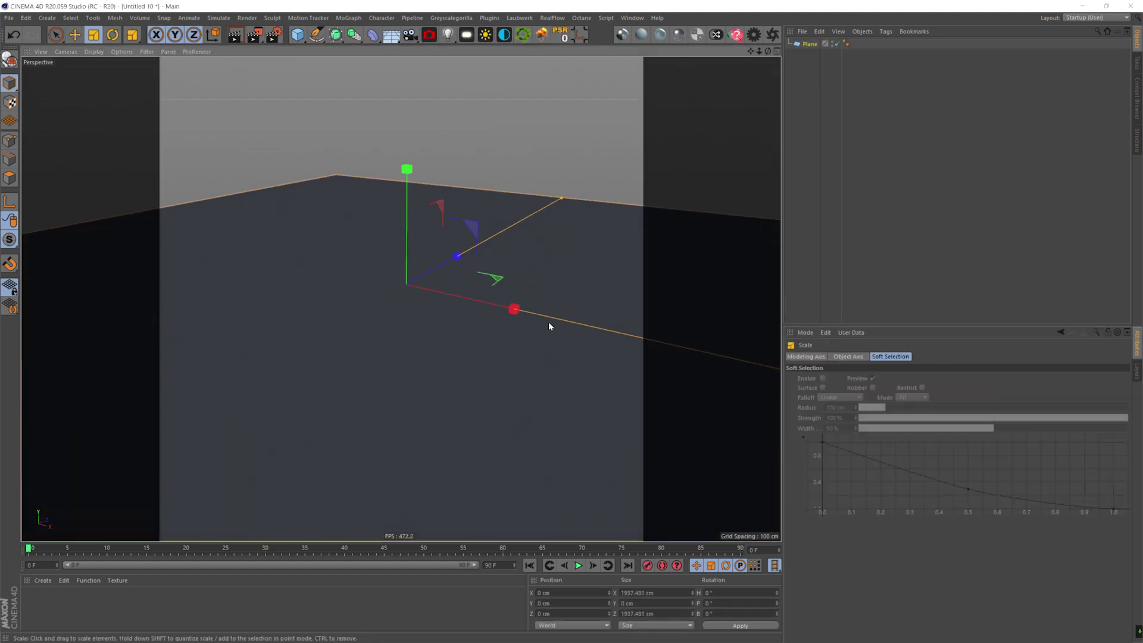
Use the Pathtracing kernel in Octane and load an HDR image into a new Octane sky without copying it to the project.
{"action": "left_click", "coordinate": [754, 34]}
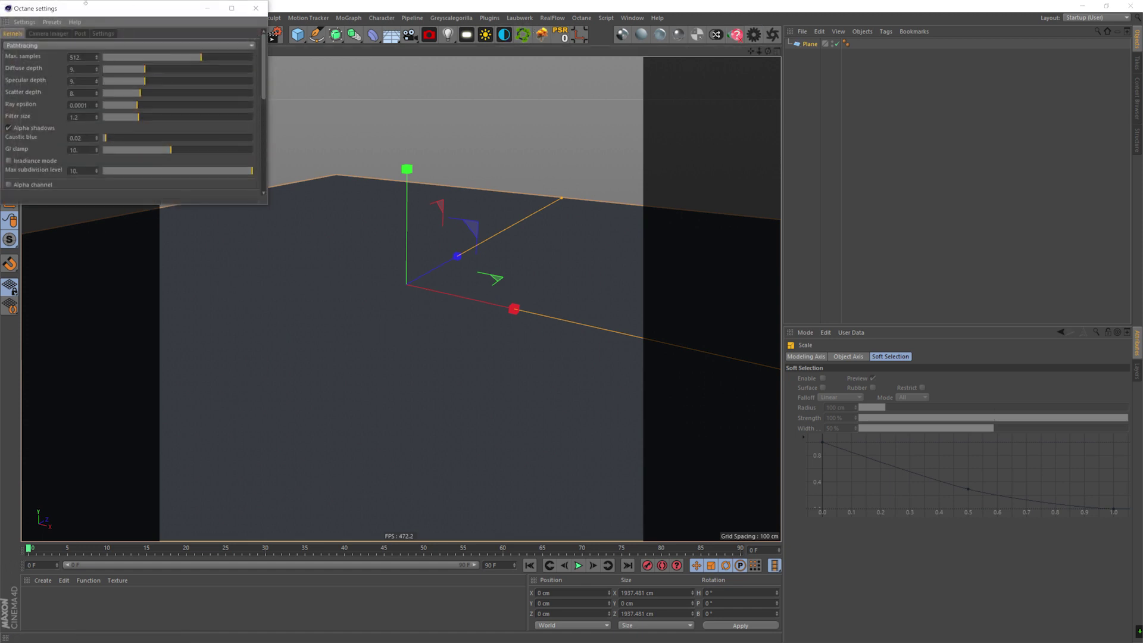
{"action": "left_click", "coordinate": [257, 9]}
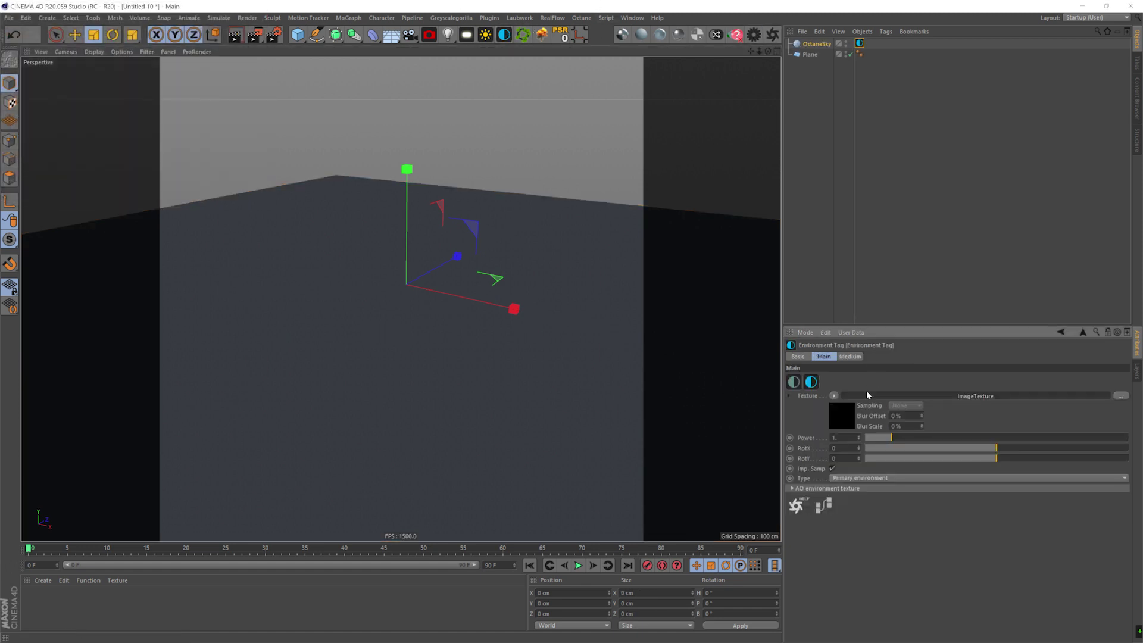
{"action": "left_click", "coordinate": [1120, 379]}
{"action": "double_click", "coordinate": [276, 97]}
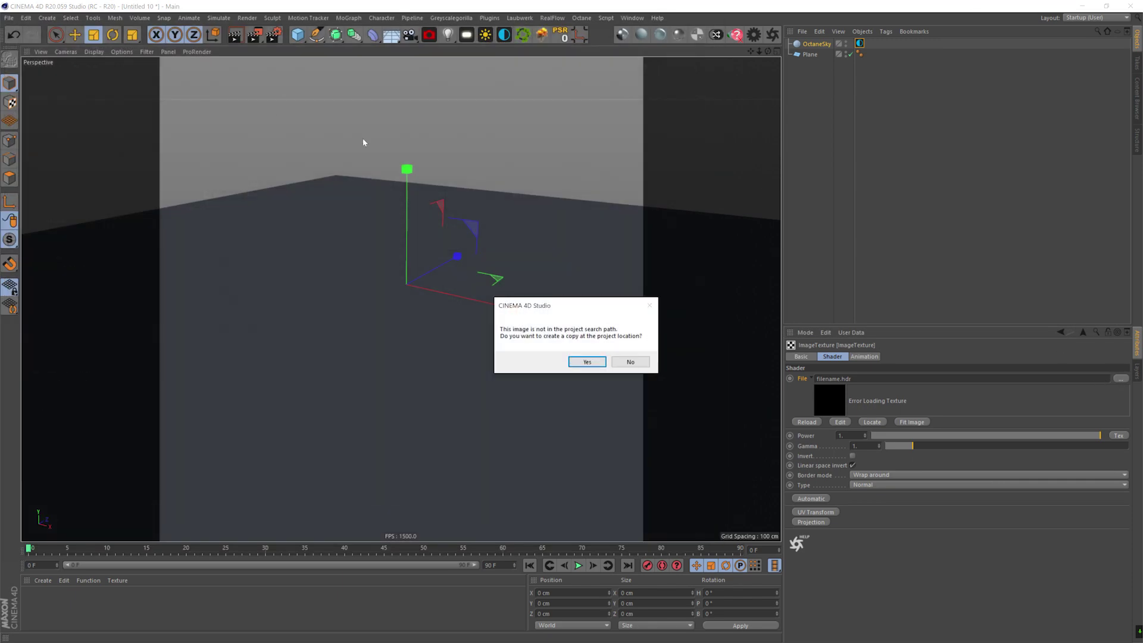
{"action": "left_click", "coordinate": [630, 362]}
Add a sphere with a radius of 50 cm.
{"action": "left_click_drag", "start_coordinate": [297, 34], "coordinate": [509, 68]}
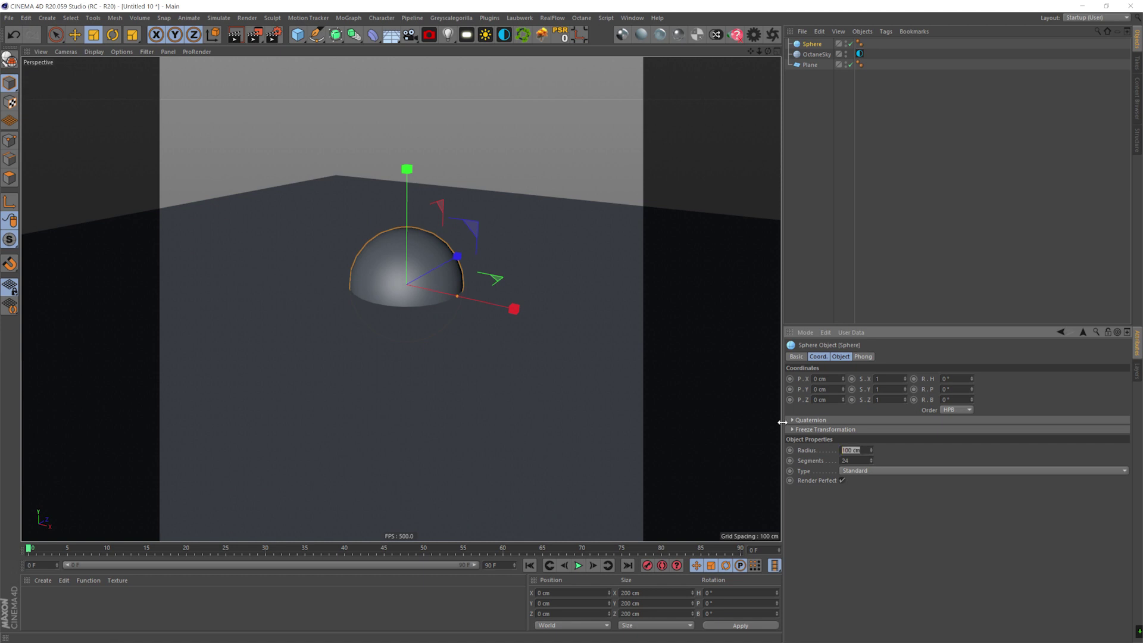
{"action": "type", "text": "50"}
{"action": "key", "text": "Return"}
Raise the sphere to a height of about 43 cm and place one copy on each side of it in a row.
{"action": "key", "text": "e"}
{"action": "left_click_drag", "start_coordinate": [406, 232], "coordinate": [405, 210]}
{"action": "left_click_drag", "start_coordinate": [454, 271], "coordinate": [396, 256], "text": "ctrl"}
{"action": "left_click", "coordinate": [474, 281]}
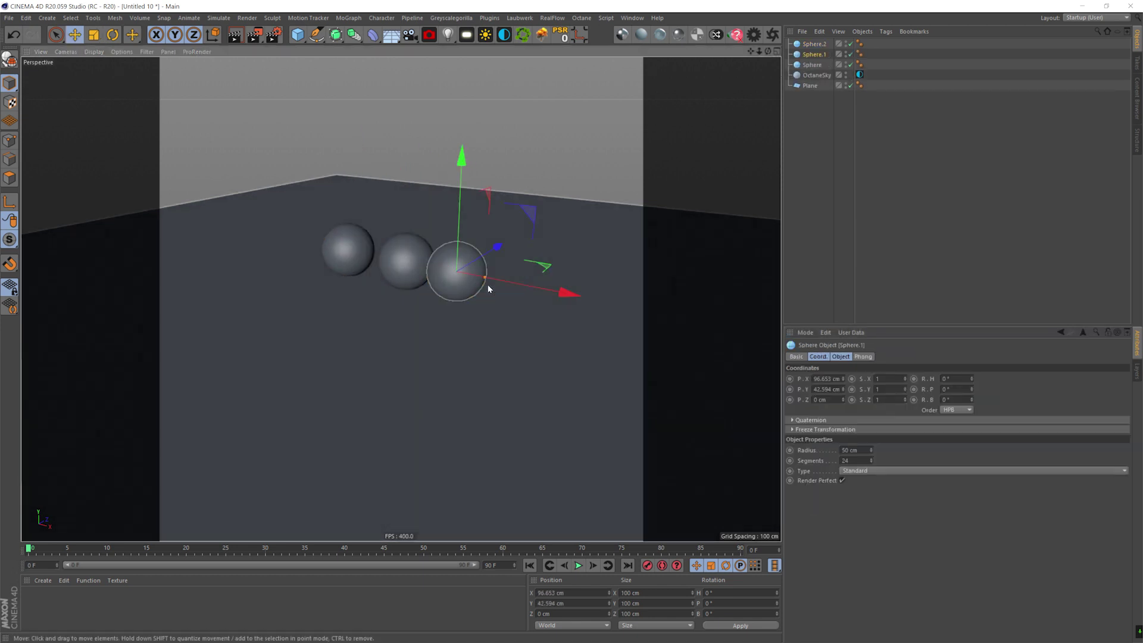
{"action": "left_click_drag", "start_coordinate": [510, 282], "coordinate": [526, 290]}
Add an Octane camera, look through it, set its focal length to 135 mm and frame the three spheres.
{"action": "left_click", "coordinate": [430, 36]}
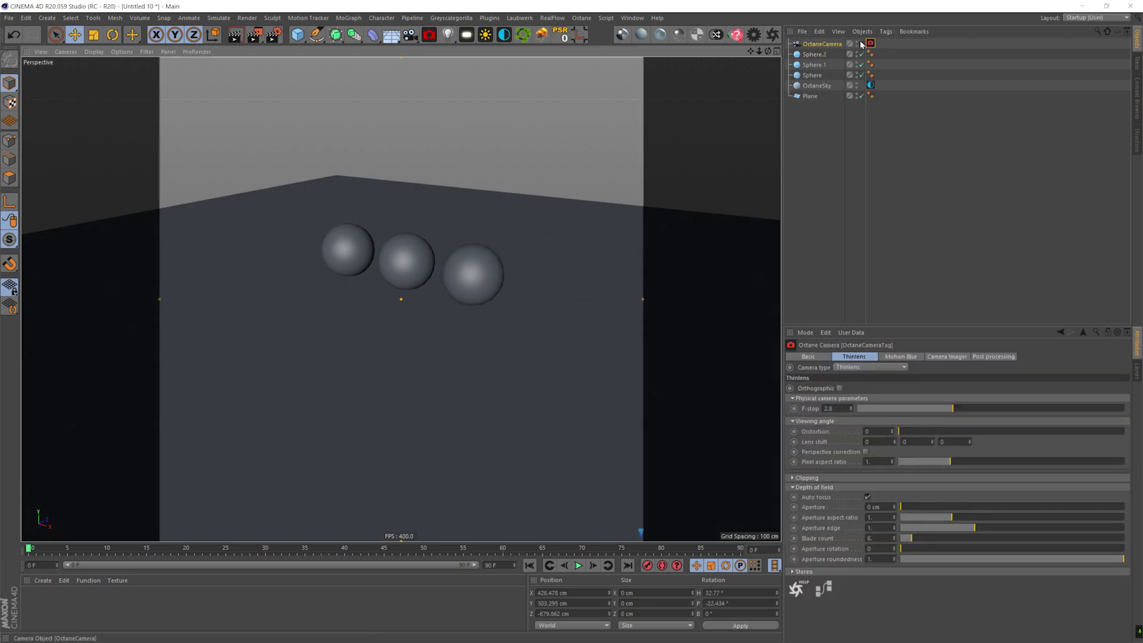
{"action": "left_click", "coordinate": [836, 46]}
{"action": "left_click_drag", "start_coordinate": [882, 472], "coordinate": [827, 465]}
{"action": "type", "text": "13"}
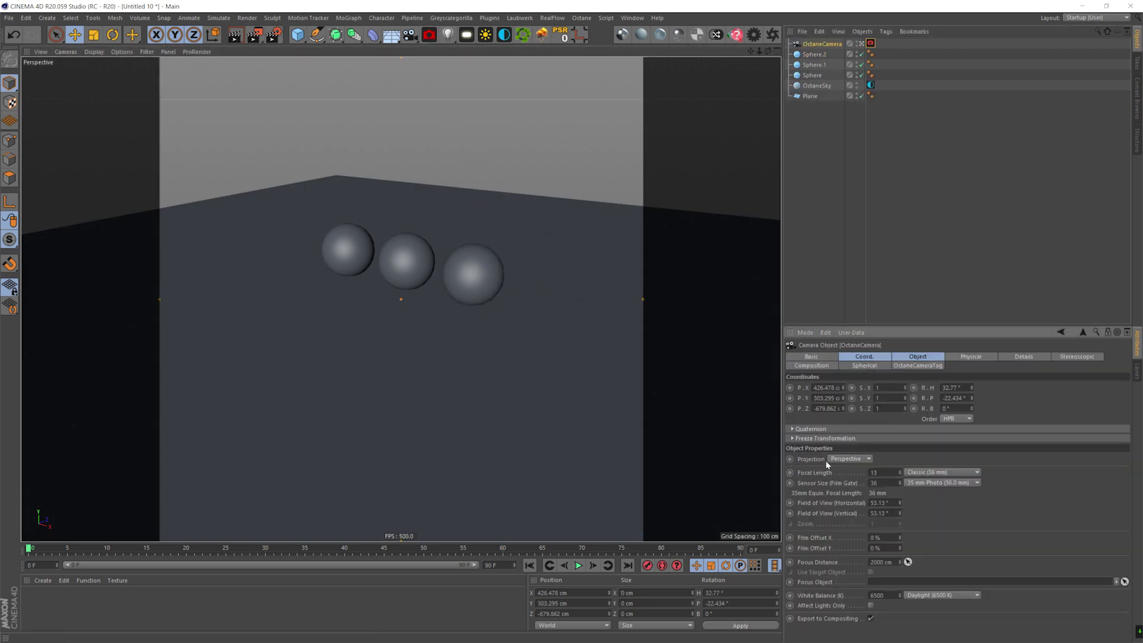
{"action": "type", "text": "5"}
{"action": "key", "text": "Return"}
{"action": "scroll", "coordinate": [395, 298], "scroll_direction": "down", "scroll_amount": 6}
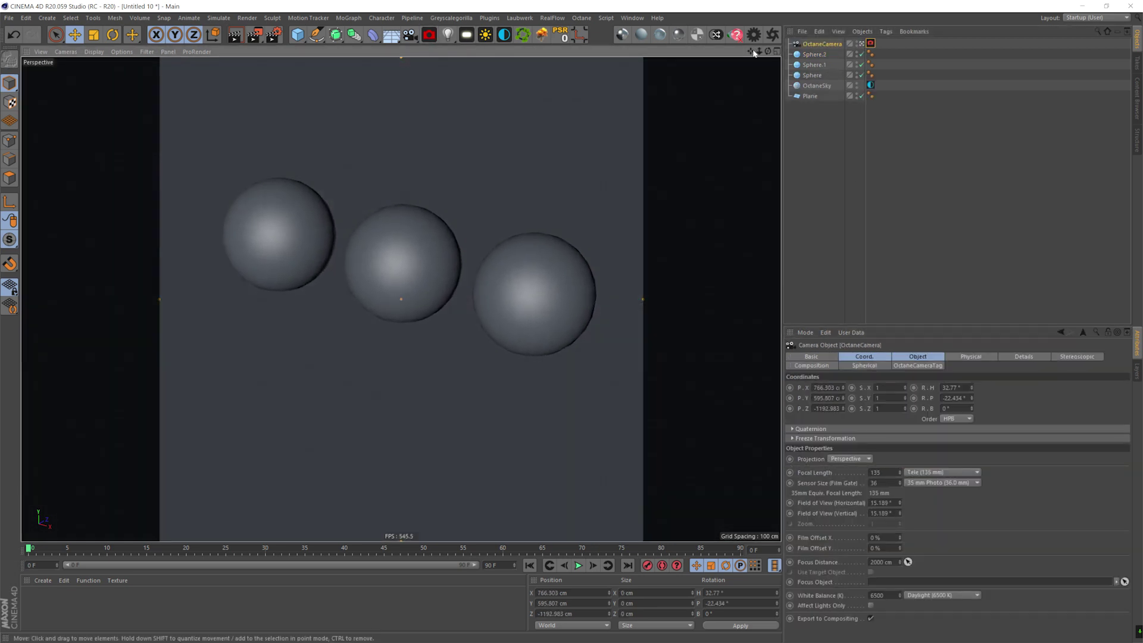
Start the Octane live render and rotate the sky environment to a RotX of about -0.079.
{"action": "left_click", "coordinate": [772, 34]}
{"action": "left_click_drag", "start_coordinate": [431, 205], "coordinate": [572, 130]}
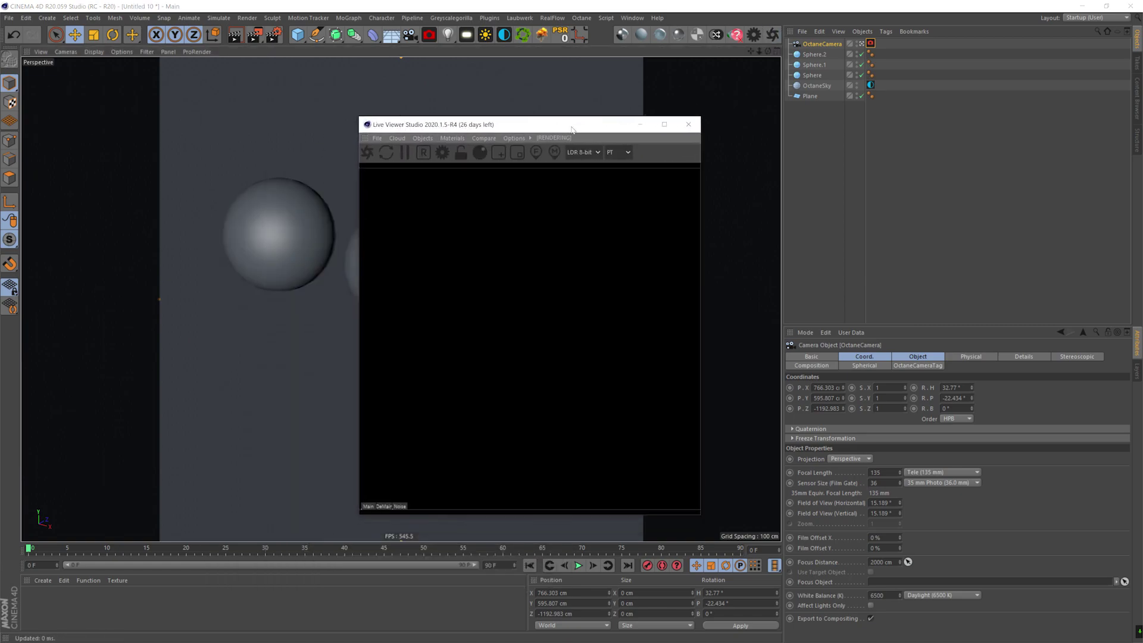
{"action": "left_click", "coordinate": [870, 85]}
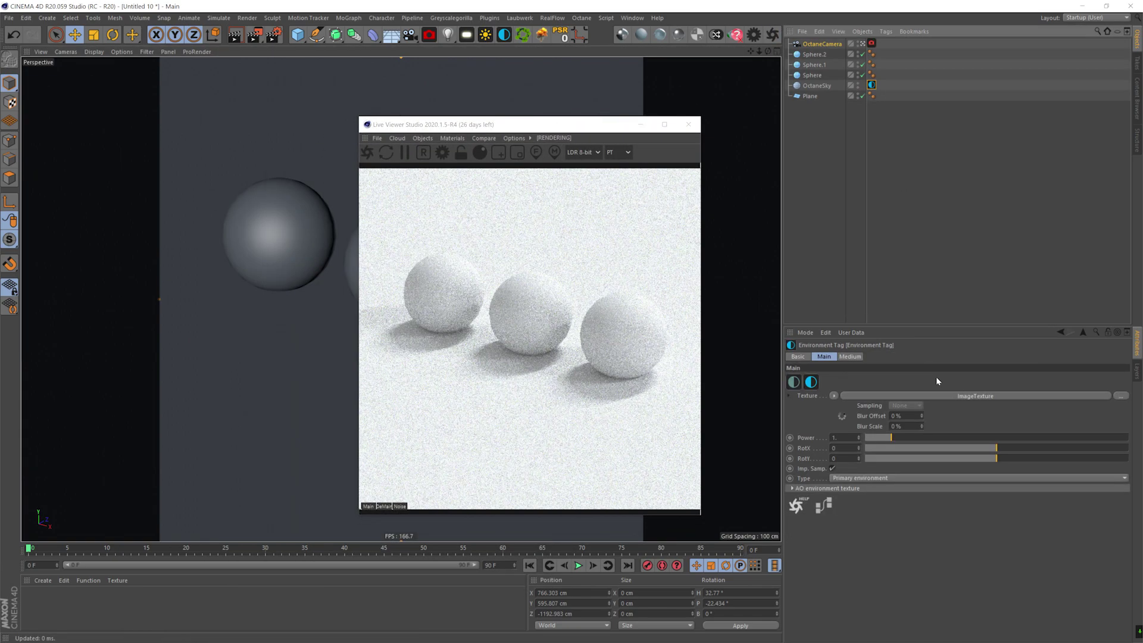
{"action": "left_click", "coordinate": [997, 448]}
{"action": "left_click_drag", "start_coordinate": [997, 452], "coordinate": [859, 436]}
{"action": "left_click_drag", "start_coordinate": [1002, 447], "coordinate": [987, 441]}
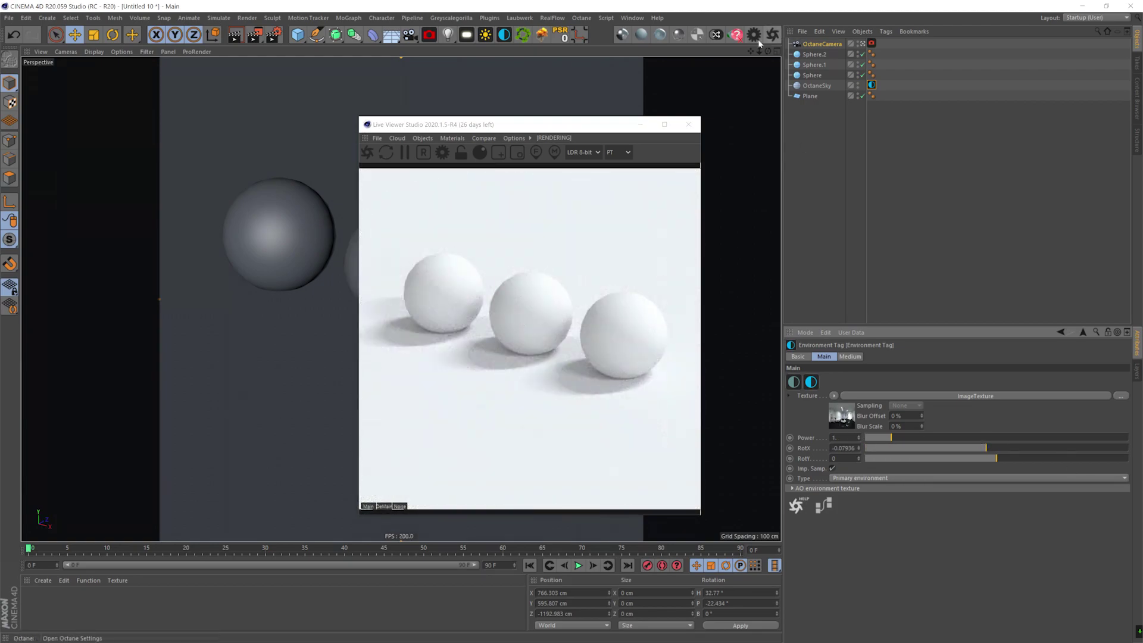
Lower the camera imager's highlight compression to about 0.48 and fine-tune the exposure.
{"action": "left_click", "coordinate": [753, 34]}
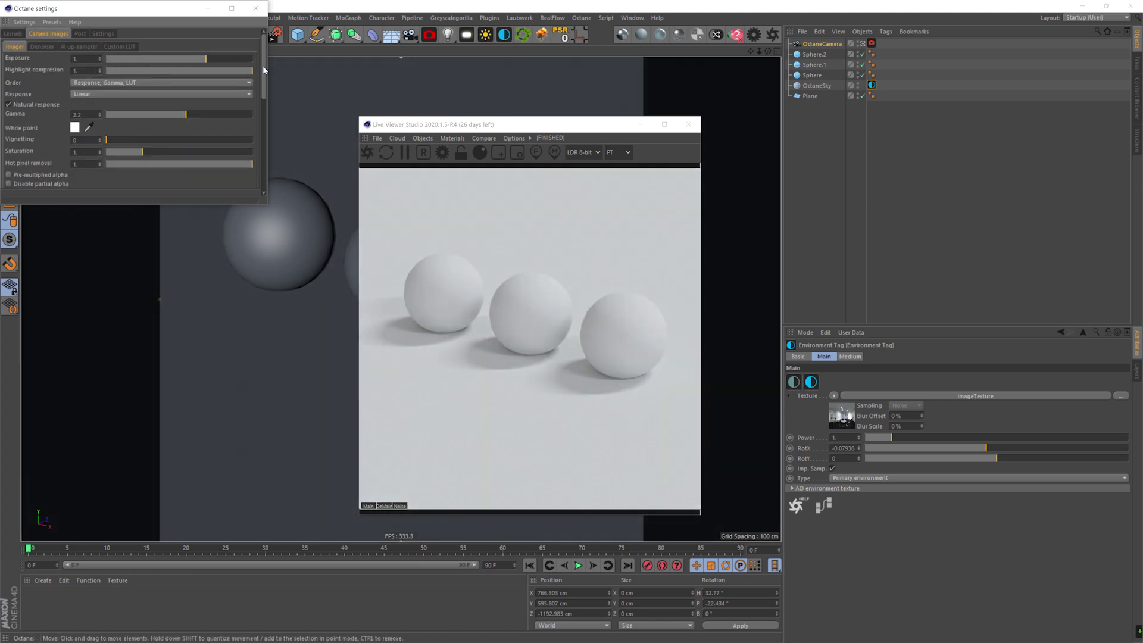
{"action": "left_click", "coordinate": [185, 72]}
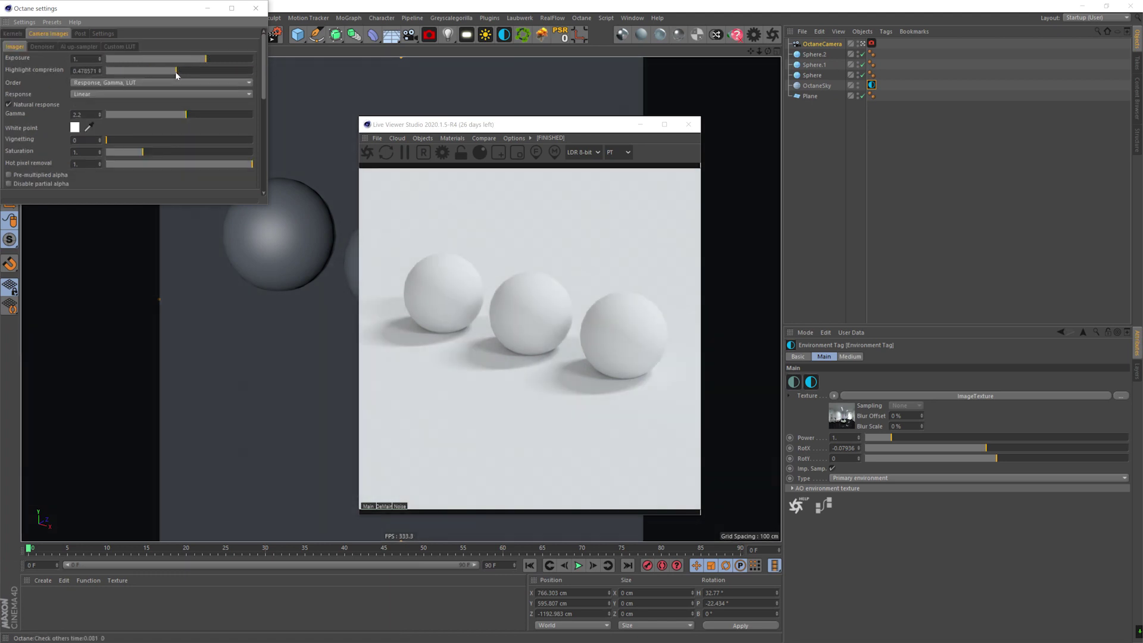
{"action": "left_click_drag", "start_coordinate": [206, 59], "coordinate": [207, 62]}
{"action": "left_click", "coordinate": [256, 8]}
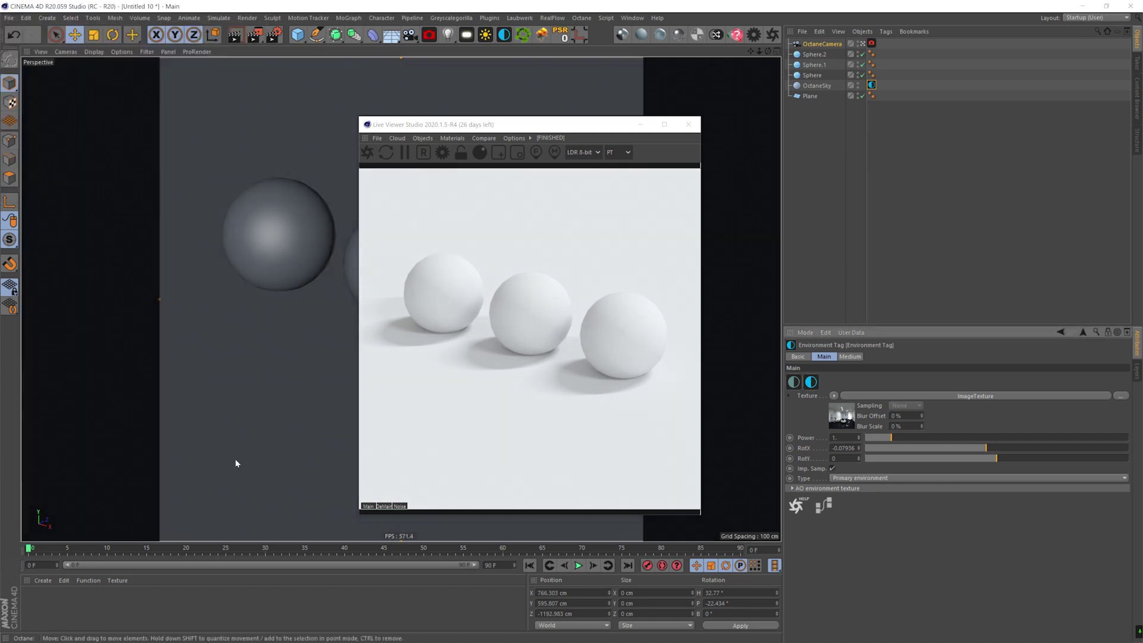
Apply a new Octane universal material to the plane, remove its metallic effect and set its specular to 0.75.
{"action": "left_click", "coordinate": [623, 34]}
{"action": "left_click_drag", "start_coordinate": [26, 602], "coordinate": [810, 95]}
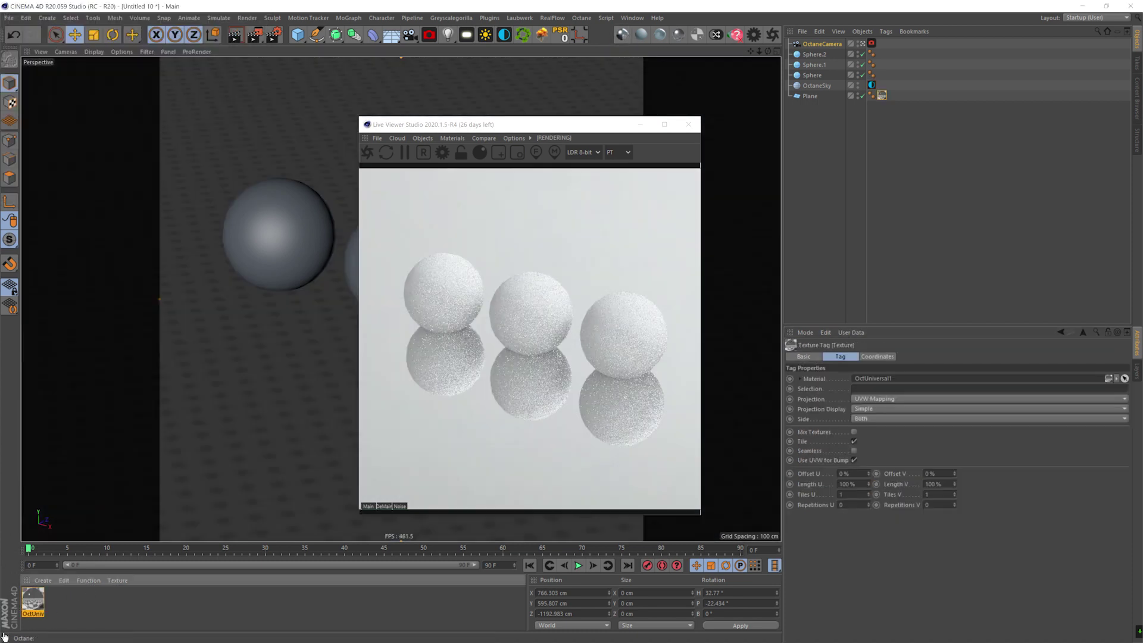
{"action": "left_click_drag", "start_coordinate": [875, 495], "coordinate": [780, 462]}
{"action": "left_click", "coordinate": [931, 356]}
{"action": "left_click", "coordinate": [889, 356]}
{"action": "left_click_drag", "start_coordinate": [840, 494], "coordinate": [776, 488]}
{"action": "type", "text": "."}
{"action": "type", "text": ".8"}
{"action": "key", "text": "Return"}
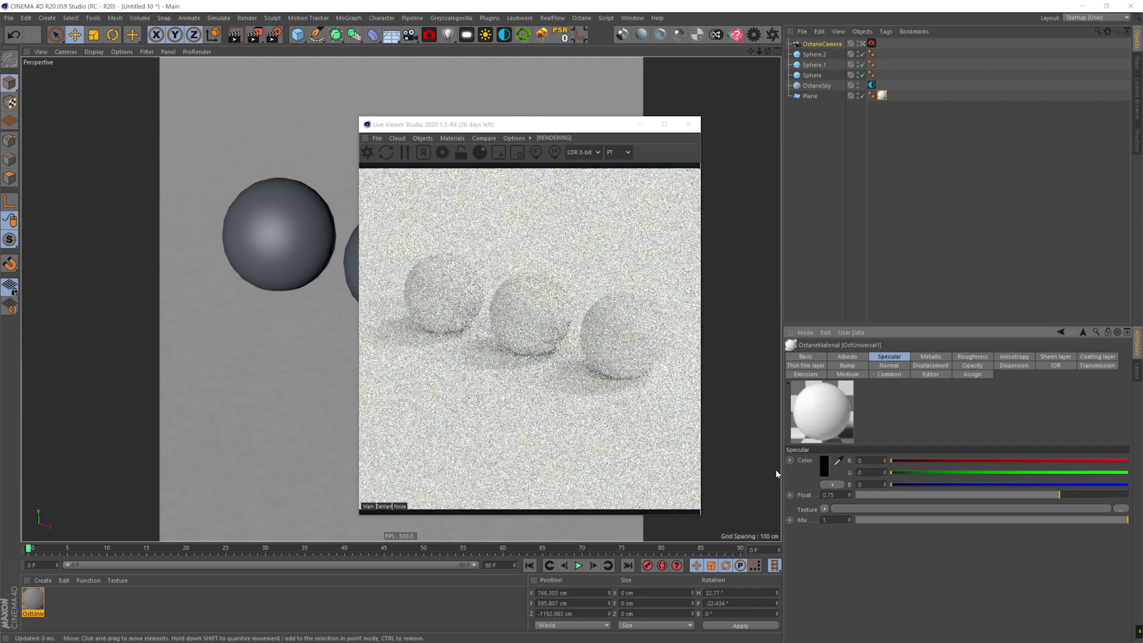
Set the plane material's albedo to a slightly darkened pink with hue 0° and about 32% saturation.
{"action": "left_click", "coordinate": [847, 356]}
{"action": "left_click", "coordinate": [824, 466]}
{"action": "left_click", "coordinate": [815, 482]}
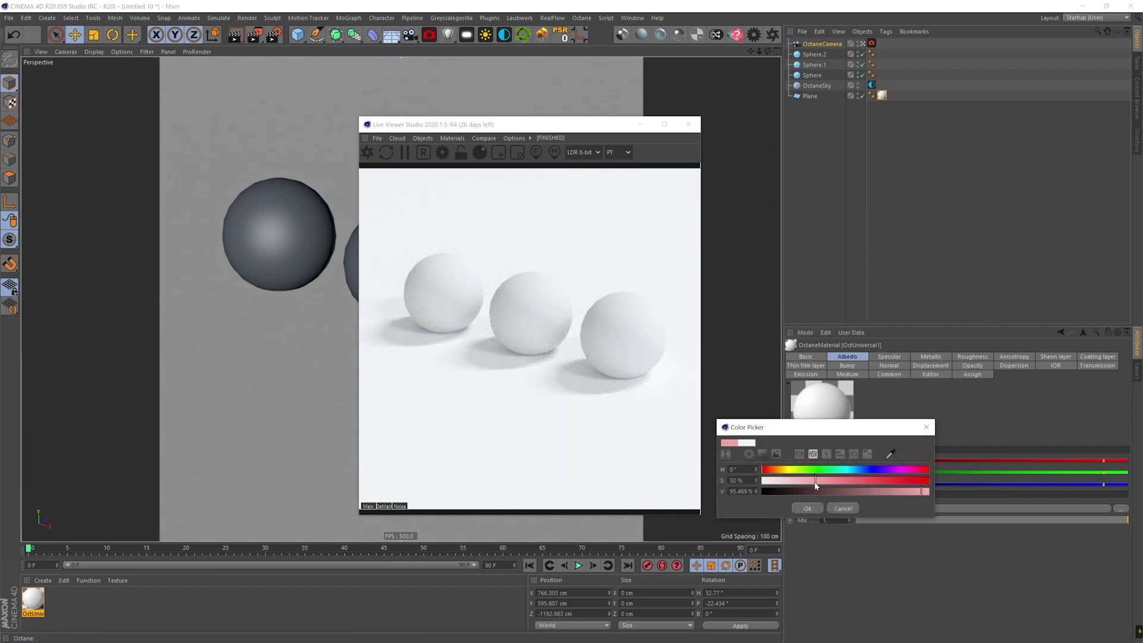
{"action": "left_click", "coordinate": [807, 508]}
{"action": "left_click", "coordinate": [826, 466]}
{"action": "left_click_drag", "start_coordinate": [921, 491], "coordinate": [905, 491]}
{"action": "left_click", "coordinate": [817, 481]}
{"action": "left_click", "coordinate": [808, 508]}
Apply a second universal material to the three spheres and open it in the Octane Node Editor.
{"action": "middle_click_drag", "start_coordinate": [273, 242], "coordinate": [269, 267], "text": "alt"}
{"action": "left_click", "coordinate": [814, 54]}
{"action": "left_click", "coordinate": [812, 75], "text": "shift"}
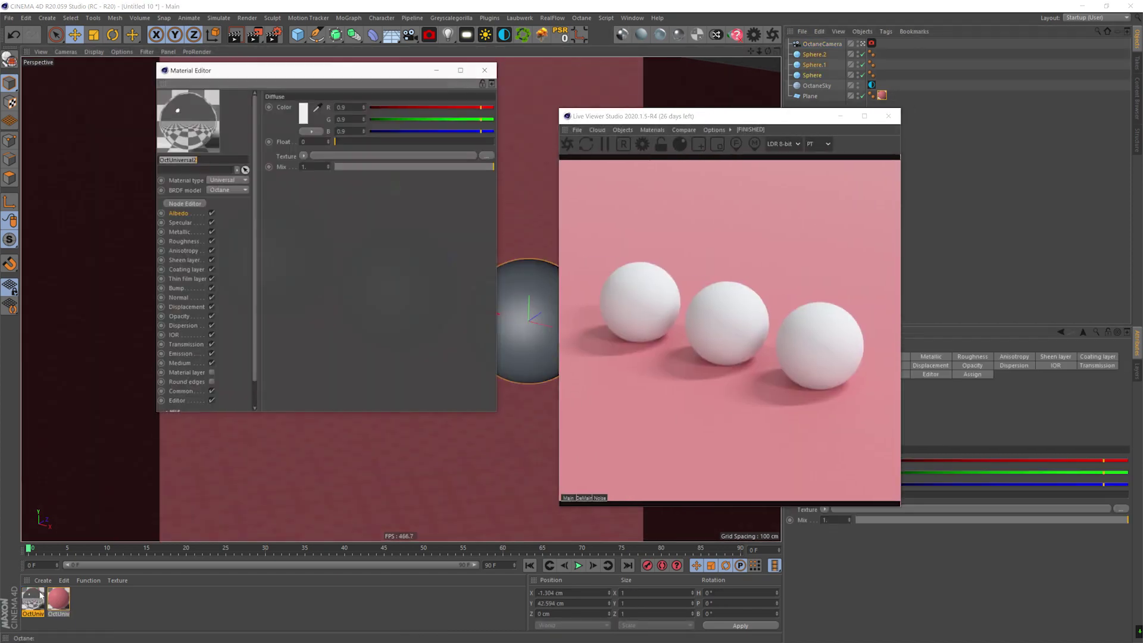
{"action": "left_click", "coordinate": [216, 205]}
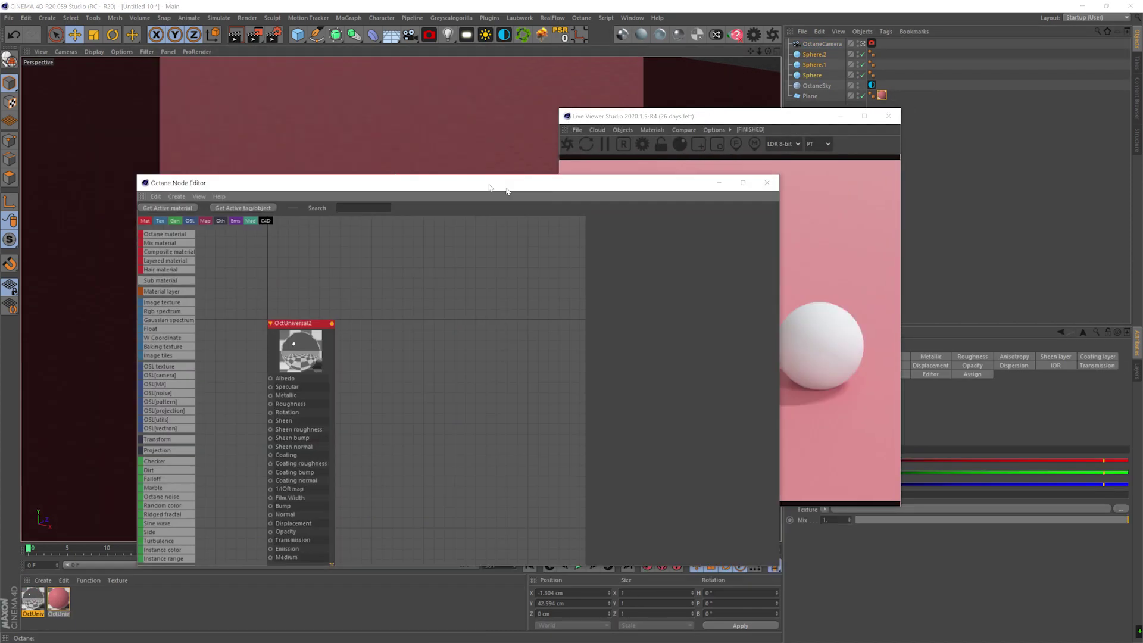
{"action": "left_click_drag", "start_coordinate": [205, 128], "coordinate": [324, 109]}
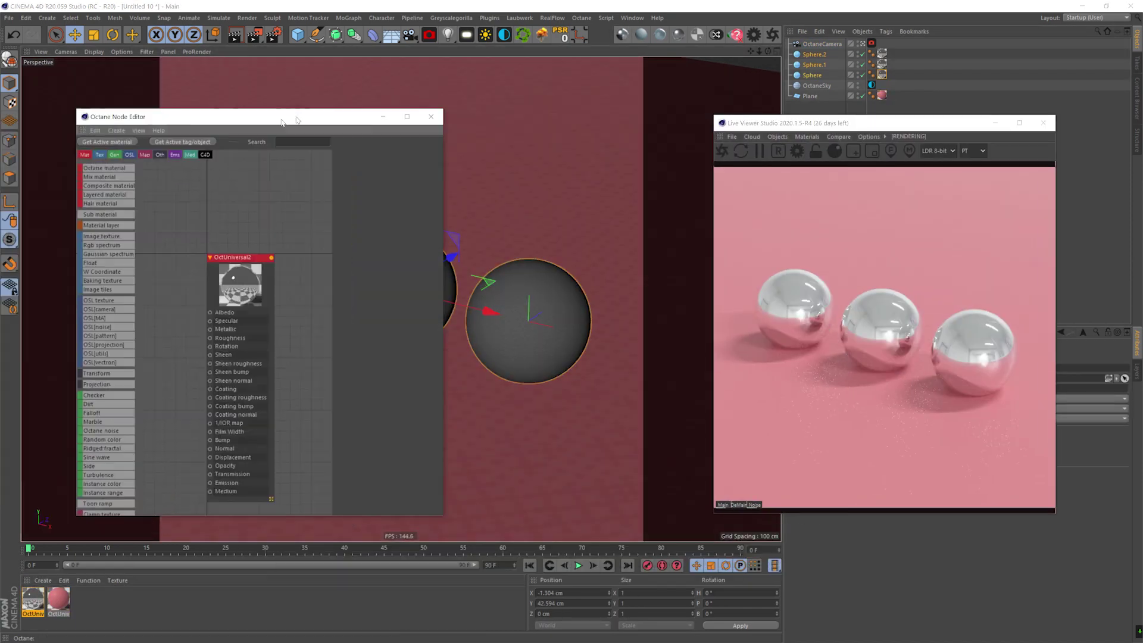
Remove the material from the two outer spheres and disable both of them.
{"action": "left_click", "coordinate": [882, 54]}
{"action": "key", "text": "Delete"}
{"action": "left_click", "coordinate": [882, 65]}
{"action": "key", "text": "Delete"}
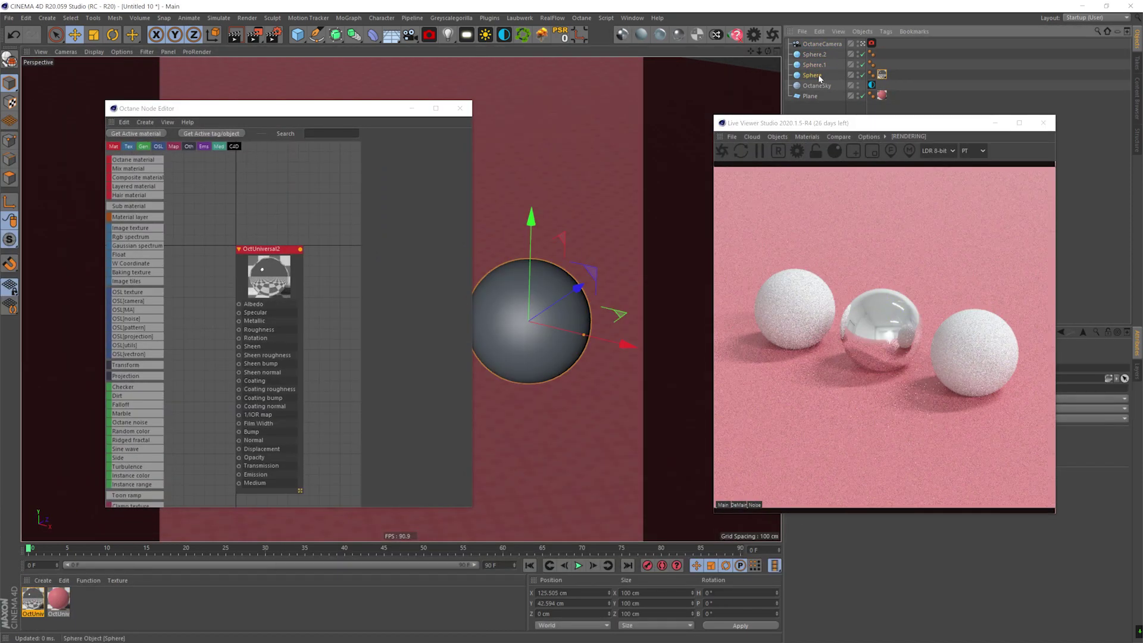
{"action": "left_click", "coordinate": [823, 76]}
{"action": "left_click", "coordinate": [862, 65]}
{"action": "left_click", "coordinate": [863, 54]}
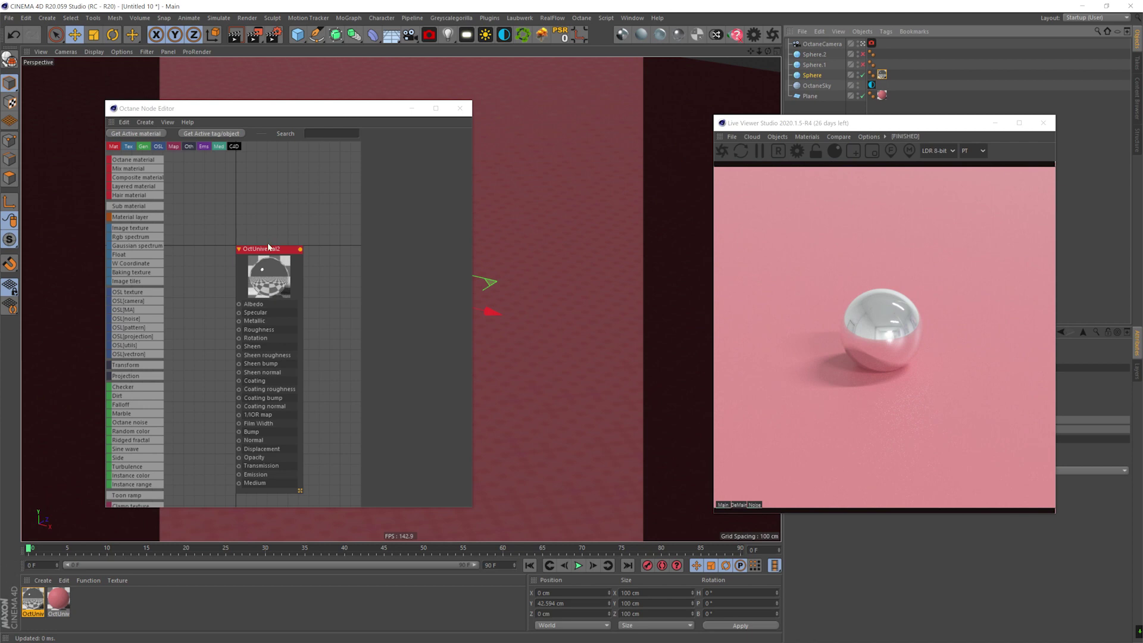
Enlarge the Node Editor and set the sphere material's metallic value to 0.
{"action": "left_click_drag", "start_coordinate": [473, 507], "coordinate": [699, 537]}
{"action": "middle_click_drag", "start_coordinate": [434, 227], "coordinate": [461, 222]}
{"action": "left_click", "coordinate": [462, 222]}
{"action": "left_click", "coordinate": [658, 145]}
{"action": "left_click_drag", "start_coordinate": [657, 276], "coordinate": [457, 269]}
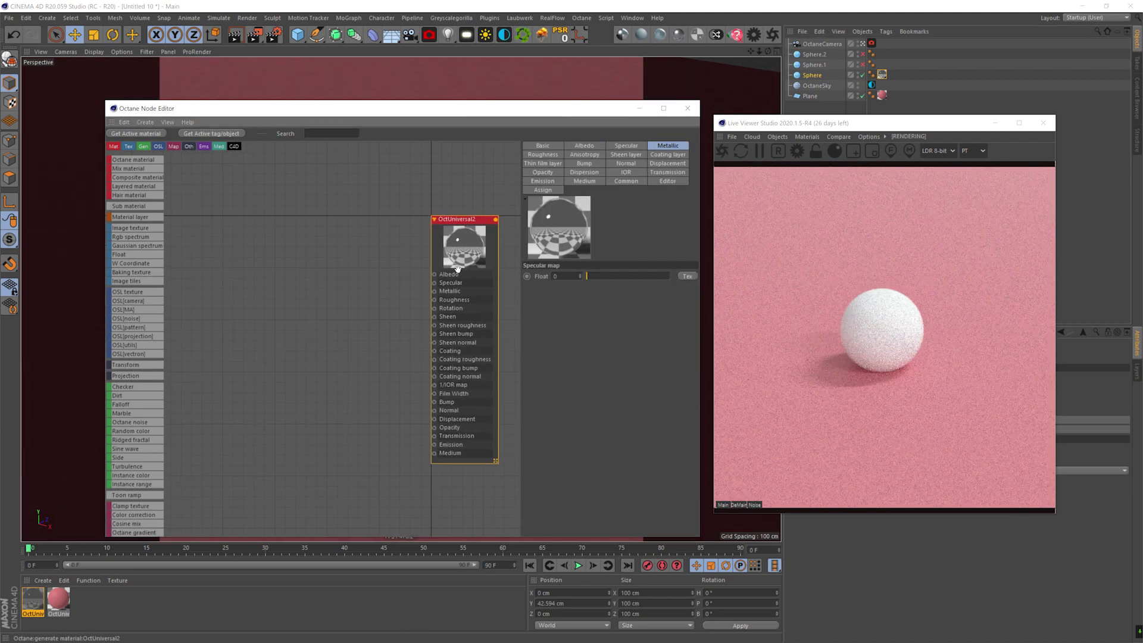
Connect an Octane noise to the sphere material's albedo and give it a Box texture projection.
{"action": "left_click", "coordinate": [171, 387]}
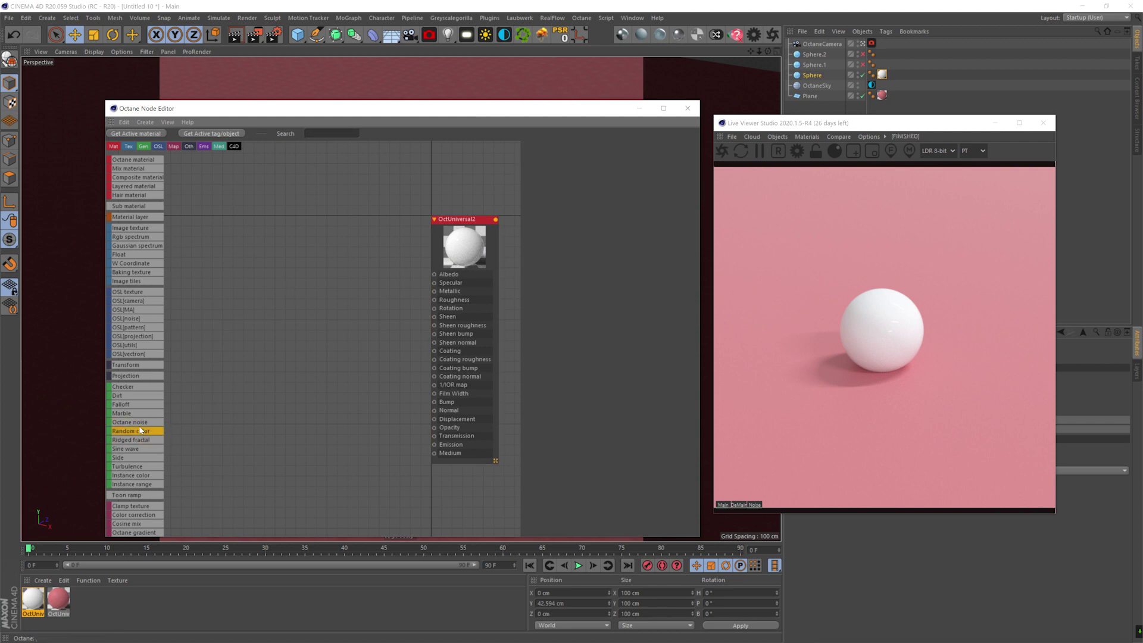
{"action": "left_click_drag", "start_coordinate": [138, 427], "coordinate": [434, 274]}
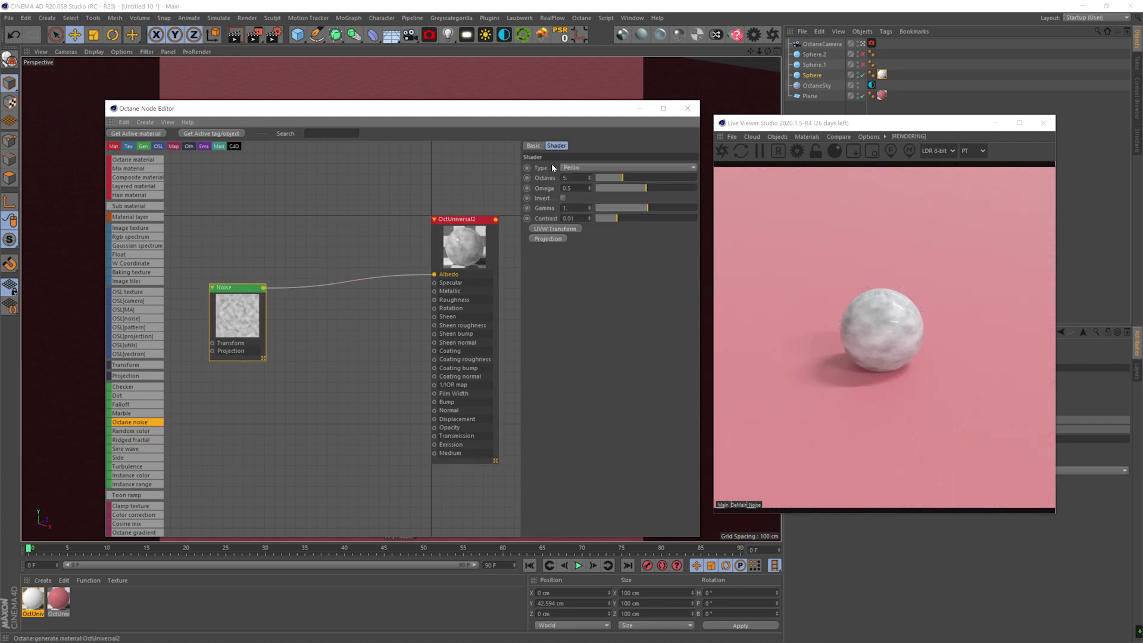
{"action": "left_click", "coordinate": [548, 238]}
{"action": "left_click", "coordinate": [619, 168]}
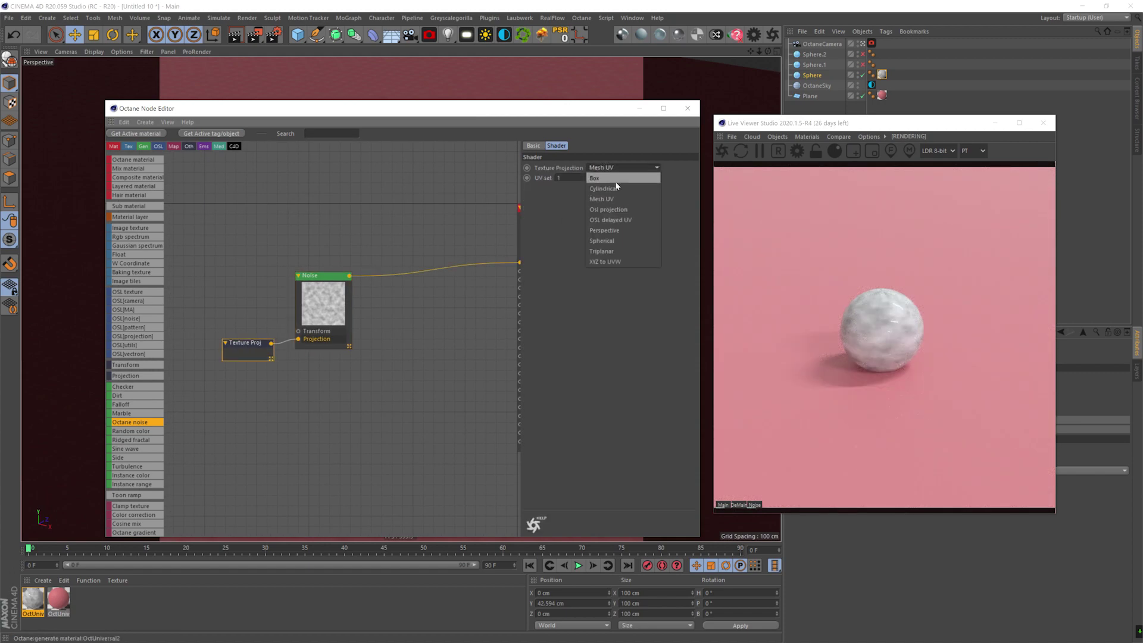
{"action": "left_click", "coordinate": [615, 179]}
Set the noise to Turbulence with 1 octave, gamma about 0.52 and contrast 1000, and add a transform scaled uniformly to about 2.09.
{"action": "left_click", "coordinate": [324, 276]}
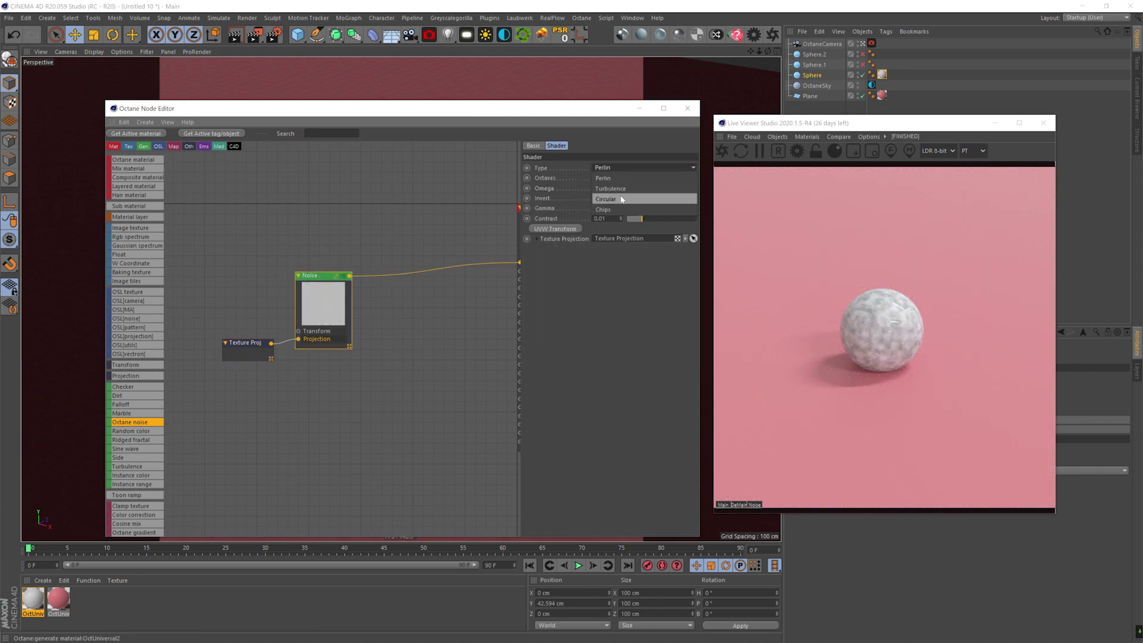
{"action": "left_click_drag", "start_coordinate": [642, 219], "coordinate": [629, 177]}
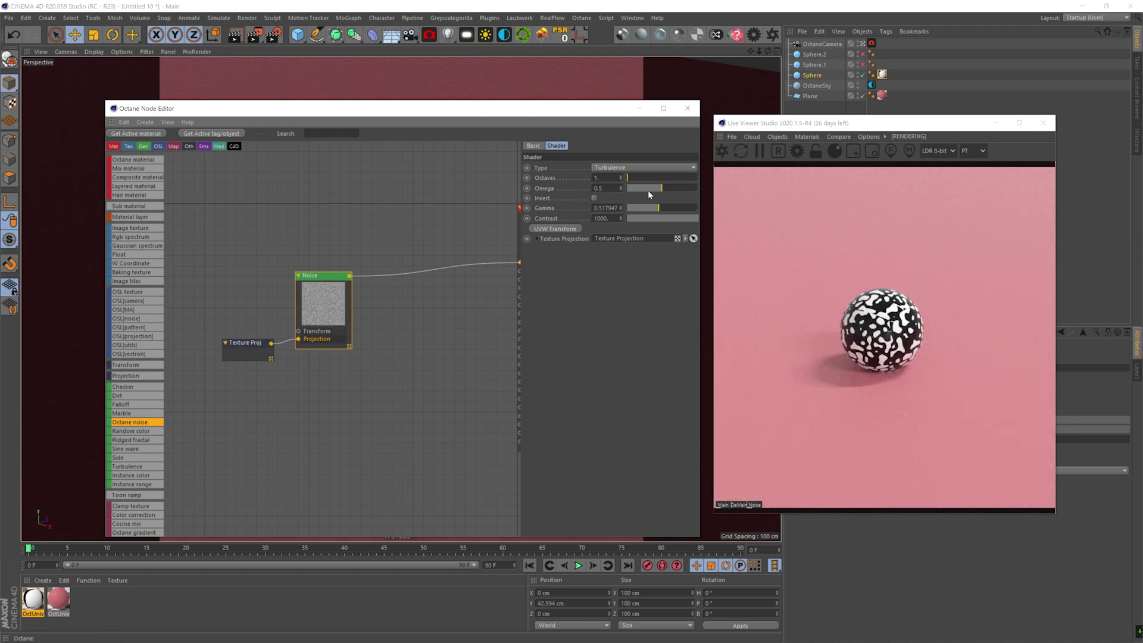
{"action": "left_click", "coordinate": [555, 228]}
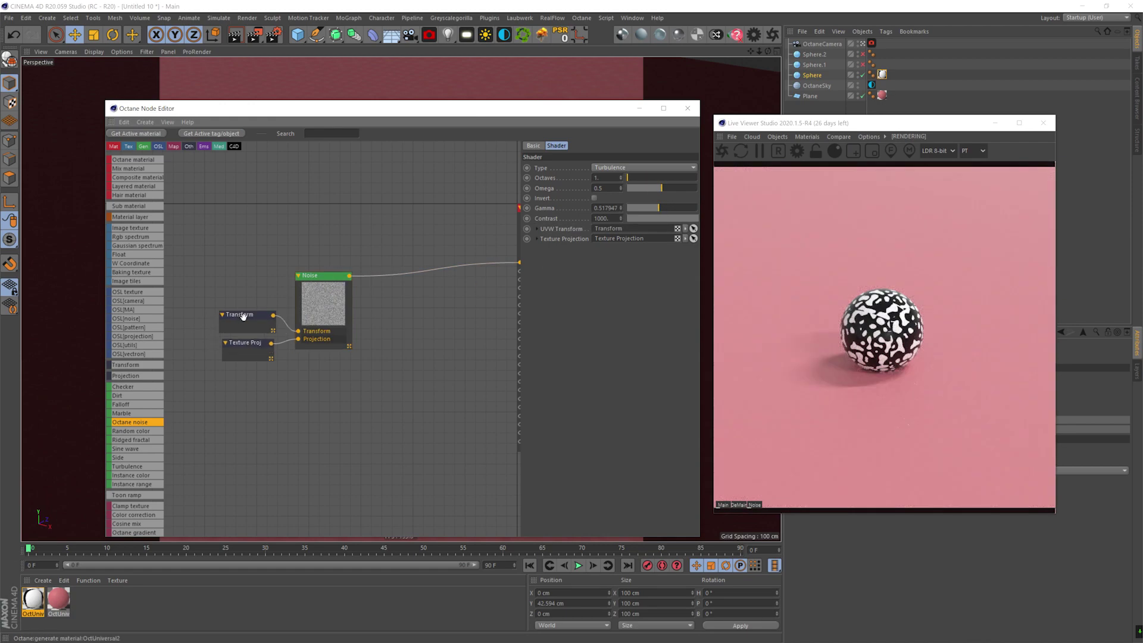
{"action": "left_click", "coordinate": [243, 316]}
{"action": "left_click_drag", "start_coordinate": [665, 242], "coordinate": [676, 241]}
Change the noise's texture projection to XYZ to UVW and review the transform settings.
{"action": "left_click", "coordinate": [245, 343]}
{"action": "left_click", "coordinate": [610, 169]}
{"action": "left_click", "coordinate": [644, 254]}
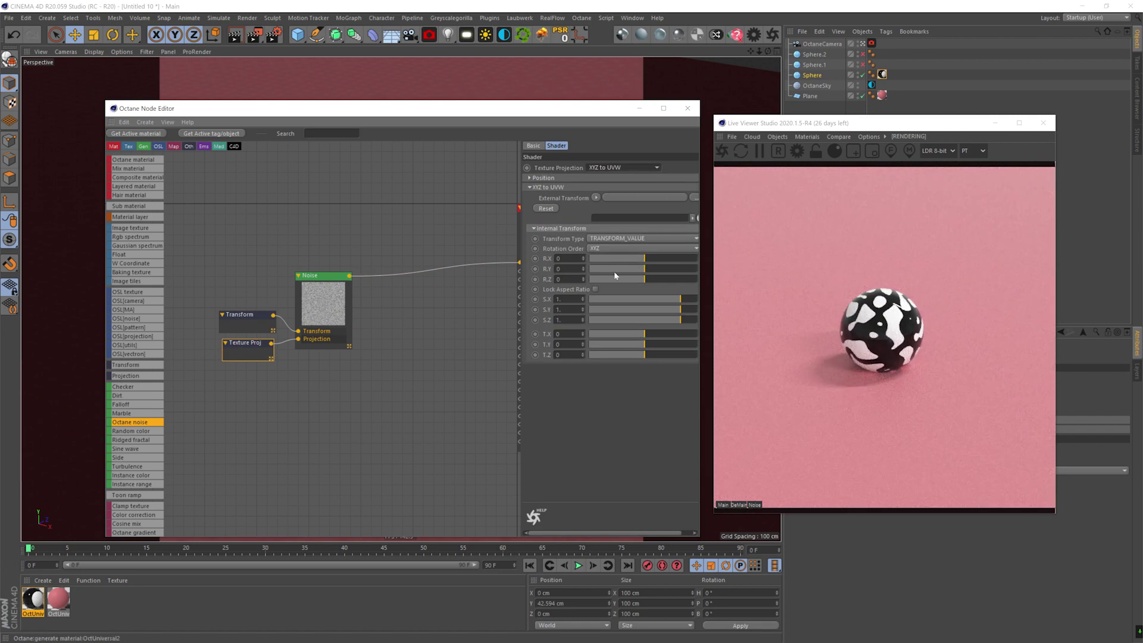
{"action": "left_click", "coordinate": [244, 317]}
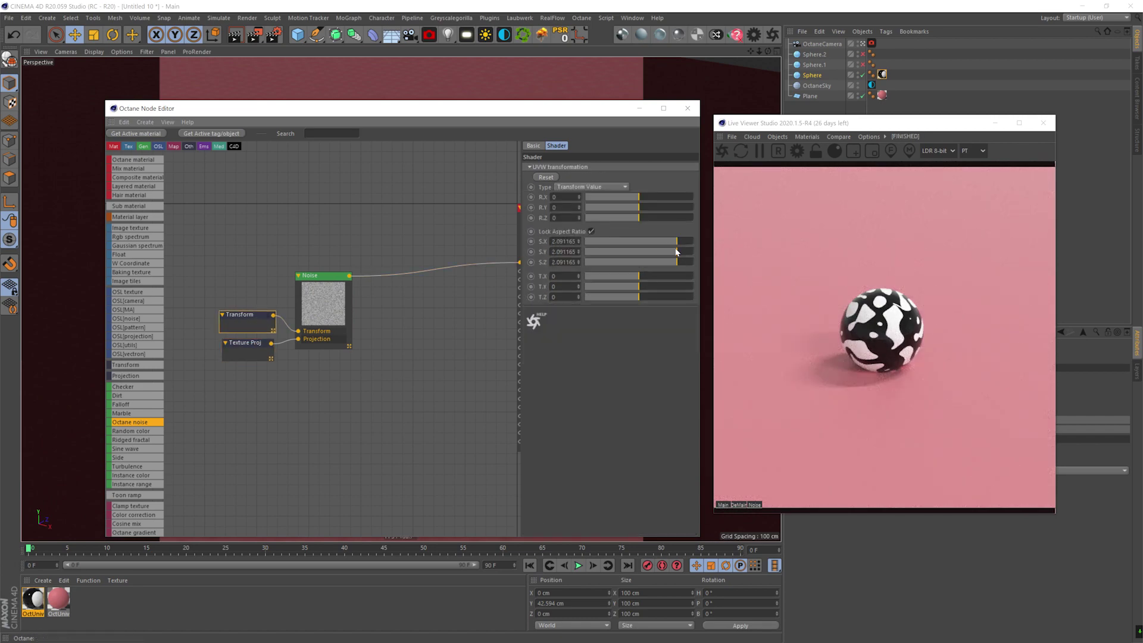
{"action": "left_click", "coordinate": [244, 344]}
Refine the noise pattern with 2 octaves, omega about 0.22 and gamma about 0.60.
{"action": "left_click", "coordinate": [324, 275]}
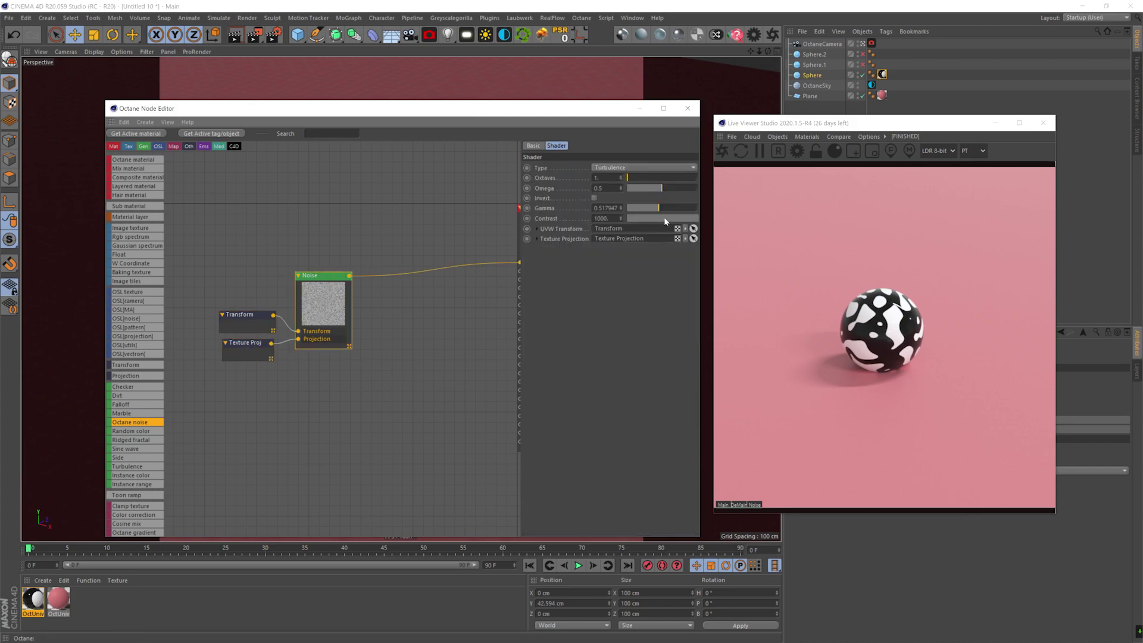
{"action": "mouse_move", "coordinate": [661, 191]}
{"action": "left_mouse_down"}
{"action": "mouse_move", "coordinate": [638, 184]}
{"action": "mouse_move", "coordinate": [693, 184]}
{"action": "mouse_move", "coordinate": [628, 189]}
{"action": "mouse_move", "coordinate": [659, 206]}
{"action": "left_mouse_up"}
{"action": "left_click", "coordinate": [631, 179]}
{"action": "left_click", "coordinate": [655, 207]}
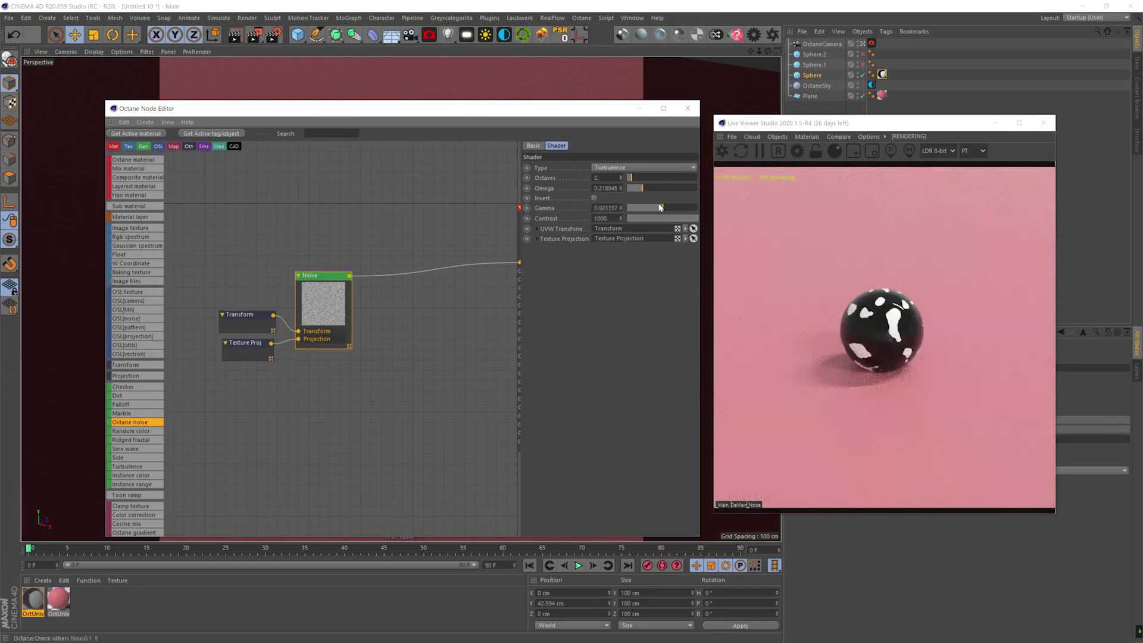
Scale the noise transform uniformly to about 1.07 and insert an Octane gradient between the noise and the material's albedo.
{"action": "middle_click_drag", "start_coordinate": [352, 257], "coordinate": [314, 260]}
{"action": "left_click", "coordinate": [215, 318]}
{"action": "left_click_drag", "start_coordinate": [666, 240], "coordinate": [668, 241]}
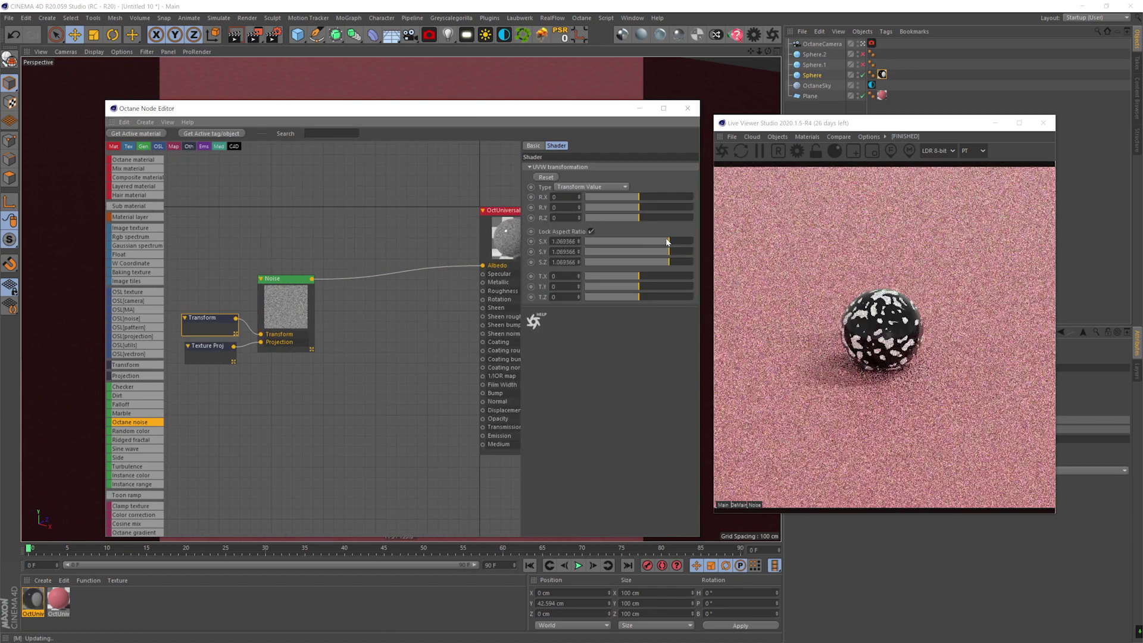
{"action": "scroll", "coordinate": [137, 476], "scroll_direction": "down", "scroll_amount": 2}
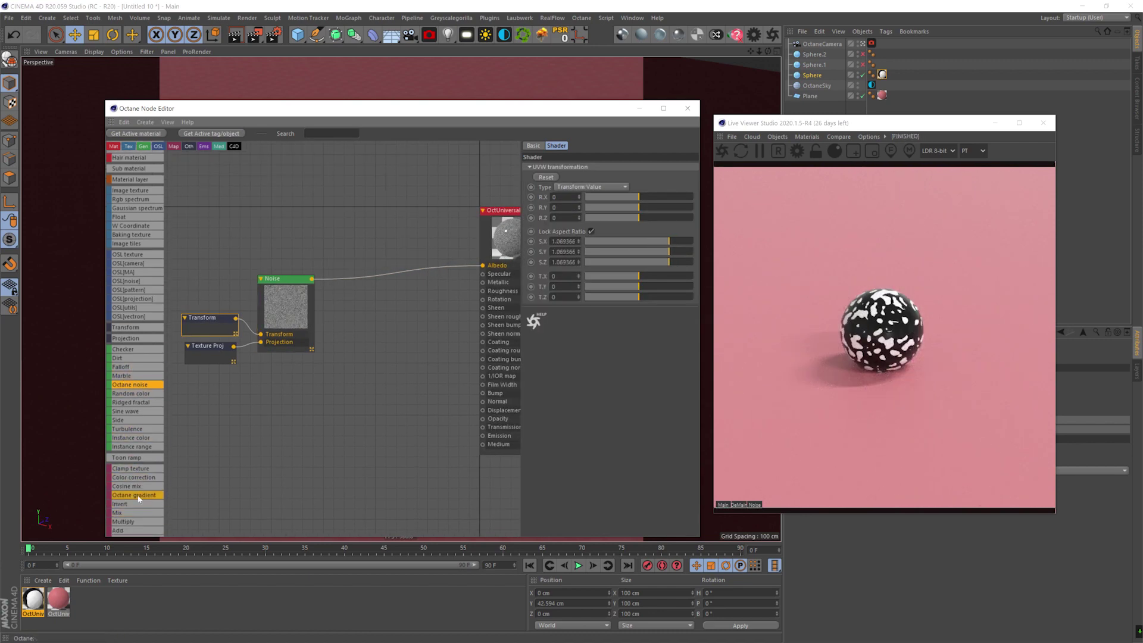
{"action": "left_click_drag", "start_coordinate": [141, 495], "coordinate": [366, 278]}
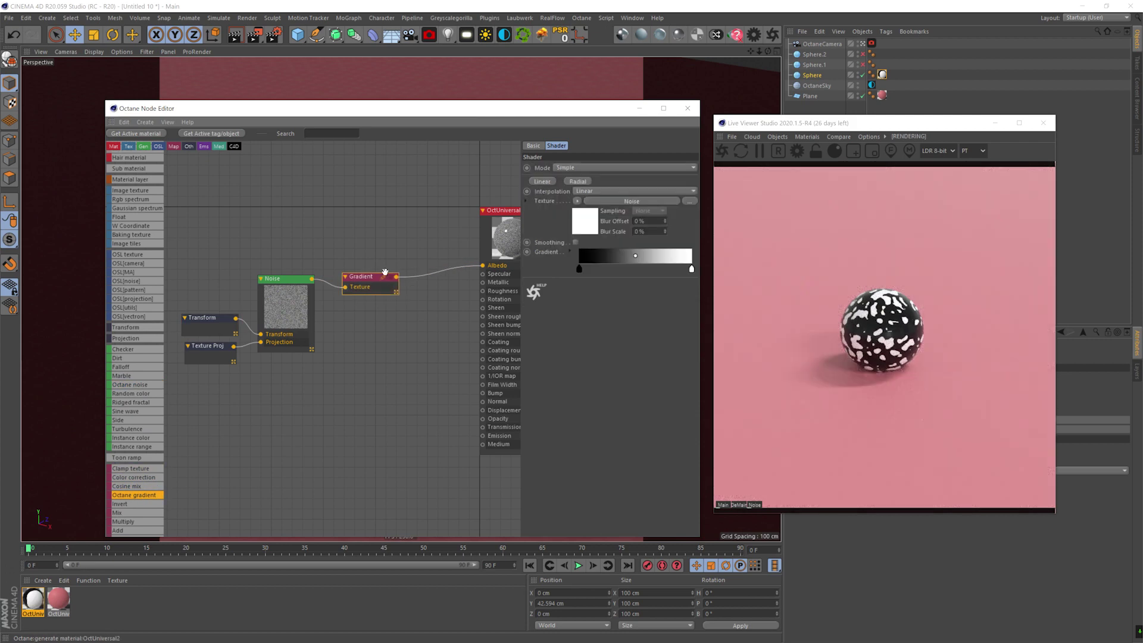
Open the gradient's black knot, pick a soft pink and save it as the first swatch of a new palette group.
{"action": "double_click", "coordinate": [576, 267]}
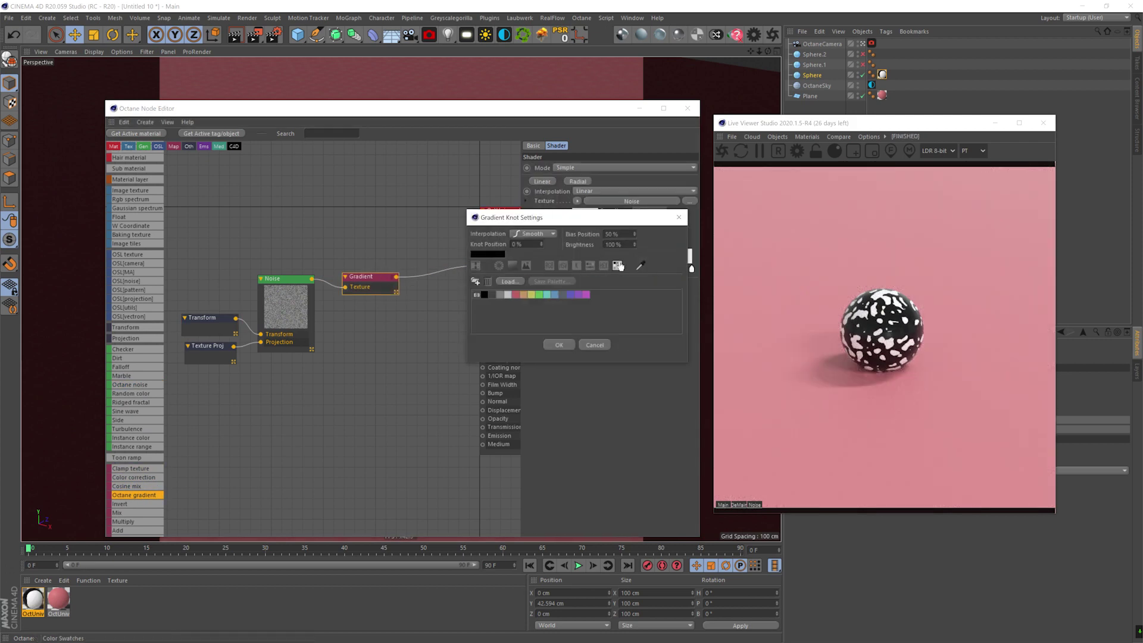
{"action": "left_click", "coordinate": [527, 266]}
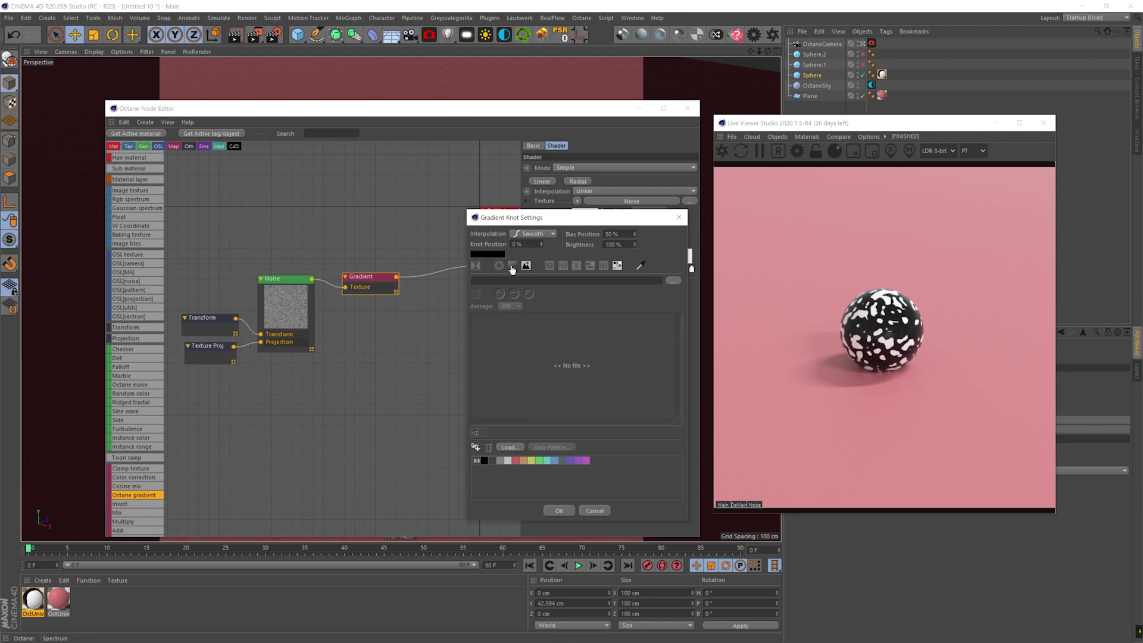
{"action": "left_click", "coordinate": [512, 266]}
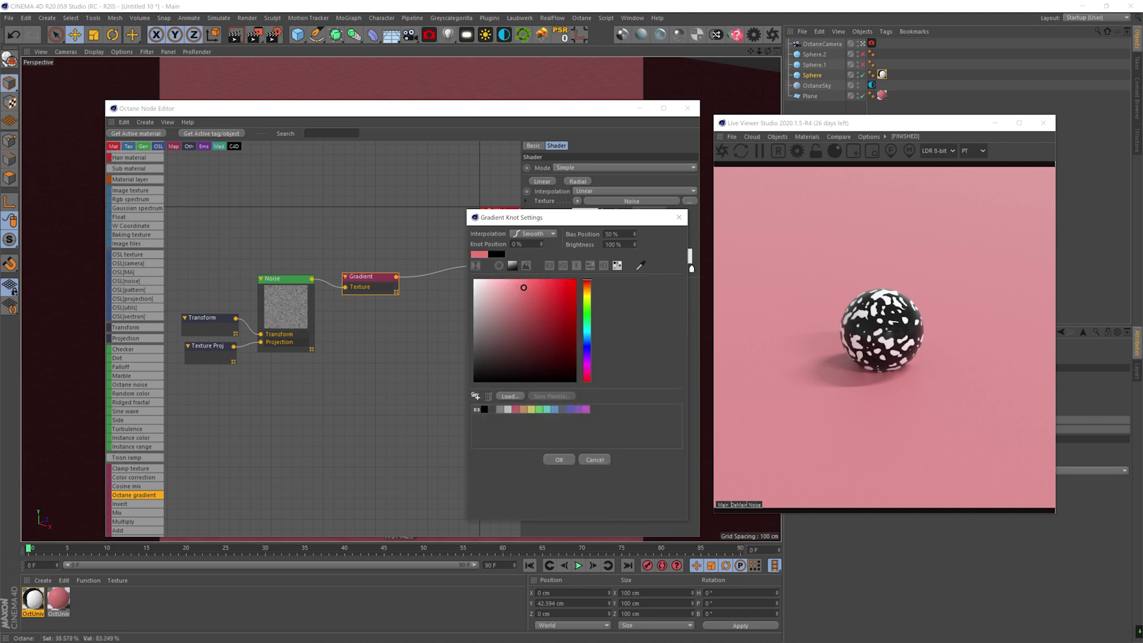
{"action": "left_click_drag", "start_coordinate": [482, 261], "coordinate": [476, 419]}
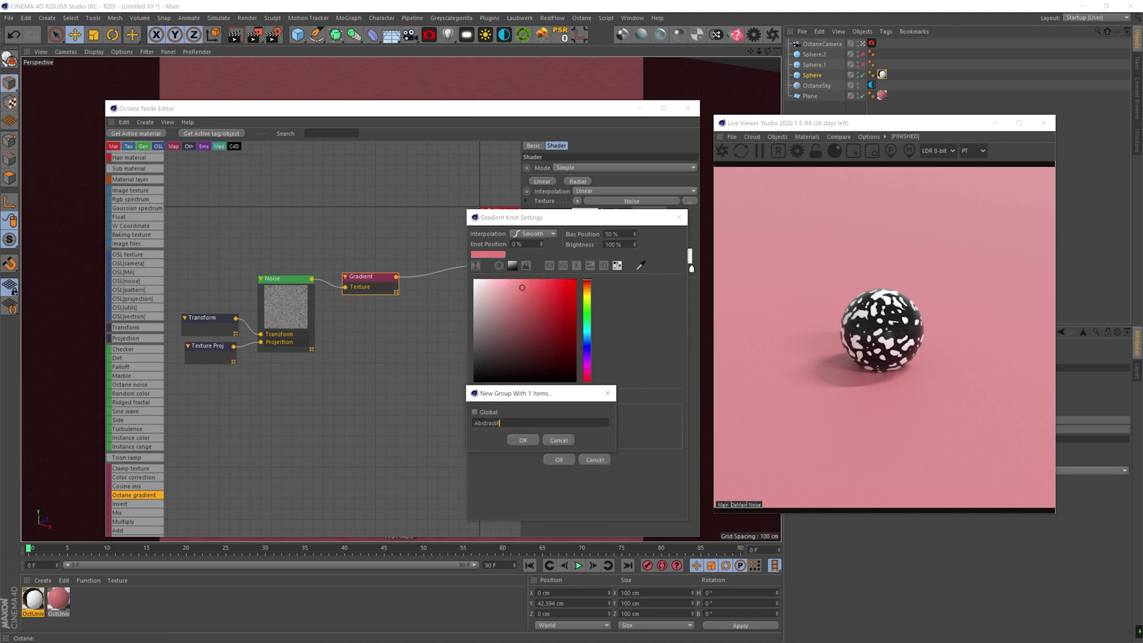
{"action": "key", "text": "Return"}
Add light orange, blue and bright green swatches to the new palette group.
{"action": "left_click_drag", "start_coordinate": [587, 293], "coordinate": [587, 289]}
{"action": "left_click", "coordinate": [536, 289]}
{"action": "left_click_drag", "start_coordinate": [488, 255], "coordinate": [491, 419]}
{"action": "left_click", "coordinate": [587, 349]}
{"action": "left_click_drag", "start_coordinate": [534, 301], "coordinate": [547, 306]}
{"action": "left_click_drag", "start_coordinate": [487, 257], "coordinate": [500, 419]}
{"action": "left_click_drag", "start_coordinate": [588, 372], "coordinate": [587, 326]}
{"action": "left_click_drag", "start_coordinate": [488, 255], "coordinate": [508, 418]}
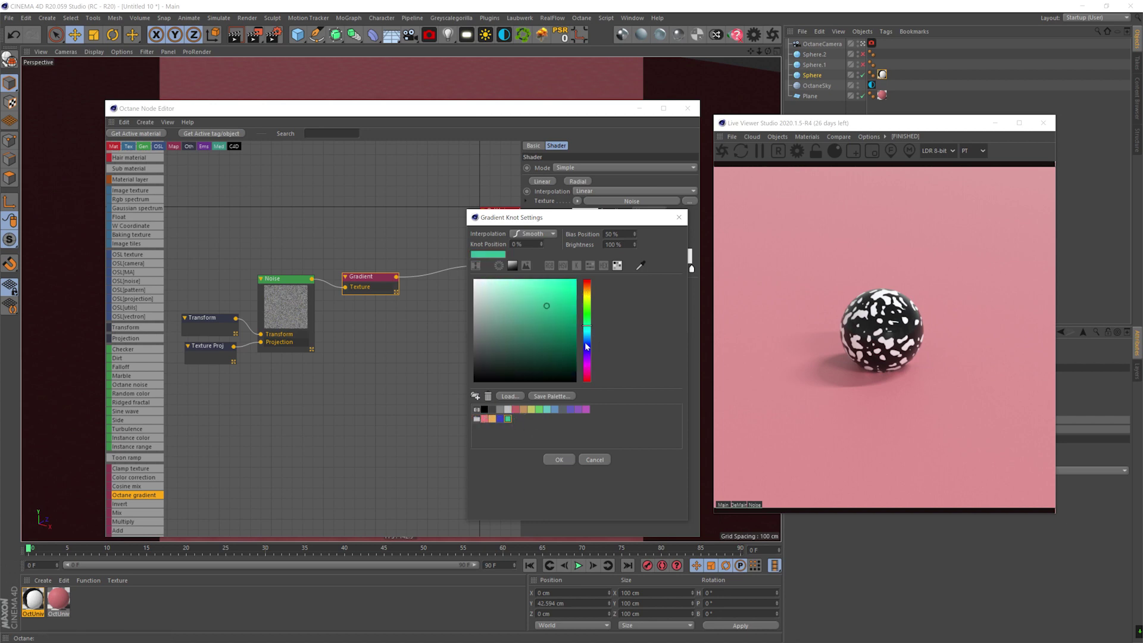
Extend the palette group with dark green, red and light purple swatches.
{"action": "left_click_drag", "start_coordinate": [488, 255], "coordinate": [516, 418]}
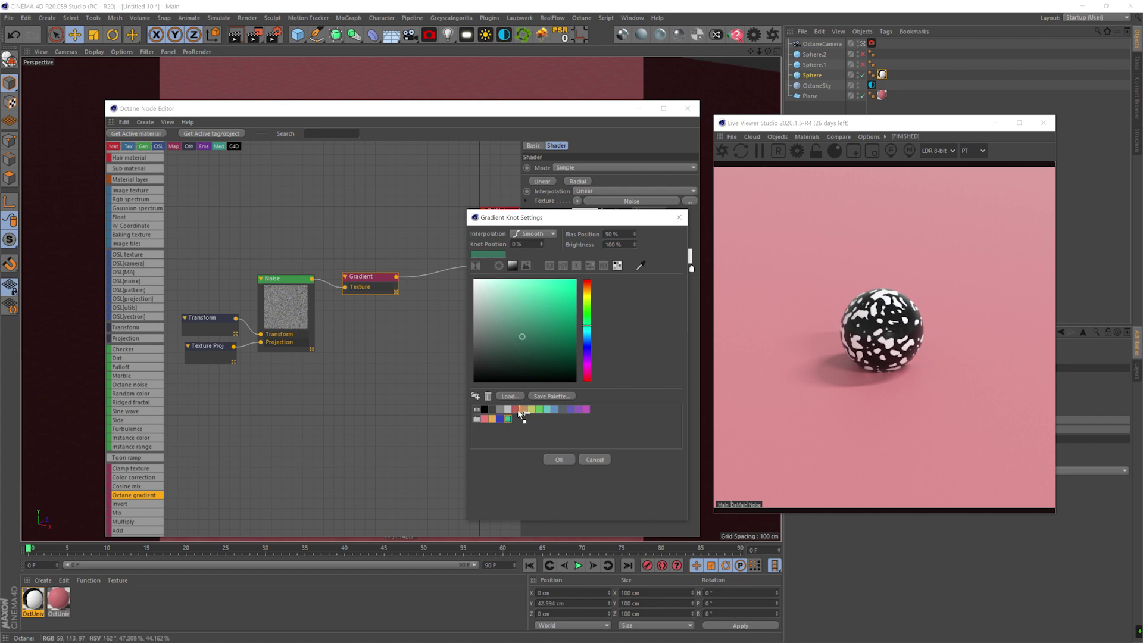
{"action": "left_click", "coordinate": [587, 283]}
{"action": "left_click", "coordinate": [555, 294]}
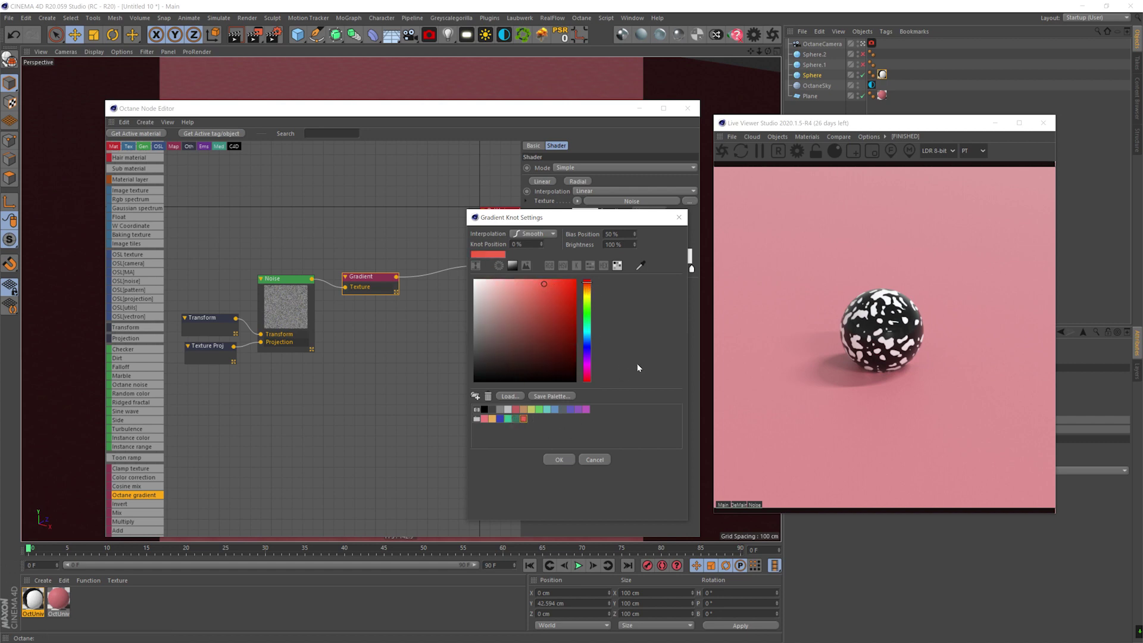
{"action": "left_click_drag", "start_coordinate": [589, 333], "coordinate": [589, 348]}
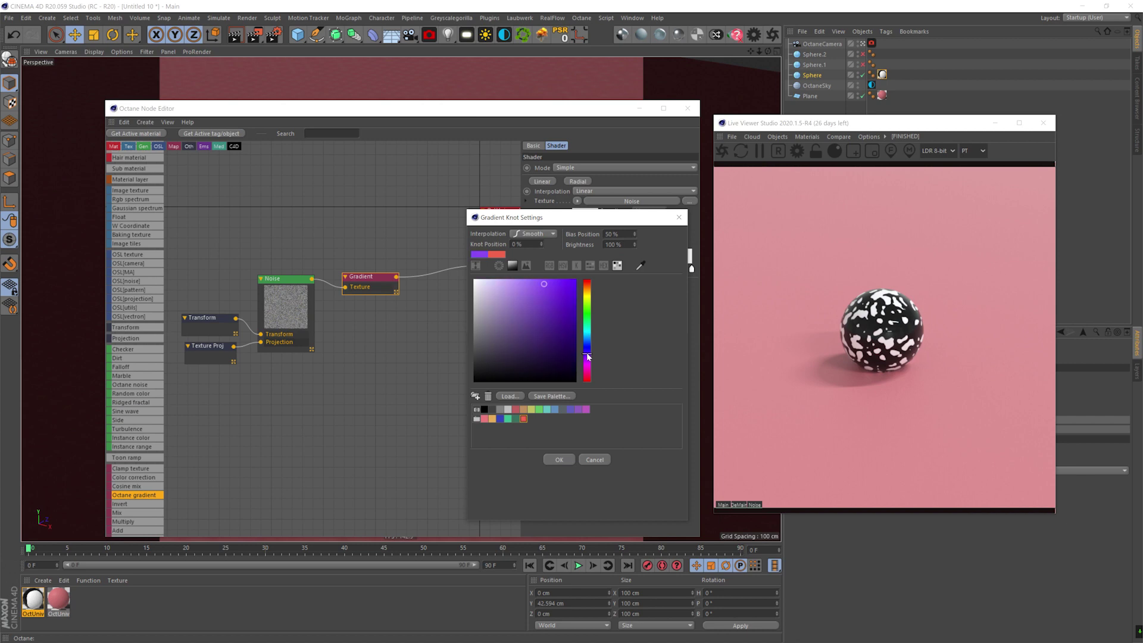
{"action": "left_click_drag", "start_coordinate": [488, 254], "coordinate": [532, 419]}
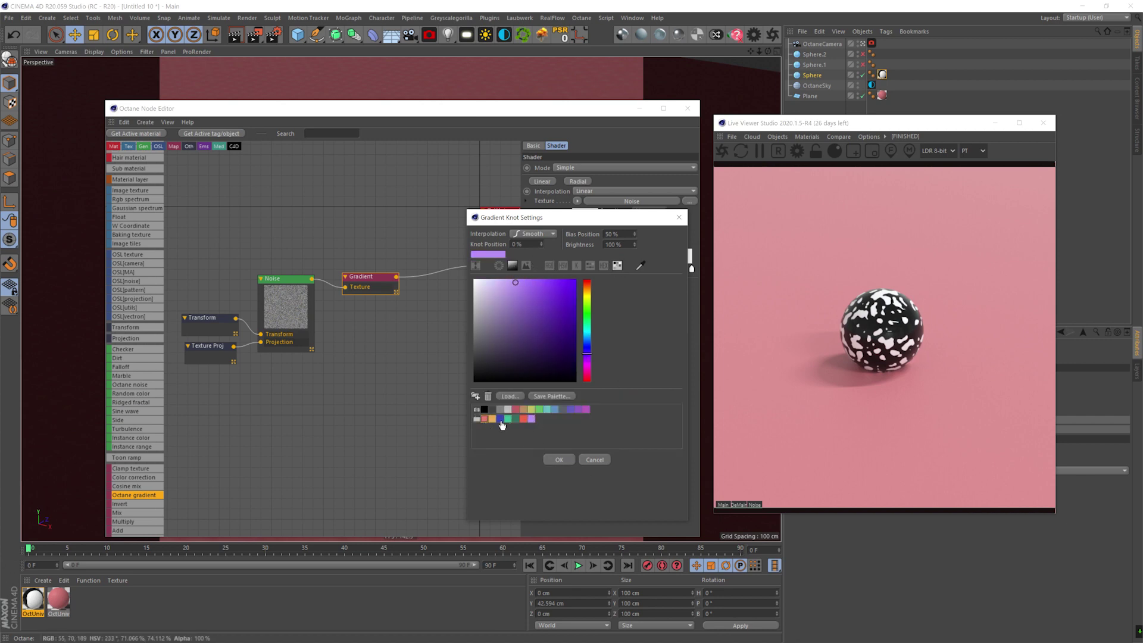
Colour the gradient's first knot light orange and its white knot bright green using the saved swatches.
{"action": "left_click", "coordinate": [493, 420]}
{"action": "left_click", "coordinate": [558, 460]}
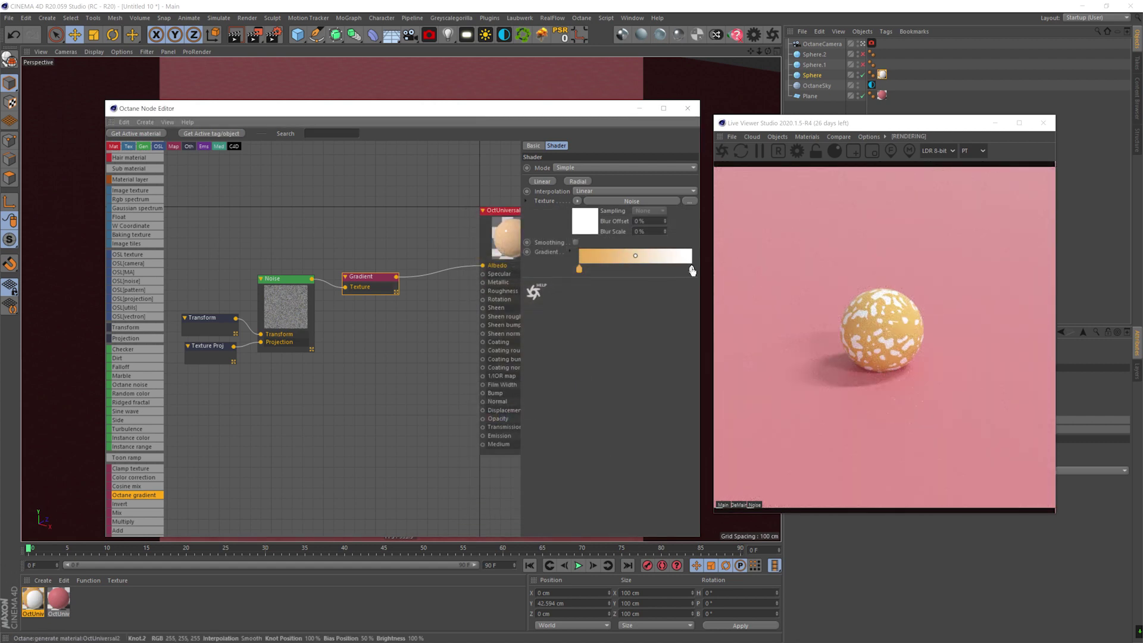
{"action": "double_click", "coordinate": [691, 269]}
{"action": "left_click", "coordinate": [622, 342]}
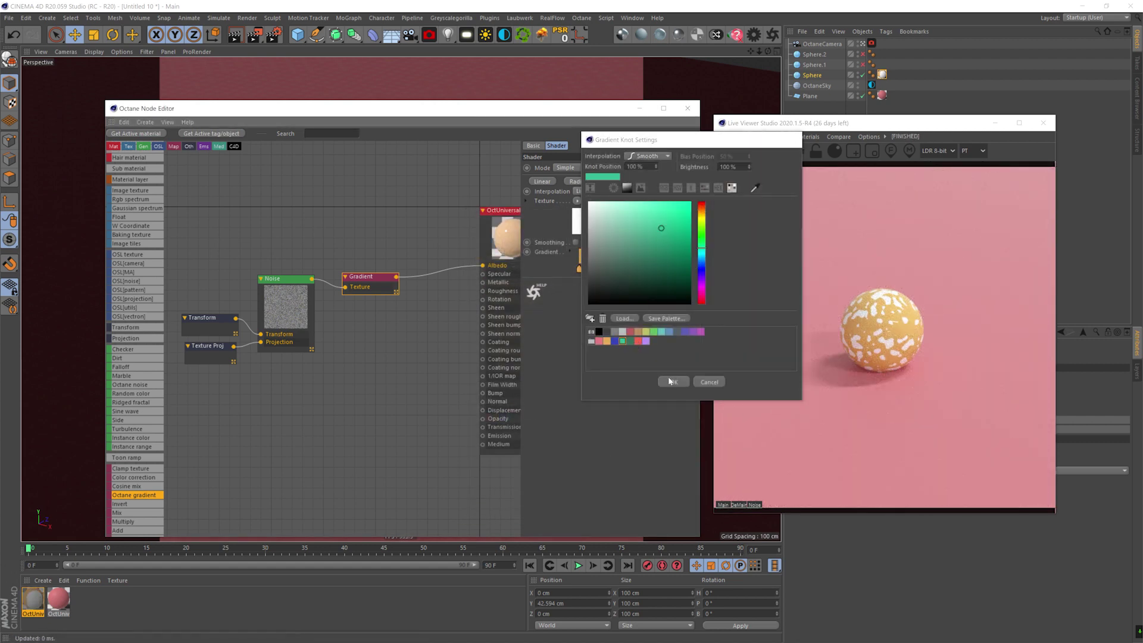
{"action": "left_click", "coordinate": [673, 381]}
Set the universal material's roughness float to 0.5.
{"action": "left_click", "coordinate": [502, 208]}
{"action": "middle_click_drag", "start_coordinate": [502, 208], "coordinate": [458, 214]}
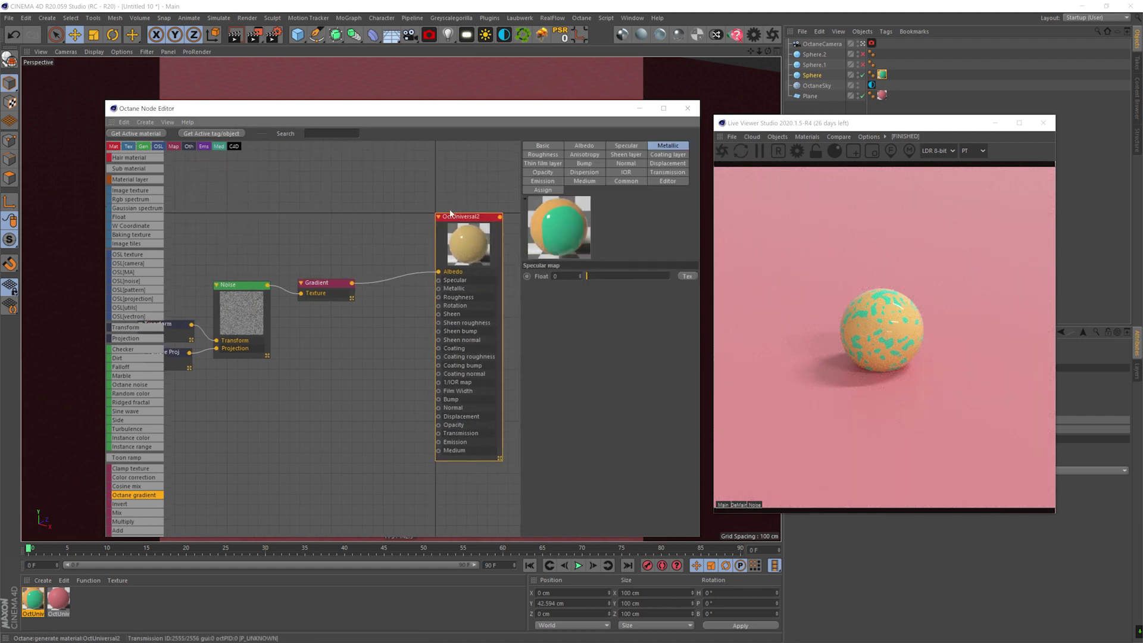
{"action": "left_click", "coordinate": [543, 155]}
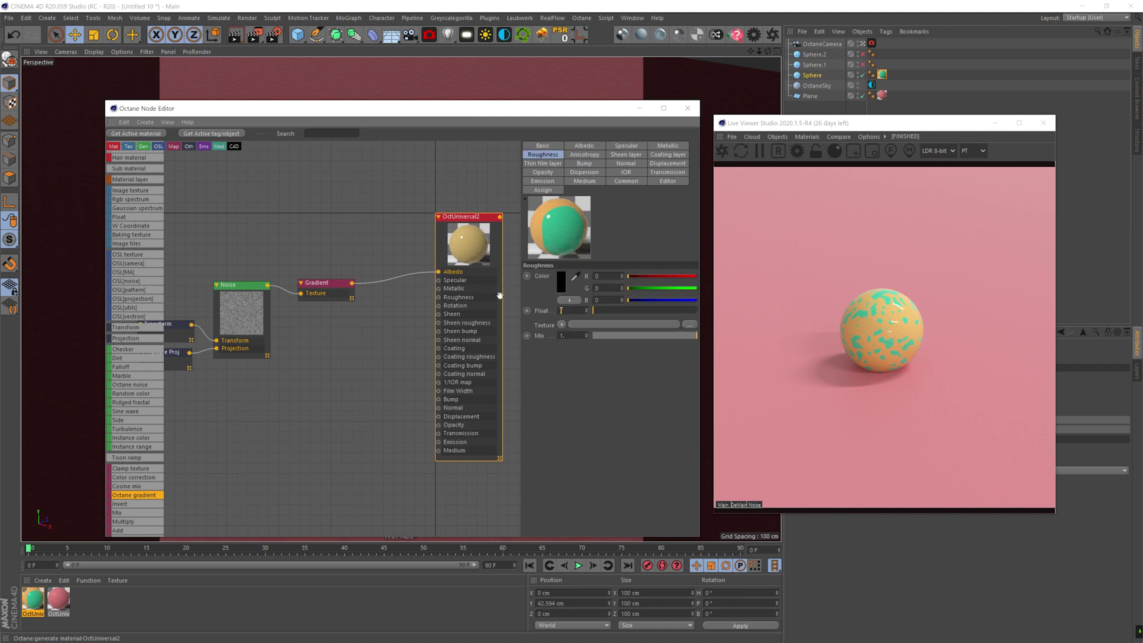
{"action": "type", "text": "0.5"}
{"action": "key", "text": "Return"}
Move the noise and gradient node group aside and add a Mix texture node to the graph.
{"action": "middle_click_drag", "start_coordinate": [307, 305], "coordinate": [400, 275]}
{"action": "left_click_drag", "start_coordinate": [400, 270], "coordinate": [232, 374]}
{"action": "left_click_drag", "start_coordinate": [384, 270], "coordinate": [332, 294]}
{"action": "left_click_drag", "start_coordinate": [134, 515], "coordinate": [380, 235]}
{"action": "middle_click_drag", "start_coordinate": [343, 285], "coordinate": [325, 327]}
{"action": "mouse_move", "coordinate": [386, 272]}
{"action": "left_mouse_down"}
{"action": "mouse_move", "coordinate": [400, 273]}
{"action": "mouse_move", "coordinate": [388, 276]}
{"action": "left_mouse_up"}
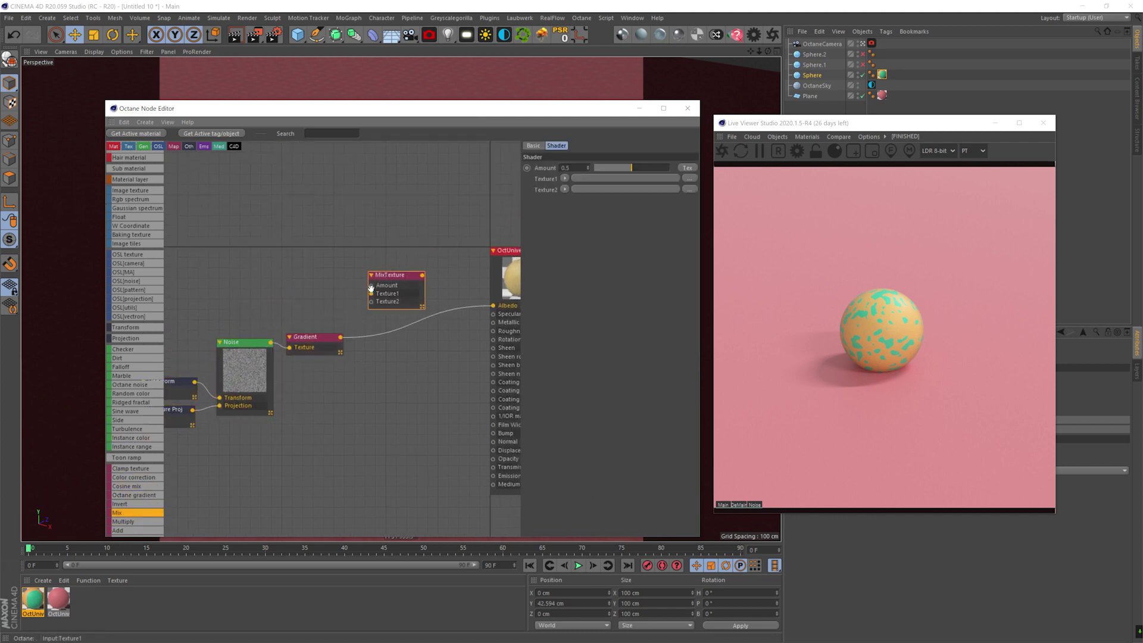
Use a new Octane noise as the mix amount, with the gradient as Texture1 and the mix feeding the albedo.
{"action": "left_click_drag", "start_coordinate": [131, 385], "coordinate": [263, 235]}
{"action": "left_click_drag", "start_coordinate": [344, 340], "coordinate": [371, 294]}
{"action": "left_click_drag", "start_coordinate": [269, 217], "coordinate": [494, 306]}
Solo the new noise, connect the existing texture projection to it and add its own UVW transform.
{"action": "right_click", "coordinate": [239, 220]}
{"action": "left_click", "coordinate": [257, 225]}
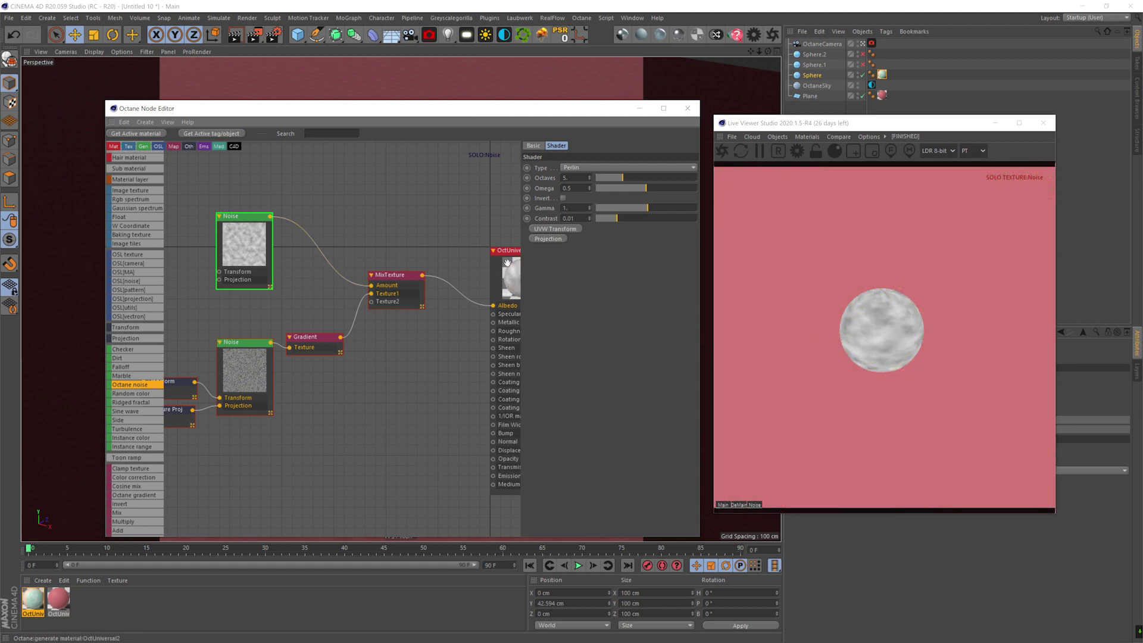
{"action": "left_click_drag", "start_coordinate": [204, 385], "coordinate": [219, 279]}
{"action": "left_click", "coordinate": [248, 216]}
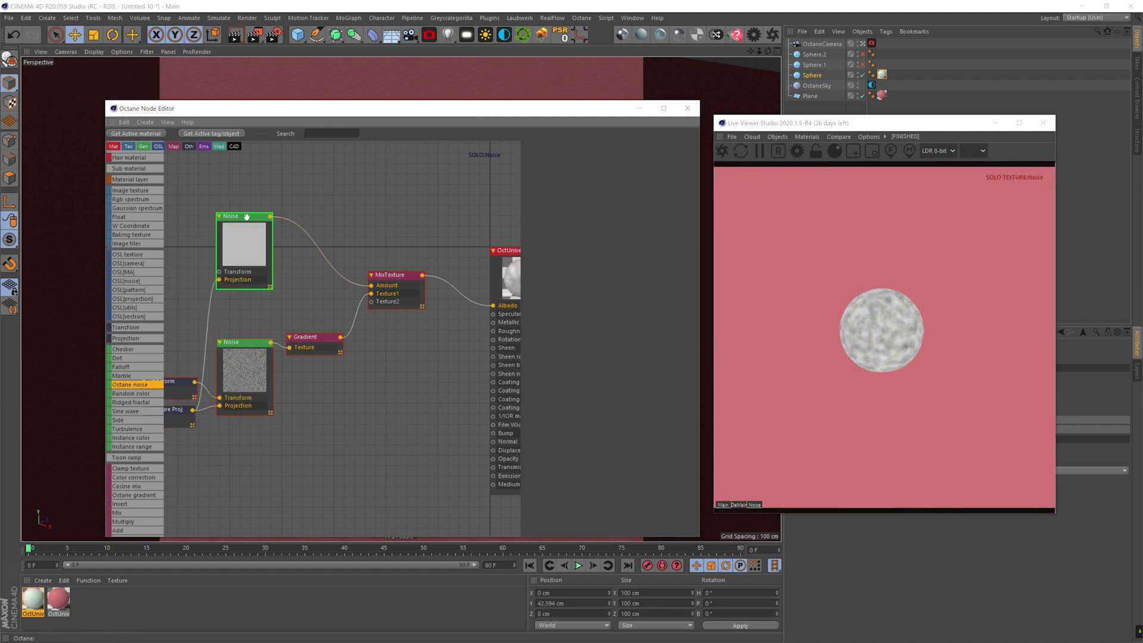
{"action": "left_click", "coordinate": [569, 229]}
{"action": "left_click", "coordinate": [186, 276]}
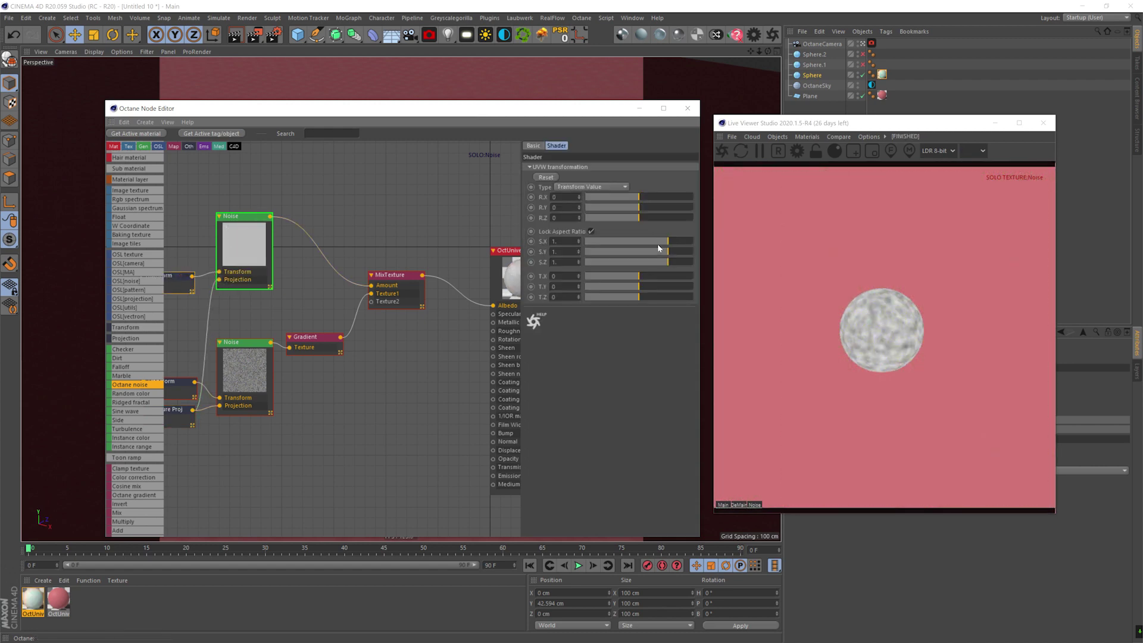
Set the Perlin noise to 3 octaves, omega about 0.61 and contrast 1000.
{"action": "left_click", "coordinate": [240, 215]}
{"action": "mouse_move", "coordinate": [675, 189]}
{"action": "left_mouse_down"}
{"action": "mouse_move", "coordinate": [685, 191]}
{"action": "mouse_move", "coordinate": [670, 190]}
{"action": "left_mouse_up"}
{"action": "left_click_drag", "start_coordinate": [664, 219], "coordinate": [699, 219]}
{"action": "left_click_drag", "start_coordinate": [645, 177], "coordinate": [637, 177]}
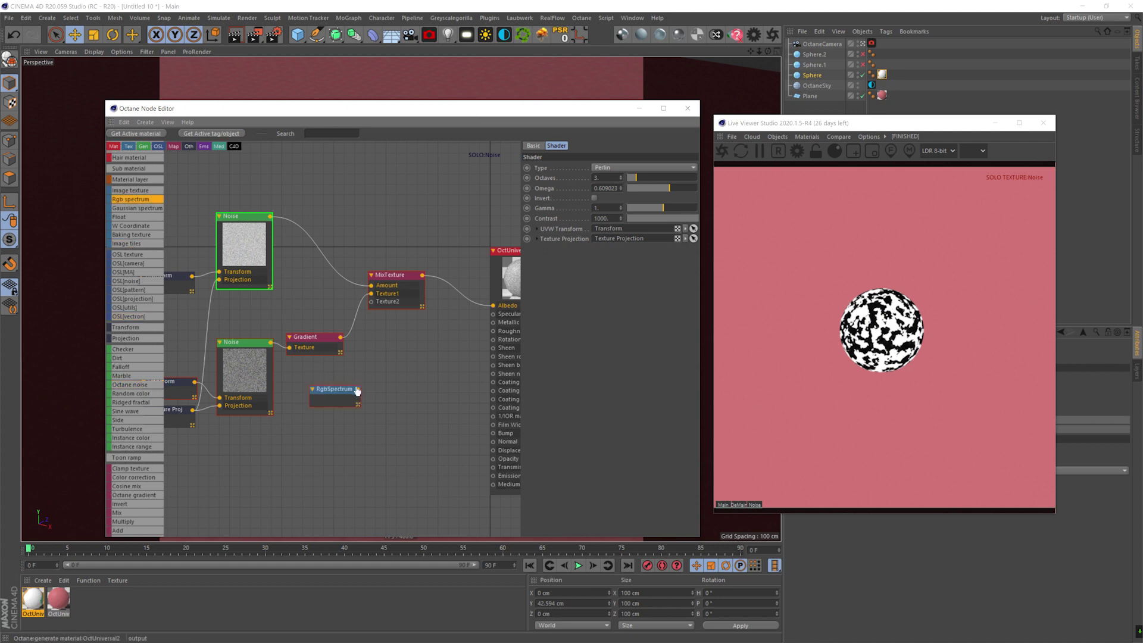
Connect an RGB spectrum to the mix's Texture2 and colour it with the saved red swatch.
{"action": "left_click_drag", "start_coordinate": [371, 314], "coordinate": [371, 301]}
{"action": "left_click_drag", "start_coordinate": [333, 389], "coordinate": [318, 365]}
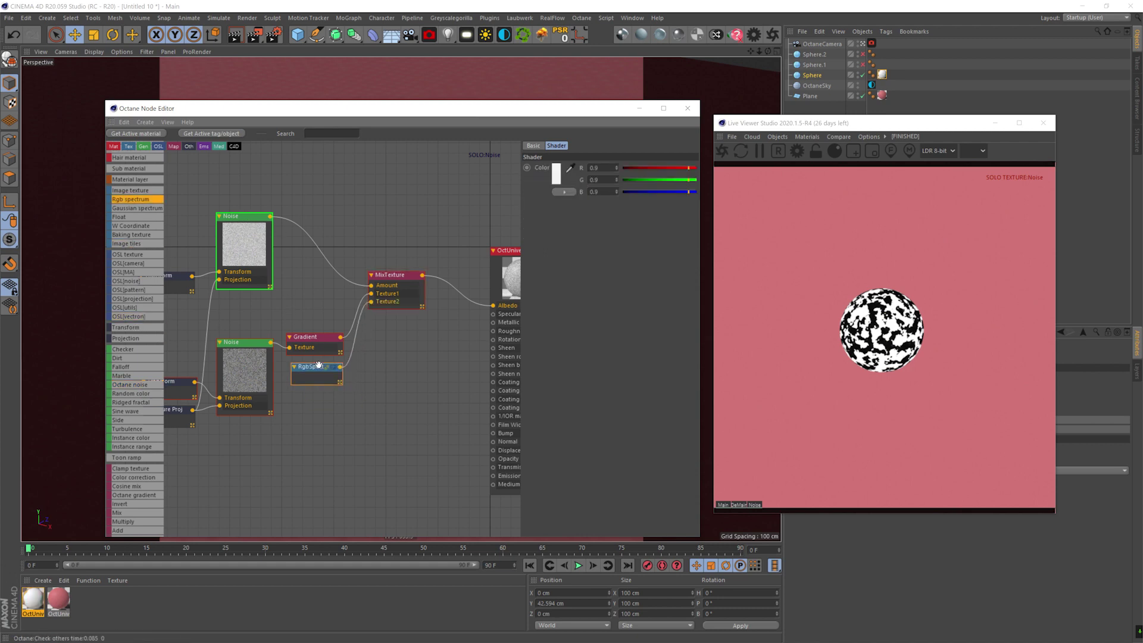
{"action": "left_click", "coordinate": [557, 171]}
{"action": "left_click", "coordinate": [505, 200]}
{"action": "left_click", "coordinate": [539, 242]}
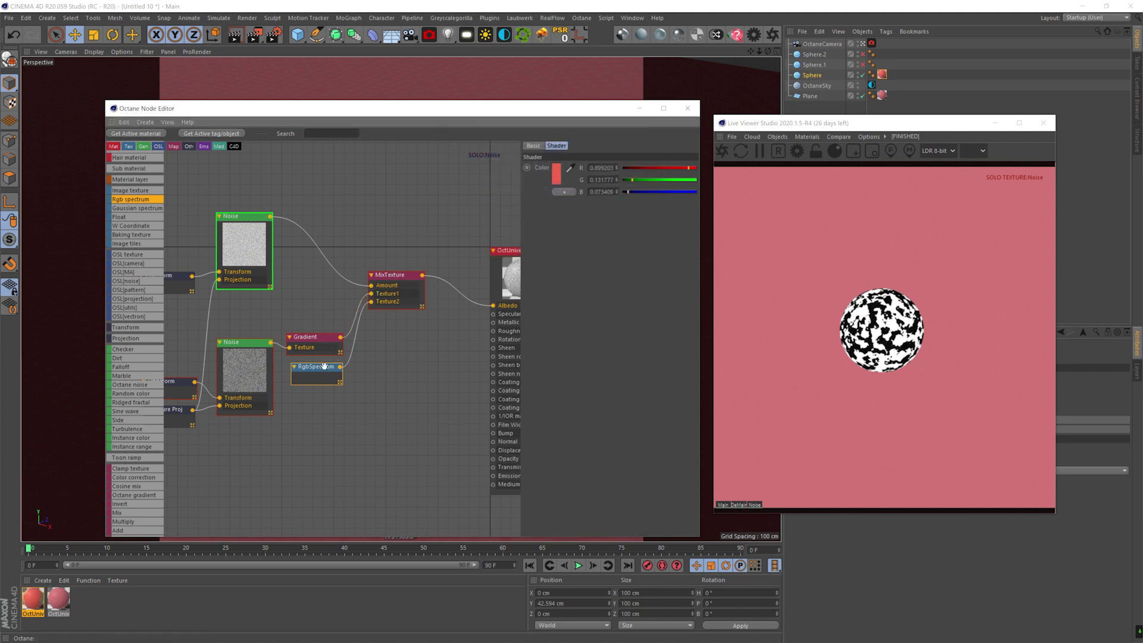
Turn off the noise solo and scale the Perlin noise's transform uniformly to about 2.19.
{"action": "left_click", "coordinate": [269, 219]}
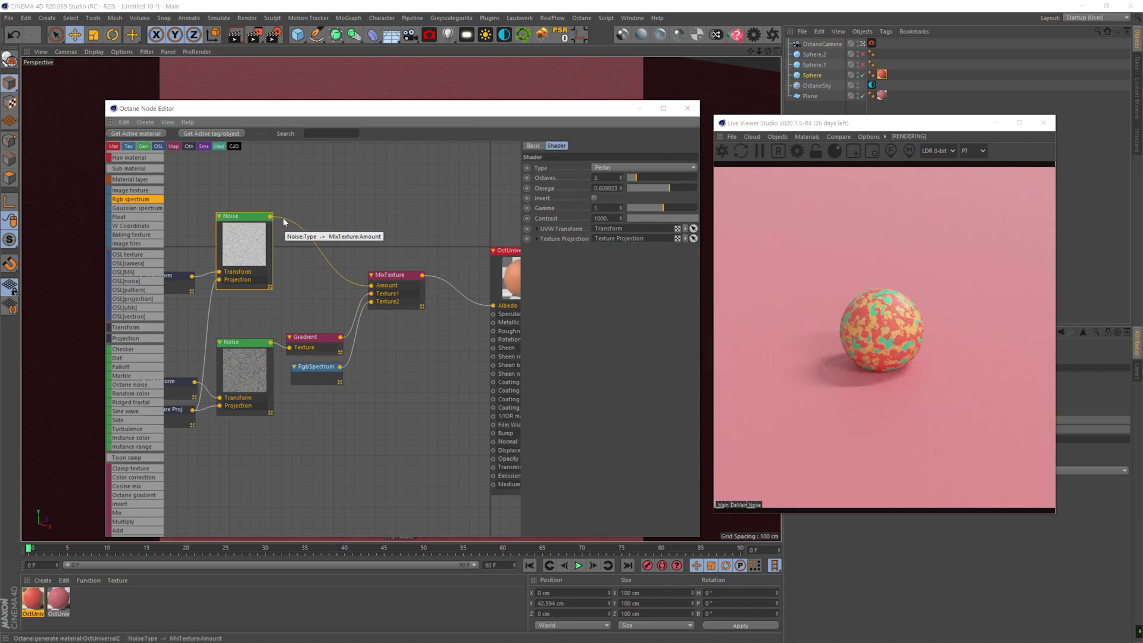
{"action": "left_click", "coordinate": [178, 283]}
{"action": "left_click_drag", "start_coordinate": [673, 241], "coordinate": [676, 241]}
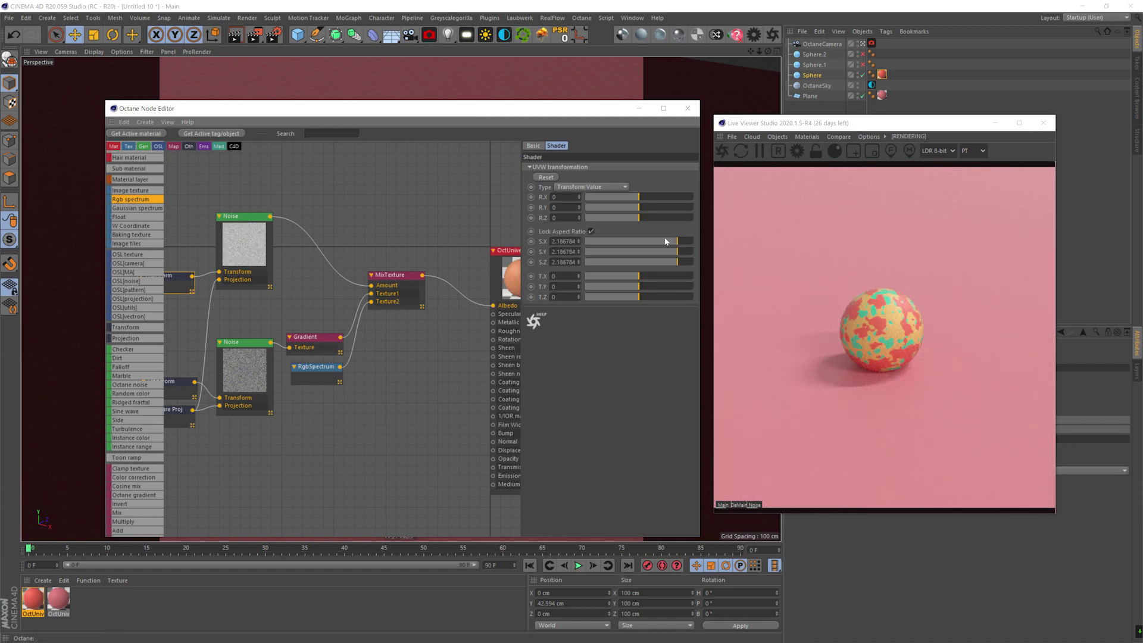
Reduce the Perlin noise to 2 octaves with omega about 0.13.
{"action": "mouse_move", "coordinate": [446, 335]}
{"action": "middle_mouse_down"}
{"action": "mouse_move", "coordinate": [396, 358]}
{"action": "mouse_move", "coordinate": [424, 338]}
{"action": "middle_mouse_up"}
{"action": "left_click", "coordinate": [218, 217]}
{"action": "left_click_drag", "start_coordinate": [634, 178], "coordinate": [646, 188]}
{"action": "left_click", "coordinate": [631, 177]}
{"action": "left_click", "coordinate": [632, 188]}
{"action": "left_click", "coordinate": [635, 188]}
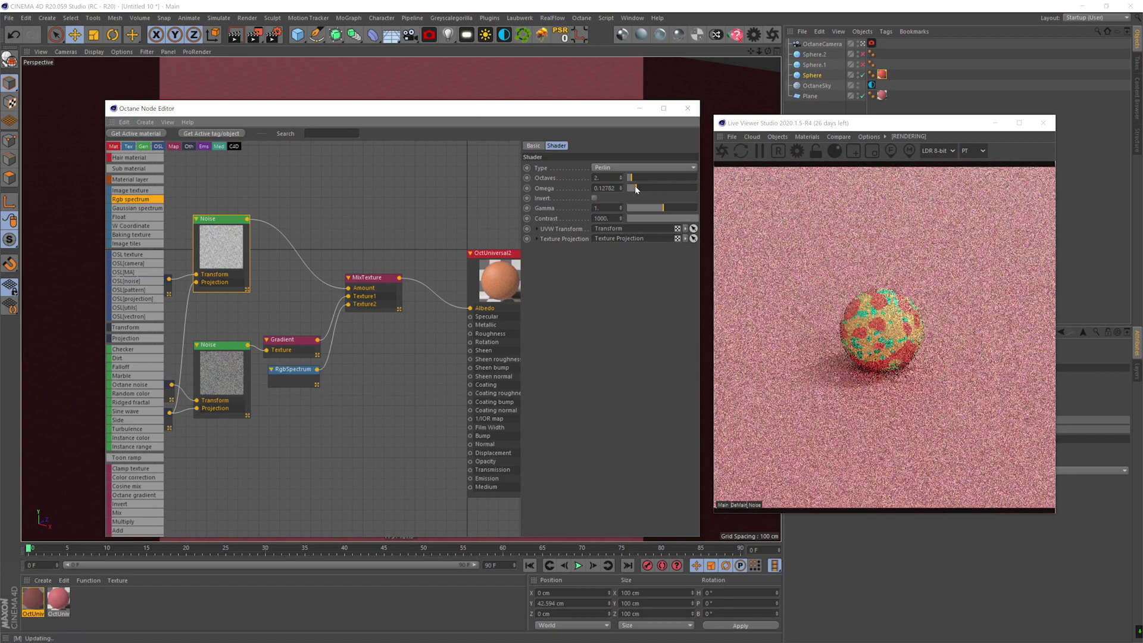
Change the RGB spectrum's colour to the saved pink swatch.
{"action": "middle_click_drag", "start_coordinate": [226, 229], "coordinate": [336, 213]}
{"action": "left_click", "coordinate": [399, 357]}
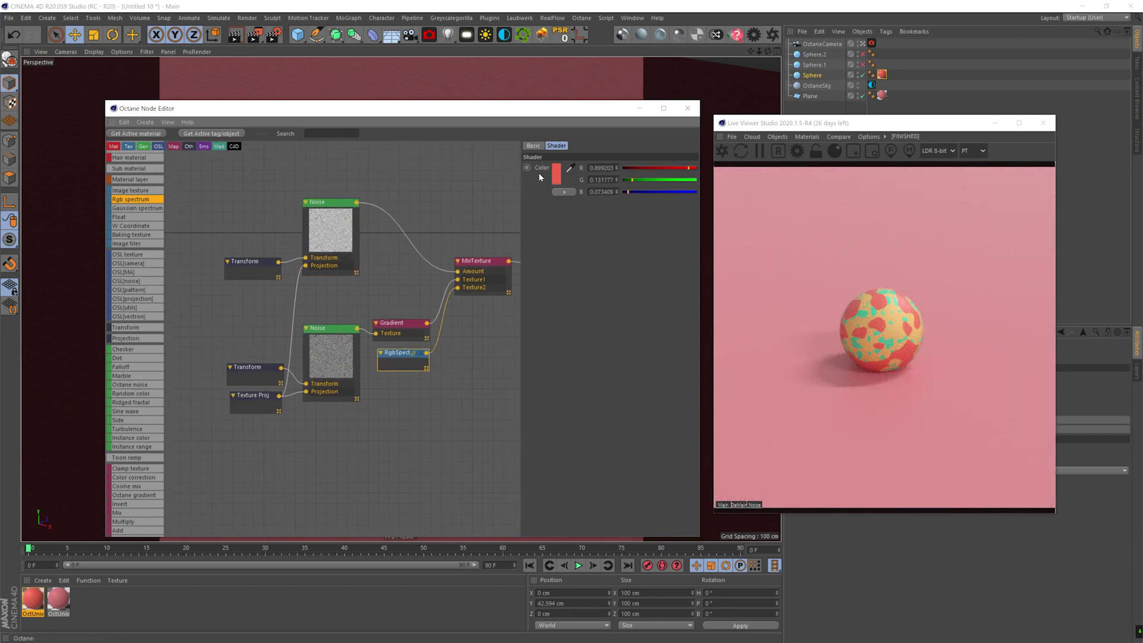
{"action": "left_click", "coordinate": [539, 169]}
{"action": "left_click", "coordinate": [598, 161]}
{"action": "left_click", "coordinate": [504, 199]}
{"action": "left_click", "coordinate": [538, 241]}
{"action": "middle_click_drag", "start_coordinate": [502, 264], "coordinate": [466, 291]}
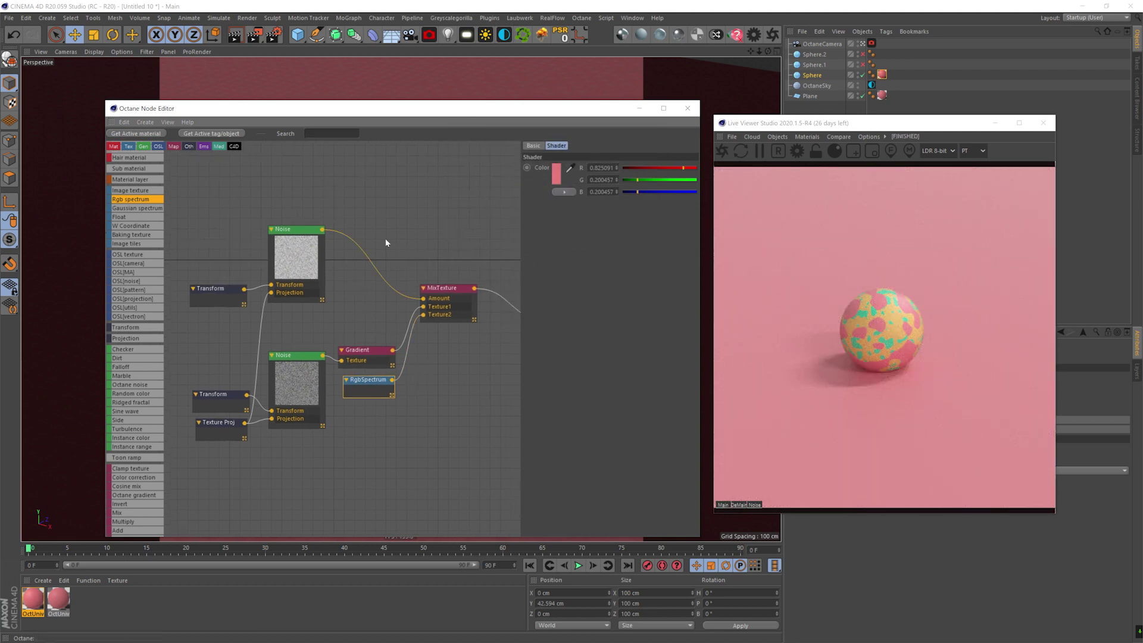
Select the noise, gradient and mix network and move it lower in the node graph.
{"action": "left_click", "coordinate": [298, 229]}
{"action": "left_click", "coordinate": [293, 356]}
{"action": "middle_click_drag", "start_coordinate": [435, 268], "coordinate": [386, 302]}
{"action": "left_click_drag", "start_coordinate": [426, 191], "coordinate": [179, 476]}
{"action": "left_click_drag", "start_coordinate": [392, 323], "coordinate": [383, 365]}
{"action": "middle_click_drag", "start_coordinate": [349, 338], "coordinate": [384, 324]}
Set the Turbulence noise's gamma to about 0.59.
{"action": "left_click", "coordinate": [274, 444]}
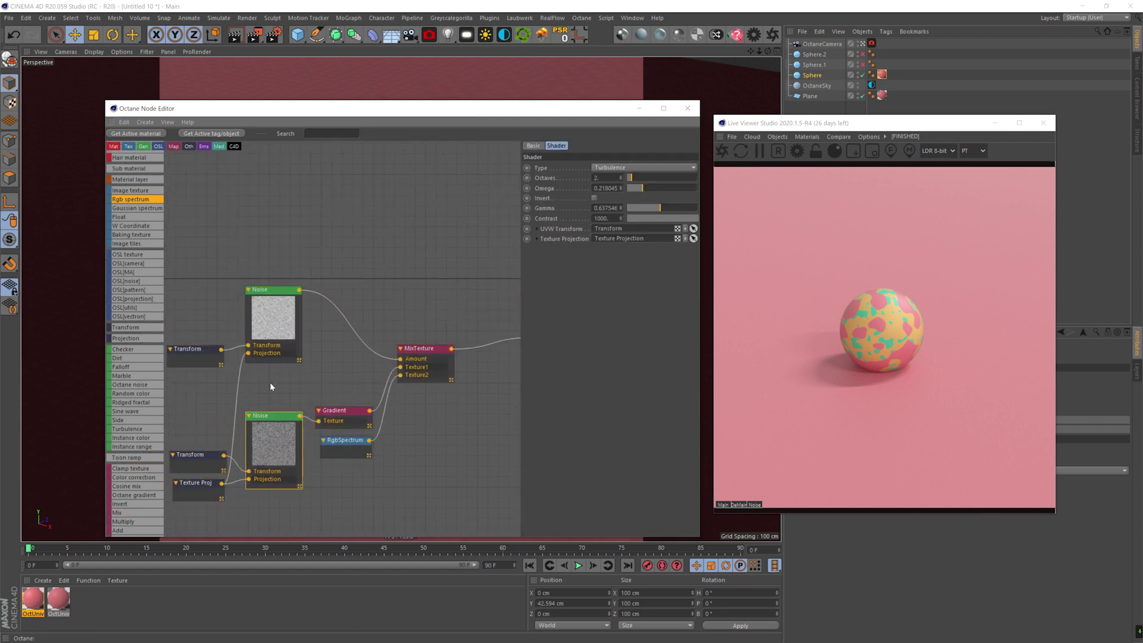
{"action": "left_click", "coordinate": [197, 455]}
{"action": "left_click", "coordinate": [266, 423]}
{"action": "left_click_drag", "start_coordinate": [662, 206], "coordinate": [656, 207]}
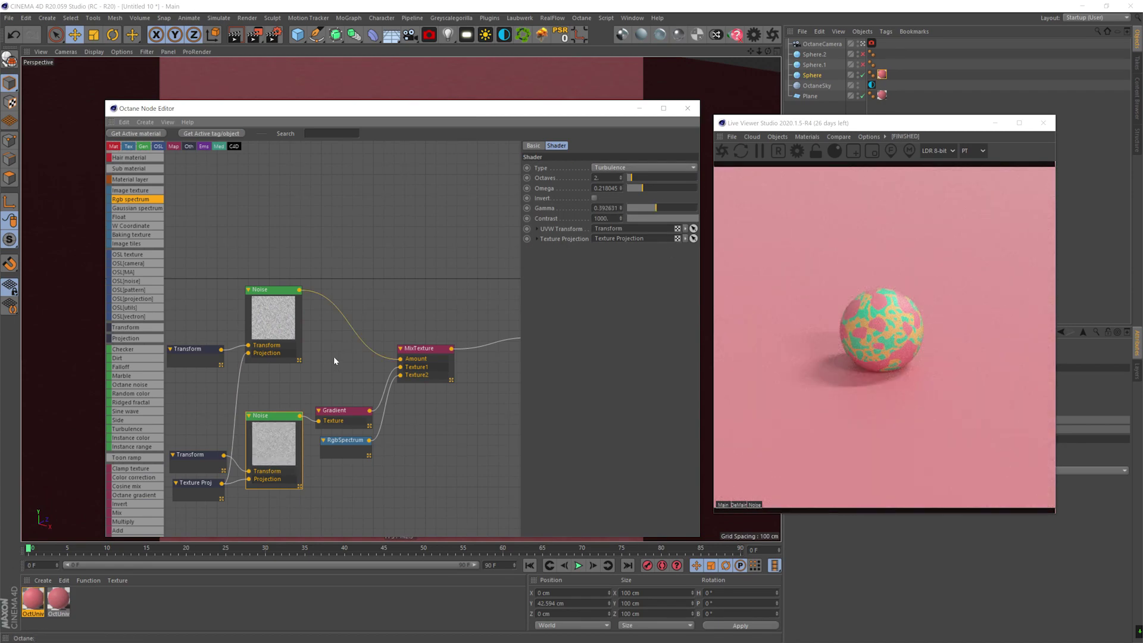
Colour the RGB spectrum with the saved light purple swatch.
{"action": "left_click", "coordinate": [356, 452]}
{"action": "left_click", "coordinate": [548, 176]}
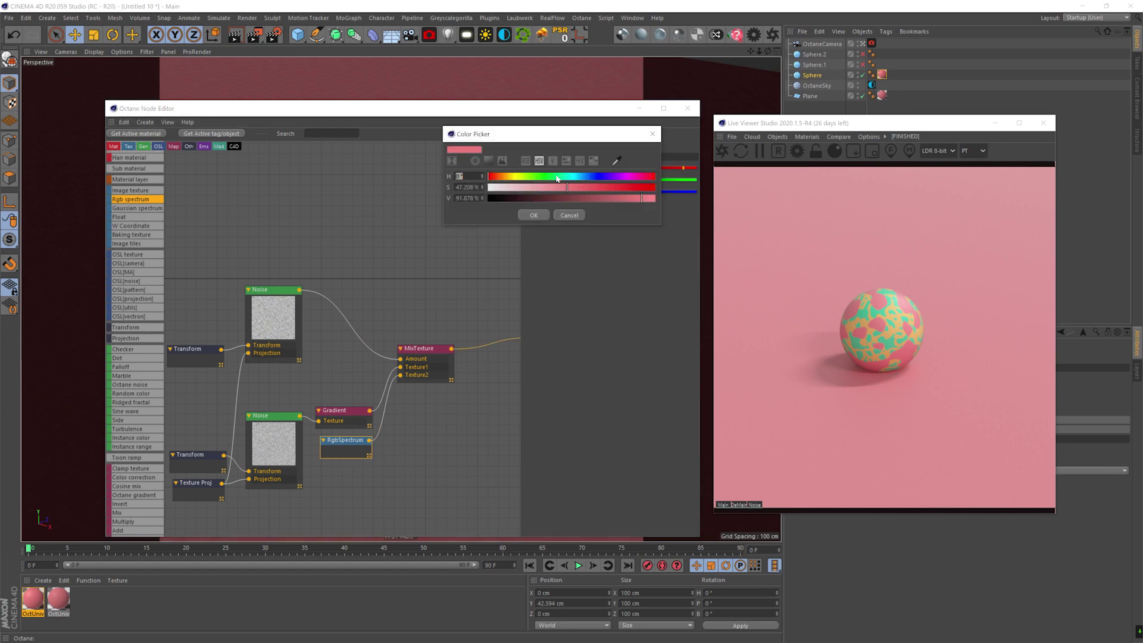
{"action": "left_click", "coordinate": [593, 161]}
{"action": "left_click", "coordinate": [506, 198]}
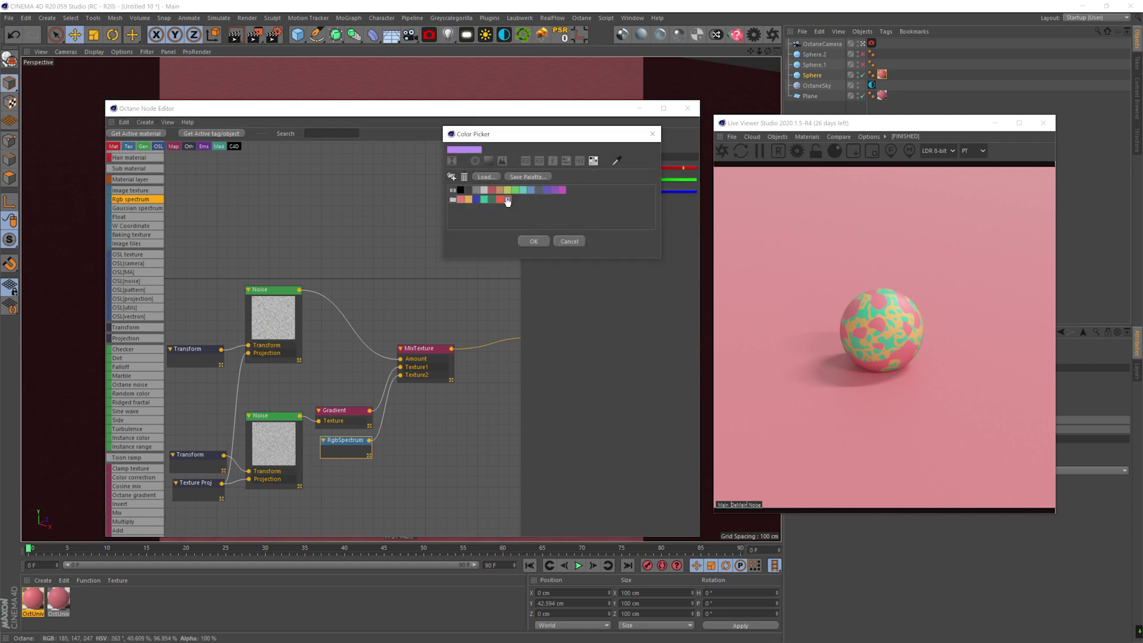
{"action": "left_click", "coordinate": [533, 239]}
Tidy the node graph by selecting and repositioning groups of nodes.
{"action": "scroll", "coordinate": [381, 402], "scroll_direction": "down", "scroll_amount": 5}
{"action": "middle_click_drag", "start_coordinate": [418, 397], "coordinate": [421, 350]}
{"action": "left_click_drag", "start_coordinate": [341, 256], "coordinate": [270, 337]}
{"action": "left_click_drag", "start_coordinate": [313, 291], "coordinate": [308, 312]}
{"action": "left_click_drag", "start_coordinate": [245, 289], "coordinate": [417, 411]}
{"action": "left_click_drag", "start_coordinate": [400, 327], "coordinate": [387, 292]}
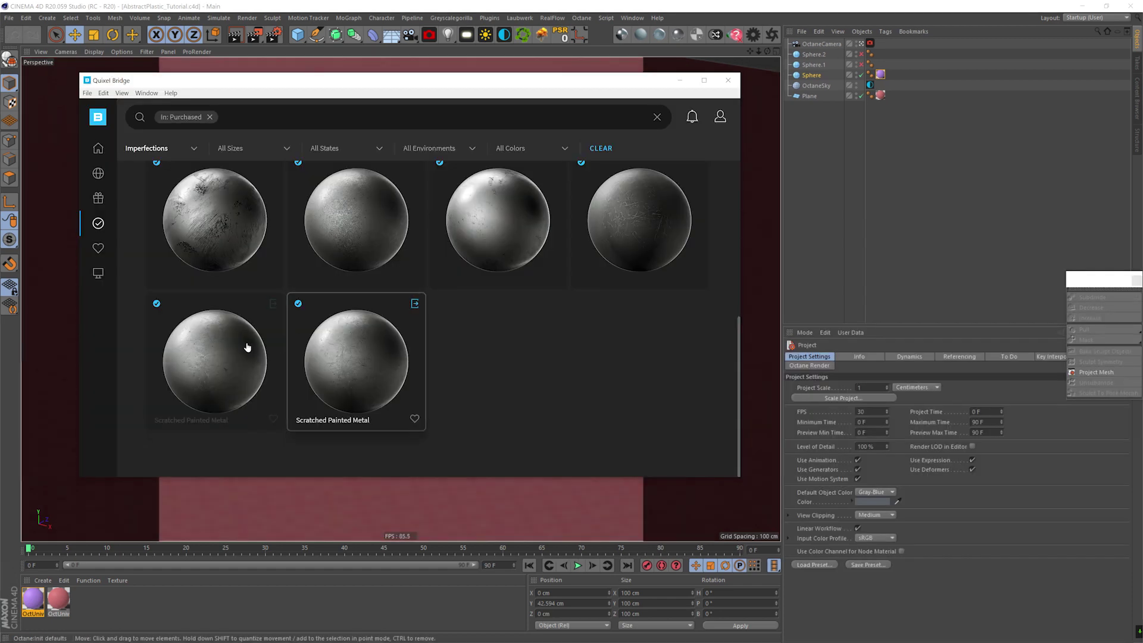
Export a Scratched Painted Metal imperfection from Quixel Bridge to Cinema 4D and open the imported material for editing.
{"action": "left_click", "coordinate": [273, 305]}
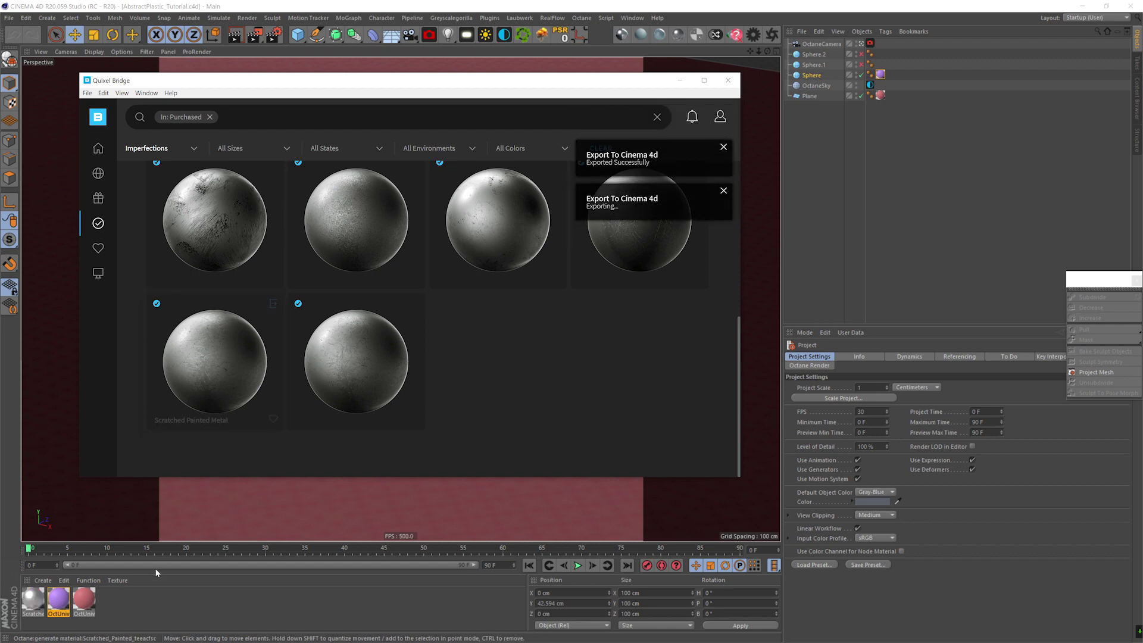
{"action": "left_click", "coordinate": [66, 608]}
{"action": "double_click", "coordinate": [39, 603]}
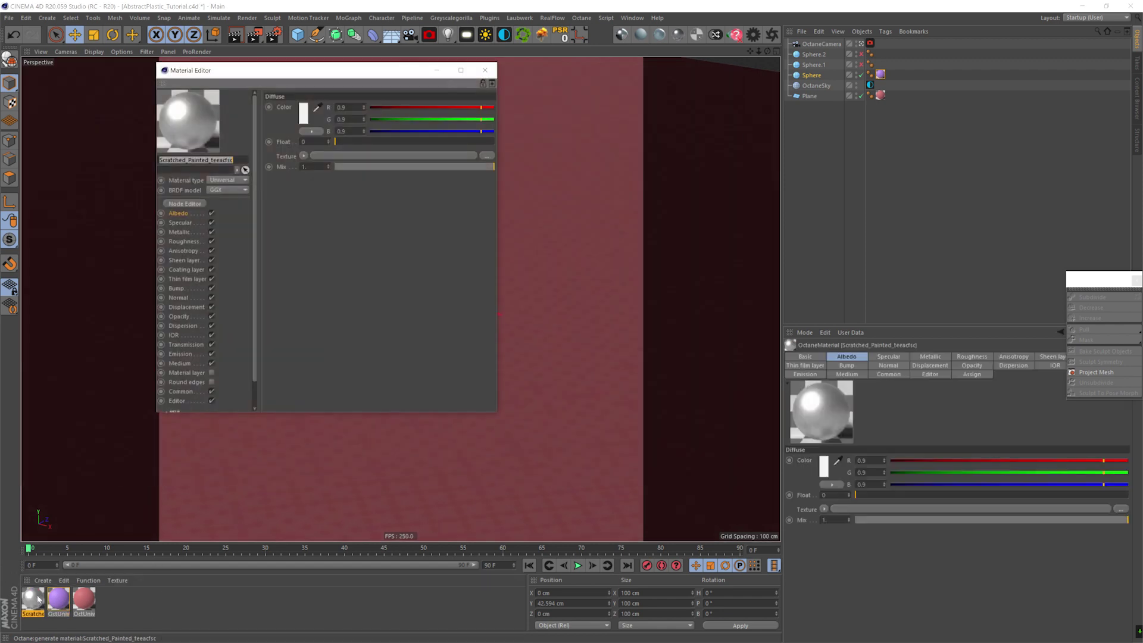
Open the scratched material's node graph and copy its Transform, Roughness and ColorCorrection nodes.
{"action": "left_click", "coordinate": [187, 203]}
{"action": "key", "text": "ctrl+c"}
{"action": "key", "text": "ctrl+c"}
{"action": "key", "text": "ctrl+c"}
{"action": "key", "text": "ctrl+c"}
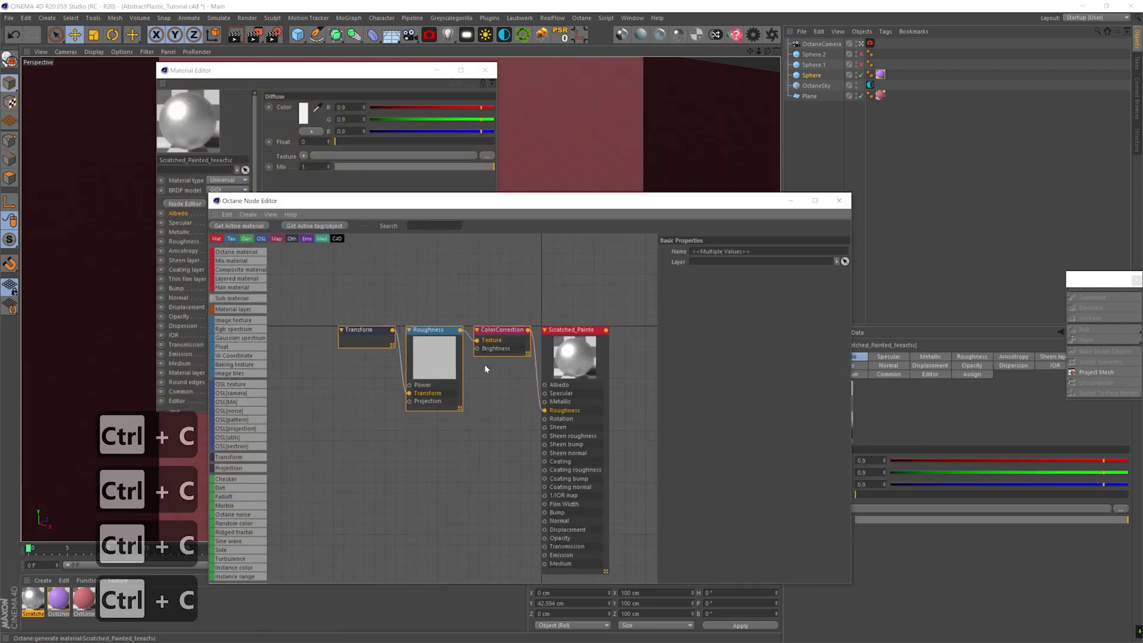
{"action": "key", "text": "ctrl+c"}
Paste the copied nodes into the purple sphere material's graph and connect the ColorCorrection to Bump.
{"action": "left_click", "coordinate": [84, 599]}
{"action": "left_click", "coordinate": [58, 599]}
{"action": "middle_click_drag", "start_coordinate": [378, 424], "coordinate": [464, 377]}
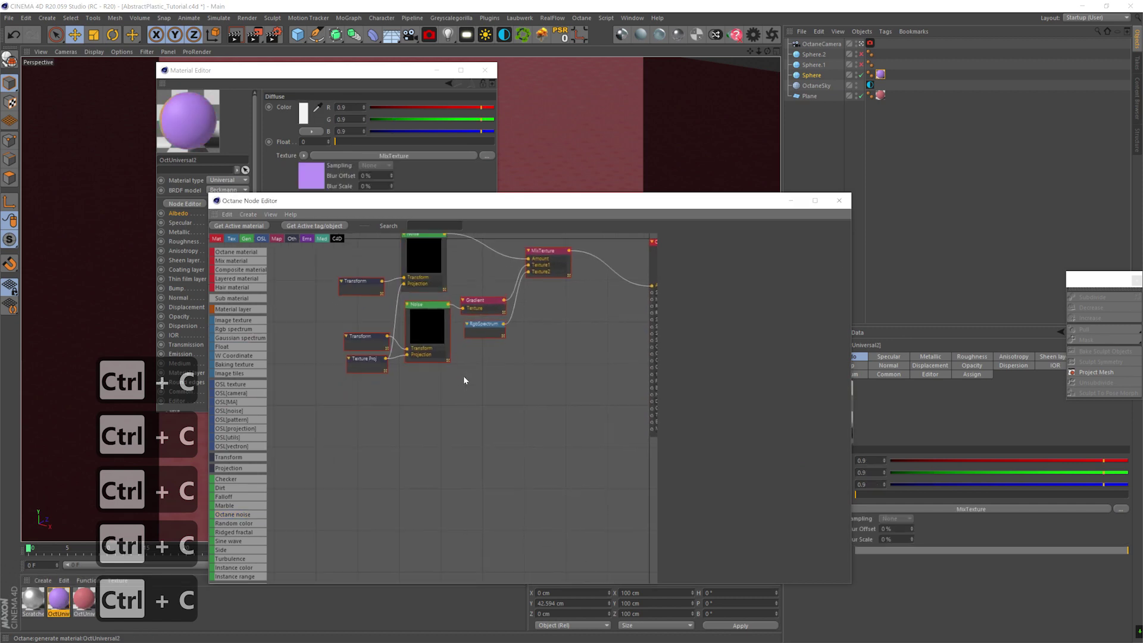
{"action": "key", "text": "ctrl+v"}
{"action": "left_click_drag", "start_coordinate": [432, 429], "coordinate": [574, 423]}
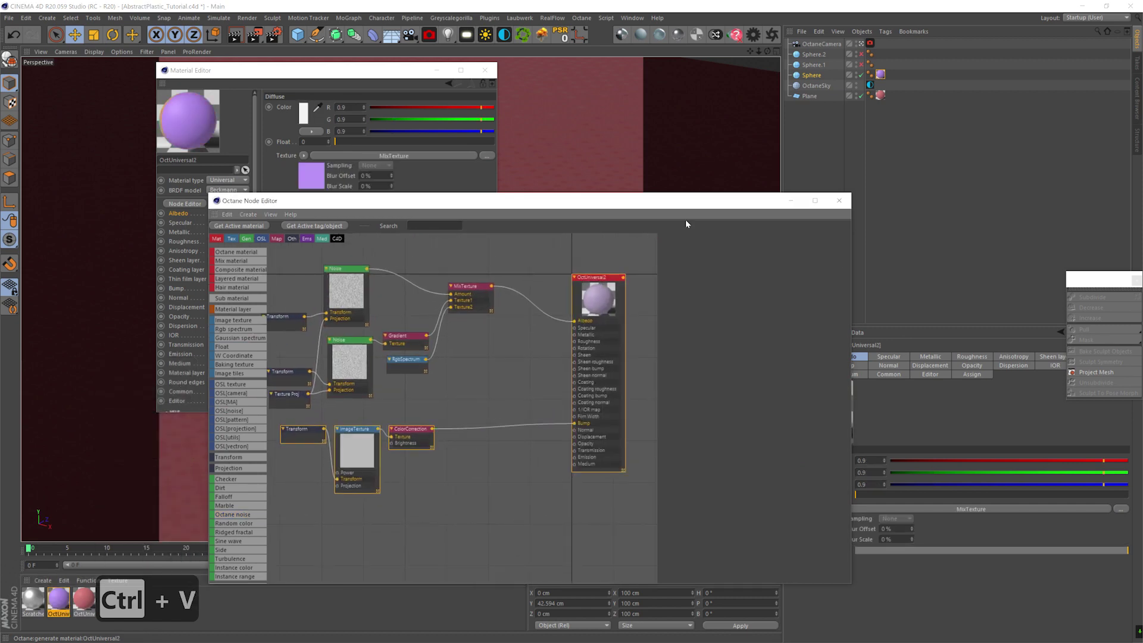
Open the Live Viewer beside the node editor and solo the ColorCorrection node.
{"action": "left_click", "coordinate": [771, 34]}
{"action": "left_click_drag", "start_coordinate": [384, 167], "coordinate": [792, 125]}
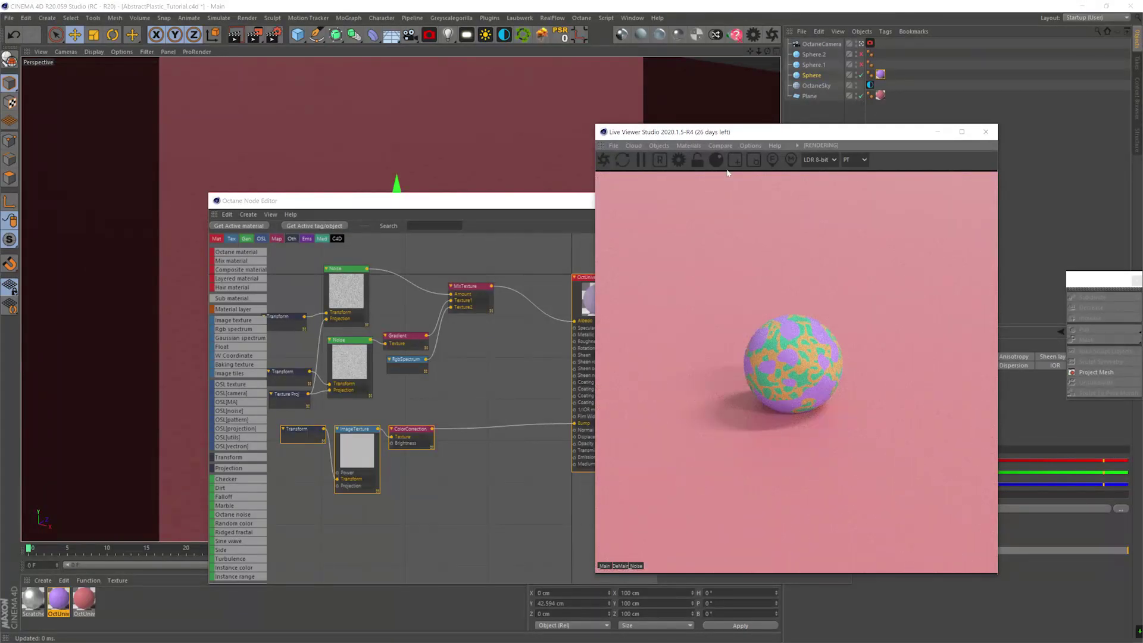
{"action": "right_click", "coordinate": [406, 427]}
{"action": "left_click", "coordinate": [439, 434]}
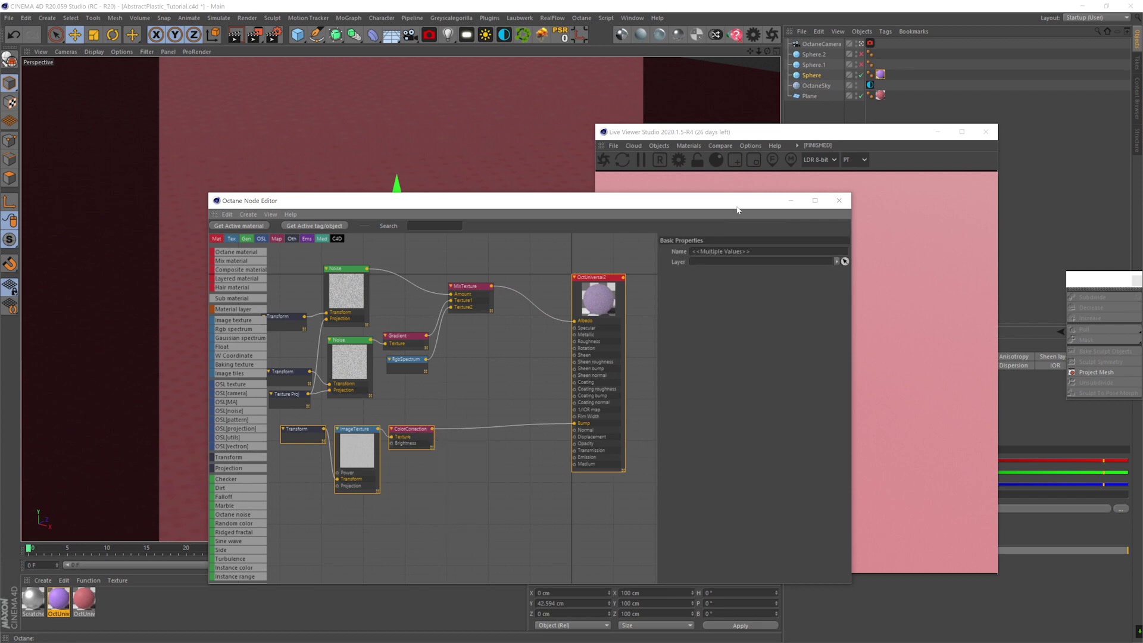
{"action": "left_click_drag", "start_coordinate": [737, 208], "coordinate": [549, 167]}
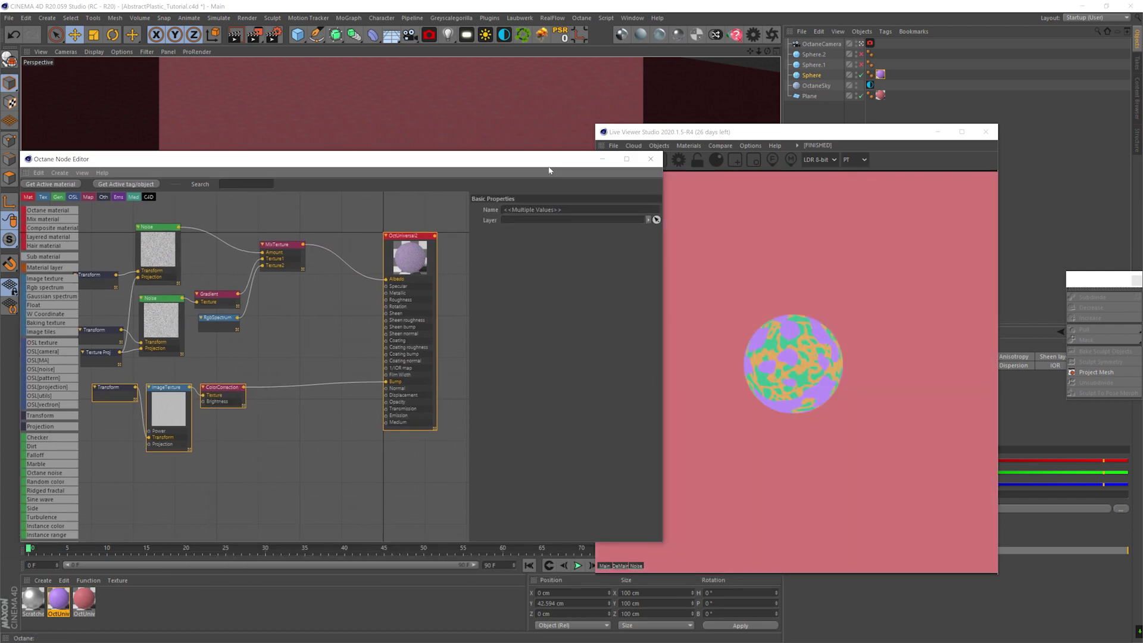
{"action": "right_click", "coordinate": [222, 388]}
{"action": "left_click", "coordinate": [236, 395]}
{"action": "right_click", "coordinate": [221, 386]}
{"action": "left_click", "coordinate": [238, 394]}
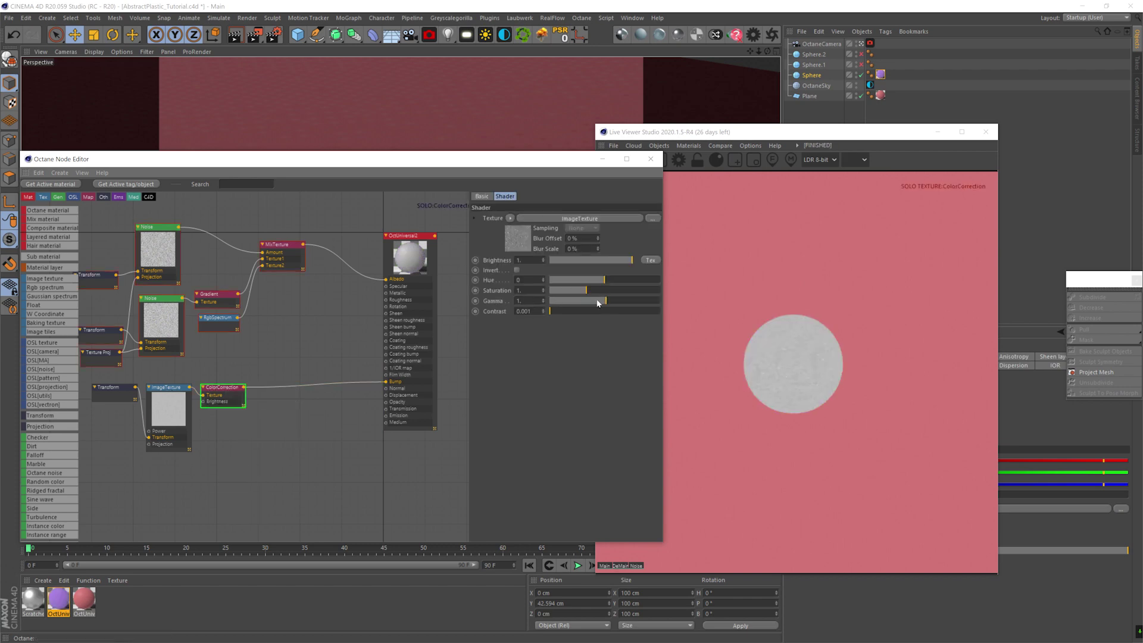
Set the ColorCorrection's gamma to about 3.18 and increase the uniform scale in the scratch texture's Transform.
{"action": "left_click_drag", "start_coordinate": [600, 301], "coordinate": [614, 301]}
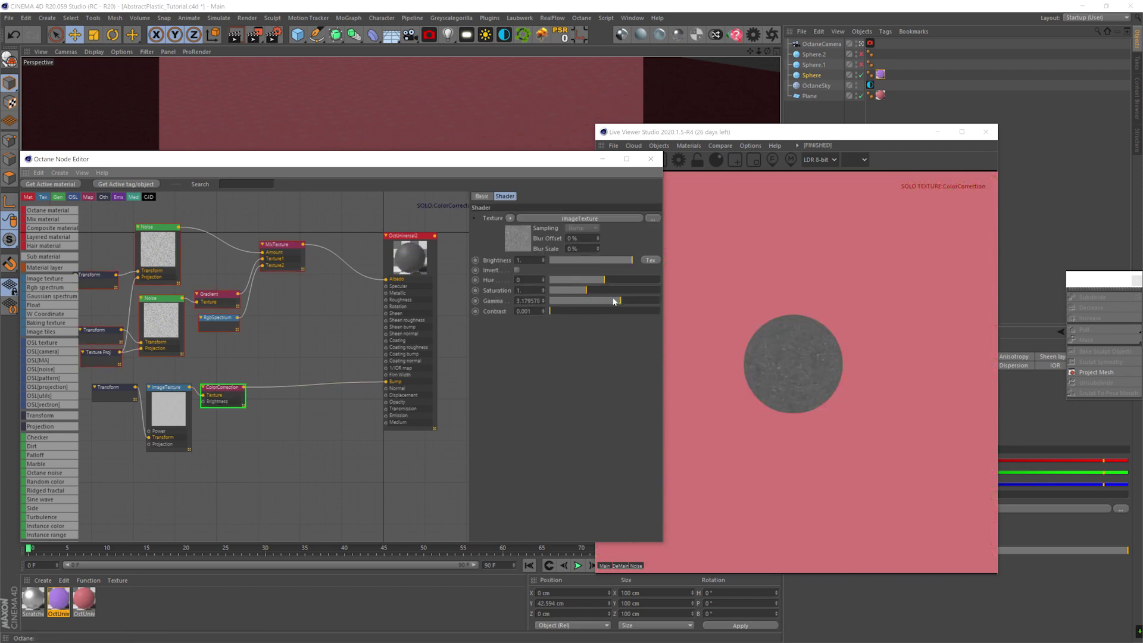
{"action": "left_click", "coordinate": [110, 386]}
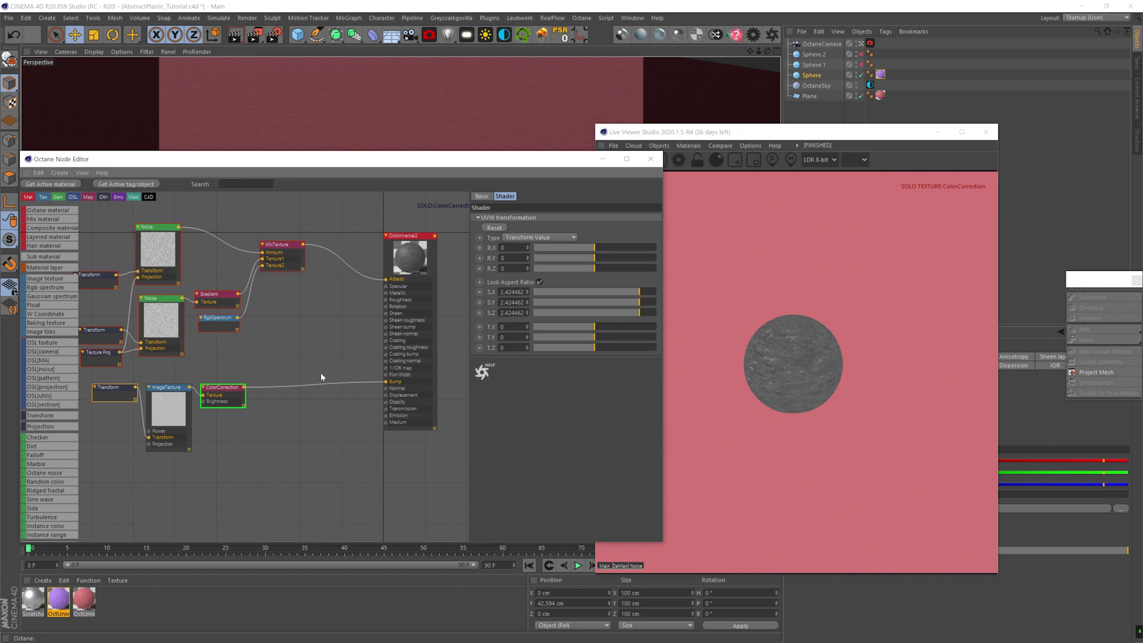
{"action": "left_click_drag", "start_coordinate": [632, 293], "coordinate": [643, 294]}
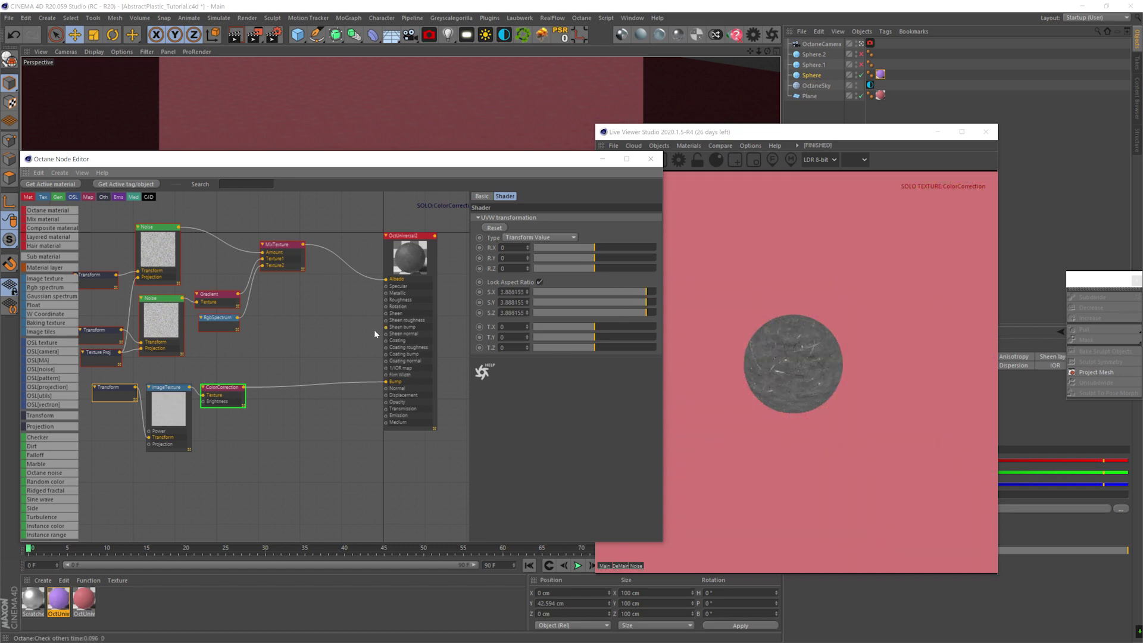
Invert the ColorCorrection and return the Live Viewer from solo mode to the full PT render.
{"action": "right_click", "coordinate": [216, 387]}
{"action": "left_click", "coordinate": [211, 384]}
{"action": "left_click", "coordinate": [517, 270]}
{"action": "right_click", "coordinate": [223, 393]}
{"action": "left_click", "coordinate": [235, 395]}
{"action": "left_click", "coordinate": [864, 161]}
{"action": "left_click", "coordinate": [857, 186]}
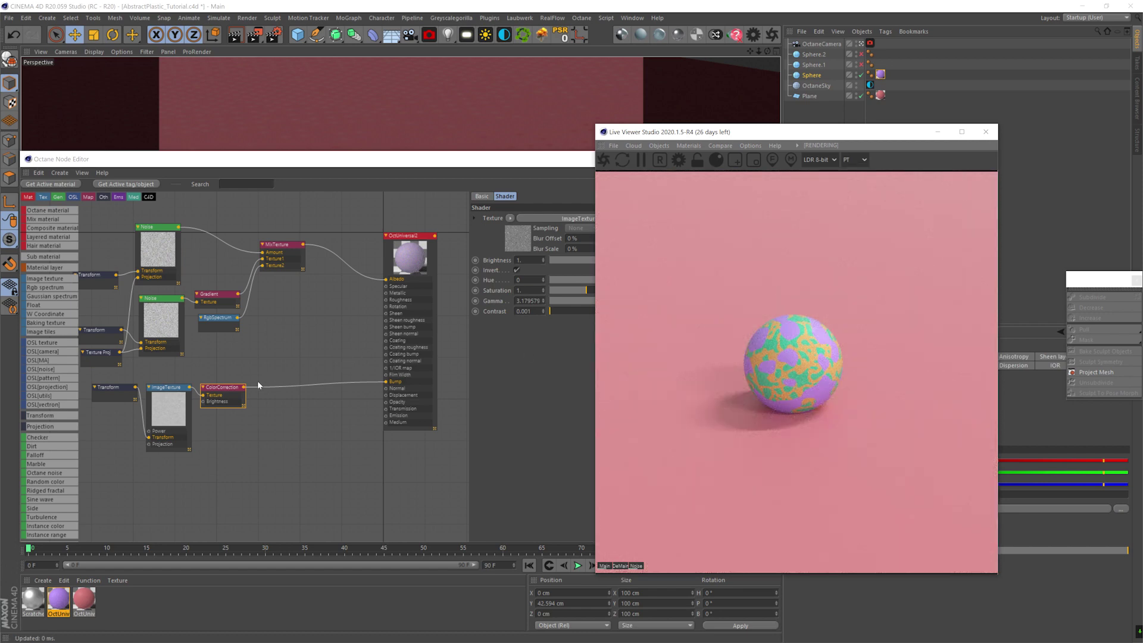
Move the scratch nodes lower in the graph and connect the ImageTexture to the material's Roughness.
{"action": "left_click_drag", "start_coordinate": [267, 380], "coordinate": [90, 417]}
{"action": "left_click_drag", "start_coordinate": [219, 386], "coordinate": [216, 405]}
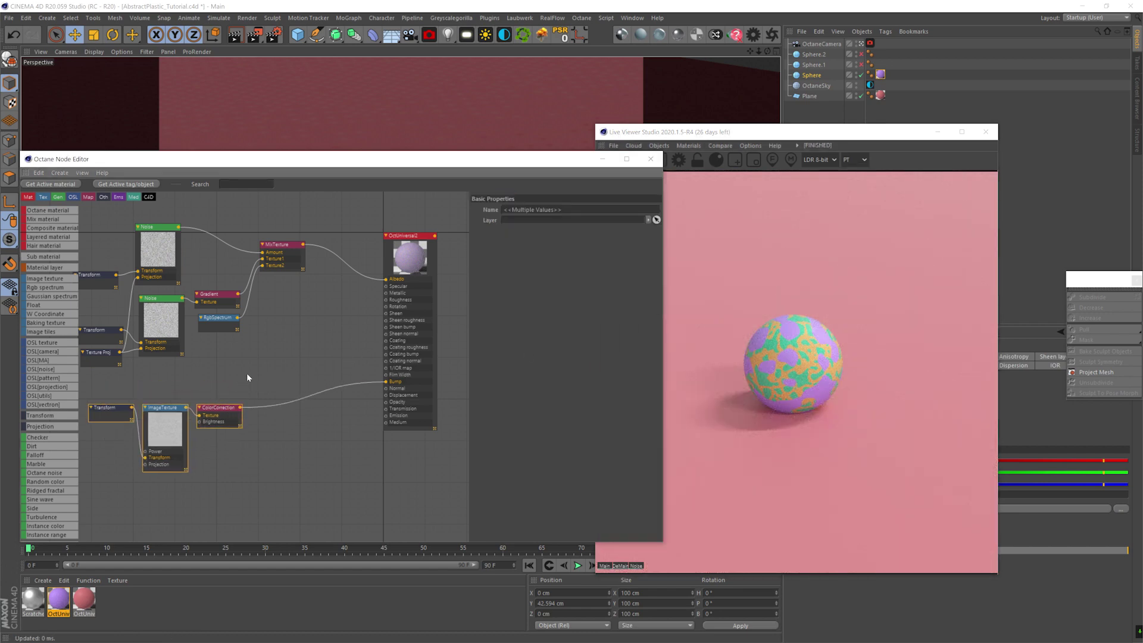
{"action": "middle_click_drag", "start_coordinate": [248, 378], "coordinate": [281, 404]}
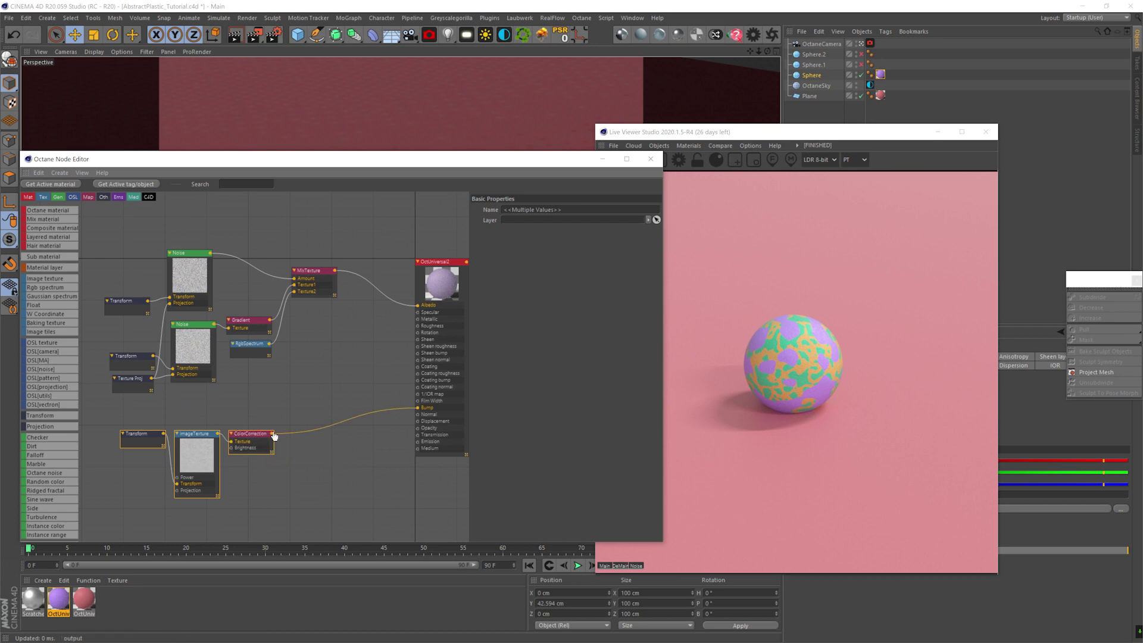
{"action": "left_click_drag", "start_coordinate": [341, 380], "coordinate": [385, 348]}
{"action": "left_click_drag", "start_coordinate": [218, 434], "coordinate": [417, 326]}
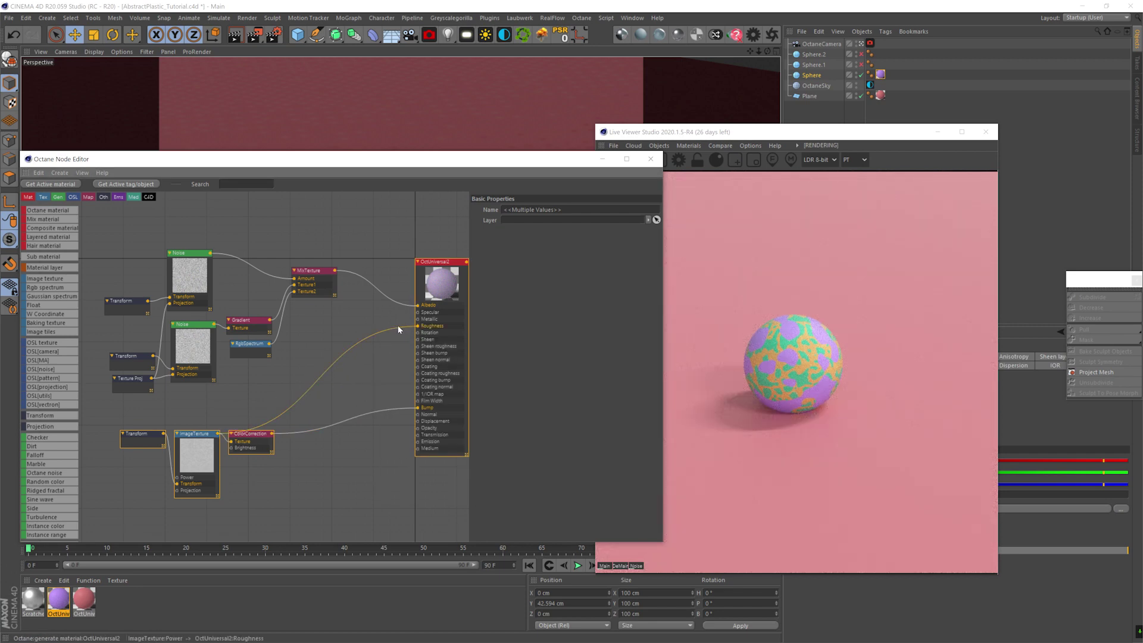
Compare the scratch ImageTexture with its ColorCorrection in solo mode and restore the full PT render.
{"action": "left_click", "coordinate": [194, 437]}
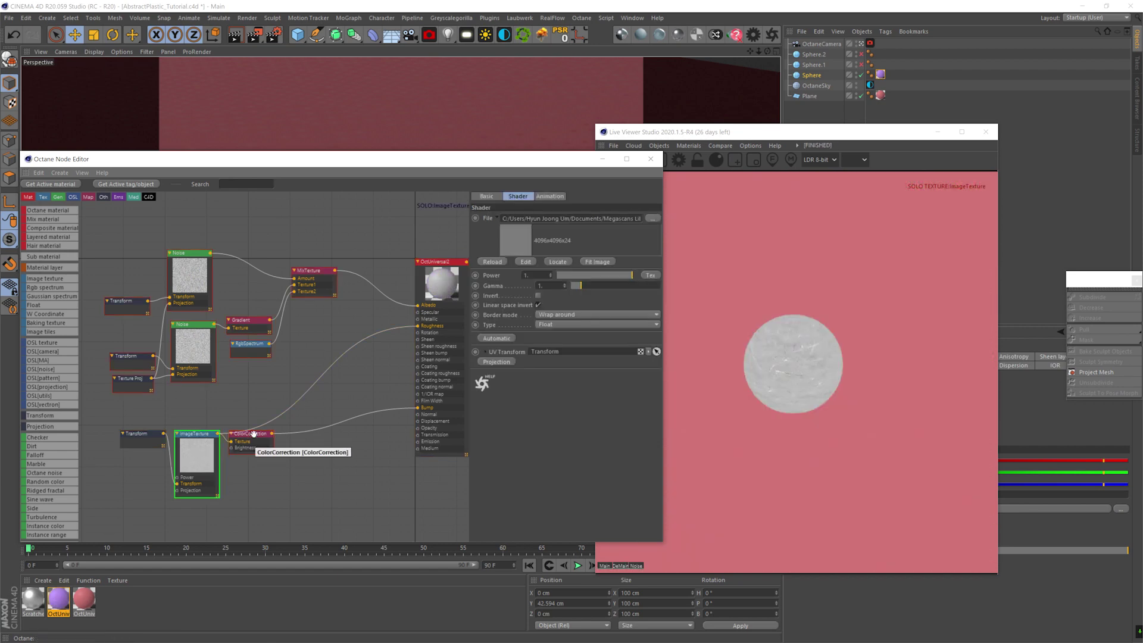
{"action": "right_click", "coordinate": [254, 434]}
{"action": "left_click", "coordinate": [266, 443]}
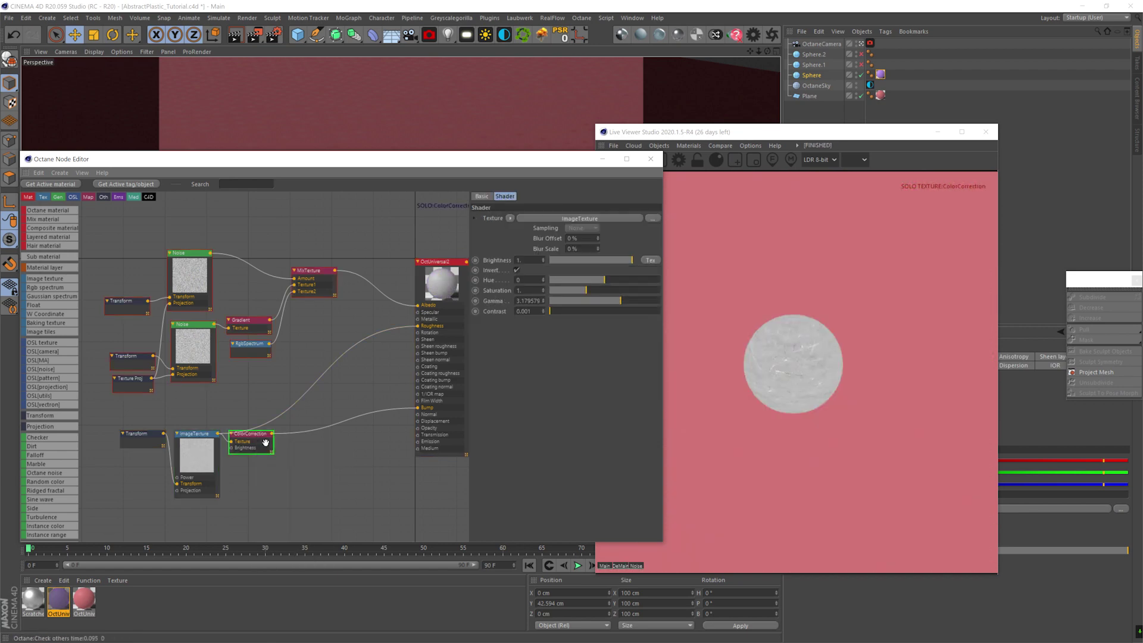
{"action": "left_click", "coordinate": [854, 160]}
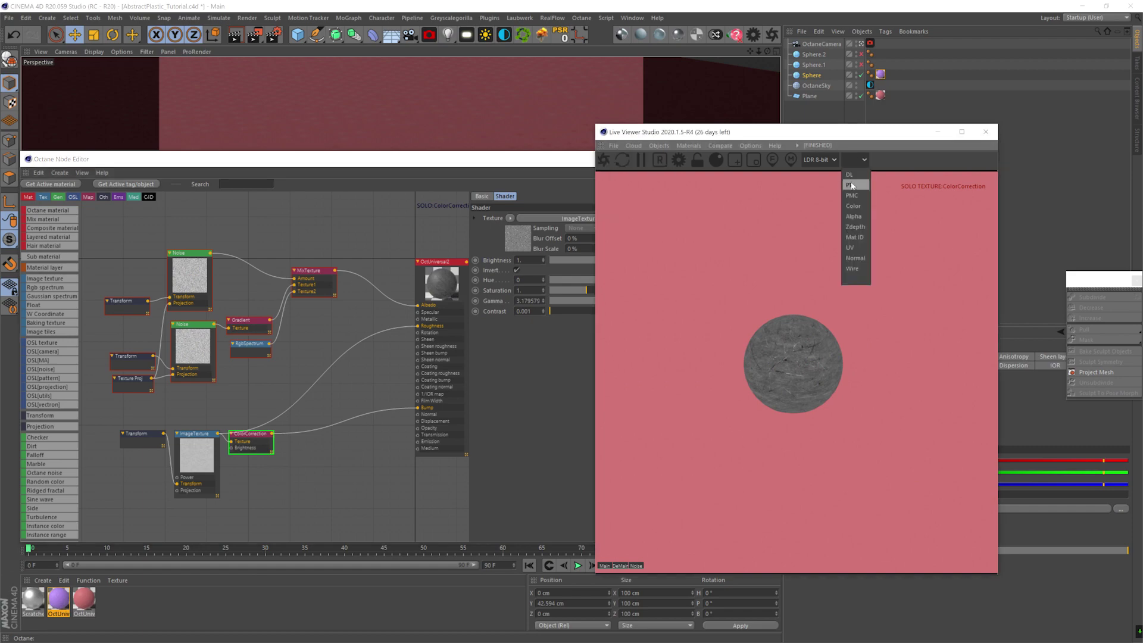
{"action": "left_click", "coordinate": [852, 183]}
{"action": "right_click", "coordinate": [244, 438]}
{"action": "left_click", "coordinate": [265, 445]}
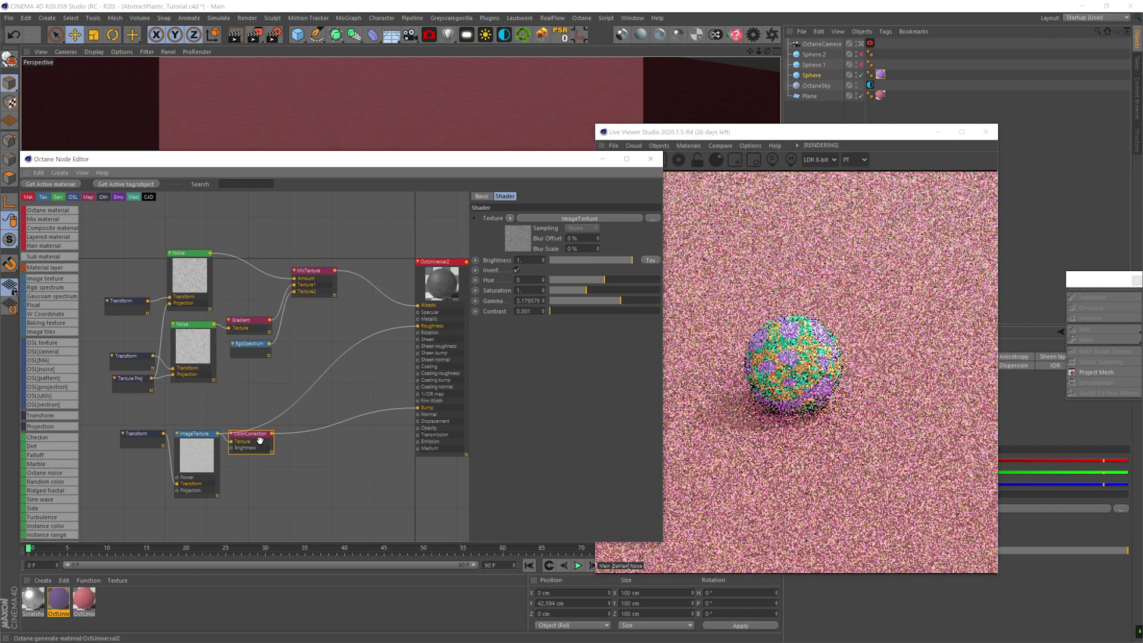
{"action": "left_click", "coordinate": [855, 160]}
{"action": "left_click", "coordinate": [856, 184]}
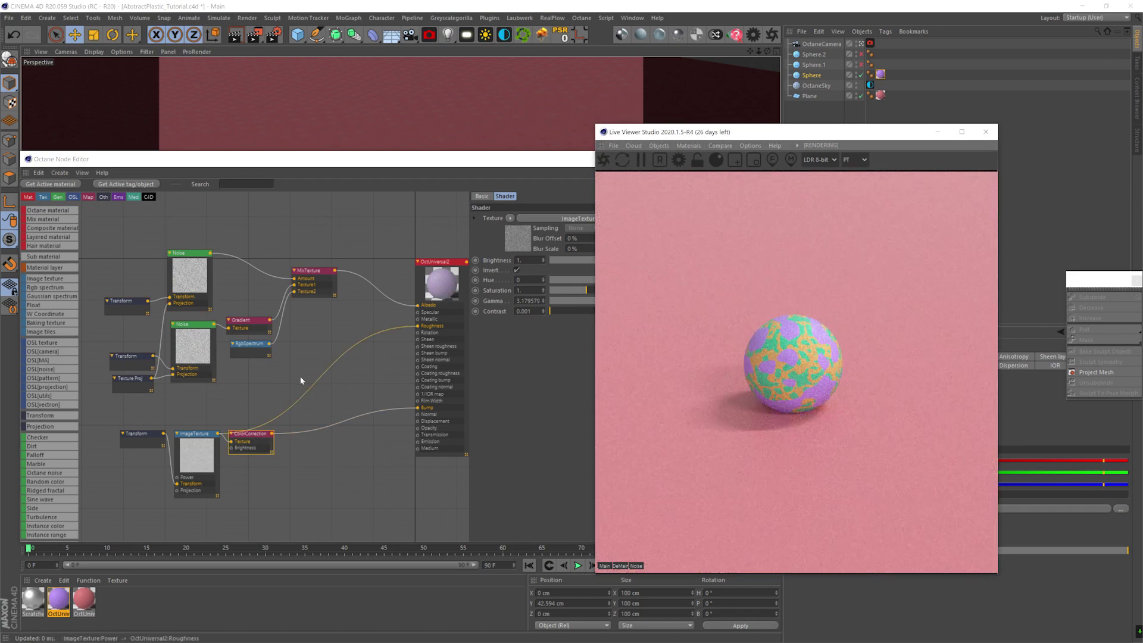
Save the project and add a cube sized about 110.8 cm, positioned at a height of about 36.5 cm.
{"action": "left_click", "coordinate": [302, 376]}
{"action": "key", "text": "ctrl+s"}
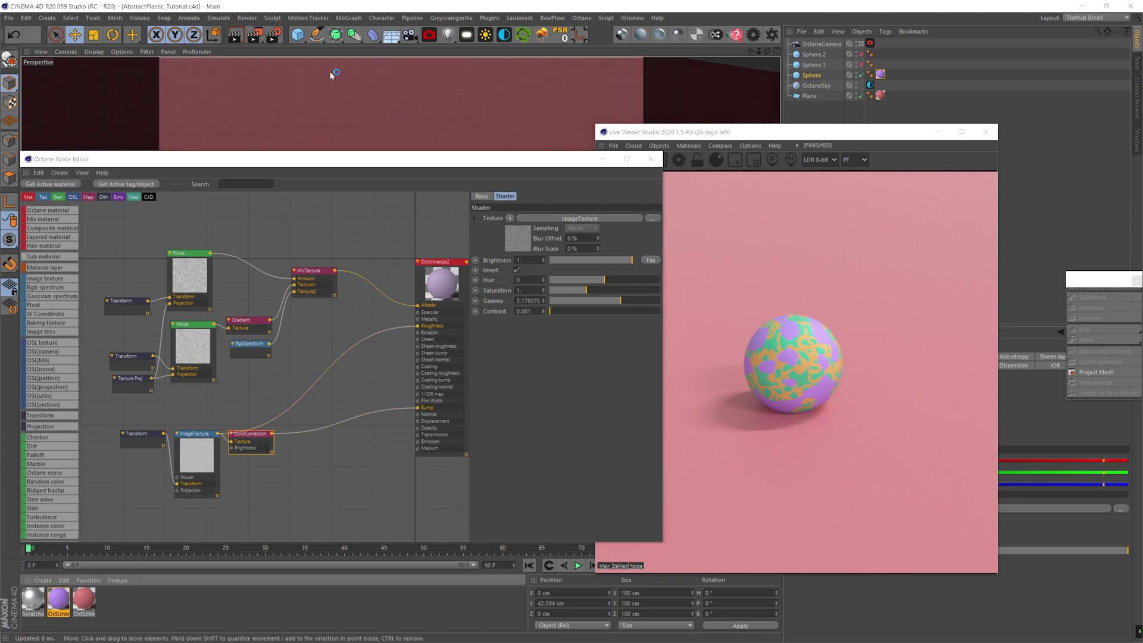
{"action": "left_click", "coordinate": [297, 35]}
{"action": "left_click_drag", "start_coordinate": [410, 162], "coordinate": [374, 326]}
{"action": "key", "text": "t"}
{"action": "left_click_drag", "start_coordinate": [402, 237], "coordinate": [394, 209]}
{"action": "key", "text": "e"}
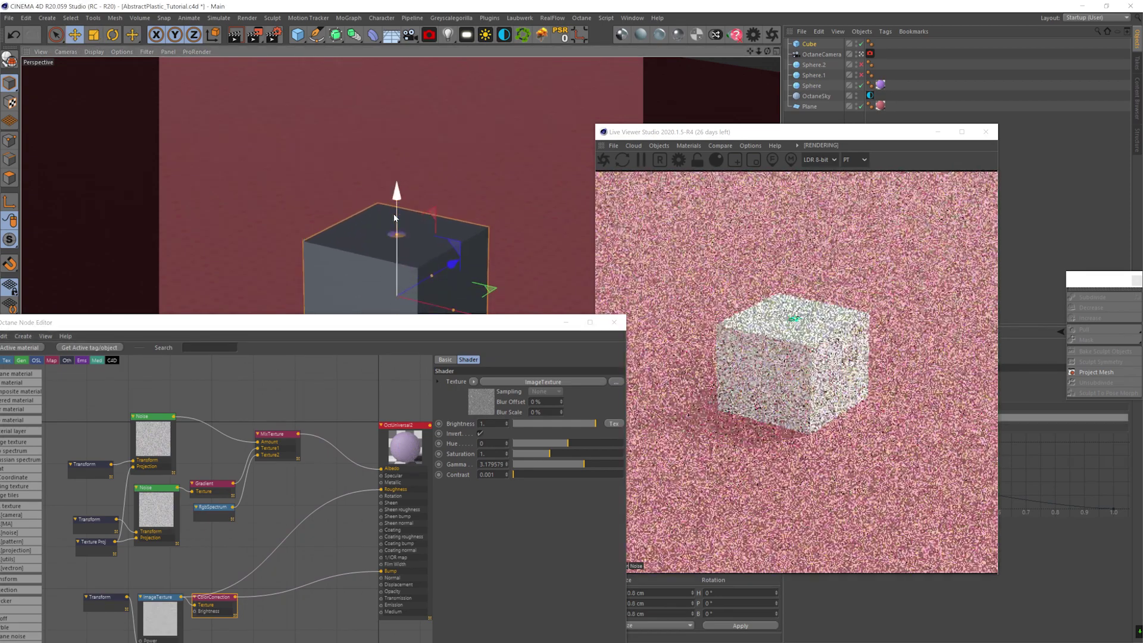
Hide the sphere and apply the patterned purple material to the cube.
{"action": "mouse_move", "coordinate": [865, 92]}
{"action": "left_mouse_down"}
{"action": "mouse_move", "coordinate": [792, 92]}
{"action": "mouse_move", "coordinate": [864, 88]}
{"action": "left_mouse_up"}
{"action": "left_click", "coordinate": [861, 85]}
{"action": "left_click_drag", "start_coordinate": [228, 329], "coordinate": [380, 322]}
{"action": "left_click_drag", "start_coordinate": [58, 599], "coordinate": [379, 241]}
{"action": "left_click_drag", "start_coordinate": [466, 322], "coordinate": [380, 167]}
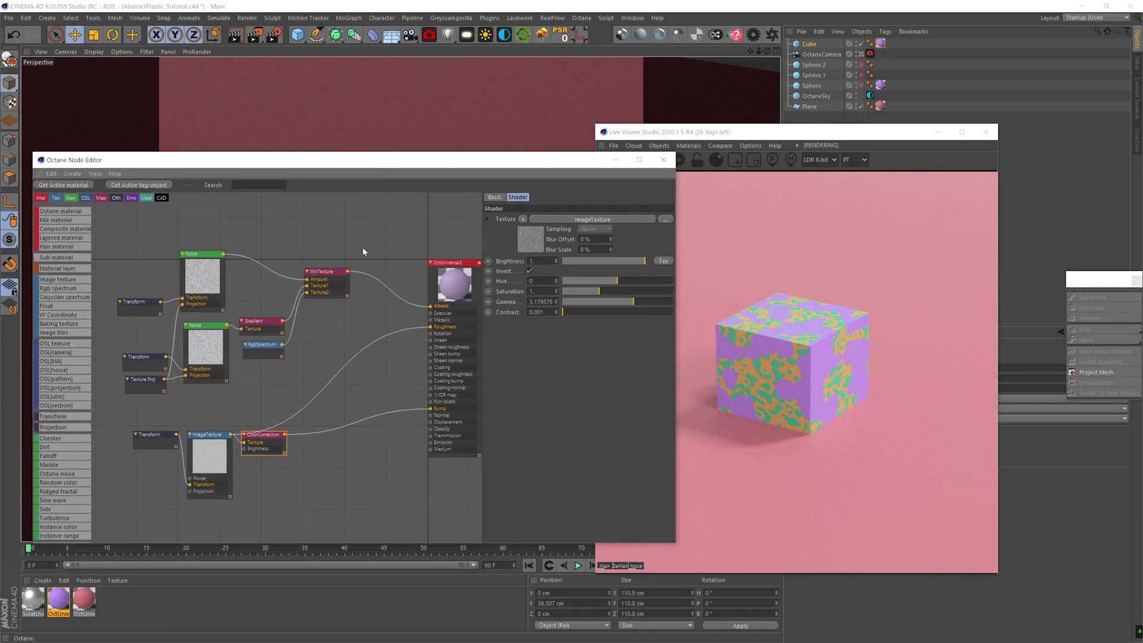
{"action": "middle_click_drag", "start_coordinate": [317, 239], "coordinate": [307, 303]}
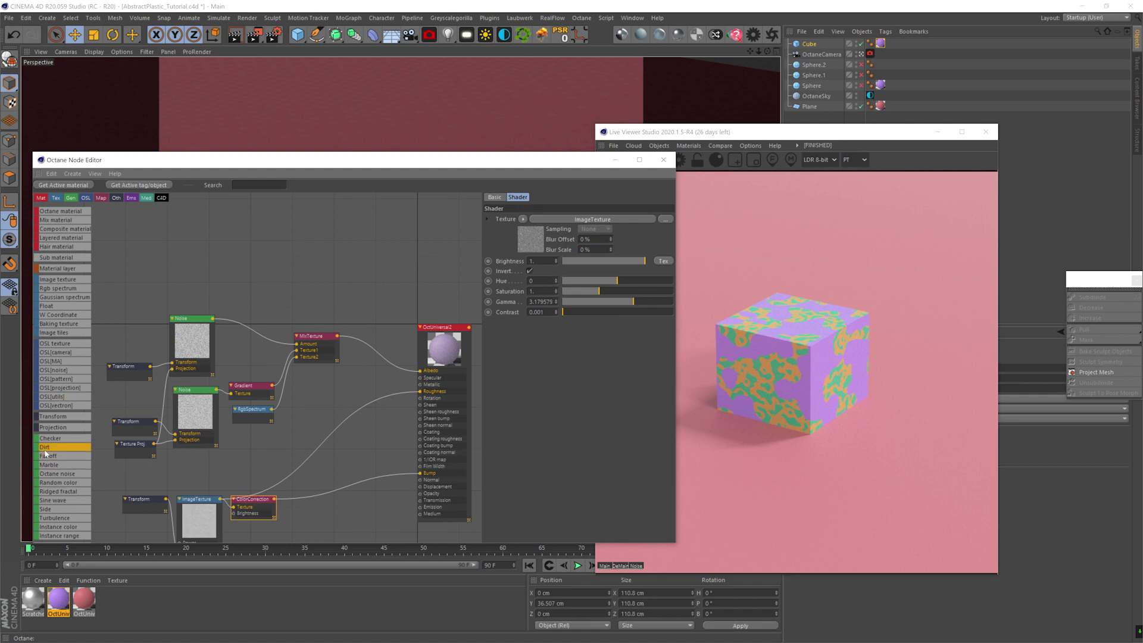
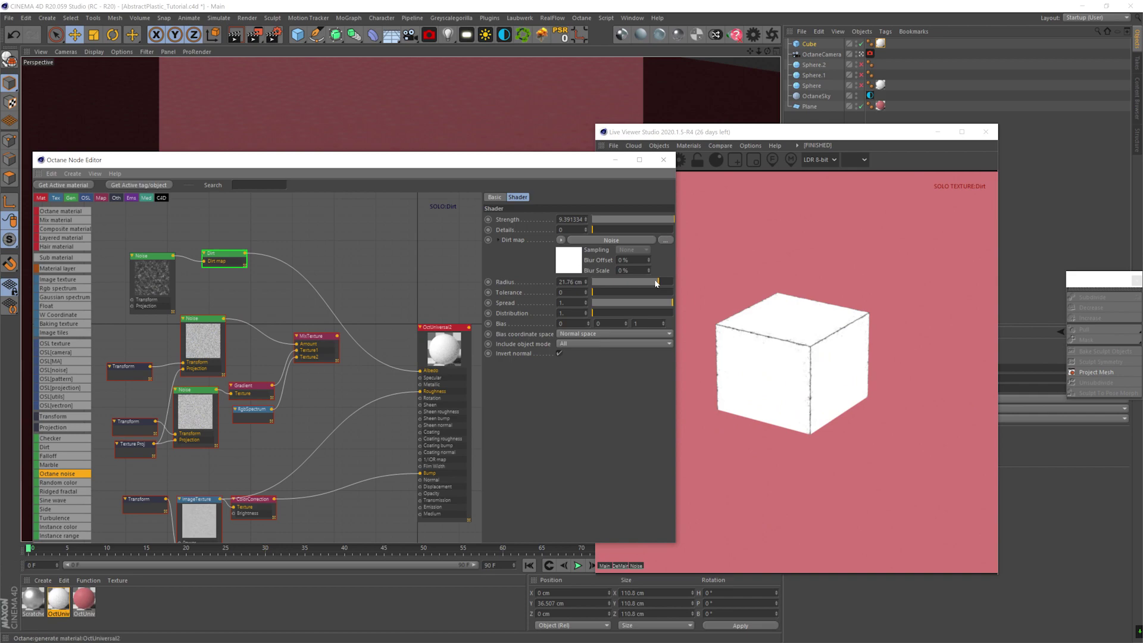
Set the gamma of the Perlin noise feeding the Dirt node to about 1.26 and disable the Dirt solo.
{"action": "left_click", "coordinate": [156, 256]}
{"action": "left_click_drag", "start_coordinate": [621, 260], "coordinate": [619, 260]}
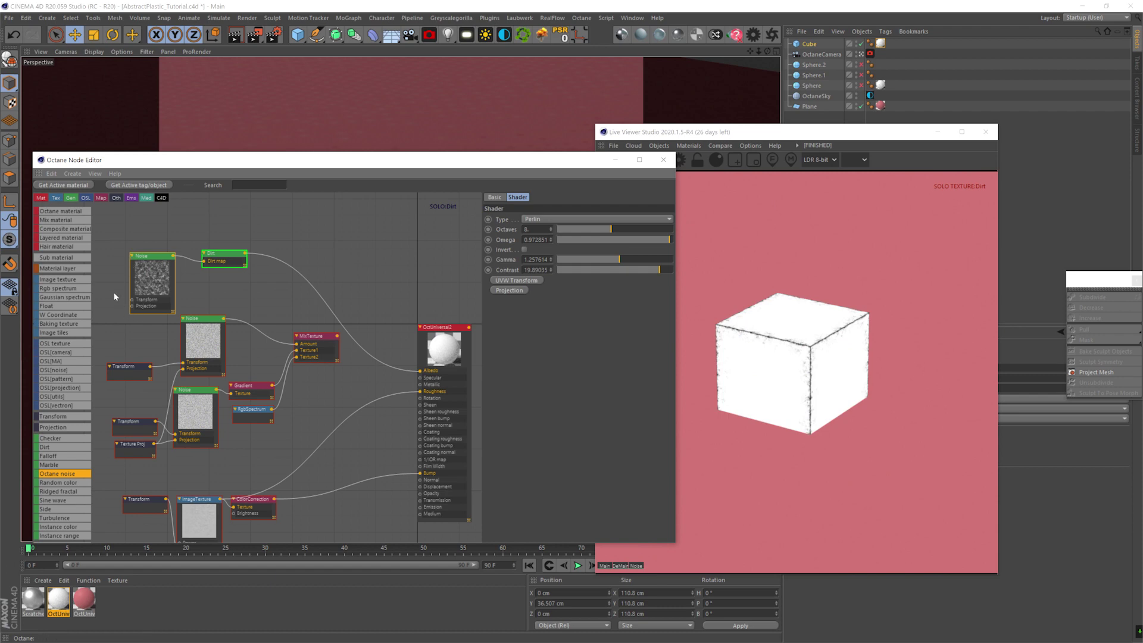
{"action": "right_click", "coordinate": [234, 253]}
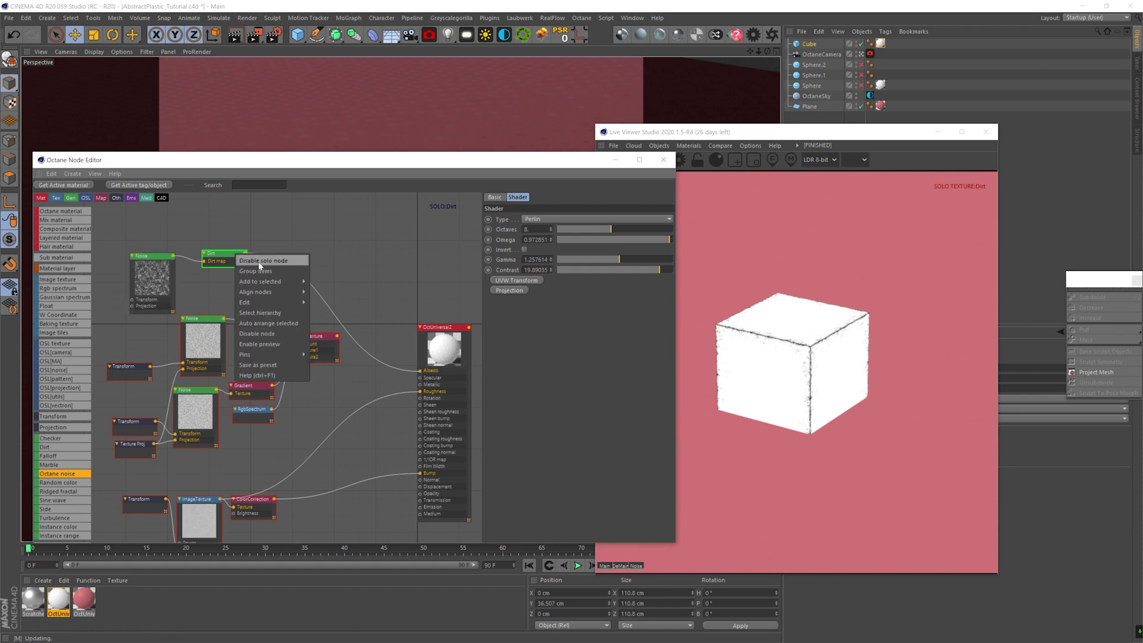
{"action": "left_click", "coordinate": [254, 261]}
Add a second MixTexture using Dirt as its Amount and the existing MixTexture as Texture2.
{"action": "left_click_drag", "start_coordinate": [308, 340], "coordinate": [315, 349]}
{"action": "scroll", "coordinate": [59, 497], "scroll_direction": "down", "scroll_amount": 4}
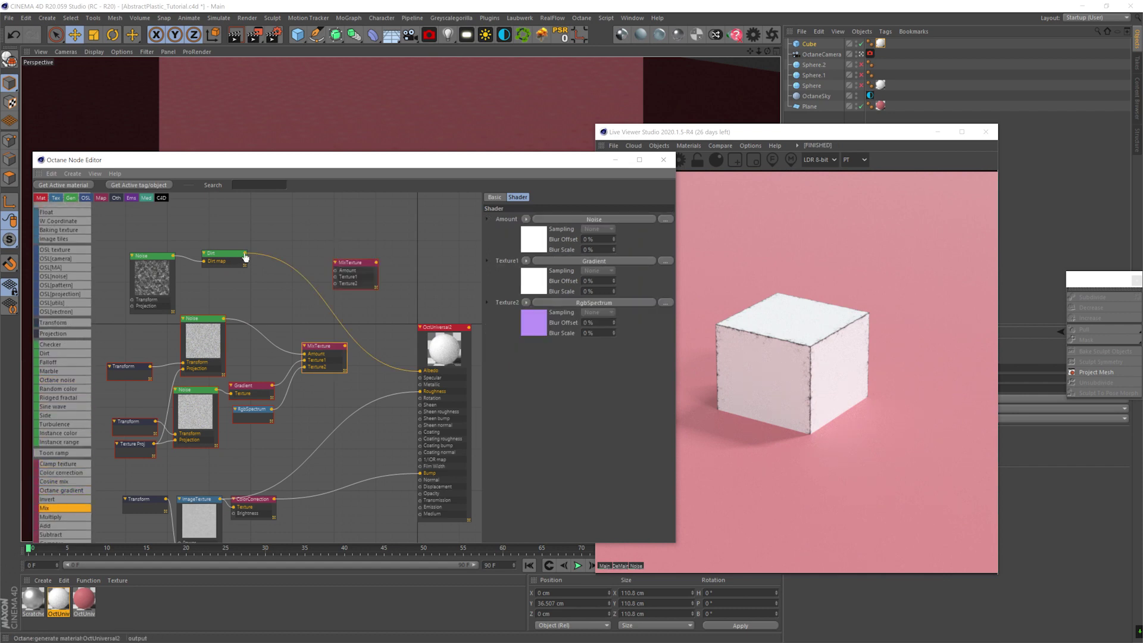
{"action": "left_click_drag", "start_coordinate": [337, 274], "coordinate": [337, 271]}
{"action": "left_click_drag", "start_coordinate": [354, 263], "coordinate": [364, 296]}
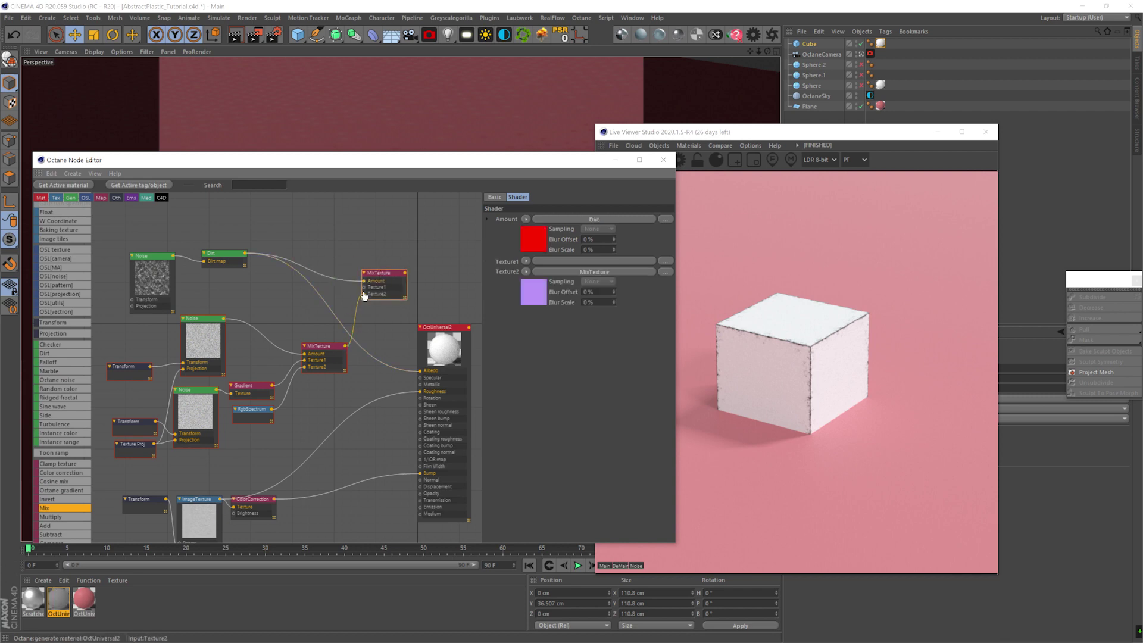
Feed a cream RgbSpectrum (about 0.9, 0.79, 0.64) into the new mix's Texture1 and connect the mix to Albedo.
{"action": "scroll", "coordinate": [58, 283], "scroll_direction": "up", "scroll_amount": 2}
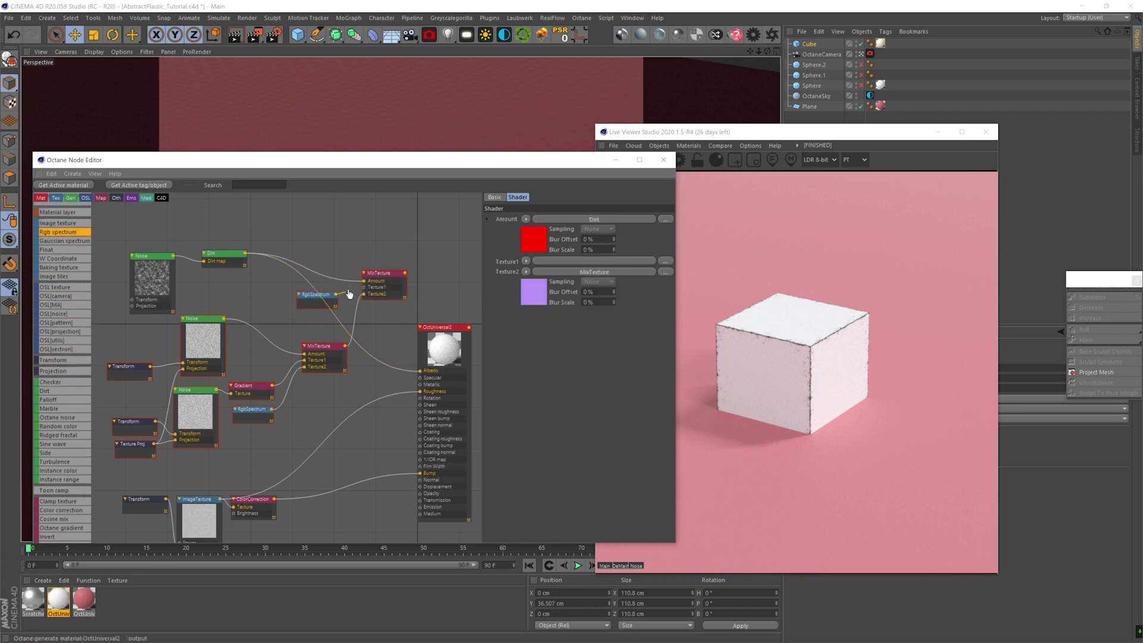
{"action": "left_click_drag", "start_coordinate": [369, 290], "coordinate": [368, 289]}
{"action": "left_click", "coordinate": [316, 294]}
{"action": "left_click", "coordinate": [526, 245]}
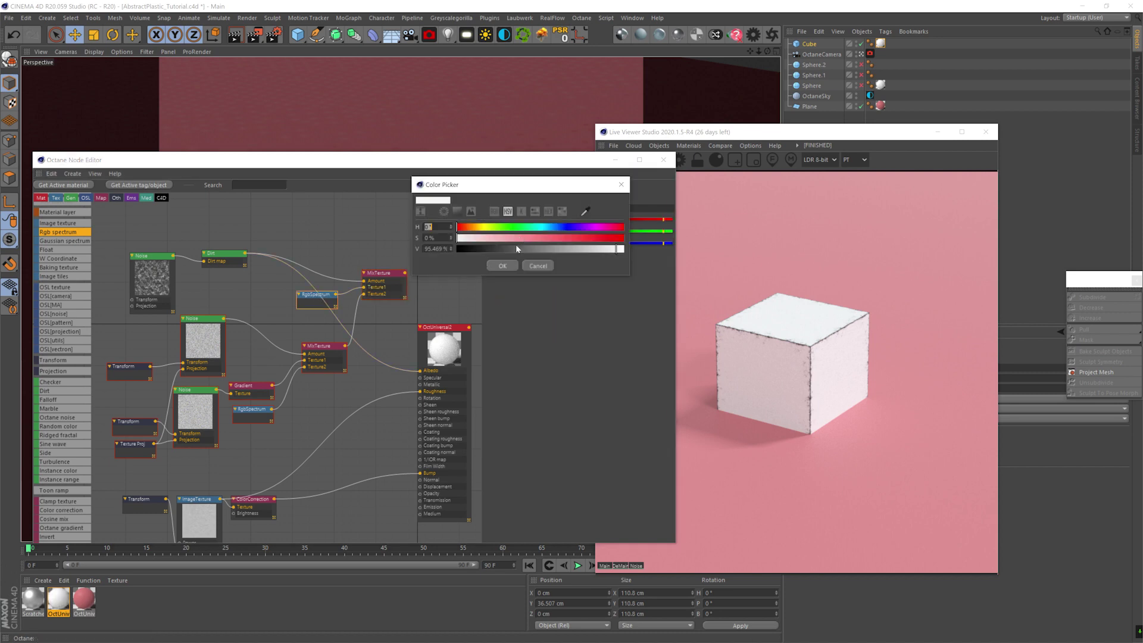
{"action": "left_click", "coordinate": [475, 230]}
{"action": "left_click", "coordinate": [499, 265]}
{"action": "left_click_drag", "start_coordinate": [421, 374], "coordinate": [421, 371]}
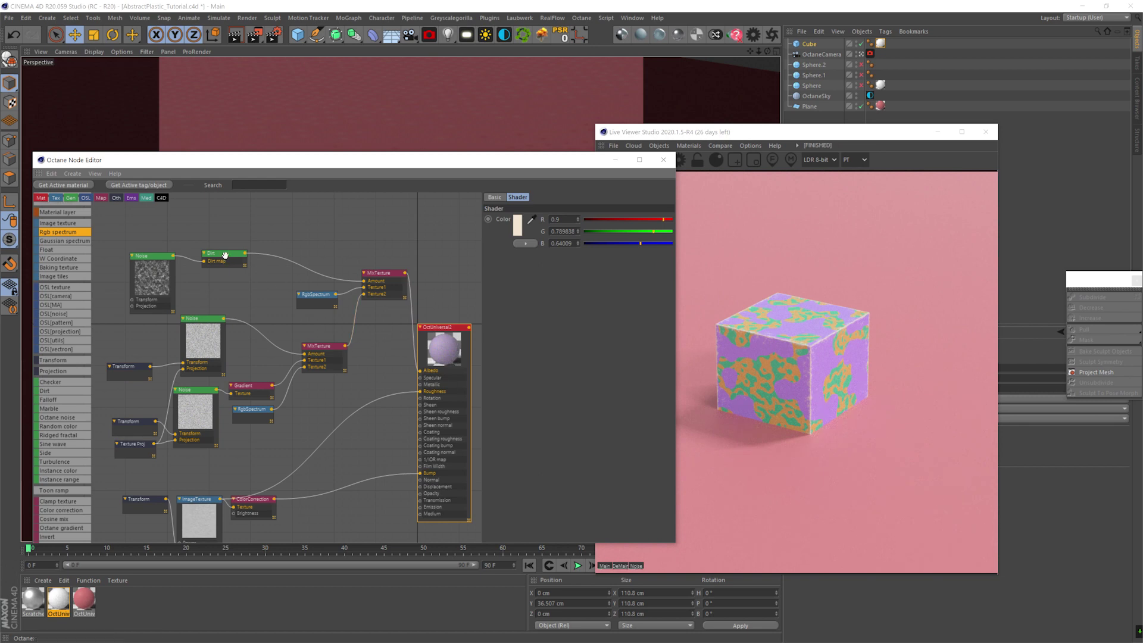
Add a Multiply node combining Dirt as Texture1 with the ColorCorrection as Texture2, and connect it to Bump.
{"action": "scroll", "coordinate": [66, 527], "scroll_direction": "down", "scroll_amount": 3}
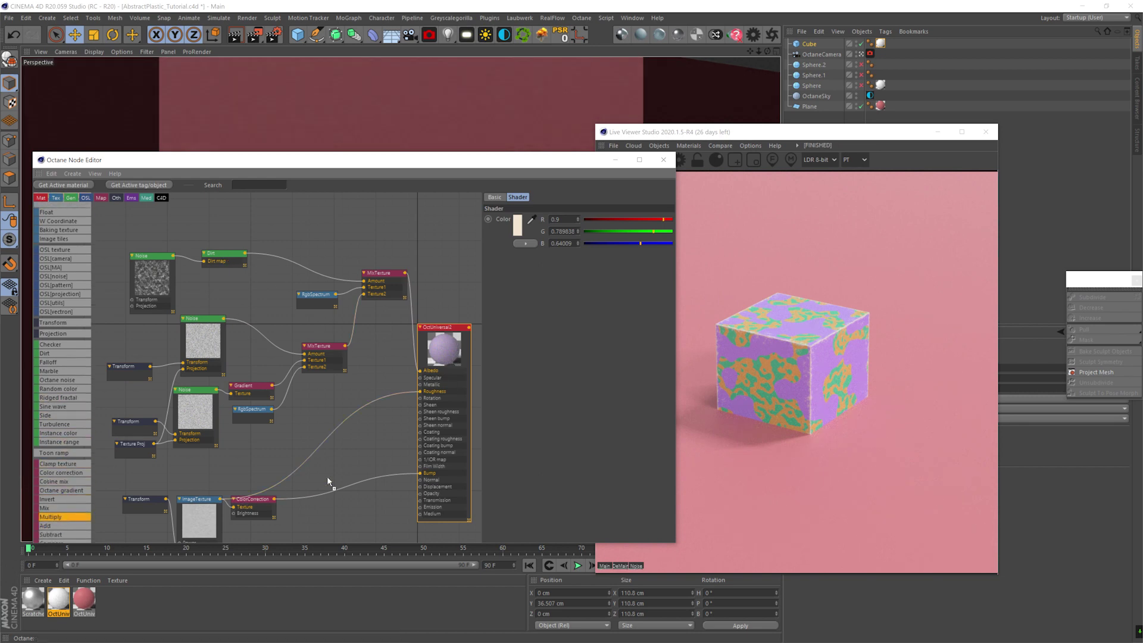
{"action": "left_click_drag", "start_coordinate": [325, 481], "coordinate": [327, 479]}
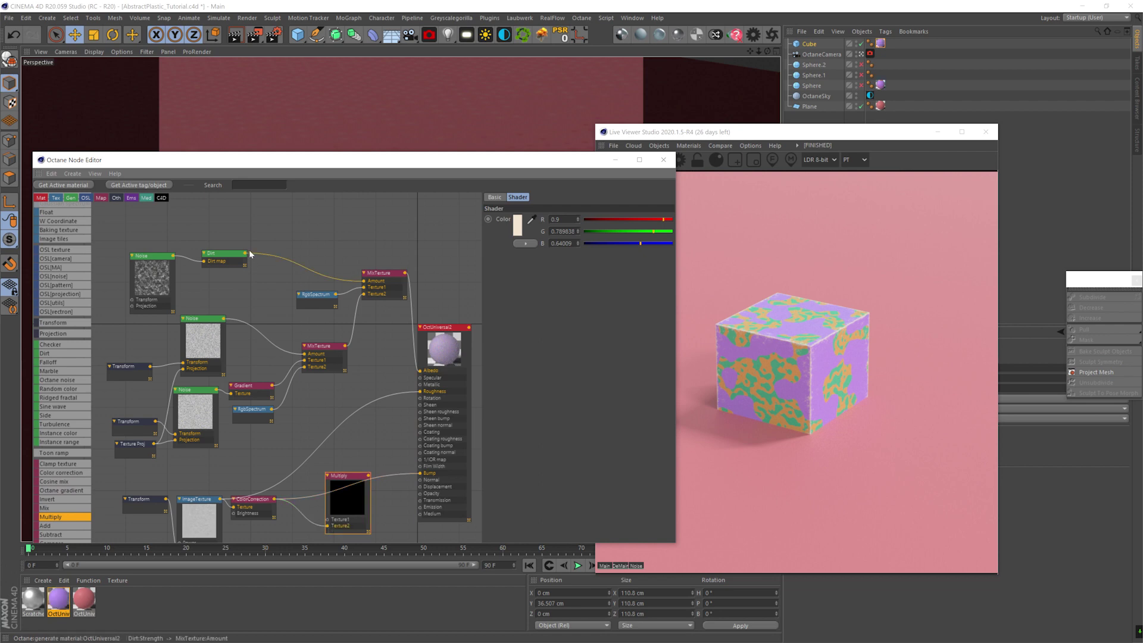
{"action": "left_click_drag", "start_coordinate": [368, 476], "coordinate": [420, 473]}
Solo the Multiply node to inspect the combined dirt and scratch bump on the cube.
{"action": "right_click", "coordinate": [359, 485]}
{"action": "left_click", "coordinate": [370, 493]}
{"action": "right_click", "coordinate": [348, 477]}
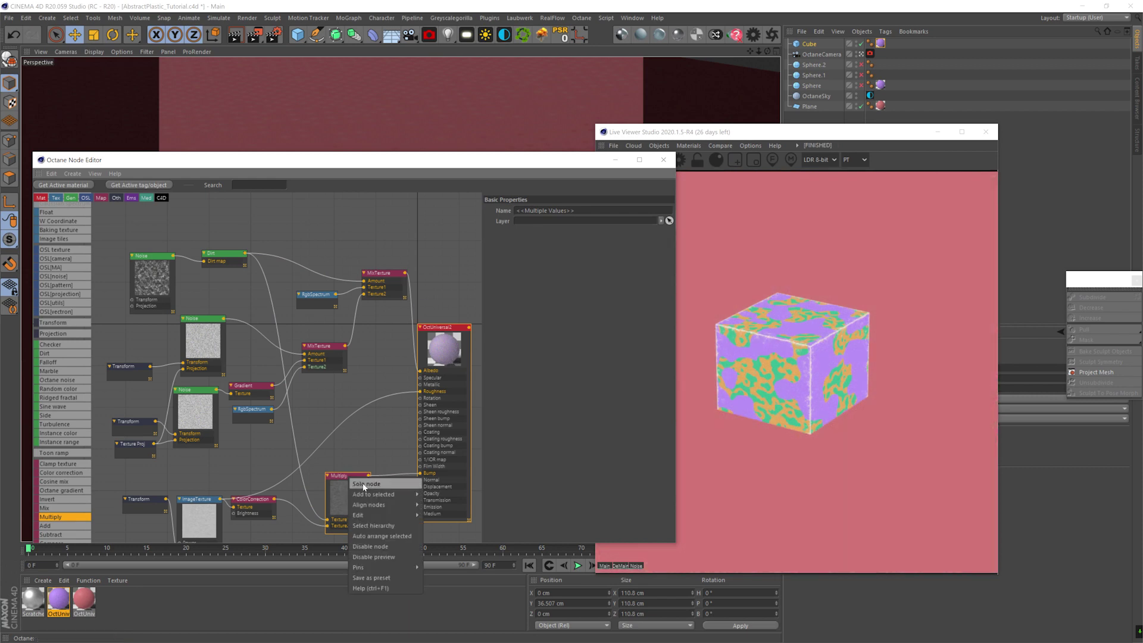
{"action": "left_click", "coordinate": [362, 484]}
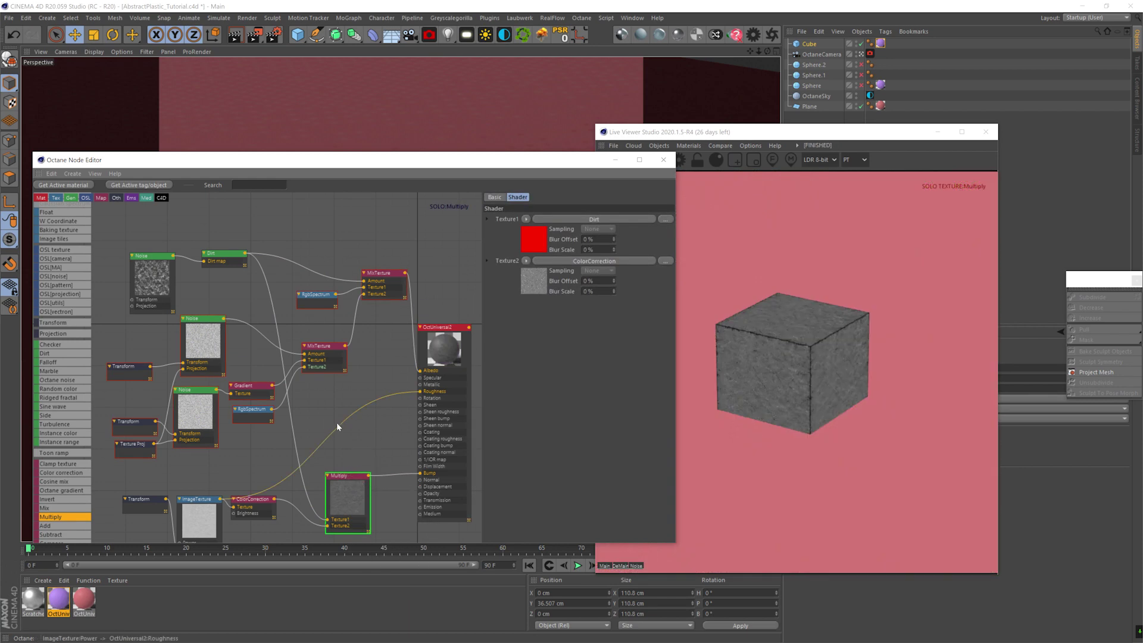
Turn off the Multiply node's solo to show the full material and save the project.
{"action": "right_click", "coordinate": [356, 473]}
{"action": "left_click", "coordinate": [362, 484]}
{"action": "key", "text": "ctrl+s"}
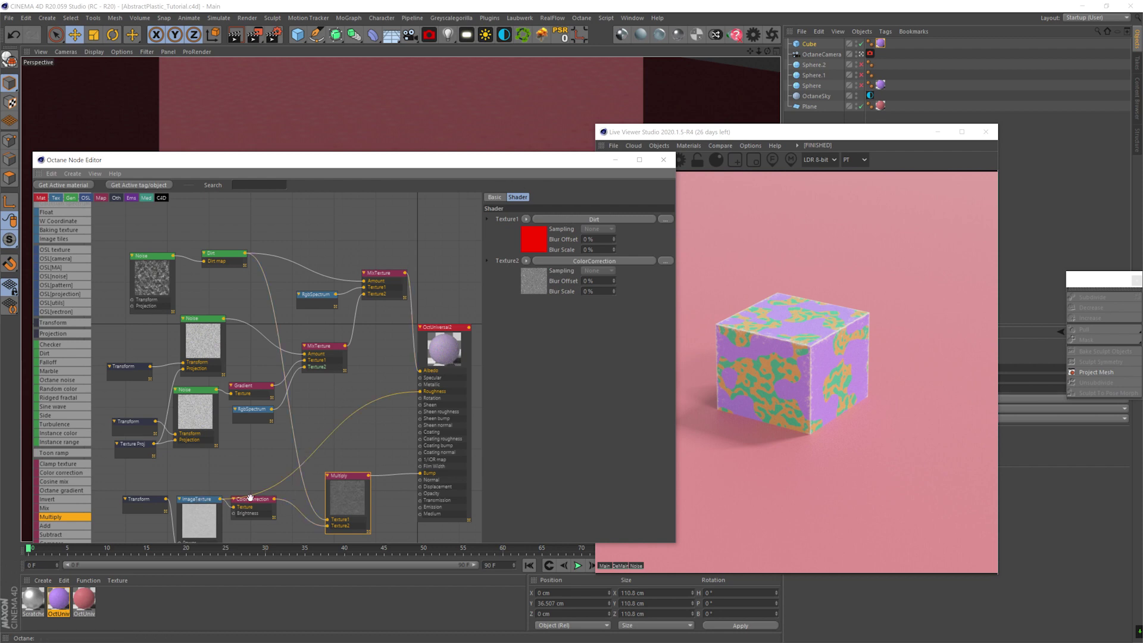
Solo the ColorCorrection node and set its contrast to about 0.26 and gamma to about 2.45.
{"action": "left_click_drag", "start_coordinate": [249, 499], "coordinate": [259, 500]}
{"action": "left_click", "coordinate": [581, 312]}
{"action": "right_click", "coordinate": [265, 505]}
{"action": "left_click", "coordinate": [267, 508]}
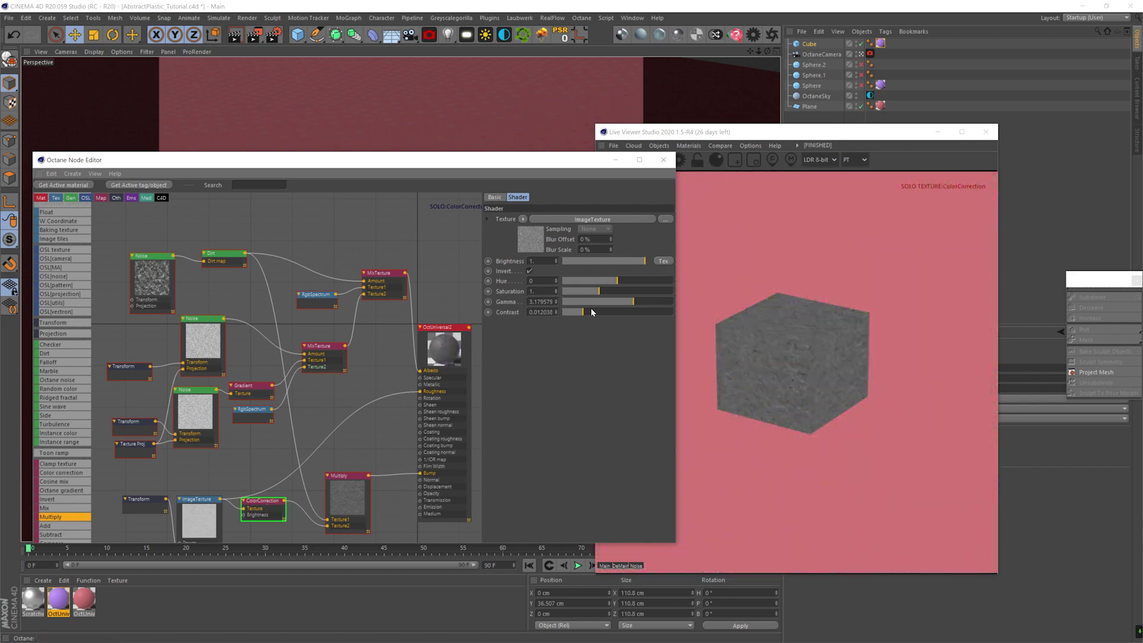
{"action": "left_click", "coordinate": [632, 302]}
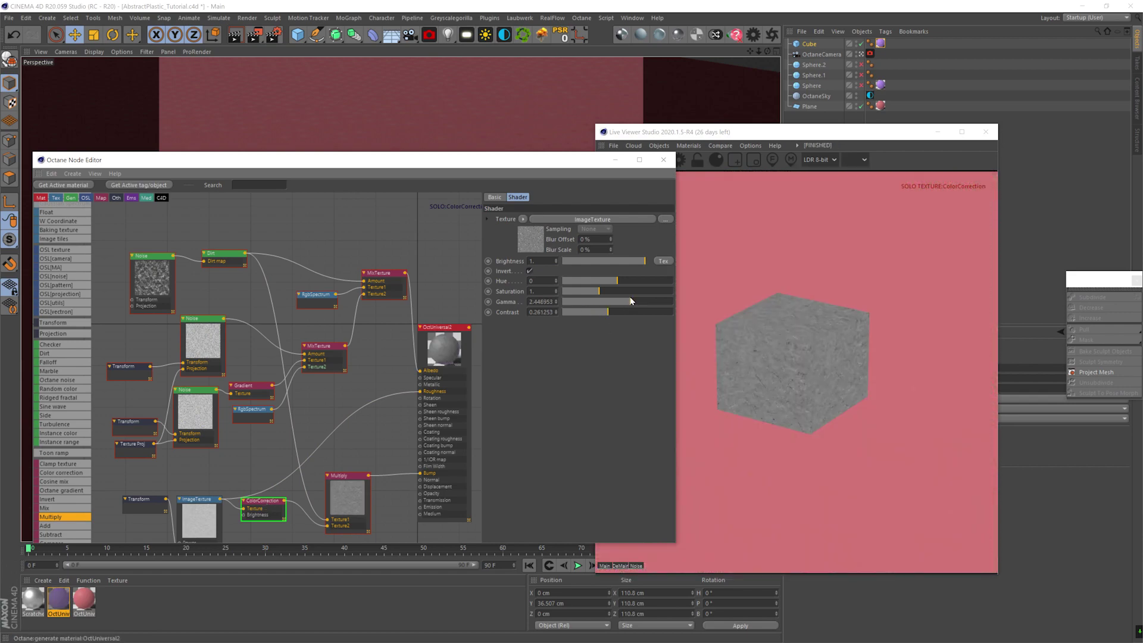
Set the scratch texture's Transform scale to about 4.38 on all axes and save the project.
{"action": "left_click", "coordinate": [145, 503]}
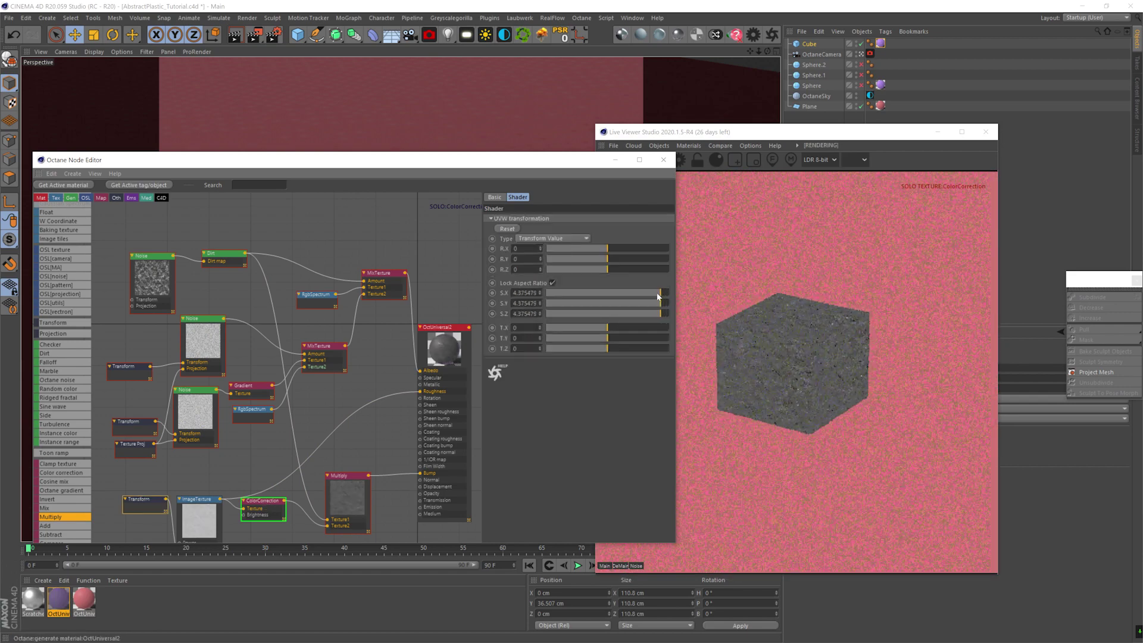
{"action": "left_click", "coordinate": [279, 514]}
{"action": "key", "text": "ctrl+s"}
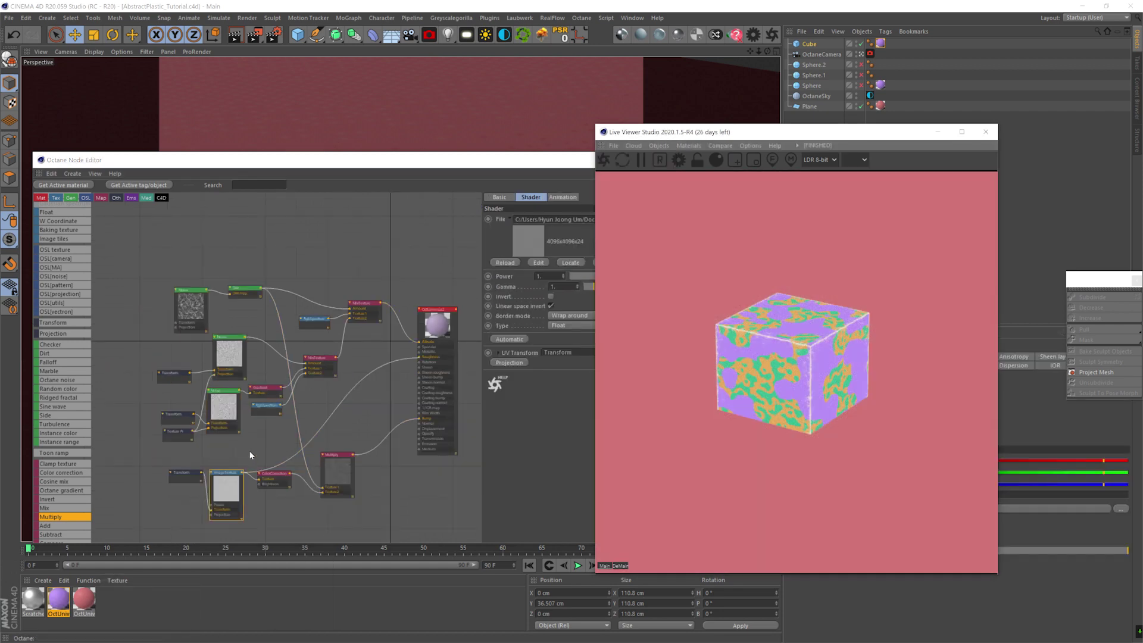
Solo the scratch ImageTexture and set its gamma to about 1.77.
{"action": "right_click", "coordinate": [224, 473]}
{"action": "left_click", "coordinate": [255, 484]}
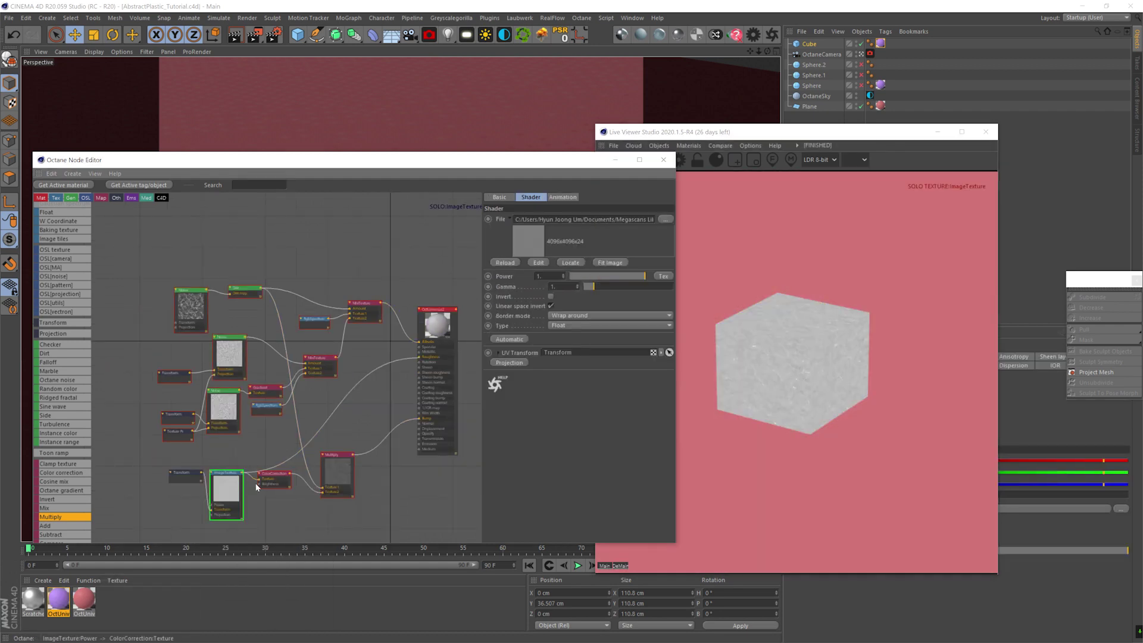
{"action": "left_click", "coordinate": [186, 471]}
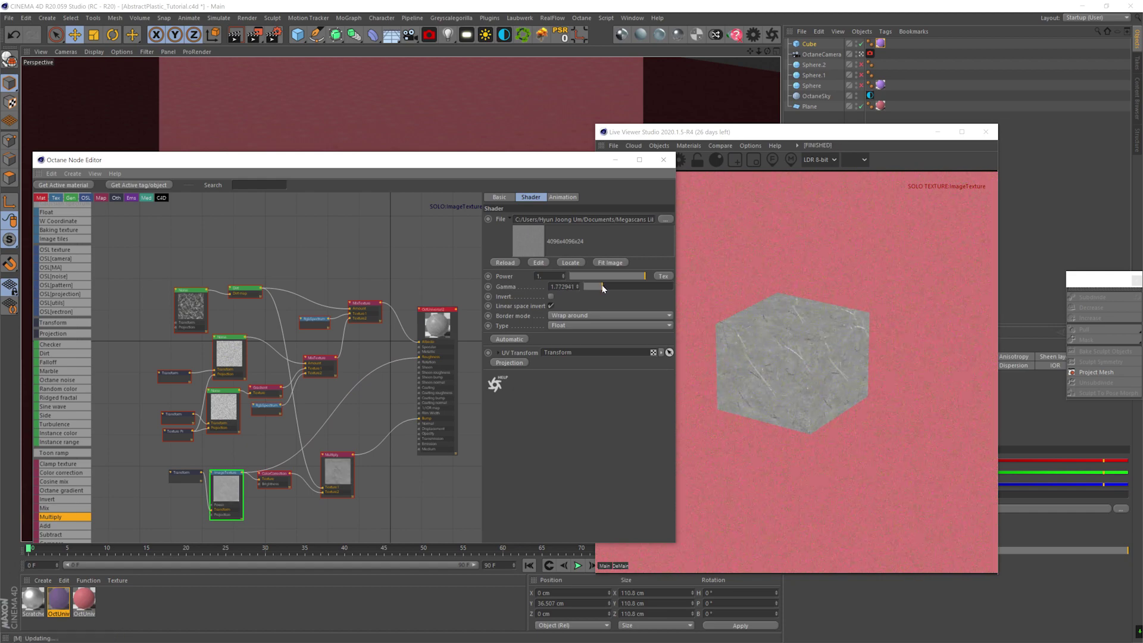
Set the ColorCorrection gamma to about 3.32 with its solo on, return to the full material and save.
{"action": "double_click", "coordinate": [281, 477]}
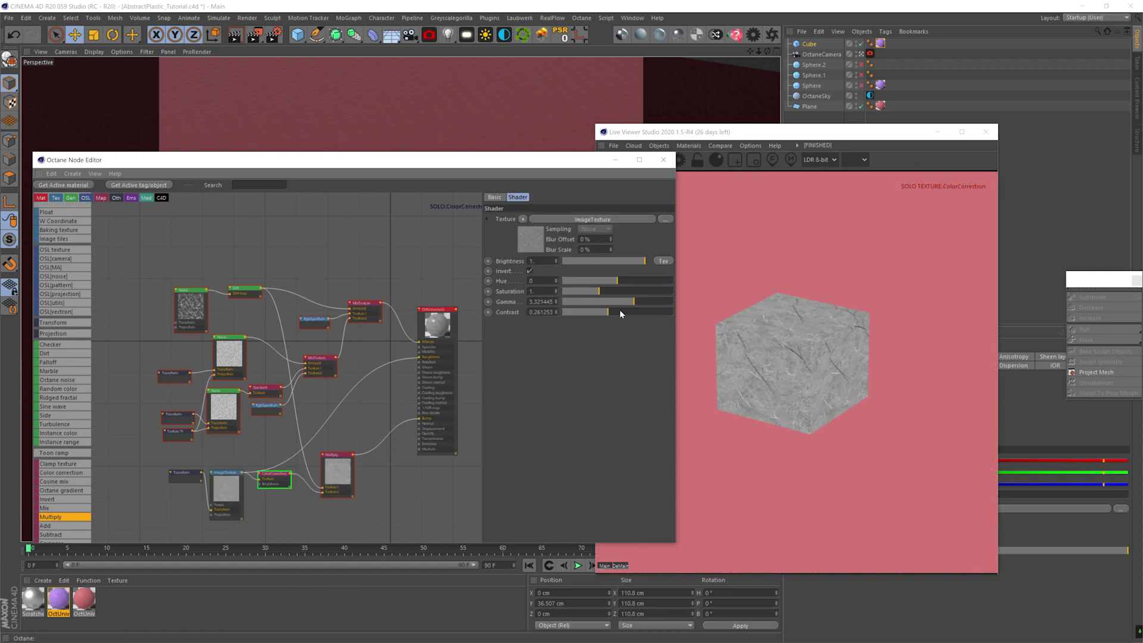
{"action": "right_click", "coordinate": [335, 458]}
{"action": "right_click", "coordinate": [273, 471]}
{"action": "left_click", "coordinate": [284, 479]}
{"action": "left_click", "coordinate": [855, 162]}
{"action": "key", "text": "ctrl+s"}
Insert an Octane gradient node between the Multiply node and the Bump input, and solo it.
{"action": "left_click_drag", "start_coordinate": [338, 461], "coordinate": [375, 432]}
{"action": "right_click", "coordinate": [343, 441]}
{"action": "left_click", "coordinate": [351, 448]}
{"action": "right_click", "coordinate": [380, 434]}
{"action": "left_click", "coordinate": [394, 444]}
Set the bump gradient's first knot to 30 and its last knot to 60, and turn off the solo.
{"action": "double_click", "coordinate": [540, 321]}
{"action": "double_click", "coordinate": [449, 352]}
{"action": "type", "text": "30"}
{"action": "key", "text": "Return"}
{"action": "double_click", "coordinate": [667, 323]}
{"action": "double_click", "coordinate": [576, 353]}
{"action": "type", "text": "60"}
{"action": "key", "text": "Return"}
{"action": "right_click", "coordinate": [374, 432]}
{"action": "left_click", "coordinate": [383, 440]}
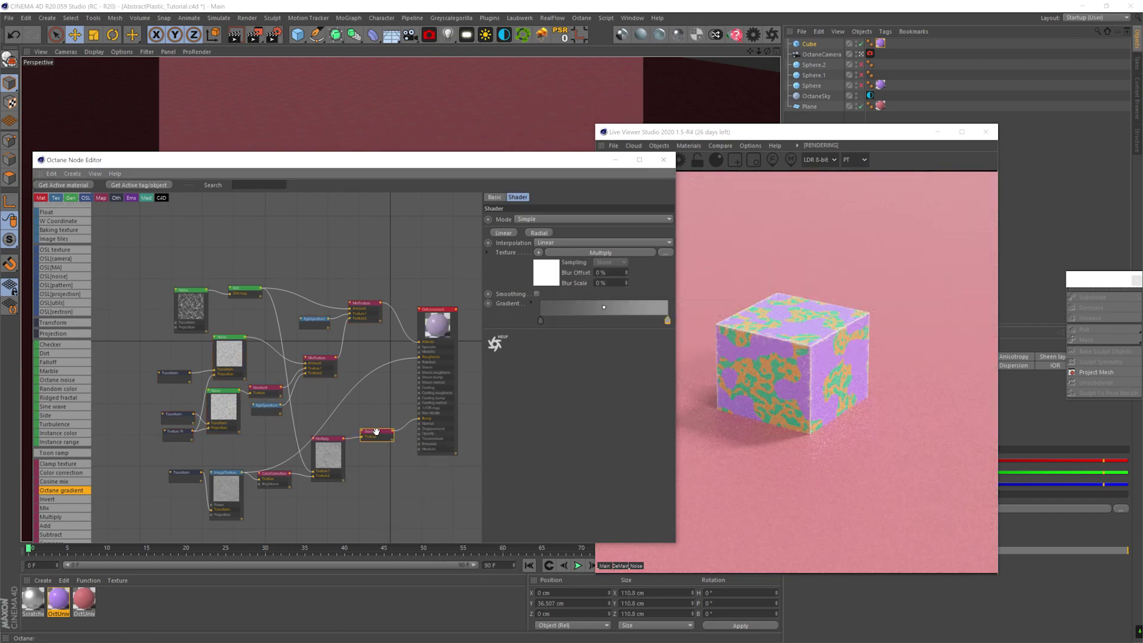
{"action": "double_click", "coordinate": [541, 320]}
{"action": "key", "text": "Return"}
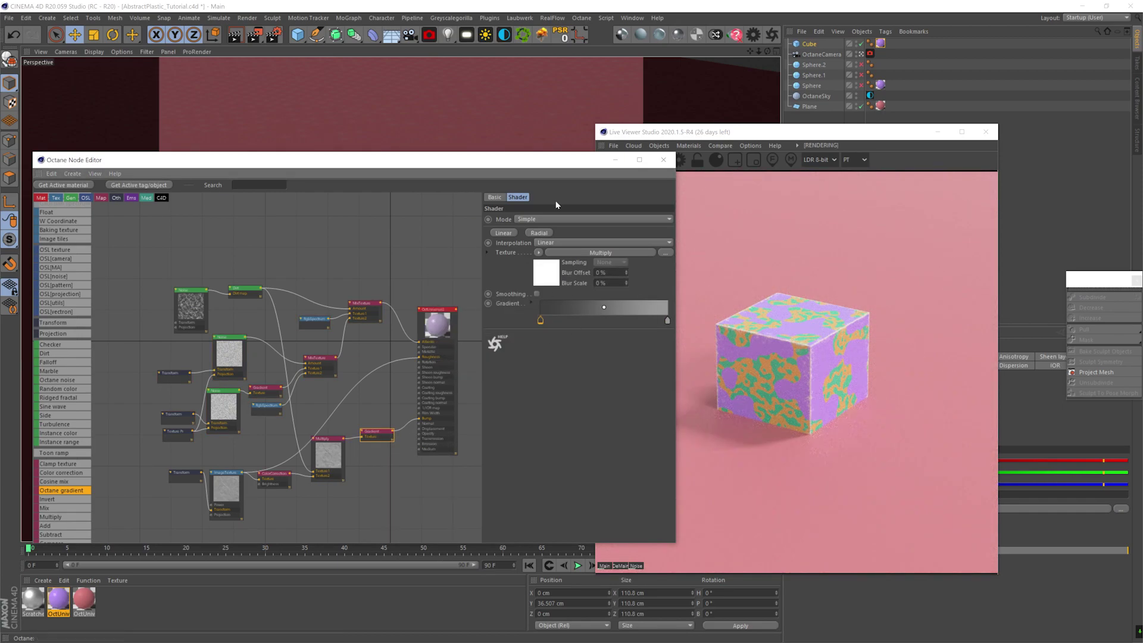
Close the node editor, inspect the cube's worn edges up close, restore the camera view and save the project.
{"action": "left_click", "coordinate": [663, 160]}
{"action": "scroll", "coordinate": [480, 280], "scroll_direction": "up", "scroll_amount": 5}
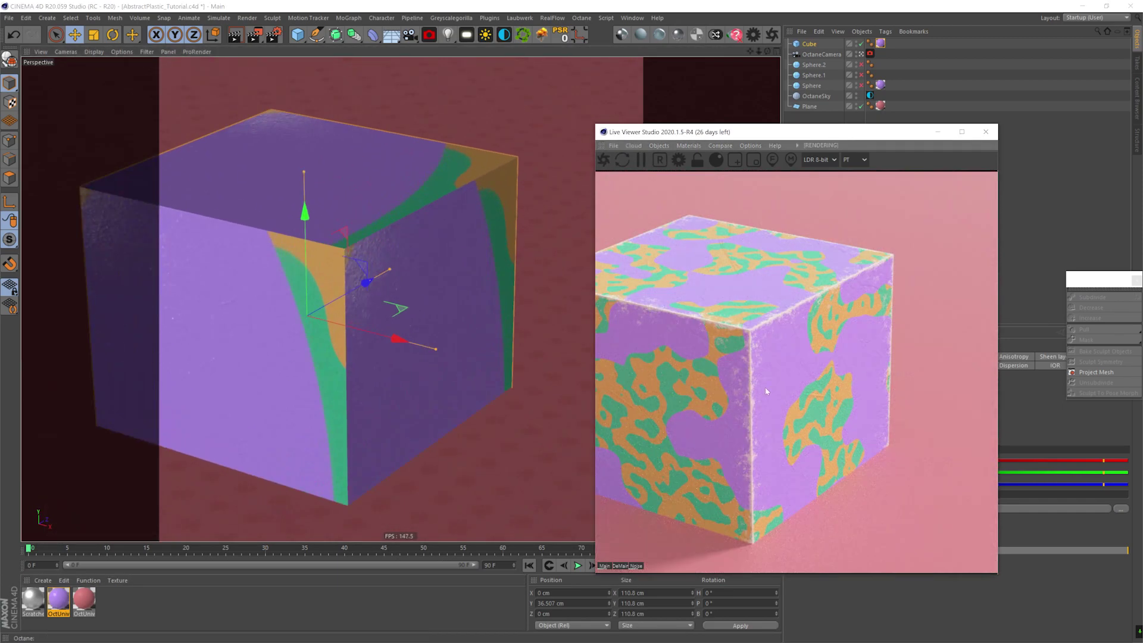
{"action": "key", "text": "ctrl+shift+z"}
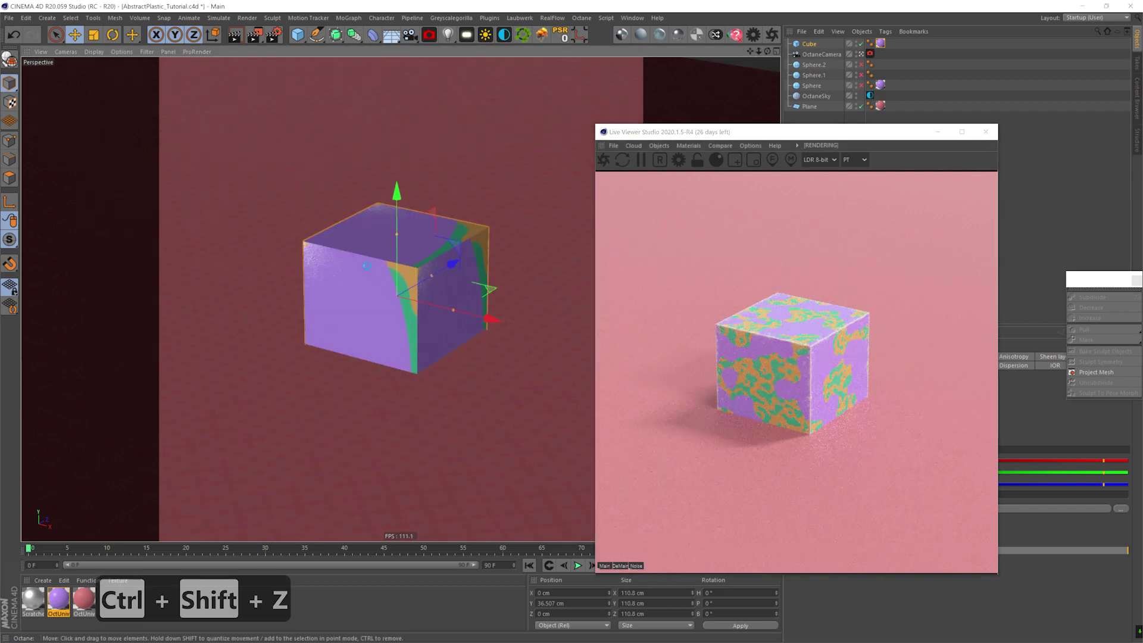
{"action": "key", "text": "ctrl+s"}
Switch to Illustrator and check the vase profile paths in outline mode.
{"action": "key", "text": "alt+Tab"}
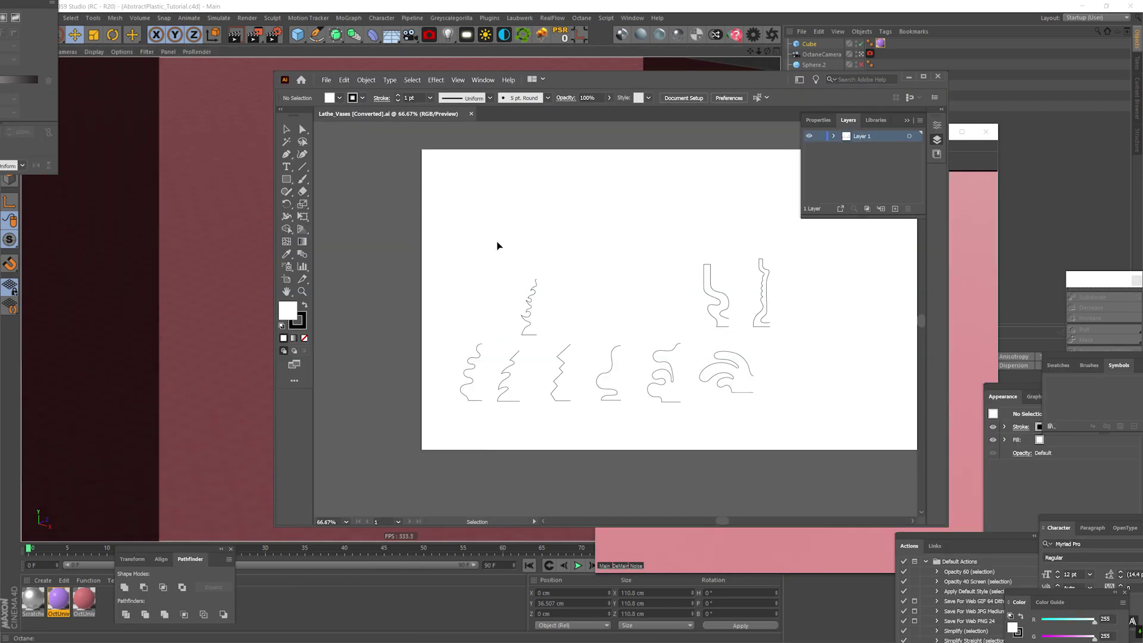
{"action": "left_click_drag", "start_coordinate": [836, 382], "coordinate": [793, 423]}
{"action": "left_click", "coordinate": [793, 423]}
{"action": "key", "text": "ctrl+y"}
{"action": "key", "text": "ctrl+y"}
{"action": "key", "text": "v"}
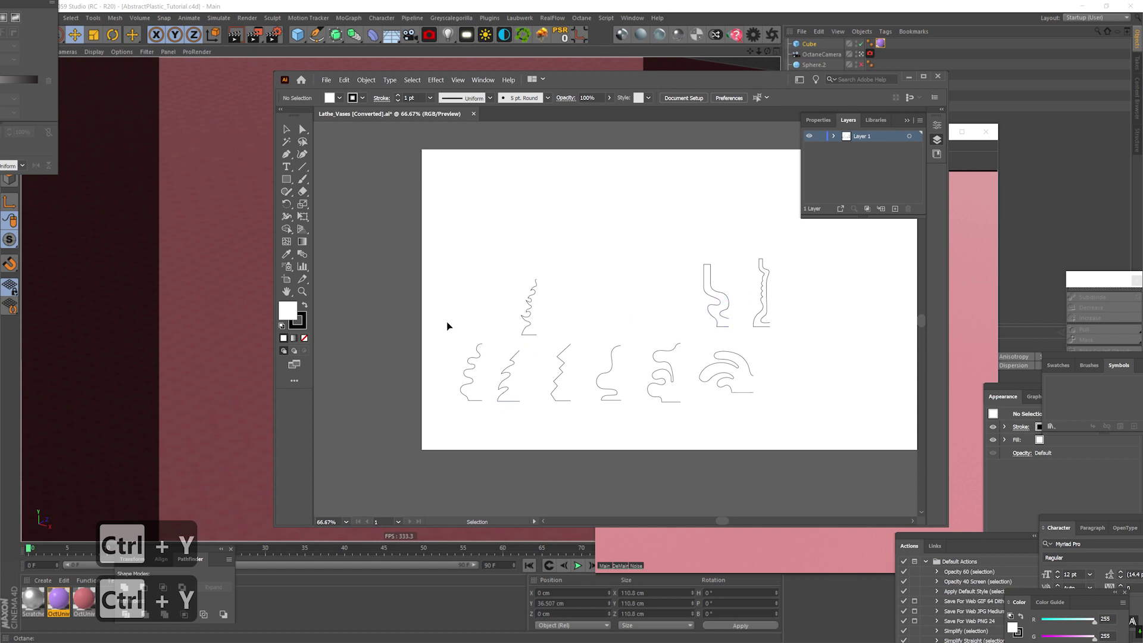
Save the vase profiles as Lathe_Vases.ai in Illustrator 8 format, overwriting the existing file.
{"action": "key", "text": "ctrl+shift+s"}
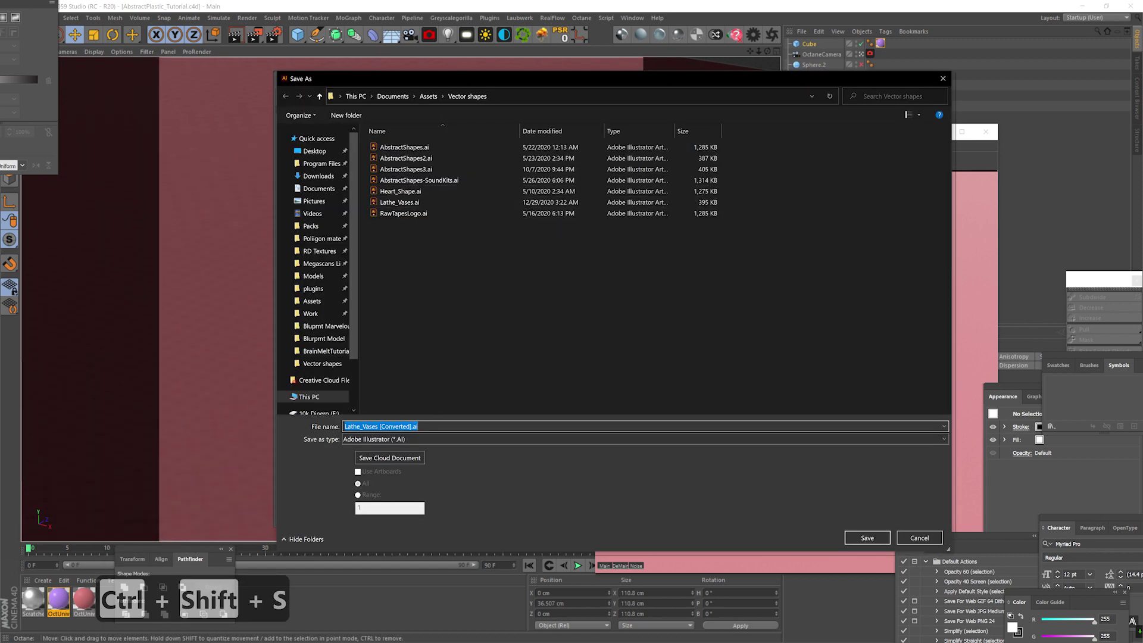
{"action": "key", "text": "BackSpace"}
{"action": "key", "text": "BackSpace"}
{"action": "key", "text": "BackSpace"}
{"action": "key", "text": "BackSpace"}
{"action": "key", "text": "BackSpace"}
{"action": "key", "text": "BackSpace"}
{"action": "key", "text": "BackSpace"}
{"action": "key", "text": "BackSpace"}
{"action": "key", "text": "BackSpace"}
{"action": "key", "text": "BackSpace"}
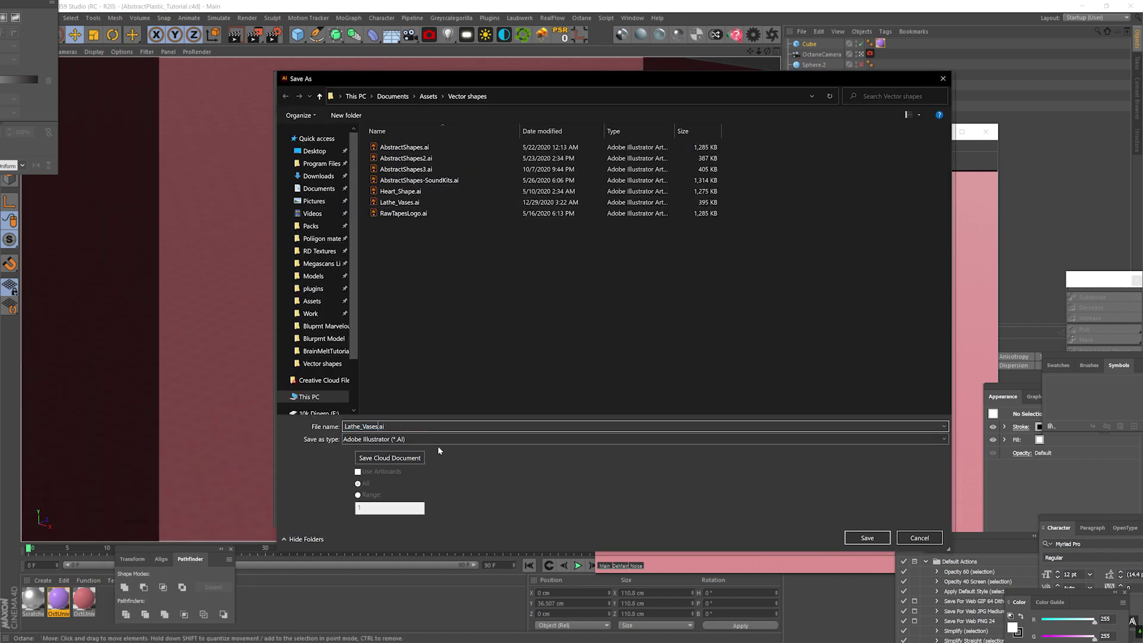
{"action": "key", "text": "Return"}
{"action": "key", "text": "Return"}
{"action": "left_click", "coordinate": [777, 274]}
{"action": "left_click", "coordinate": [780, 414]}
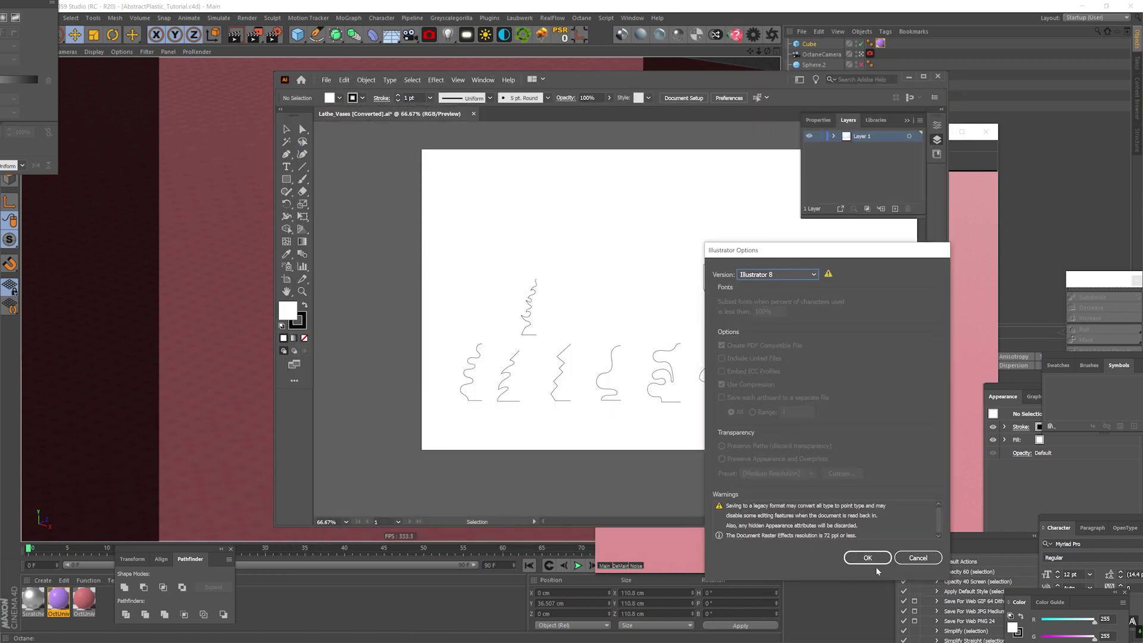
{"action": "key", "text": "Return"}
Return to Cinema 4D and merge Lathe_Vases.ai from the Vector shapes folder into the scene.
{"action": "left_click", "coordinate": [676, 4]}
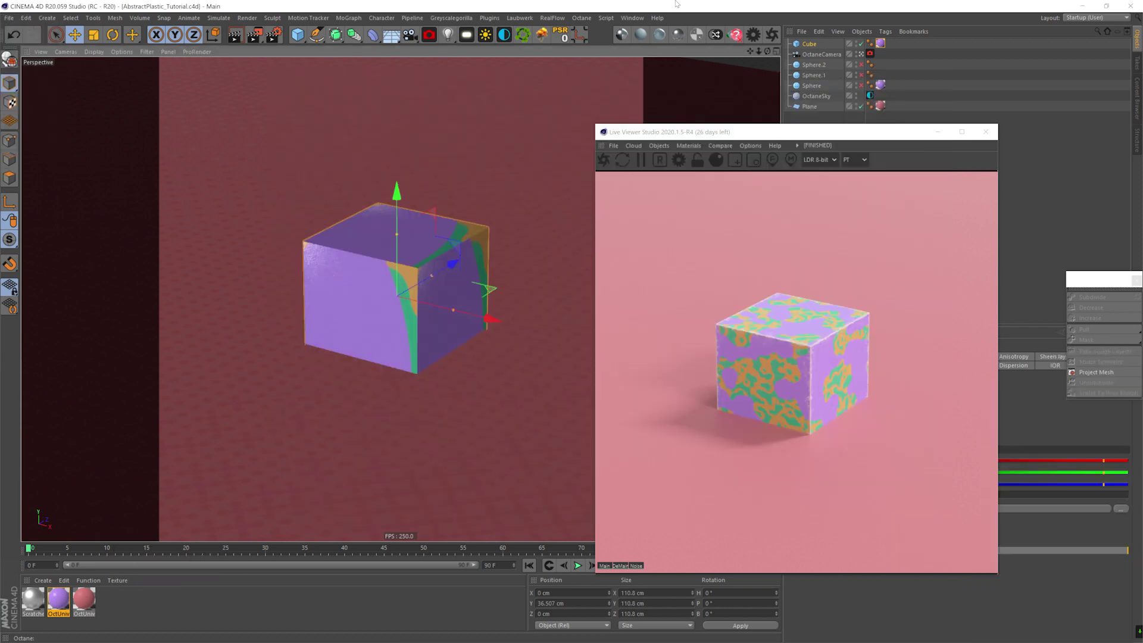
{"action": "left_click", "coordinate": [802, 33]}
{"action": "left_click", "coordinate": [800, 47]}
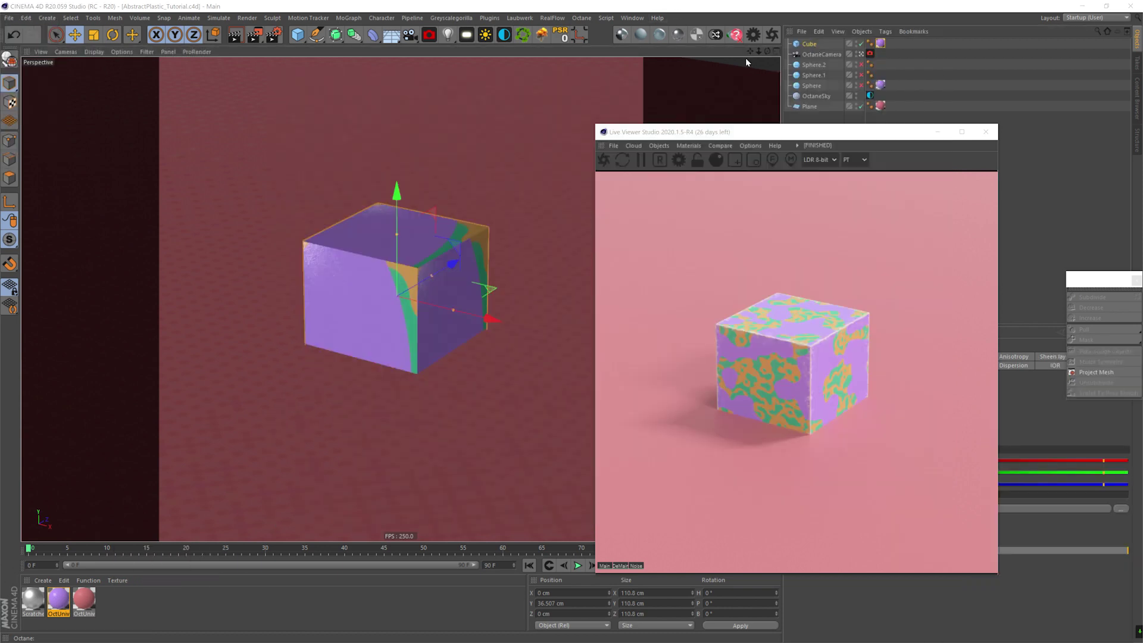
{"action": "left_click", "coordinate": [49, 247]}
{"action": "double_click", "coordinate": [242, 215]}
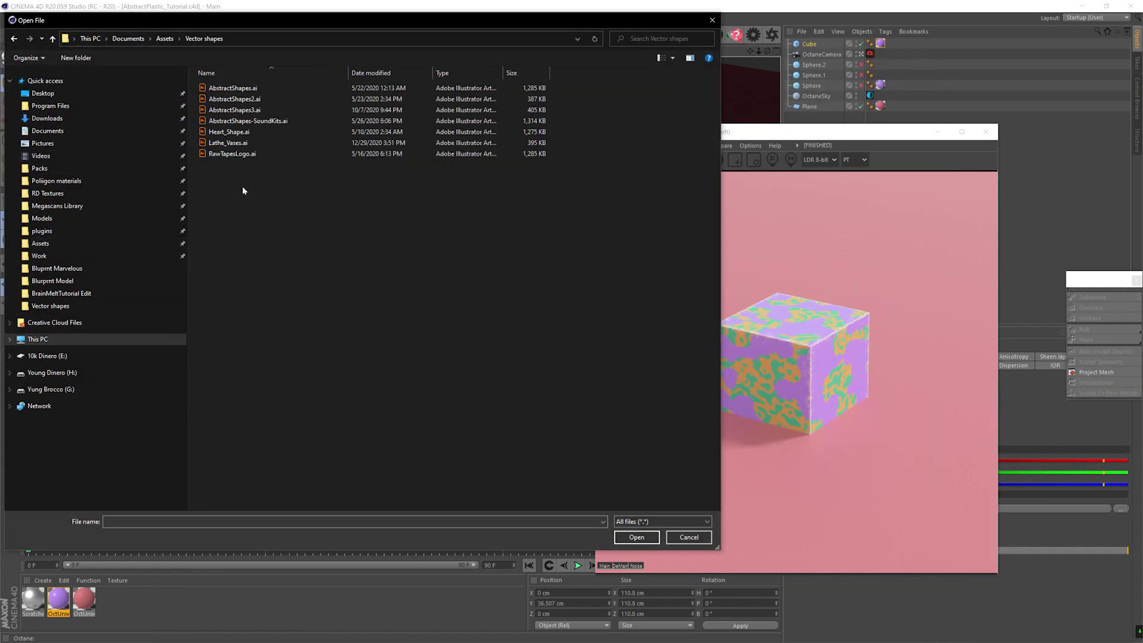
{"action": "double_click", "coordinate": [244, 144]}
{"action": "left_click", "coordinate": [221, 261]}
Move the Live Viewer aside, show all four views, frame the imported splines and expand the Lathe_Vases group.
{"action": "left_click_drag", "start_coordinate": [651, 134], "coordinate": [827, 159]}
{"action": "left_click", "coordinate": [775, 52]}
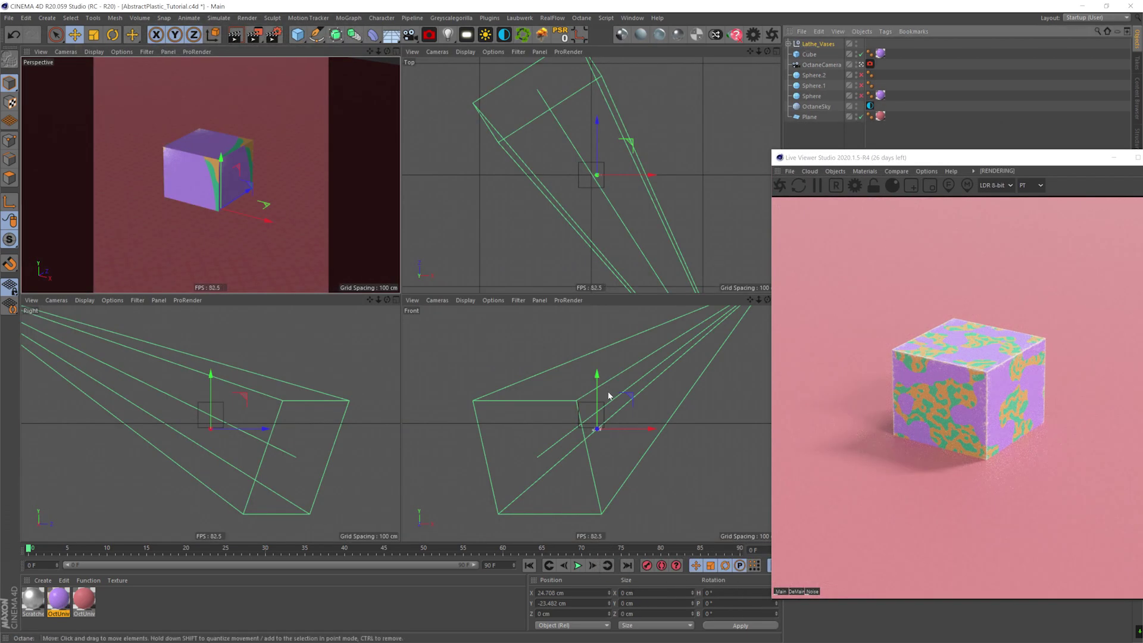
{"action": "key", "text": "o"}
{"action": "left_click", "coordinate": [789, 45]}
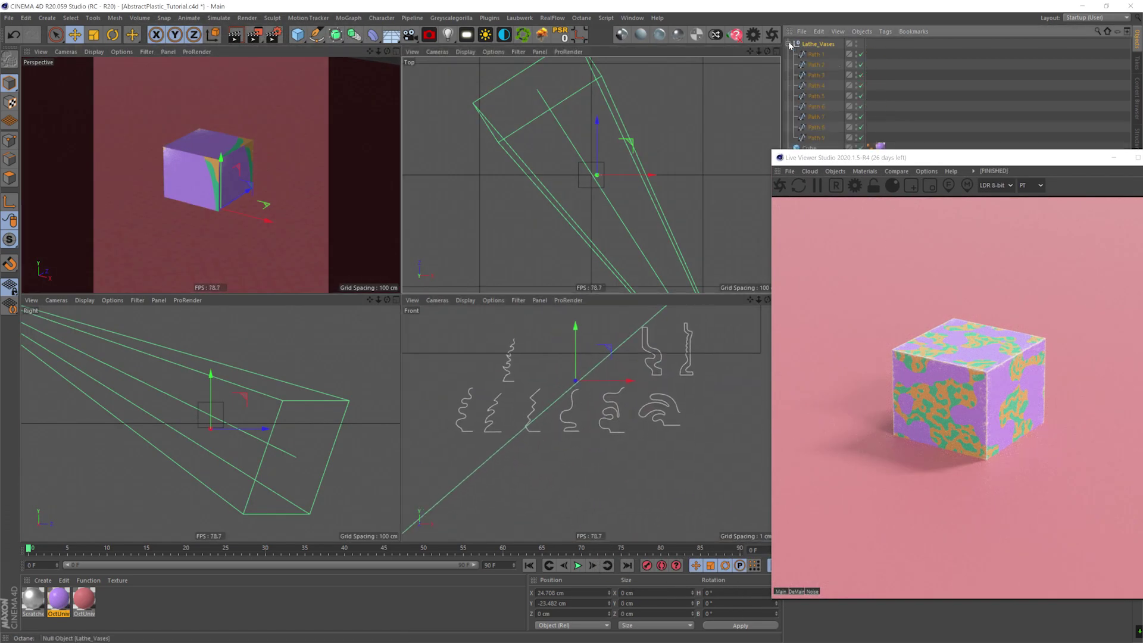
Enable axis editing and vertex snapping, and move Path 9's axis to the inner end of its base.
{"action": "left_click", "coordinate": [819, 138]}
{"action": "key", "text": "o"}
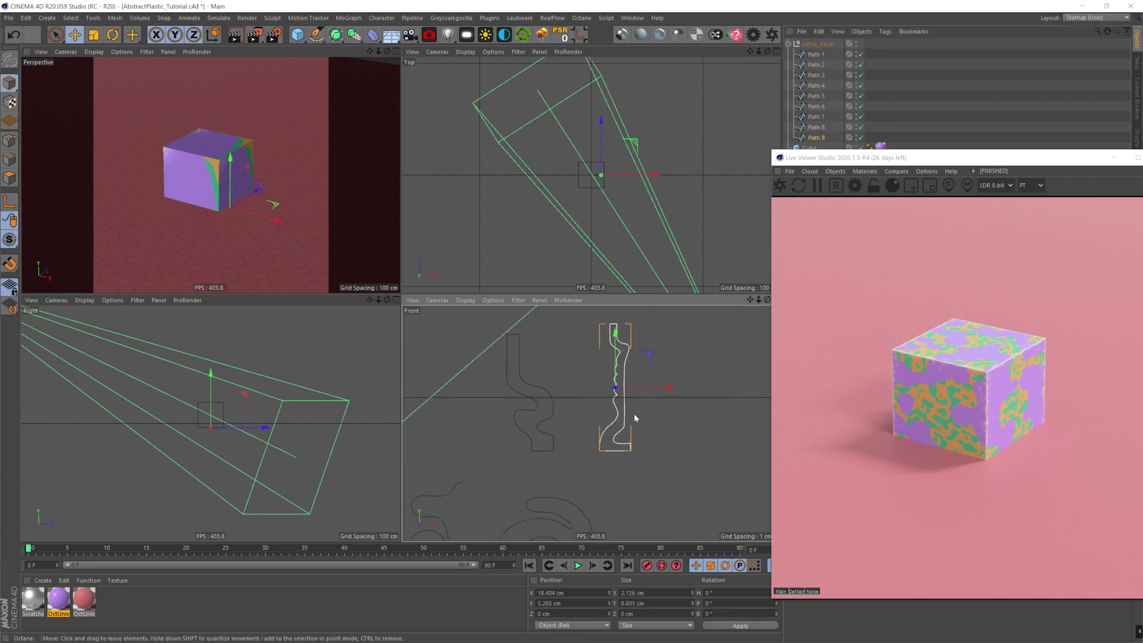
{"action": "left_click_drag", "start_coordinate": [644, 351], "coordinate": [651, 360]}
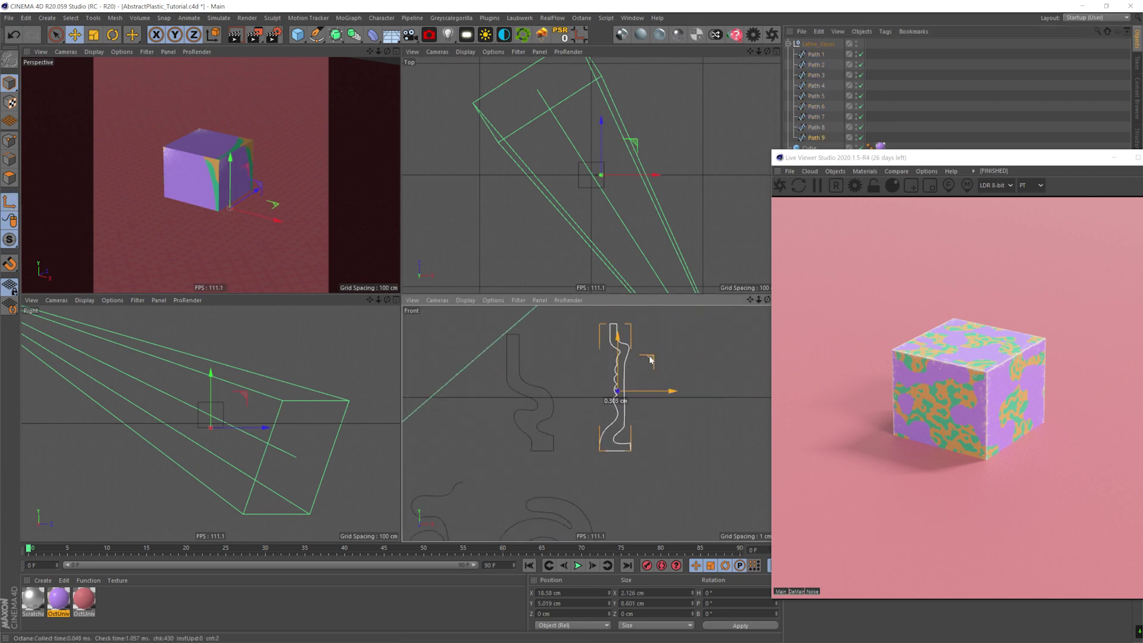
{"action": "left_click_drag", "start_coordinate": [9, 264], "coordinate": [55, 408]}
{"action": "left_click", "coordinate": [56, 407]}
{"action": "left_click_drag", "start_coordinate": [15, 268], "coordinate": [71, 398]}
{"action": "right_click_drag", "start_coordinate": [628, 420], "coordinate": [707, 420], "text": "alt"}
{"action": "middle_click_drag", "start_coordinate": [615, 311], "coordinate": [588, 315], "text": "alt"}
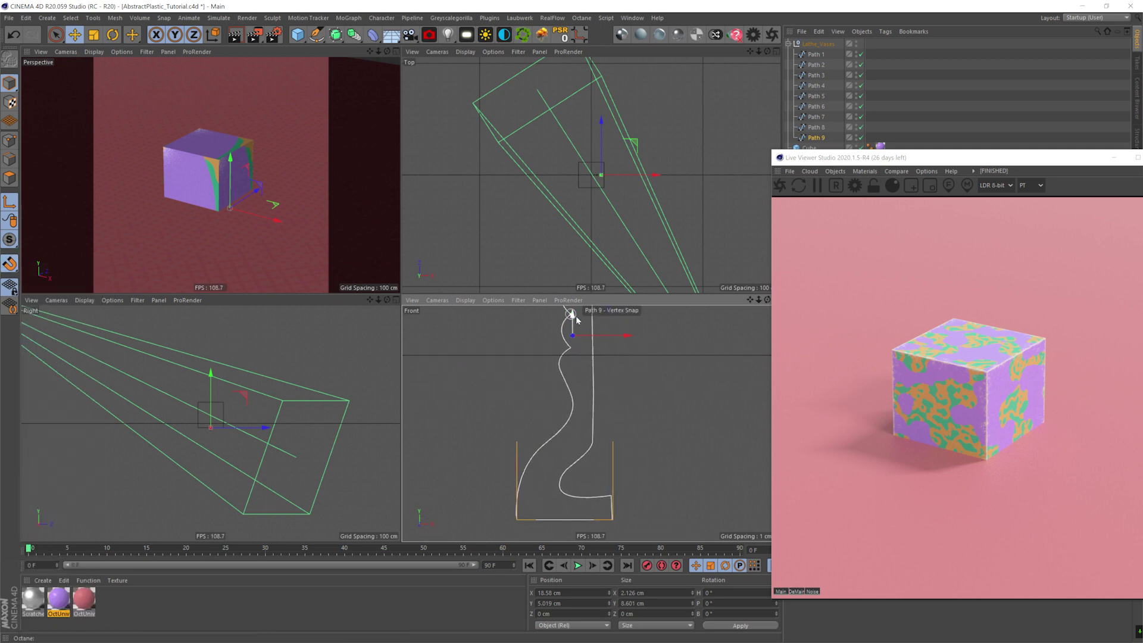
{"action": "scroll", "coordinate": [643, 500], "scroll_direction": "down", "scroll_amount": 5}
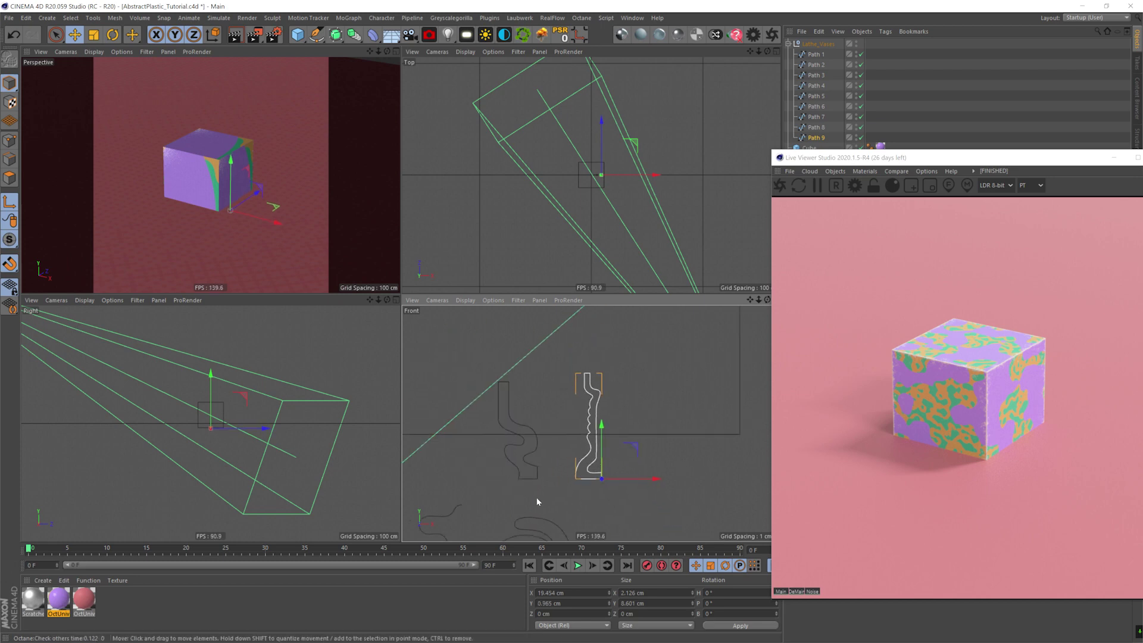
Snap the axes of Path 8, Path 7 and Path 6 to the inner ends of their bases.
{"action": "left_click", "coordinate": [533, 421]}
{"action": "left_click_drag", "start_coordinate": [532, 422], "coordinate": [552, 470]}
{"action": "left_click", "coordinate": [817, 117]}
{"action": "middle_click_drag", "start_coordinate": [441, 459], "coordinate": [712, 388], "text": "alt"}
{"action": "left_click_drag", "start_coordinate": [528, 354], "coordinate": [543, 396]}
{"action": "left_click", "coordinate": [817, 106]}
{"action": "middle_click_drag", "start_coordinate": [620, 452], "coordinate": [702, 424], "text": "alt"}
{"action": "left_click_drag", "start_coordinate": [522, 419], "coordinate": [538, 462]}
Snap the axes of Path 5, Path 4 and Path 3 to their base endpoints.
{"action": "left_click", "coordinate": [816, 96]}
{"action": "middle_click_drag", "start_coordinate": [732, 429], "coordinate": [529, 419], "text": "alt"}
{"action": "left_click_drag", "start_coordinate": [720, 412], "coordinate": [760, 441]}
{"action": "left_click", "coordinate": [816, 85]}
{"action": "left_click_drag", "start_coordinate": [620, 410], "coordinate": [642, 456]}
{"action": "left_click", "coordinate": [816, 75]}
{"action": "left_click_drag", "start_coordinate": [540, 411], "coordinate": [547, 453]}
Snap the axes of Path 2 and Path 1 to their base endpoints.
{"action": "left_click", "coordinate": [816, 65]}
{"action": "middle_click_drag", "start_coordinate": [501, 420], "coordinate": [584, 405], "text": "alt"}
{"action": "left_click_drag", "start_coordinate": [545, 396], "coordinate": [559, 441]}
{"action": "left_click", "coordinate": [817, 55]}
{"action": "middle_click_drag", "start_coordinate": [462, 402], "coordinate": [546, 396], "text": "alt"}
{"action": "left_click_drag", "start_coordinate": [546, 395], "coordinate": [563, 436]}
Add a parent Lathe to each of the nine paths and raise the Lathe_Vases group to about 10.7 cm in Y.
{"action": "left_click", "coordinate": [804, 127], "text": "shift"}
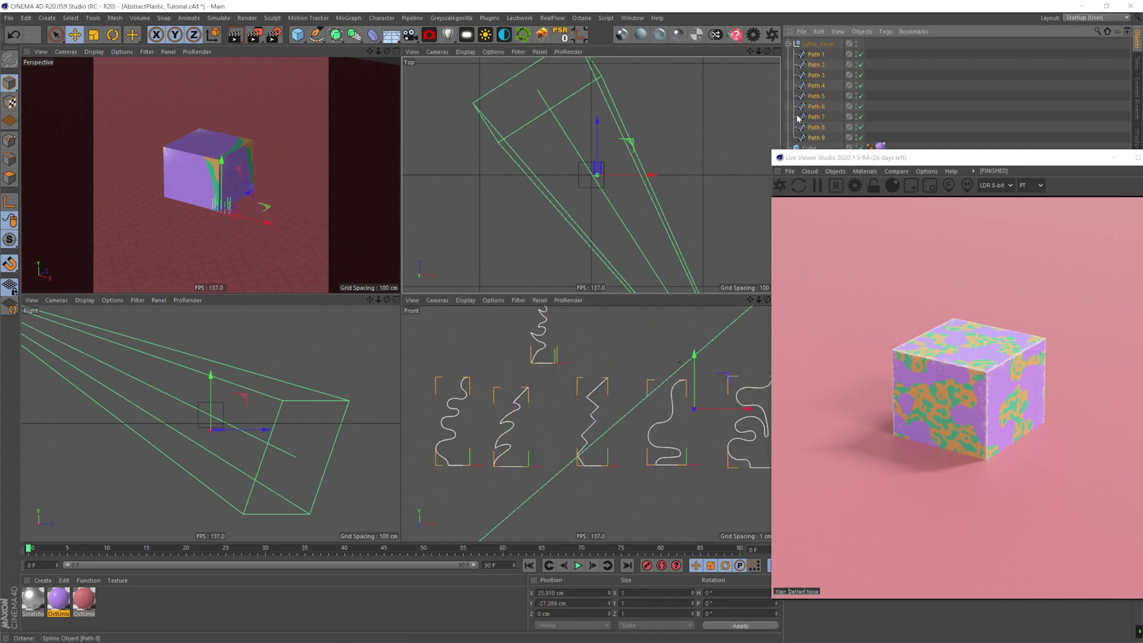
{"action": "left_click", "coordinate": [343, 38]}
{"action": "left_click", "coordinate": [375, 70], "text": "alt"}
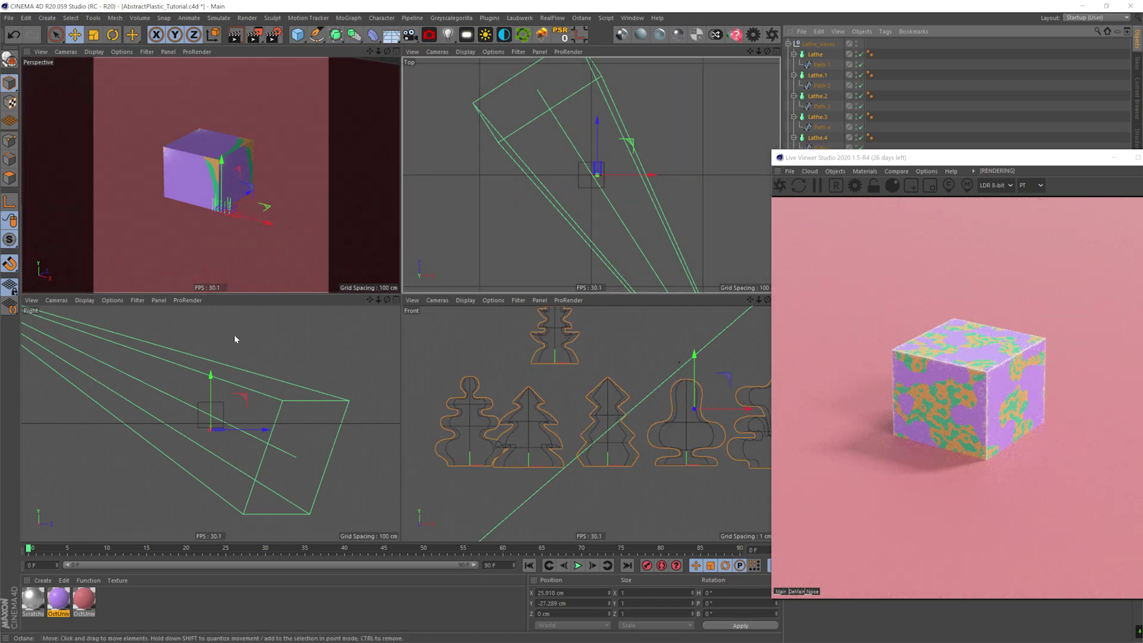
{"action": "left_click", "coordinate": [824, 45]}
{"action": "mouse_move", "coordinate": [223, 191]}
{"action": "left_mouse_down"}
{"action": "mouse_move", "coordinate": [227, 134]}
{"action": "mouse_move", "coordinate": [228, 171]}
{"action": "left_mouse_up"}
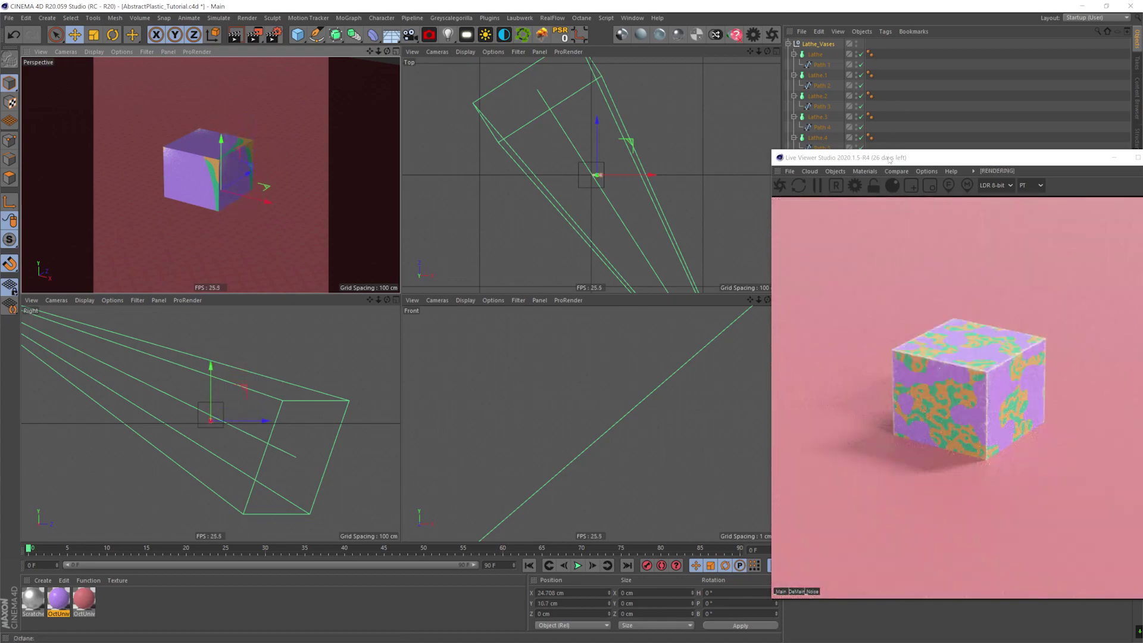
Move the Live Viewer off the object list, disable the Cube and place it below OctaneCamera.
{"action": "left_click_drag", "start_coordinate": [889, 159], "coordinate": [493, 107]}
{"action": "left_click", "coordinate": [861, 242]}
{"action": "left_click_drag", "start_coordinate": [812, 244], "coordinate": [812, 257]}
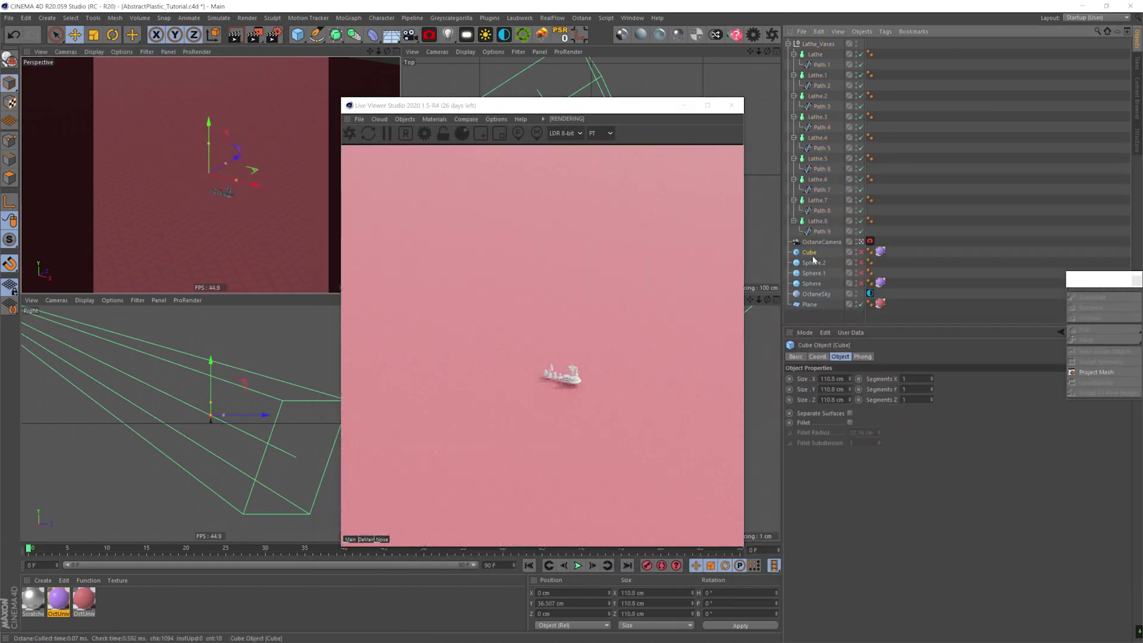
Scale the Lathe_Vases group up to about 870%.
{"action": "left_click", "coordinate": [818, 43]}
{"action": "key", "text": "t"}
{"action": "left_click_drag", "start_coordinate": [309, 171], "coordinate": [1062, 201]}
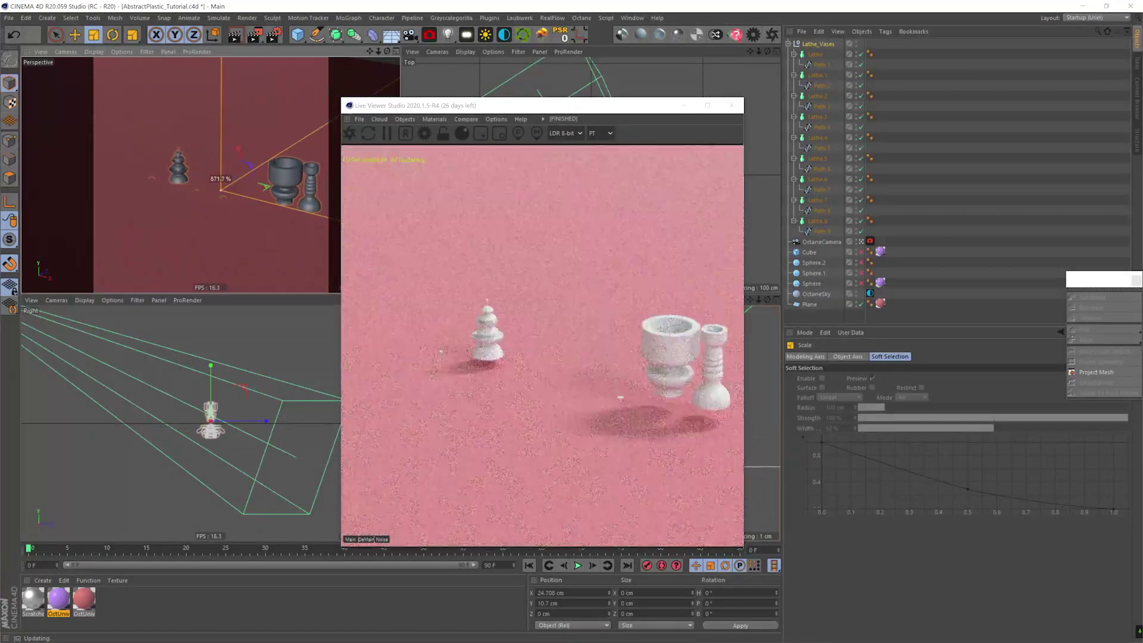
Select all the Lathe objects and set their Y position to 0.
{"action": "left_click", "coordinate": [822, 56]}
{"action": "left_click", "coordinate": [817, 221], "text": "shift"}
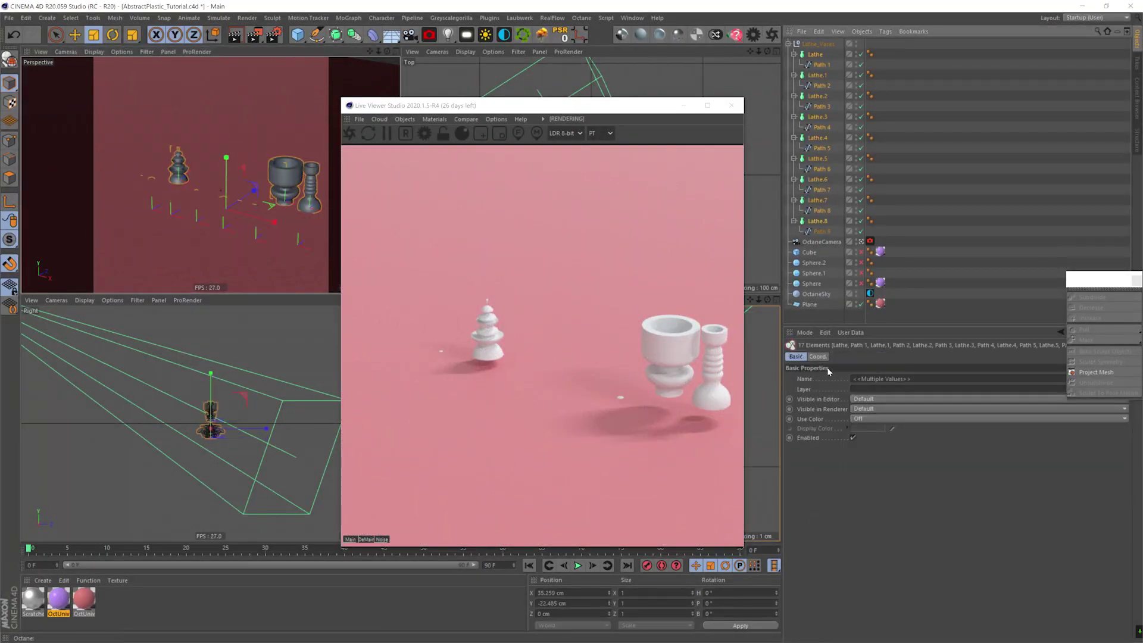
{"action": "left_click", "coordinate": [818, 356]}
{"action": "type", "text": "0"}
{"action": "key", "text": "Return"}
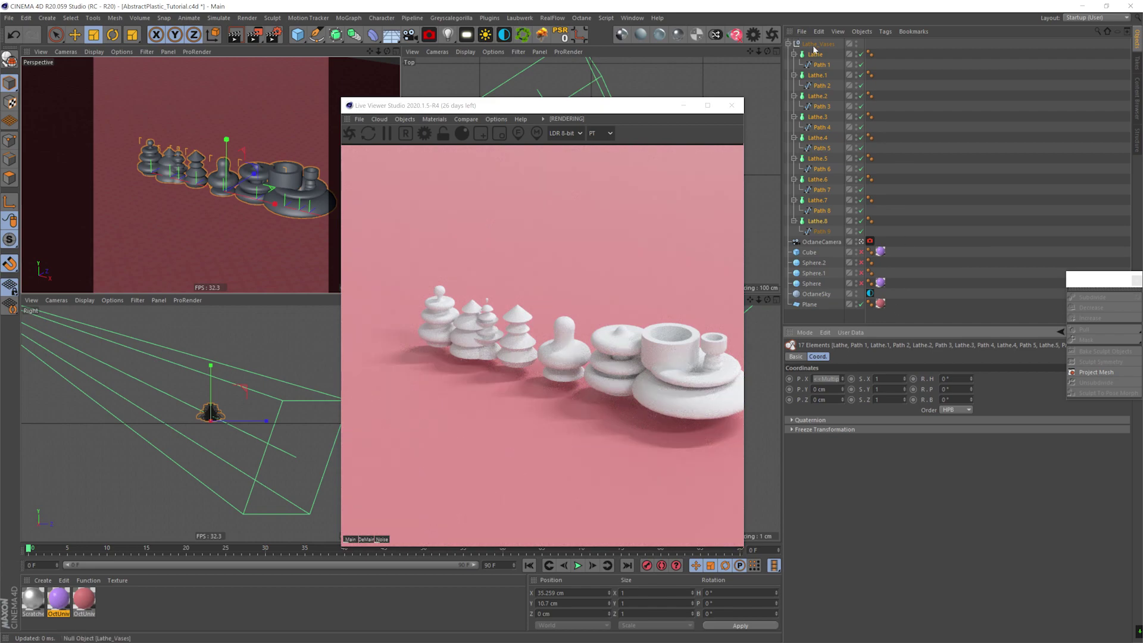
Lower the Lathe_Vases group onto the floor plane at Y position 0 cm.
{"action": "left_click", "coordinate": [817, 45]}
{"action": "scroll", "coordinate": [245, 426], "scroll_direction": "up", "scroll_amount": 5}
{"action": "key", "text": "e"}
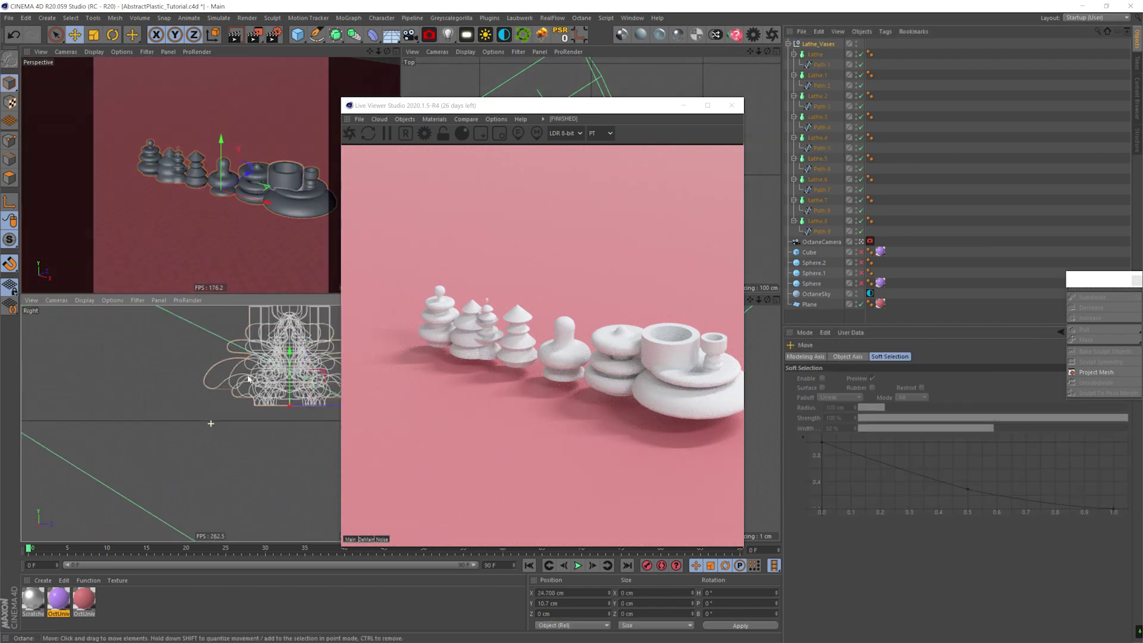
{"action": "left_click_drag", "start_coordinate": [236, 371], "coordinate": [236, 385]}
{"action": "key", "text": "ctrl+z"}
{"action": "left_click", "coordinate": [813, 43]}
{"action": "key", "text": "ctrl+z"}
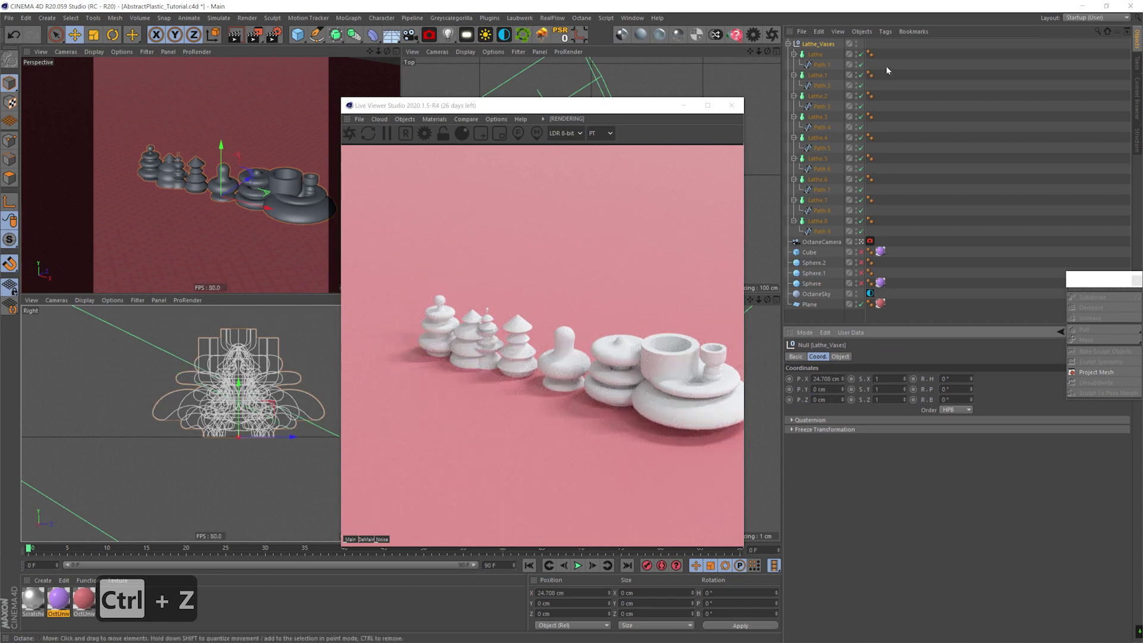
Move the Live Viewer aside and change the Top viewport to a shaded perspective view.
{"action": "left_click", "coordinate": [819, 54]}
{"action": "left_click", "coordinate": [824, 45]}
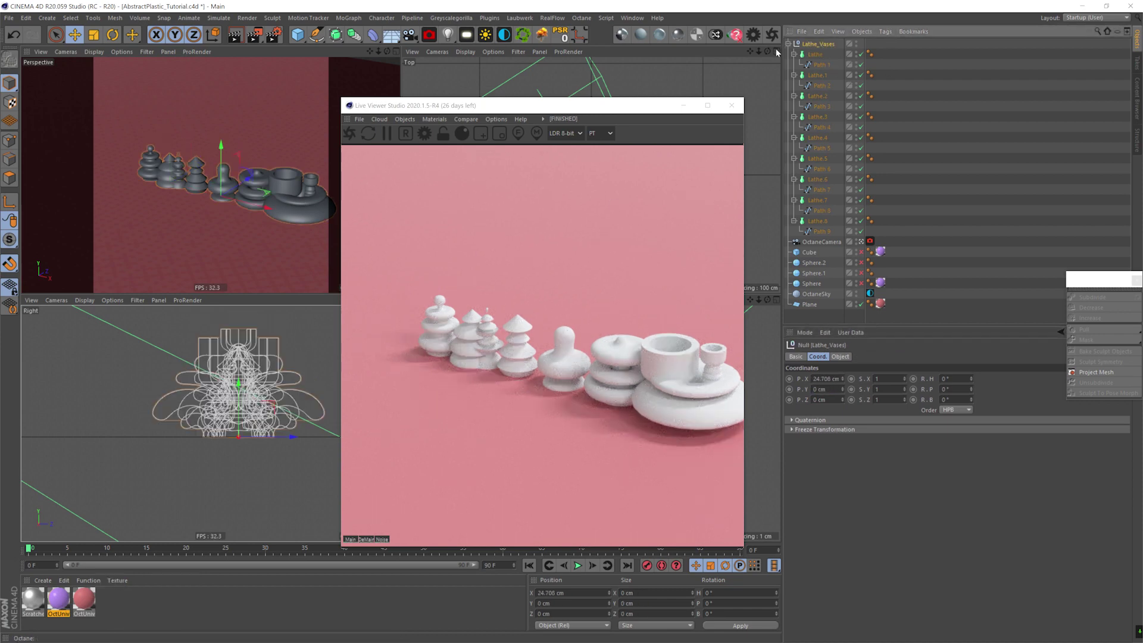
{"action": "left_click", "coordinate": [178, 168]}
{"action": "mouse_move", "coordinate": [446, 108]}
{"action": "left_mouse_down"}
{"action": "mouse_move", "coordinate": [727, 135]}
{"action": "mouse_move", "coordinate": [856, 182]}
{"action": "left_mouse_up"}
{"action": "left_click", "coordinate": [465, 51]}
{"action": "left_click", "coordinate": [477, 66]}
{"action": "left_click", "coordinate": [437, 52]}
{"action": "left_click", "coordinate": [449, 117]}
Move the tree-shaped Lathe vase behind the row so it clears the overlapping Lathe.6 vase.
{"action": "scroll", "coordinate": [637, 187], "scroll_direction": "up", "scroll_amount": 10}
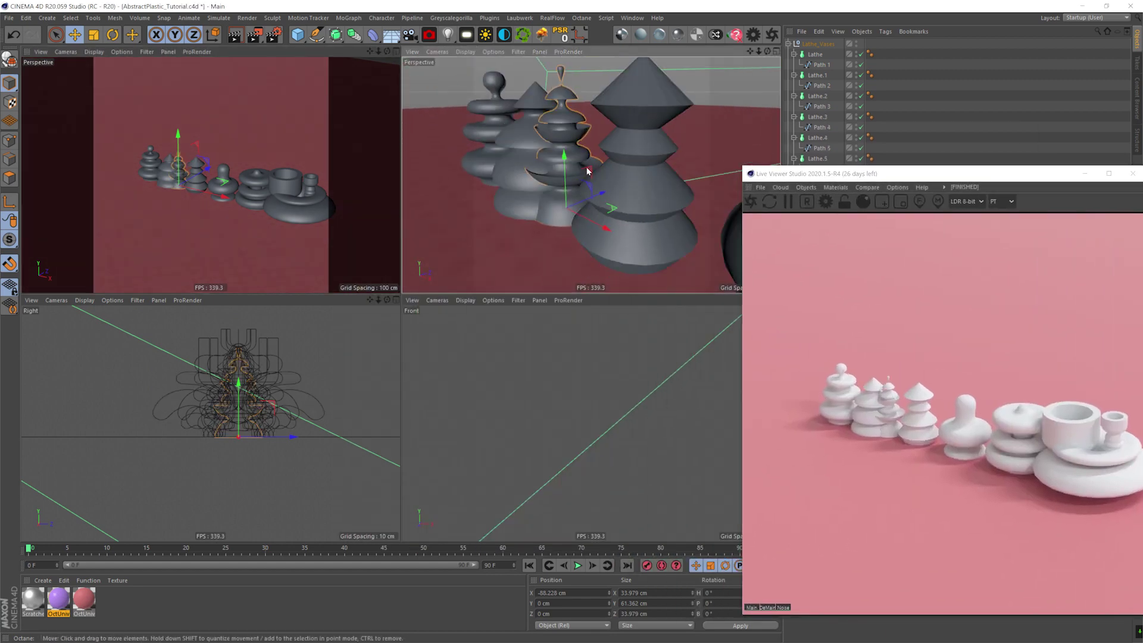
{"action": "left_click", "coordinate": [517, 143]}
{"action": "left_click_drag", "start_coordinate": [539, 199], "coordinate": [577, 172]}
Turn snapping off and shift the Path 7 spline inside Lathe.6 to about X -2.4 cm.
{"action": "left_click", "coordinate": [565, 89]}
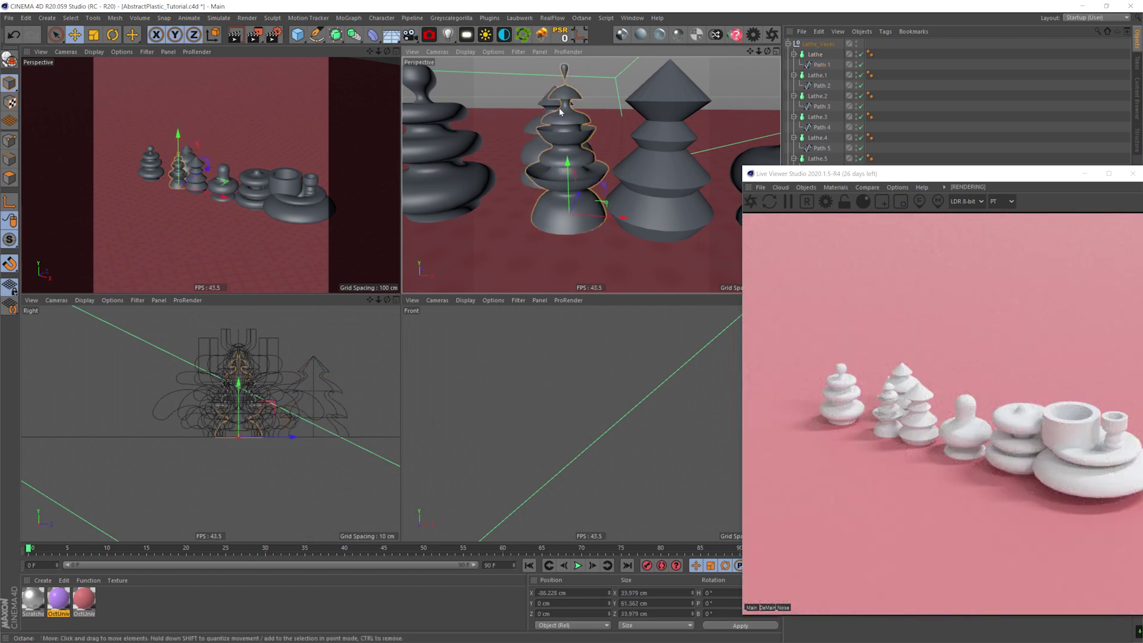
{"action": "left_click_drag", "start_coordinate": [839, 173], "coordinate": [148, 163]}
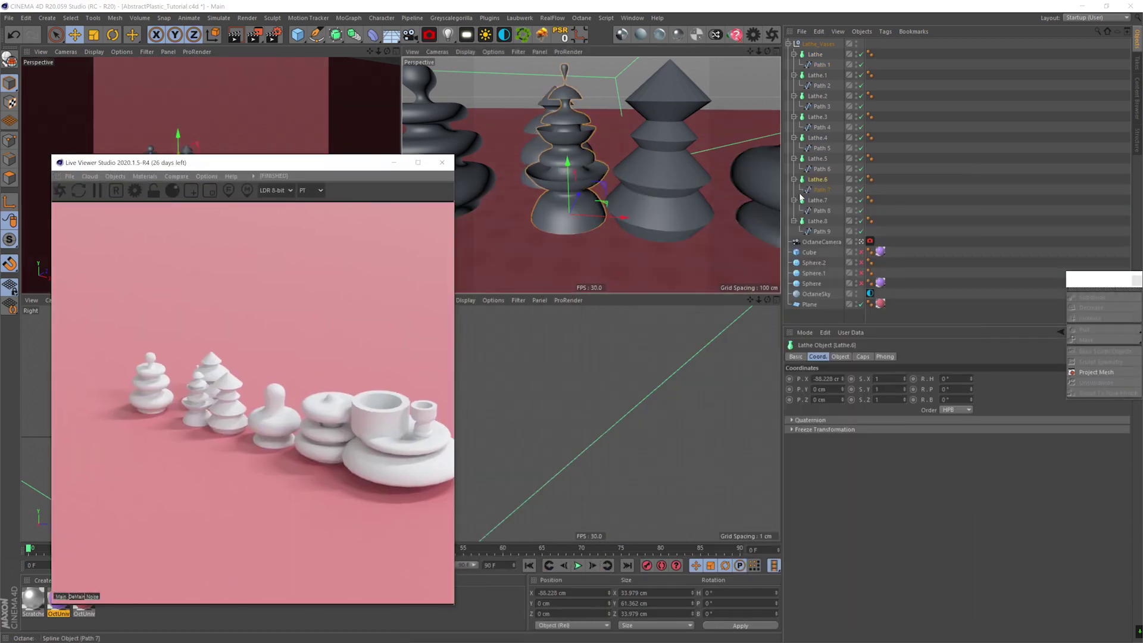
{"action": "left_click", "coordinate": [822, 189]}
{"action": "left_click", "coordinate": [620, 217]}
{"action": "left_click", "coordinate": [10, 263]}
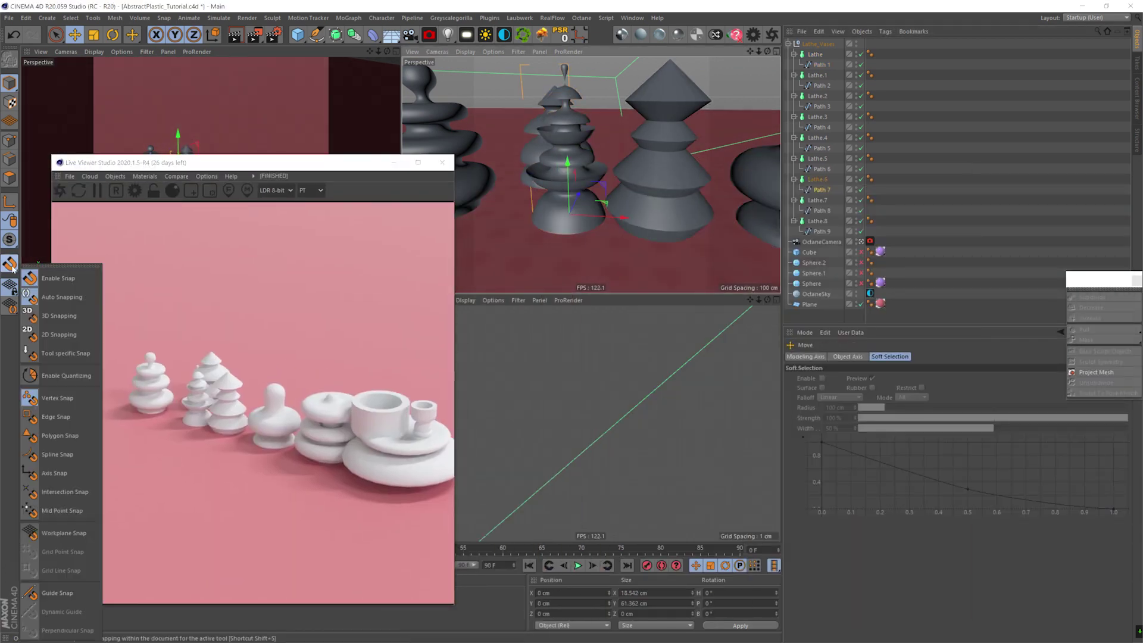
{"action": "left_click", "coordinate": [34, 281]}
{"action": "left_click_drag", "start_coordinate": [599, 216], "coordinate": [593, 217]}
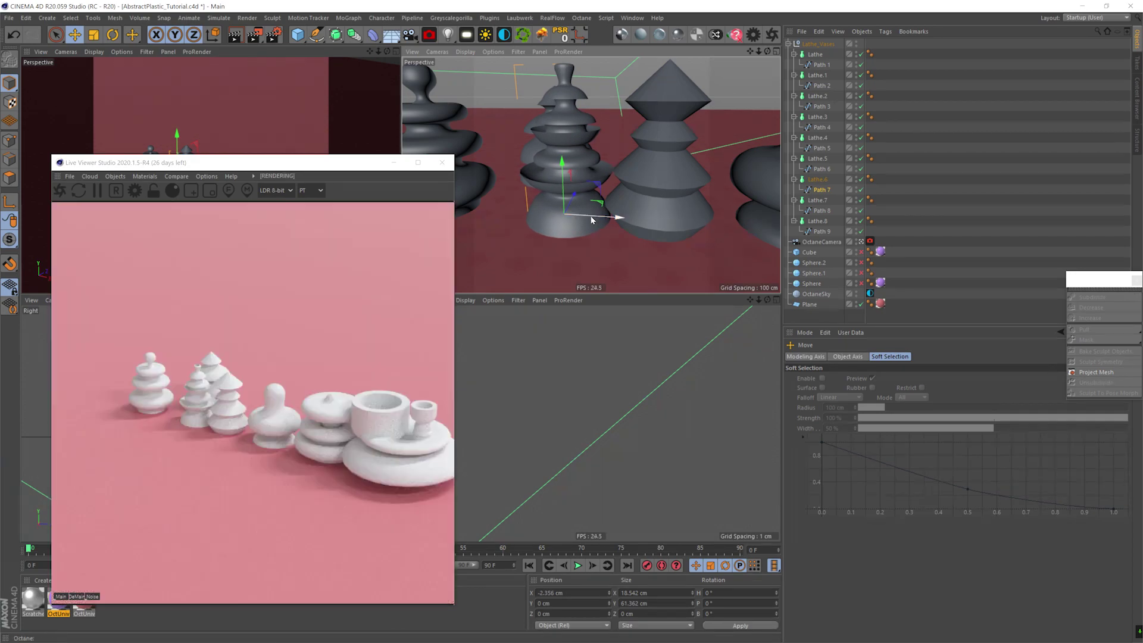
Move the tree-shaped Lathe vase farther back from the row of vases.
{"action": "left_click_drag", "start_coordinate": [311, 165], "coordinate": [608, 243]}
{"action": "left_click", "coordinate": [814, 55]}
{"action": "left_click_drag", "start_coordinate": [208, 164], "coordinate": [234, 149]}
Scale up the whole Lathe_Vases group so the vases fill more of the camera view.
{"action": "left_click", "coordinate": [815, 43]}
{"action": "key", "text": "t"}
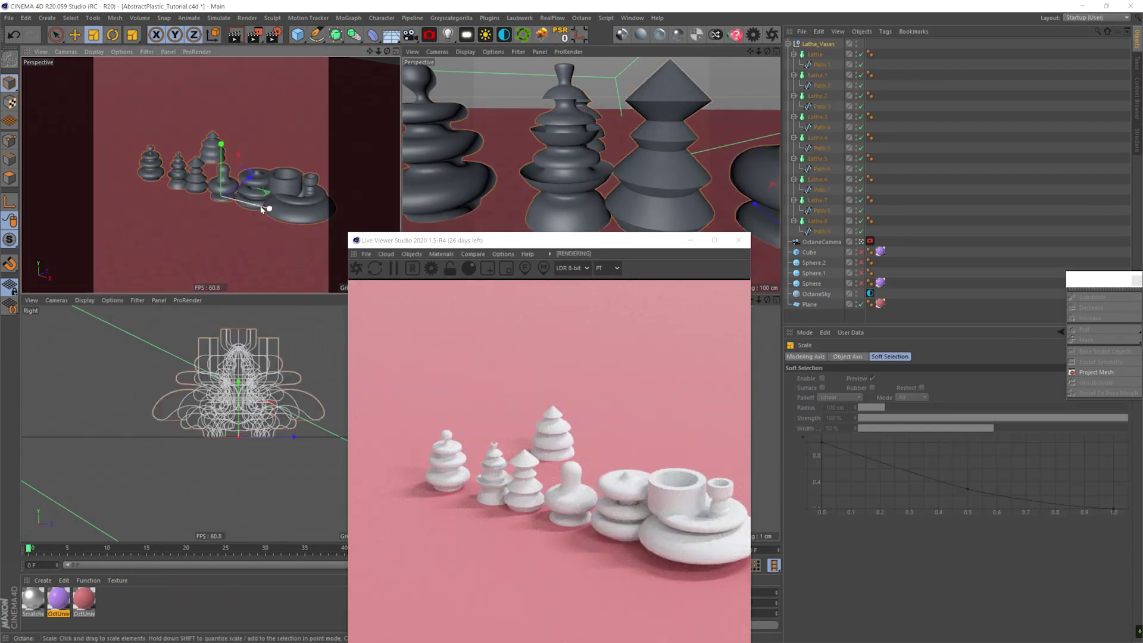
{"action": "left_click_drag", "start_coordinate": [262, 207], "coordinate": [301, 208]}
{"action": "left_click_drag", "start_coordinate": [220, 185], "coordinate": [225, 184]}
Move the Live Viewer off the camera view and apply the purple OctUniversal2 material to the Lathe.1 vase.
{"action": "left_click_drag", "start_coordinate": [626, 242], "coordinate": [669, 131]}
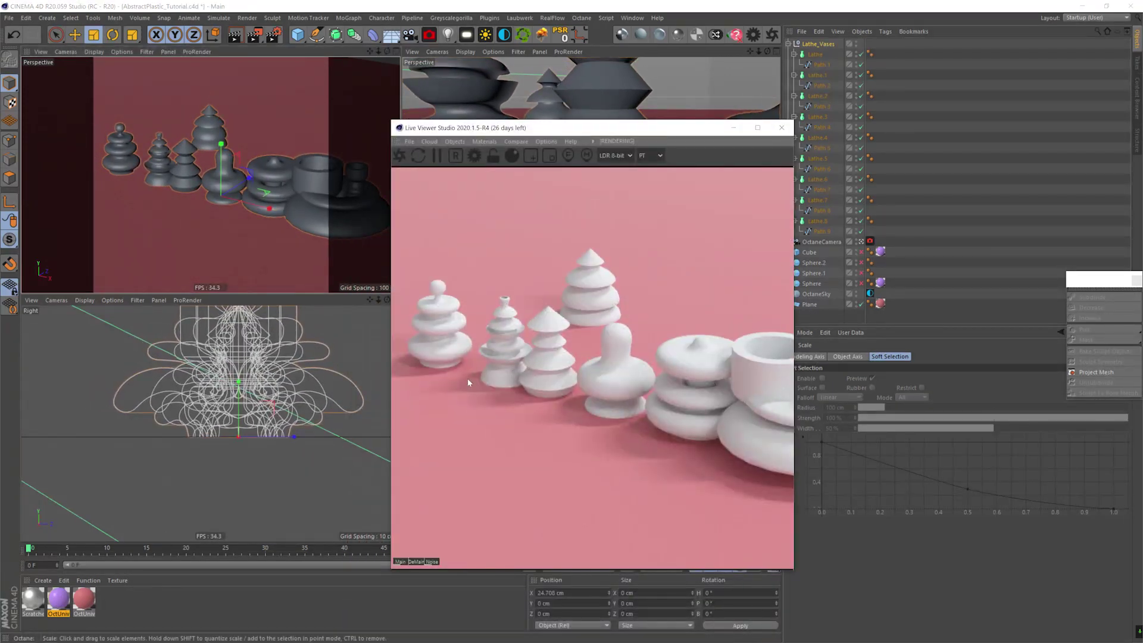
{"action": "left_click", "coordinate": [100, 632]}
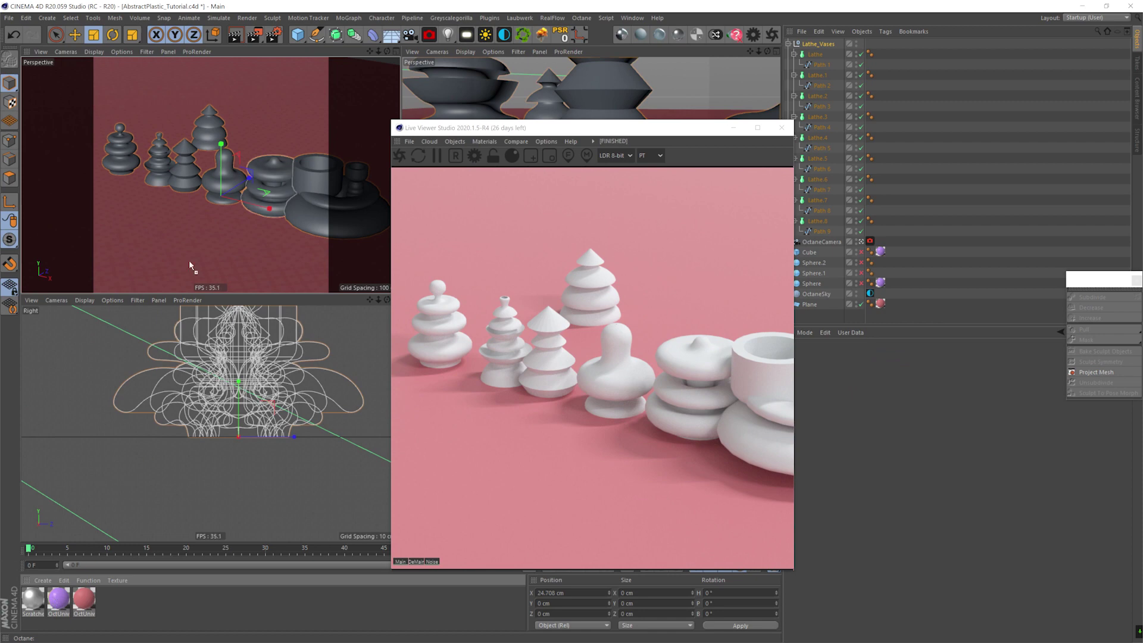
{"action": "left_click_drag", "start_coordinate": [183, 347], "coordinate": [185, 170]}
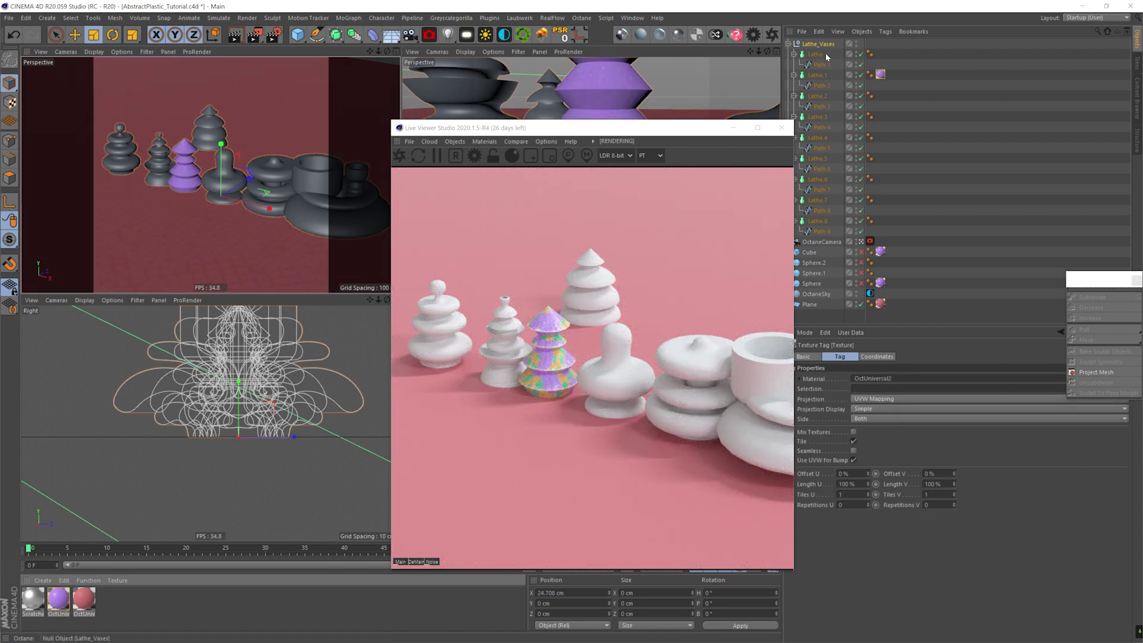
Try smoothing Lathe.1 with an Octane object tag at subdivision level 1.
{"action": "left_click", "coordinate": [817, 75]}
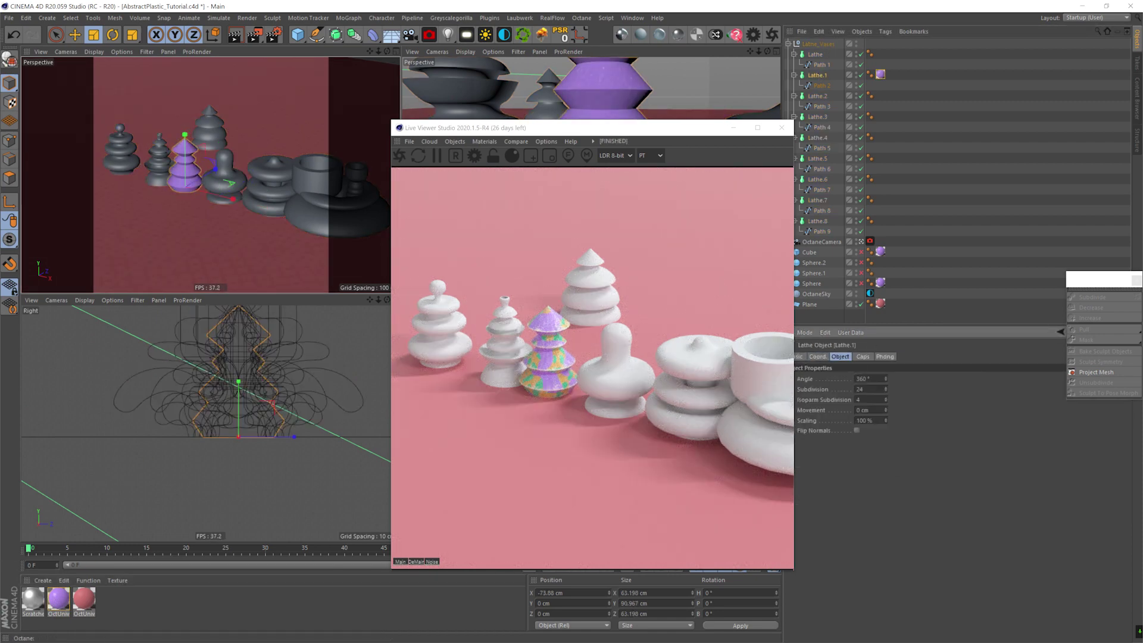
{"action": "right_click", "coordinate": [813, 74]}
{"action": "mouse_move", "coordinate": [857, 89]}
{"action": "left_click", "coordinate": [977, 122]}
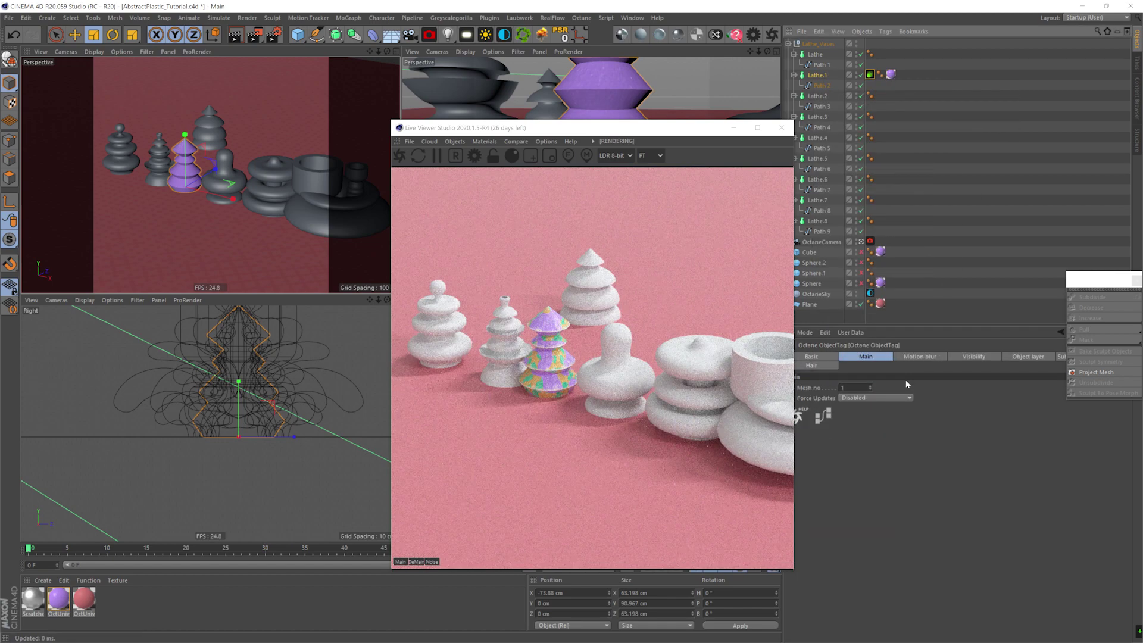
{"action": "left_click", "coordinate": [1061, 356]}
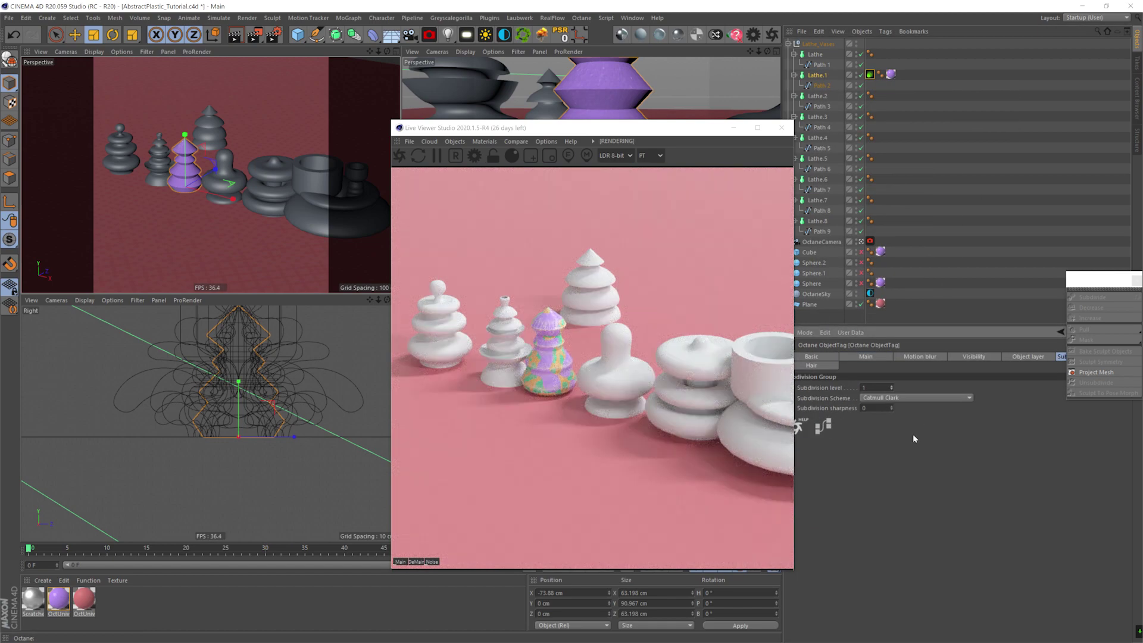
{"action": "key", "text": "Delete"}
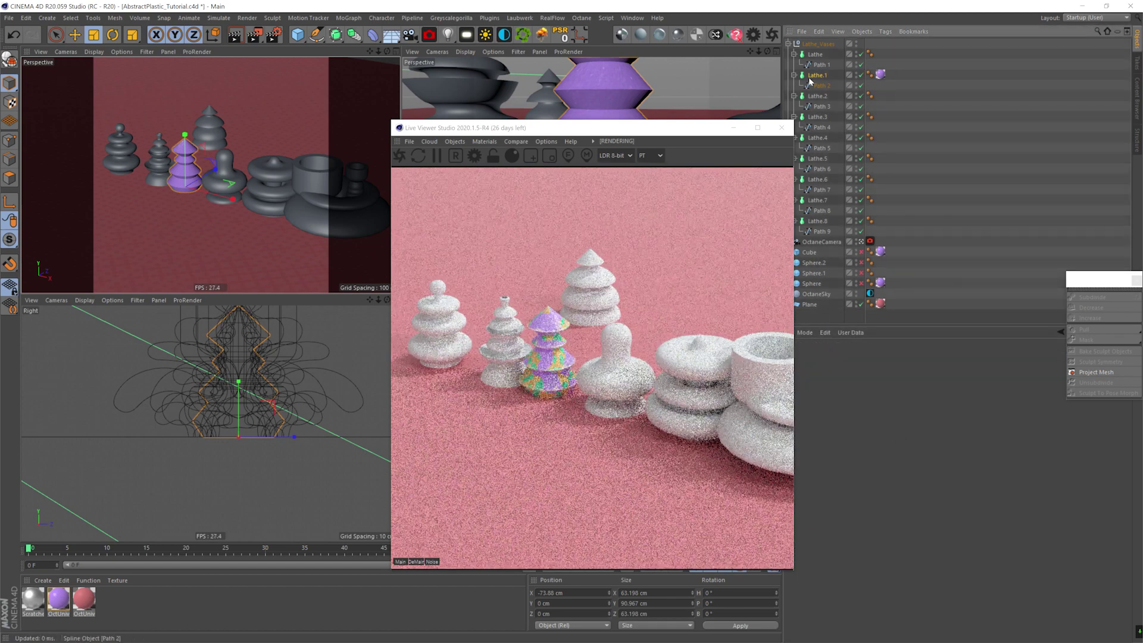
Set the subdivision to 44 for Lathe.1 and 49 for Lathe.2, and apply OctUniversal2 to Lathe.2.
{"action": "scroll", "coordinate": [867, 389], "scroll_direction": "up", "scroll_amount": 1, "text": "shift"}
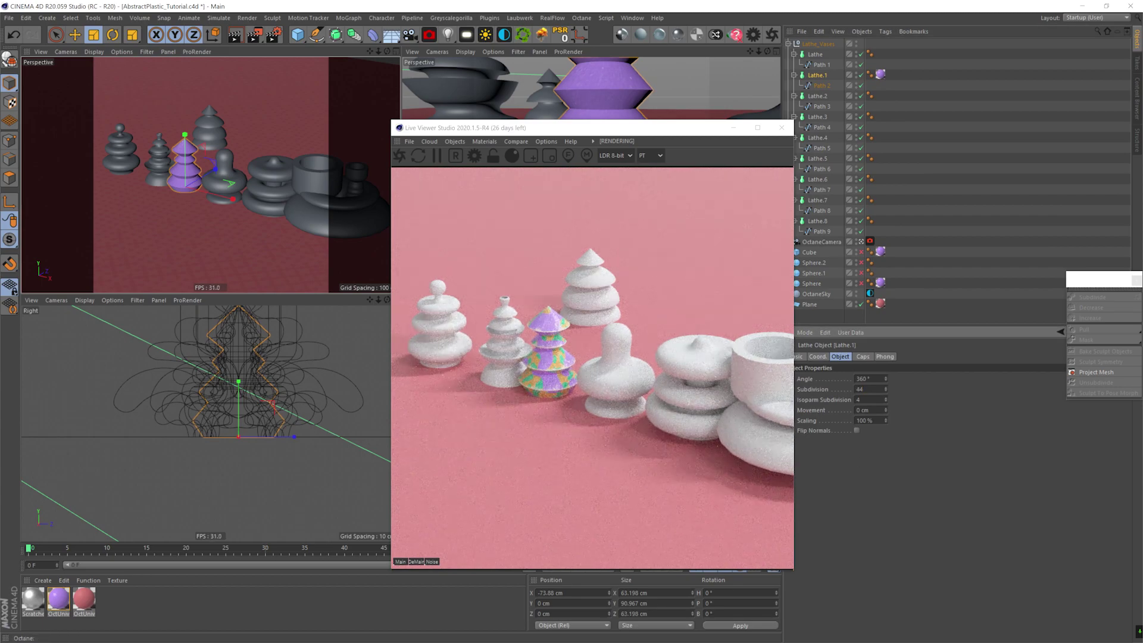
{"action": "left_click_drag", "start_coordinate": [59, 599], "coordinate": [225, 196]}
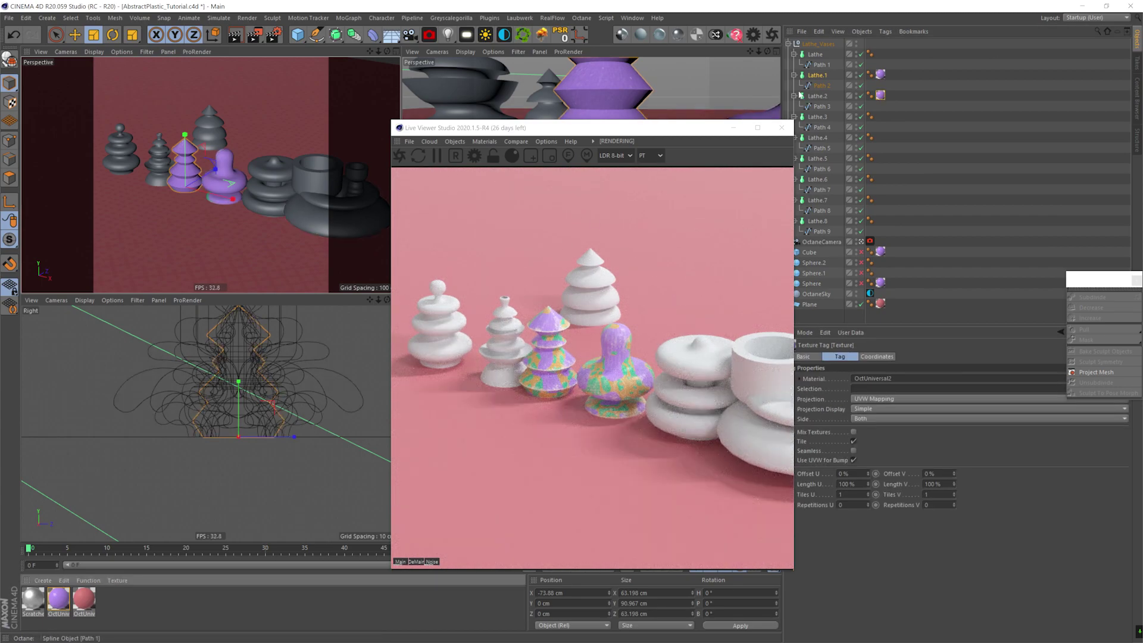
{"action": "left_click", "coordinate": [817, 95]}
{"action": "left_click", "coordinate": [864, 389]}
{"action": "scroll", "coordinate": [864, 389], "scroll_direction": "up", "scroll_amount": 5}
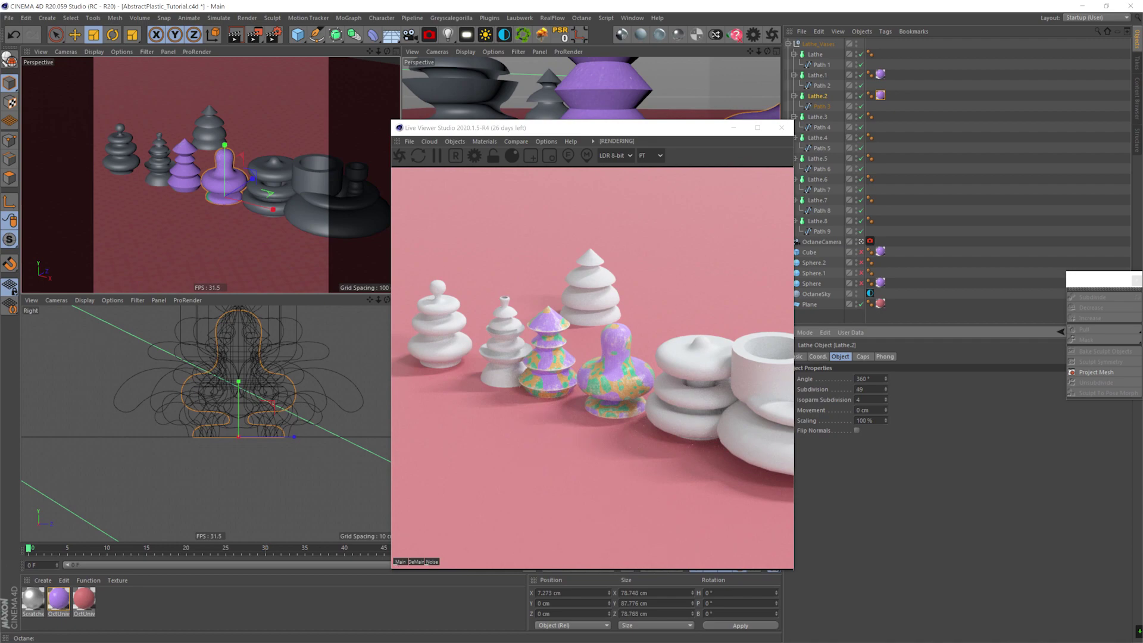
Apply the OctUniversal2 material to the Lathe and Lathe.3 vases.
{"action": "left_click", "coordinate": [817, 117]}
{"action": "left_click", "coordinate": [815, 55]}
{"action": "left_click_drag", "start_coordinate": [58, 599], "coordinate": [262, 205]}
{"action": "left_click", "coordinate": [265, 200]}
Set the subdivision to 54 for Lathe and for Lathe.3 through Lathe.8, and save the scene.
{"action": "left_click", "coordinate": [817, 116]}
{"action": "left_click", "coordinate": [817, 221], "text": "shift"}
{"action": "left_click", "coordinate": [815, 54], "text": "ctrl"}
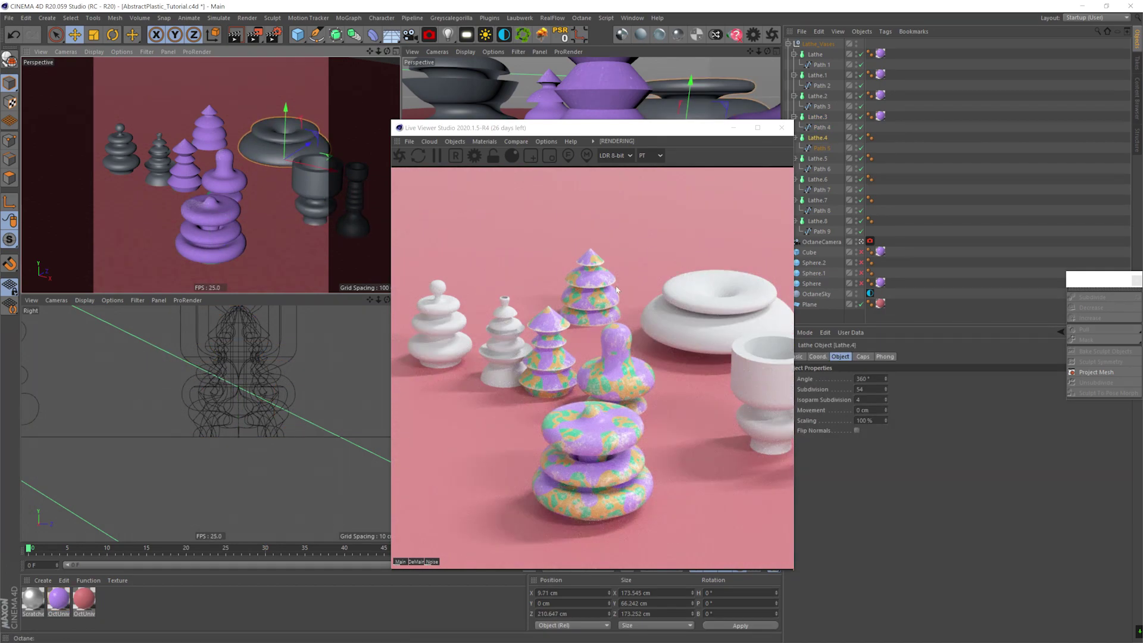
{"action": "key", "text": "ctrl+s"}
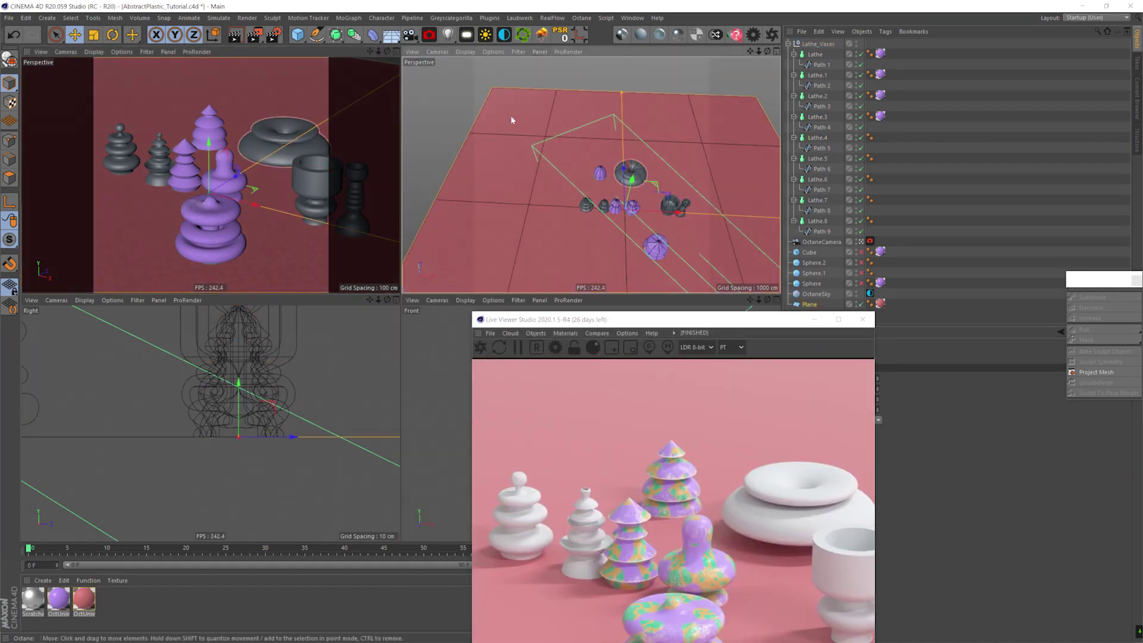
Display polygon lines in the second perspective view and make an editable copy of the Plane, hiding the original.
{"action": "key", "text": "n"}
{"action": "key", "text": "g"}
{"action": "middle_click_drag", "start_coordinate": [511, 120], "coordinate": [482, 93], "text": "alt"}
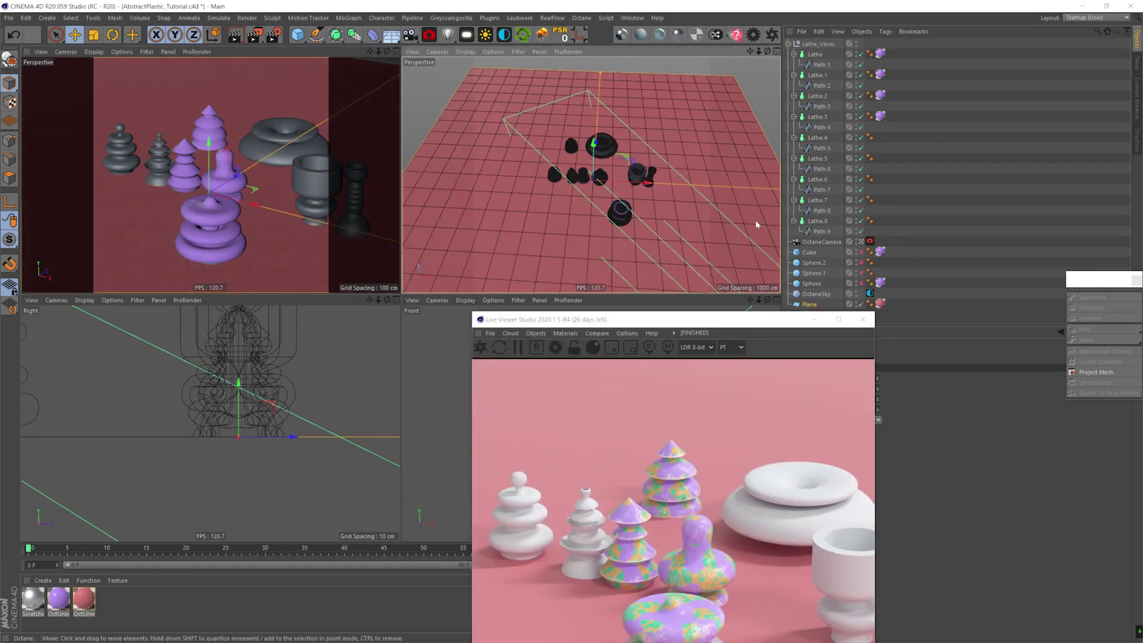
{"action": "left_click_drag", "start_coordinate": [786, 319], "coordinate": [459, 171]}
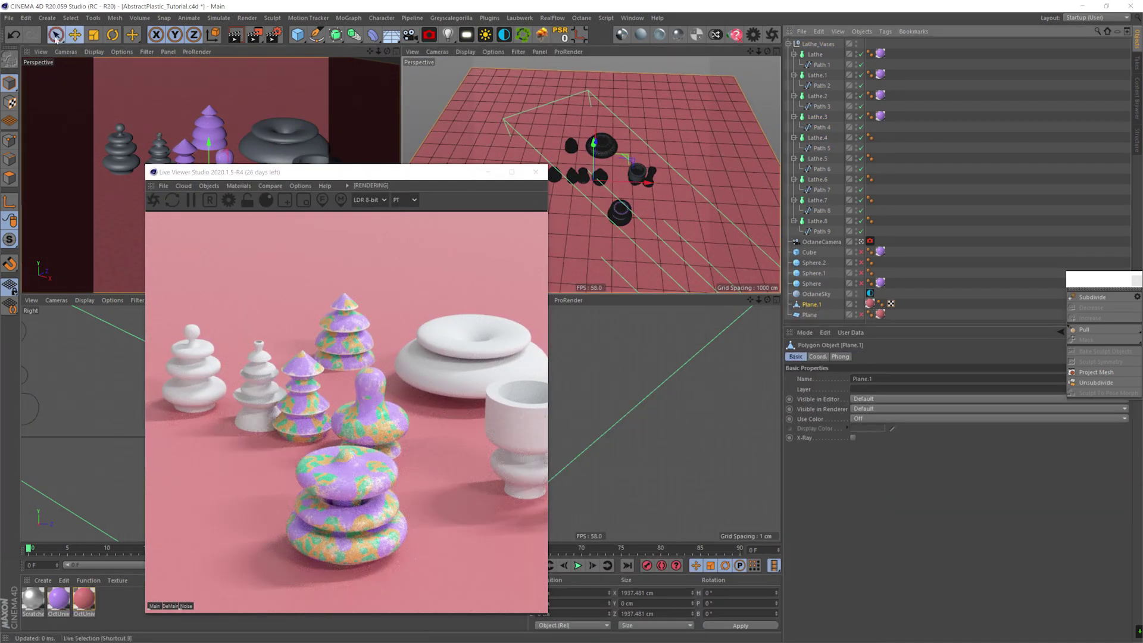
{"action": "left_click", "coordinate": [56, 35]}
{"action": "left_click", "coordinate": [812, 305]}
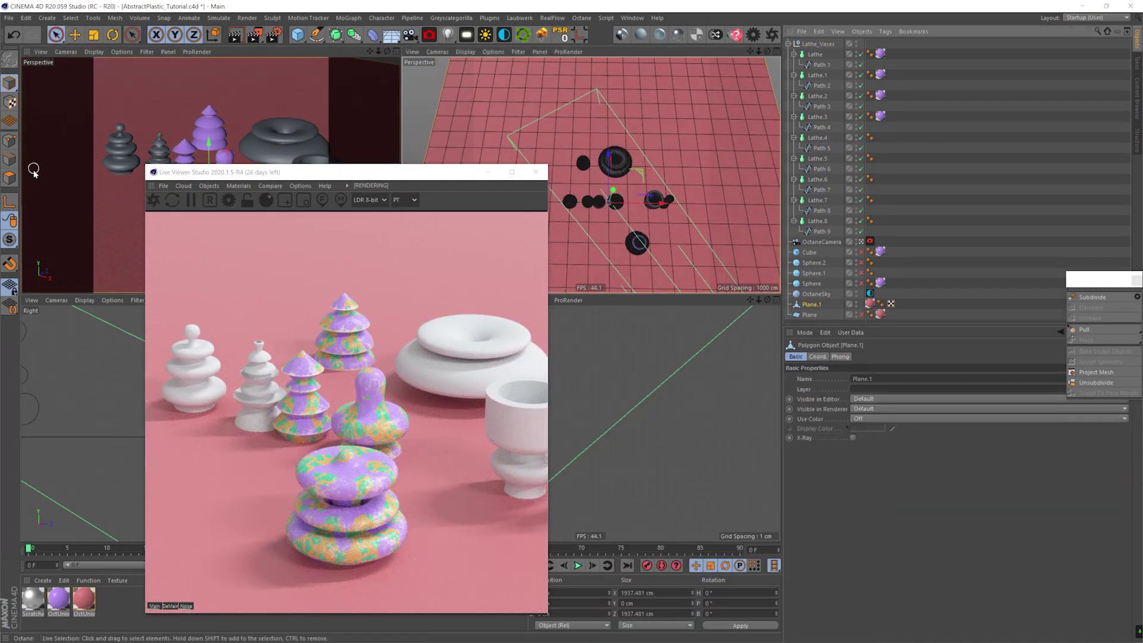
Select the Plane.1 polygons behind and beside the vases and extrude them upward into a raised step.
{"action": "left_click", "coordinate": [8, 177]}
{"action": "left_click_drag", "start_coordinate": [319, 172], "coordinate": [530, 192]}
{"action": "mouse_move", "coordinate": [316, 228]}
{"action": "left_mouse_down"}
{"action": "mouse_move", "coordinate": [348, 185]}
{"action": "mouse_move", "coordinate": [219, 157]}
{"action": "mouse_move", "coordinate": [89, 83]}
{"action": "mouse_move", "coordinate": [115, 63]}
{"action": "mouse_move", "coordinate": [179, 118]}
{"action": "left_mouse_up"}
{"action": "left_click_drag", "start_coordinate": [649, 195], "coordinate": [533, 178]}
{"action": "left_click_drag", "start_coordinate": [640, 169], "coordinate": [420, 299]}
{"action": "key", "text": "d"}
{"action": "left_click_drag", "start_coordinate": [230, 78], "coordinate": [285, 78]}
Deselect part of the raised polygons and extrude the remaining block another 99.5 cm upward.
{"action": "left_click", "coordinate": [56, 35]}
{"action": "mouse_move", "coordinate": [607, 90]}
{"action": "left_mouse_down", "text": "ctrl"}
{"action": "mouse_move", "coordinate": [560, 167]}
{"action": "mouse_move", "coordinate": [476, 89]}
{"action": "left_mouse_up", "text": "ctrl"}
{"action": "key", "text": "d"}
{"action": "left_click_drag", "start_coordinate": [330, 192], "coordinate": [387, 192]}
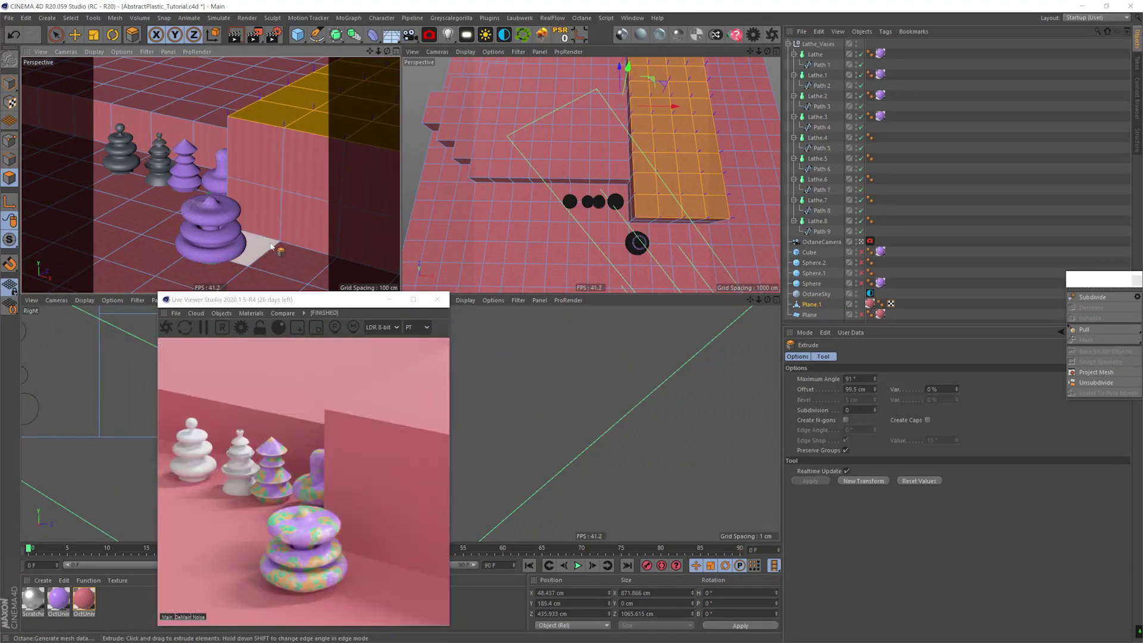
Select the Plane.1 floor polygons in front of the vases and extrude them downward into a recess.
{"action": "left_click_drag", "start_coordinate": [262, 246], "coordinate": [249, 188], "text": "alt"}
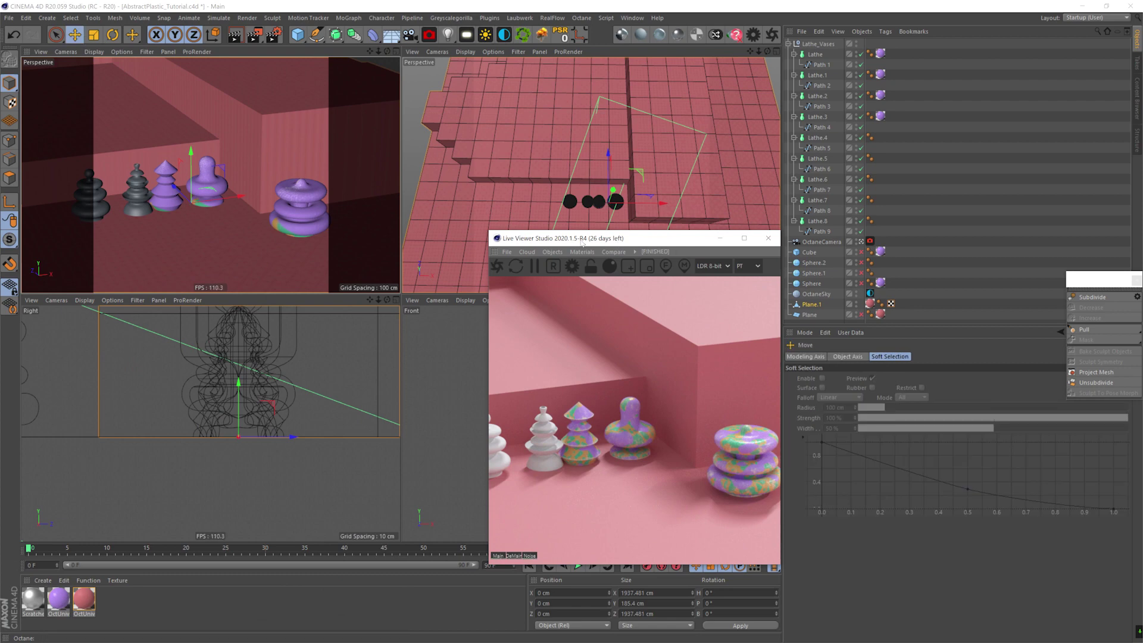
{"action": "left_click_drag", "start_coordinate": [582, 242], "coordinate": [546, 231]}
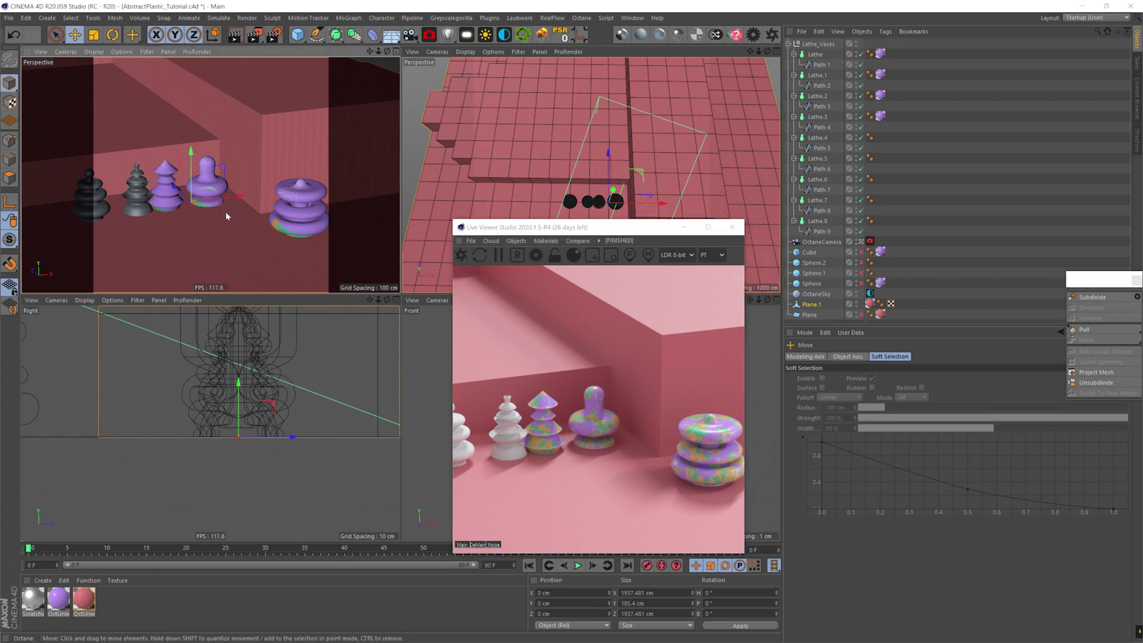
{"action": "left_click_drag", "start_coordinate": [589, 131], "coordinate": [667, 110], "text": "alt"}
{"action": "middle_click_drag", "start_coordinate": [187, 176], "coordinate": [174, 153], "text": "alt"}
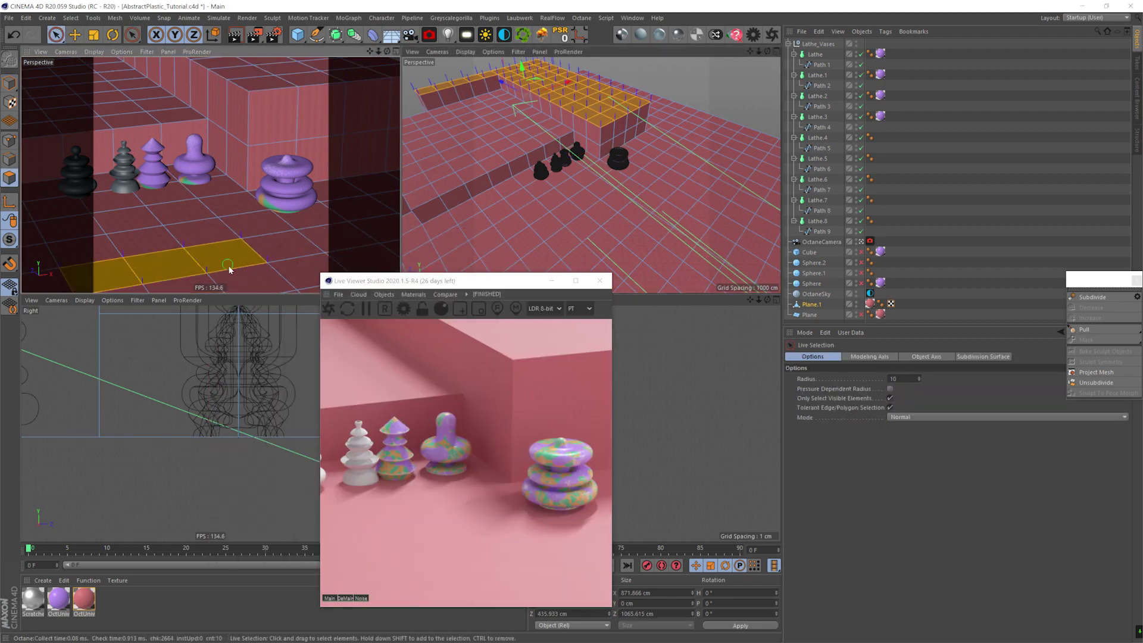
{"action": "mouse_move", "coordinate": [571, 250]}
{"action": "left_mouse_down"}
{"action": "mouse_move", "coordinate": [652, 247]}
{"action": "mouse_move", "coordinate": [631, 277]}
{"action": "left_mouse_up"}
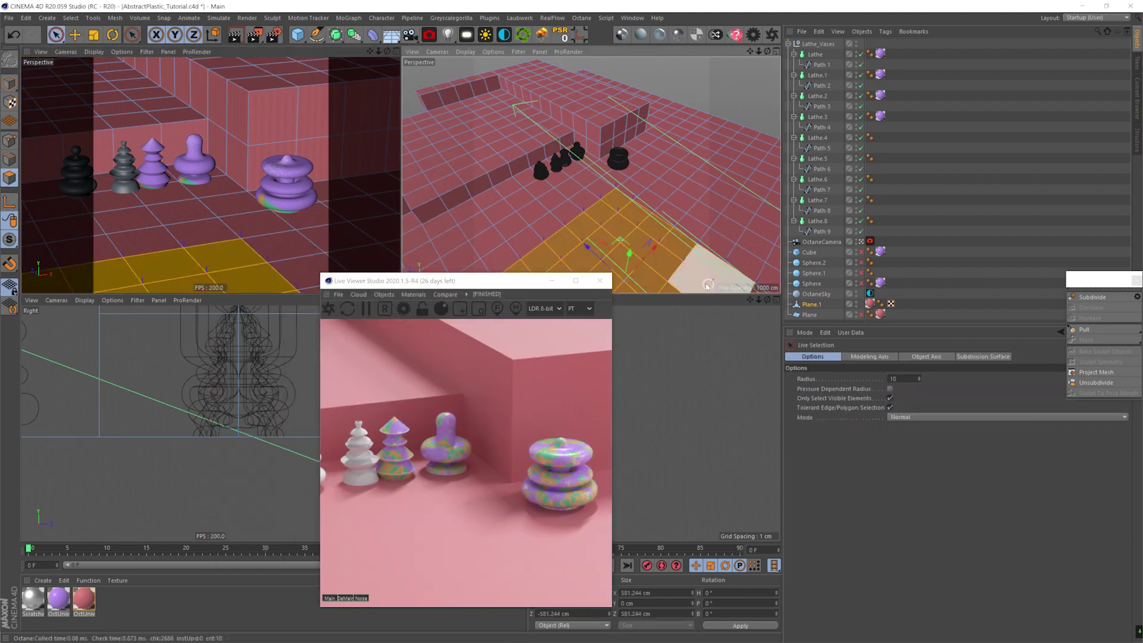
{"action": "key", "text": "d"}
{"action": "left_click_drag", "start_coordinate": [622, 225], "coordinate": [581, 225]}
Add a Bevel deformer under Plane.1 with Use Angle enabled, offset 0.4 cm and subdivision 3.
{"action": "left_click", "coordinate": [9, 82]}
{"action": "left_click", "coordinate": [811, 304]}
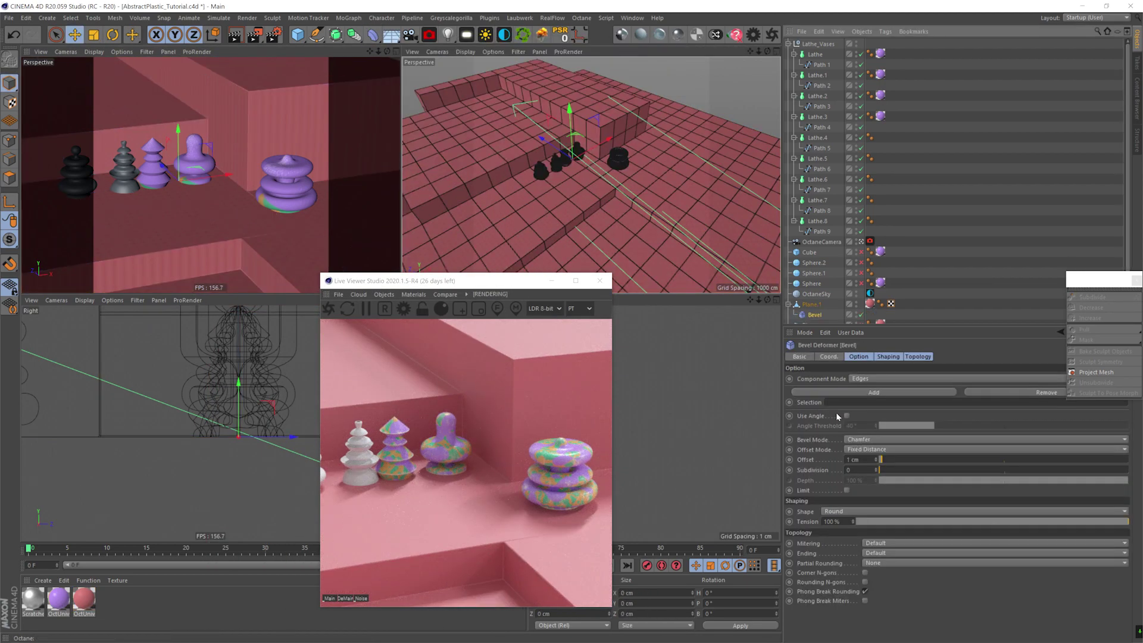
{"action": "left_click", "coordinate": [846, 416]}
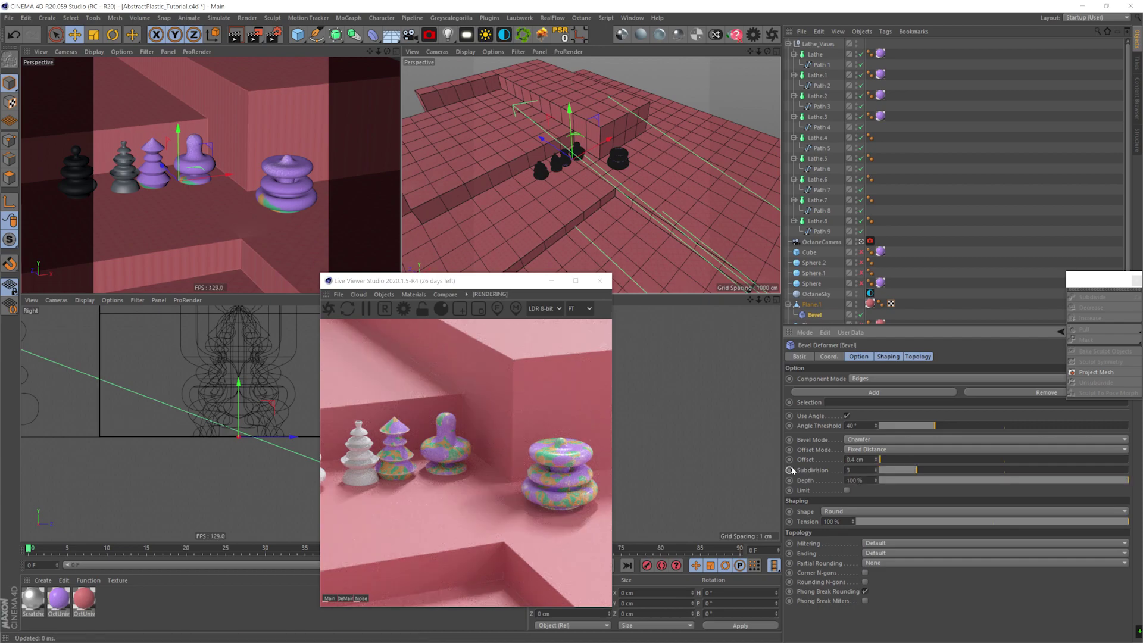
Move the Lathe.6 vase forward on the floor, in front of the two purple vases.
{"action": "left_click_drag", "start_coordinate": [483, 284], "coordinate": [560, 219]}
{"action": "left_click", "coordinate": [125, 169]}
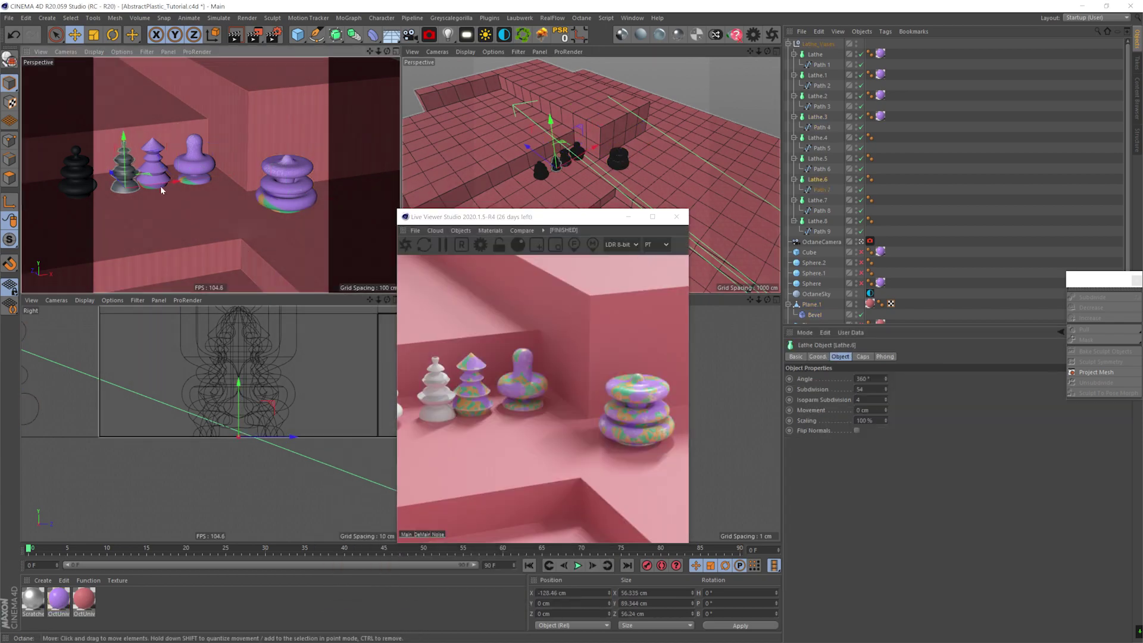
{"action": "left_click_drag", "start_coordinate": [141, 179], "coordinate": [225, 210]}
Move the outermost dark vase up onto the raised step behind the row.
{"action": "left_click", "coordinate": [90, 185]}
{"action": "left_click_drag", "start_coordinate": [96, 190], "coordinate": [140, 122]}
{"action": "middle_click_drag", "start_coordinate": [266, 374], "coordinate": [220, 463], "text": "alt"}
{"action": "left_click_drag", "start_coordinate": [227, 387], "coordinate": [280, 403]}
{"action": "left_click_drag", "start_coordinate": [133, 110], "coordinate": [161, 110]}
Move the cup-shaped vase onto the top of the tall block.
{"action": "left_click", "coordinate": [598, 176]}
{"action": "middle_click_drag", "start_coordinate": [577, 176], "coordinate": [585, 143], "text": "alt"}
{"action": "left_click_drag", "start_coordinate": [584, 142], "coordinate": [598, 172], "text": "alt"}
{"action": "left_click", "coordinate": [608, 162]}
{"action": "left_click_drag", "start_coordinate": [601, 140], "coordinate": [595, 77]}
{"action": "scroll", "coordinate": [215, 419], "scroll_direction": "down", "scroll_amount": 8}
{"action": "scroll", "coordinate": [215, 419], "scroll_direction": "up", "scroll_amount": 3}
Raise the wide Lathe.4 vase to about Y 186 cm and position it on top of the tall block.
{"action": "left_click", "coordinate": [309, 437]}
{"action": "left_click", "coordinate": [319, 424], "text": "shift"}
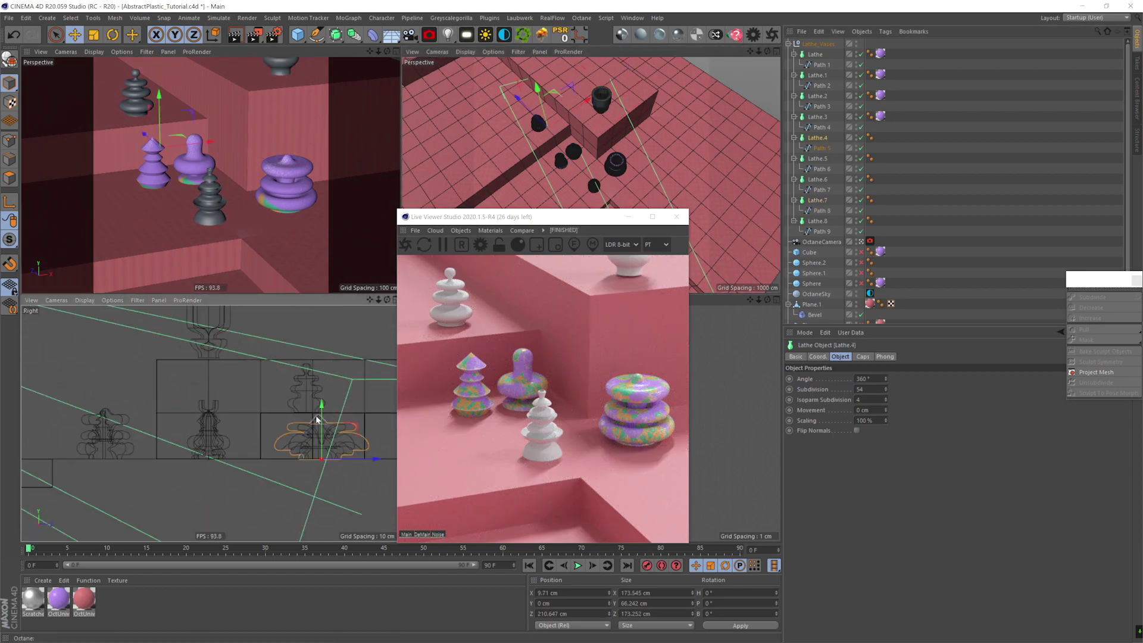
{"action": "left_click_drag", "start_coordinate": [354, 425], "coordinate": [313, 326]}
{"action": "middle_click_drag", "start_coordinate": [566, 130], "coordinate": [577, 165], "text": "alt"}
{"action": "left_click", "coordinate": [563, 145]}
{"action": "left_click_drag", "start_coordinate": [568, 108], "coordinate": [587, 82]}
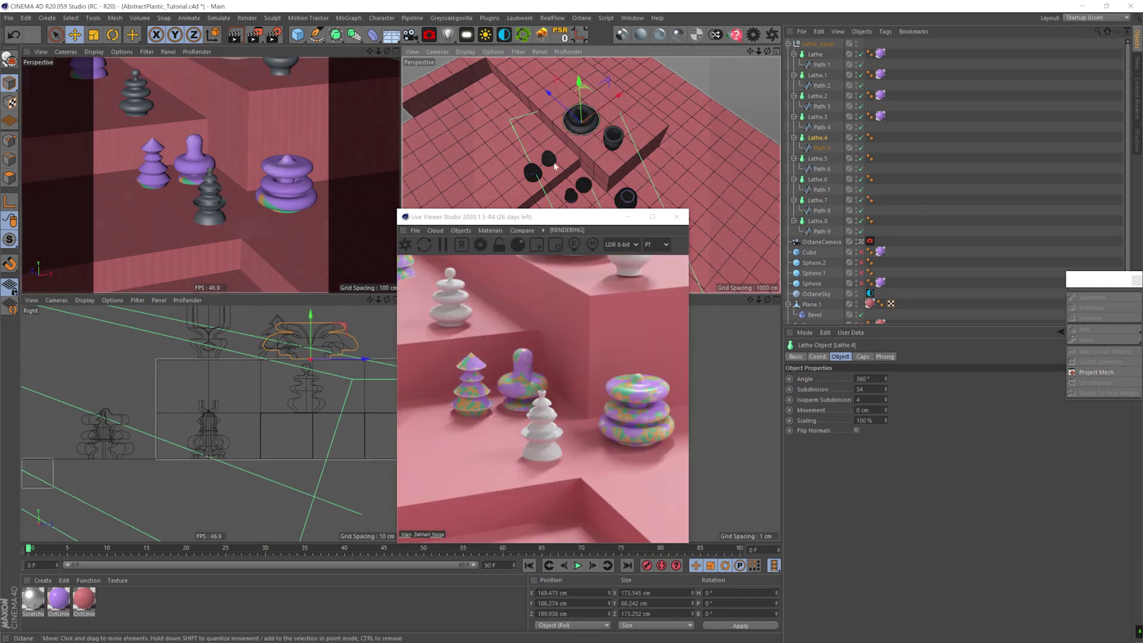
{"action": "left_click", "coordinate": [532, 168]}
{"action": "left_click_drag", "start_coordinate": [520, 154], "coordinate": [526, 169]}
{"action": "key", "text": "ctrl+z"}
Position the purple tree-shaped Lathe vase on the raised step beside the dark vase.
{"action": "left_click_drag", "start_coordinate": [527, 217], "coordinate": [283, 233]}
{"action": "left_click_drag", "start_coordinate": [581, 178], "coordinate": [548, 135], "text": "alt"}
{"action": "left_click_drag", "start_coordinate": [283, 233], "coordinate": [589, 266]}
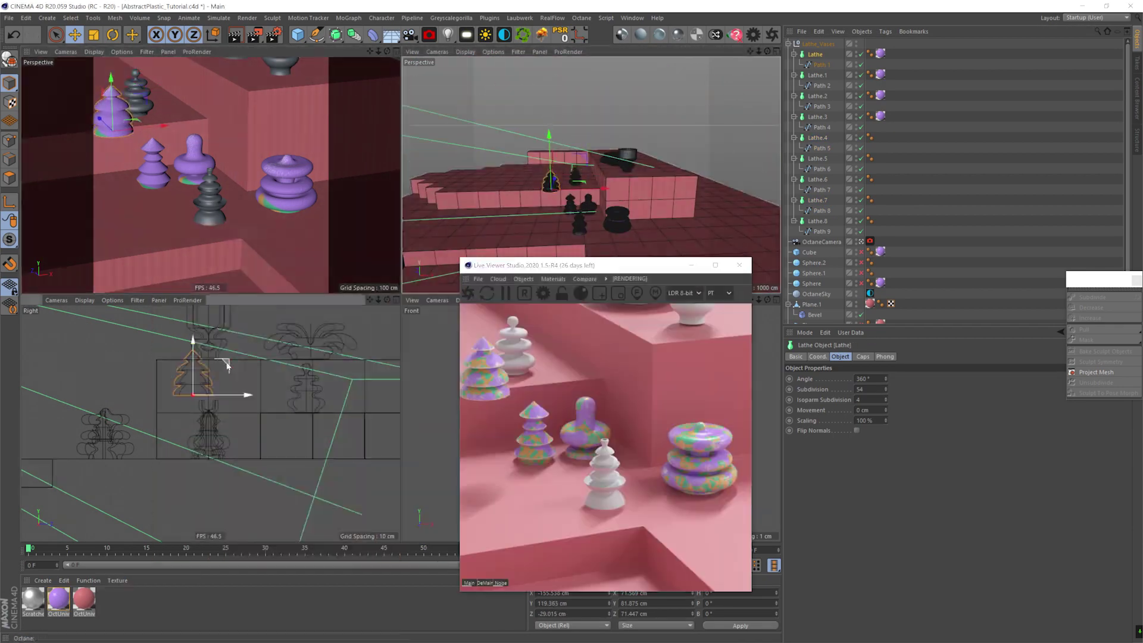
{"action": "left_click_drag", "start_coordinate": [225, 362], "coordinate": [384, 379]}
{"action": "scroll", "coordinate": [352, 411], "scroll_direction": "up", "scroll_amount": 8}
{"action": "left_click_drag", "start_coordinate": [99, 97], "coordinate": [138, 74]}
Seat the cup-shaped Lathe.7 vase on the tall block at about Y 185.6 cm and save the scene.
{"action": "left_click", "coordinate": [135, 360]}
{"action": "middle_click_drag", "start_coordinate": [135, 362], "coordinate": [354, 444], "text": "alt"}
{"action": "scroll", "coordinate": [354, 443], "scroll_direction": "down", "scroll_amount": 6}
{"action": "left_click", "coordinate": [213, 344]}
{"action": "scroll", "coordinate": [212, 344], "scroll_direction": "up", "scroll_amount": 7}
{"action": "key", "text": "ctrl+s"}
Open OctUniversal2 in the Octane Node Editor and connect a RoundEdges node to its Rounded edges channel.
{"action": "double_click", "coordinate": [64, 605]}
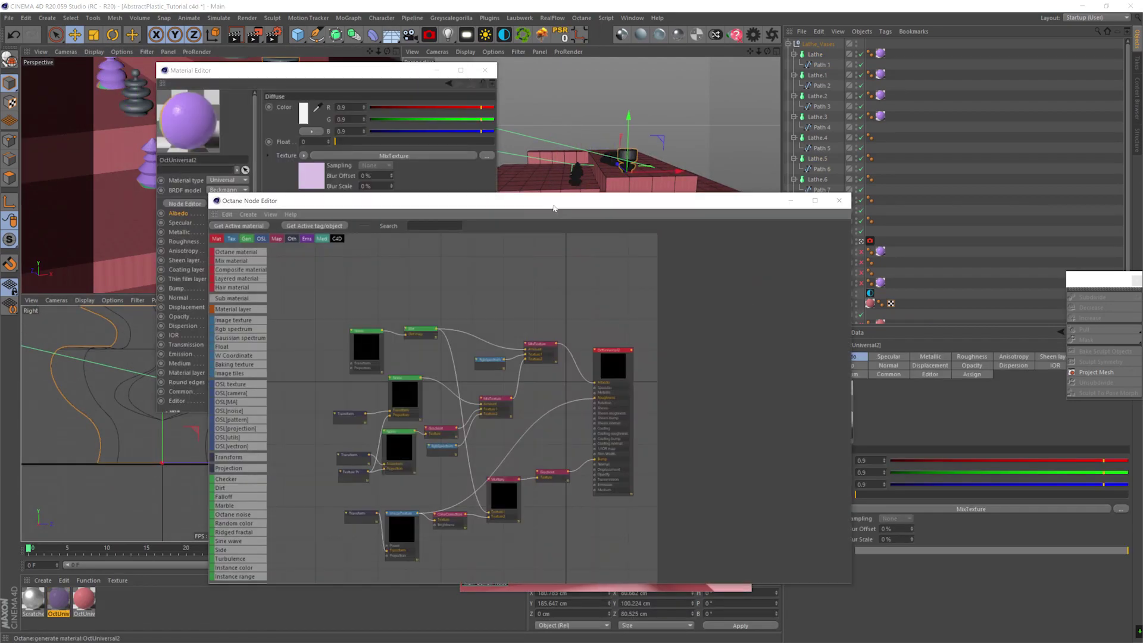
{"action": "left_click", "coordinate": [544, 155]}
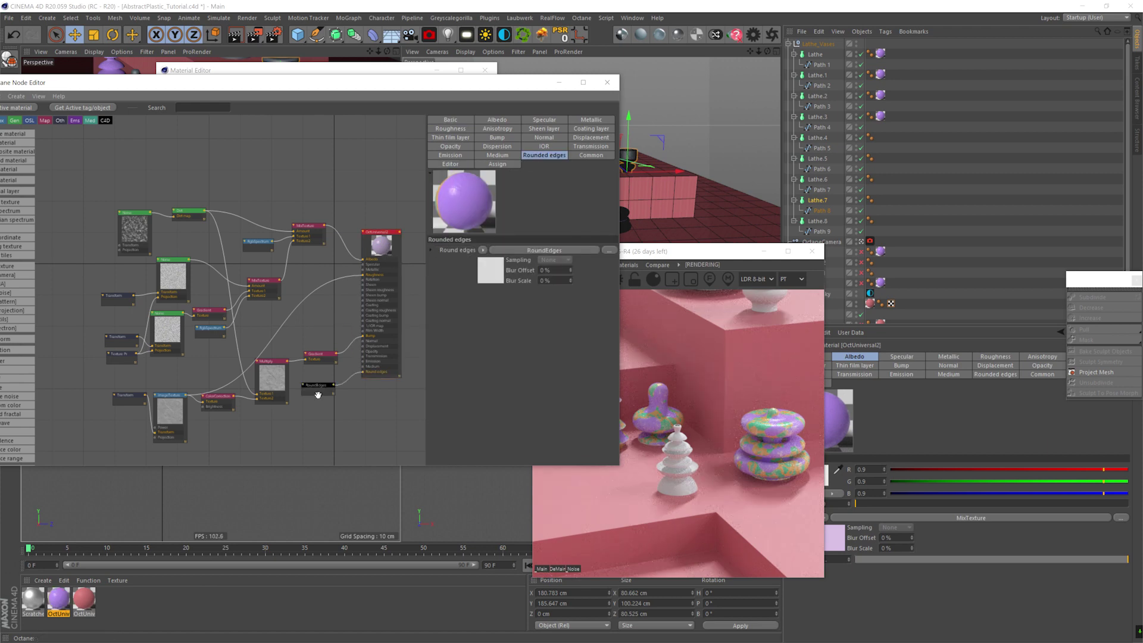
Tidy the RoundEdges node's placement, close the Node Editor and Material Editor, and save the scene.
{"action": "left_click_drag", "start_coordinate": [326, 333], "coordinate": [318, 407]}
{"action": "left_click_drag", "start_coordinate": [501, 152], "coordinate": [468, 157]}
{"action": "left_click", "coordinate": [608, 82]}
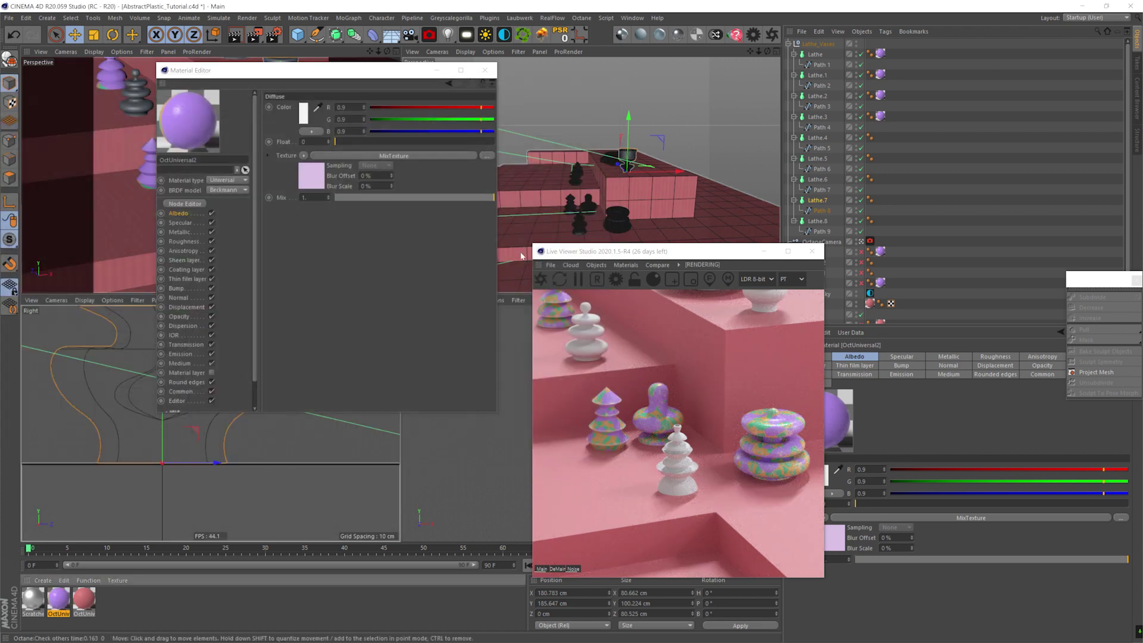
{"action": "left_click", "coordinate": [486, 70]}
{"action": "key", "text": "ctrl+s"}
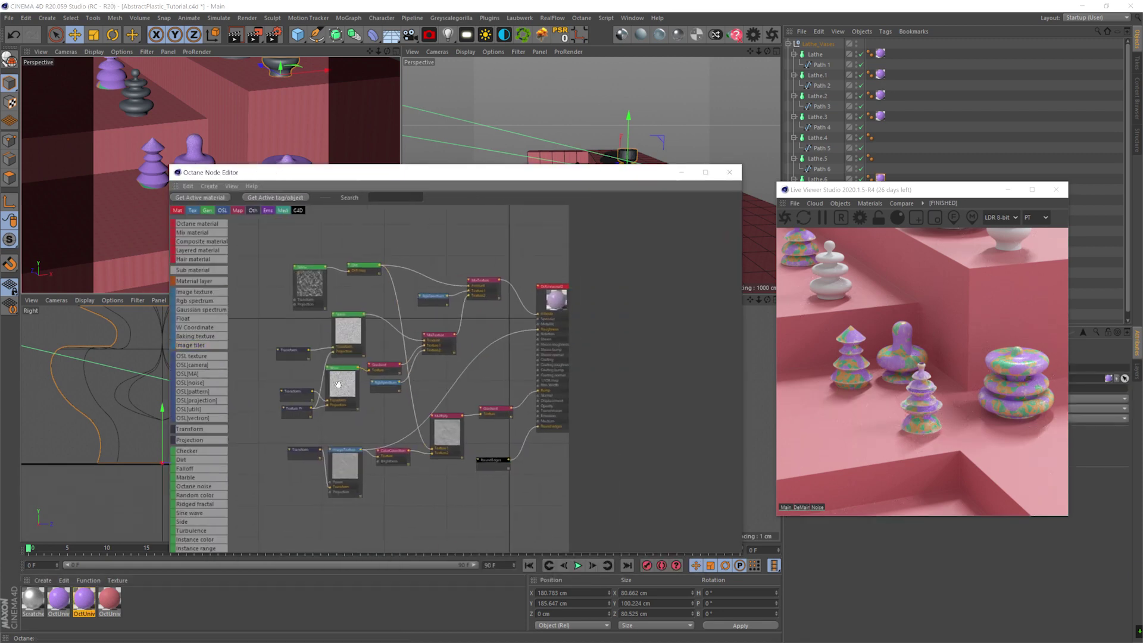
In the duplicated material, replace both Octane noise nodes driving the MixTexture and Gradient with Cinema 4D Noise nodes, and save.
{"action": "left_click_drag", "start_coordinate": [339, 384], "coordinate": [335, 395]}
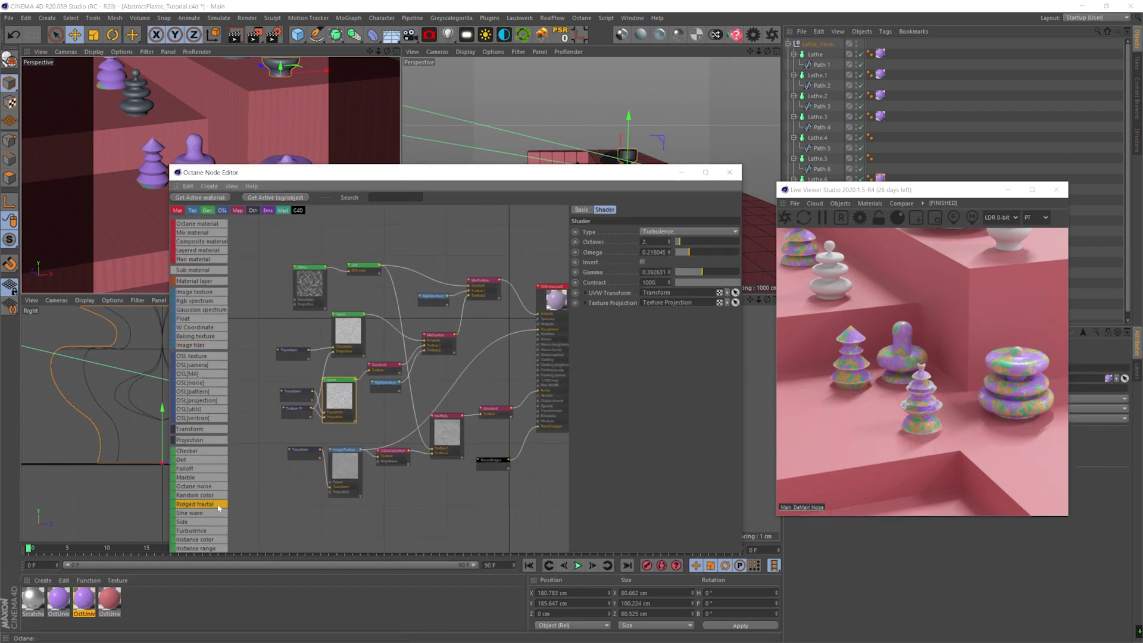
{"action": "scroll", "coordinate": [202, 513], "scroll_direction": "down", "scroll_amount": 5}
{"action": "left_click_drag", "start_coordinate": [296, 431], "coordinate": [369, 375]}
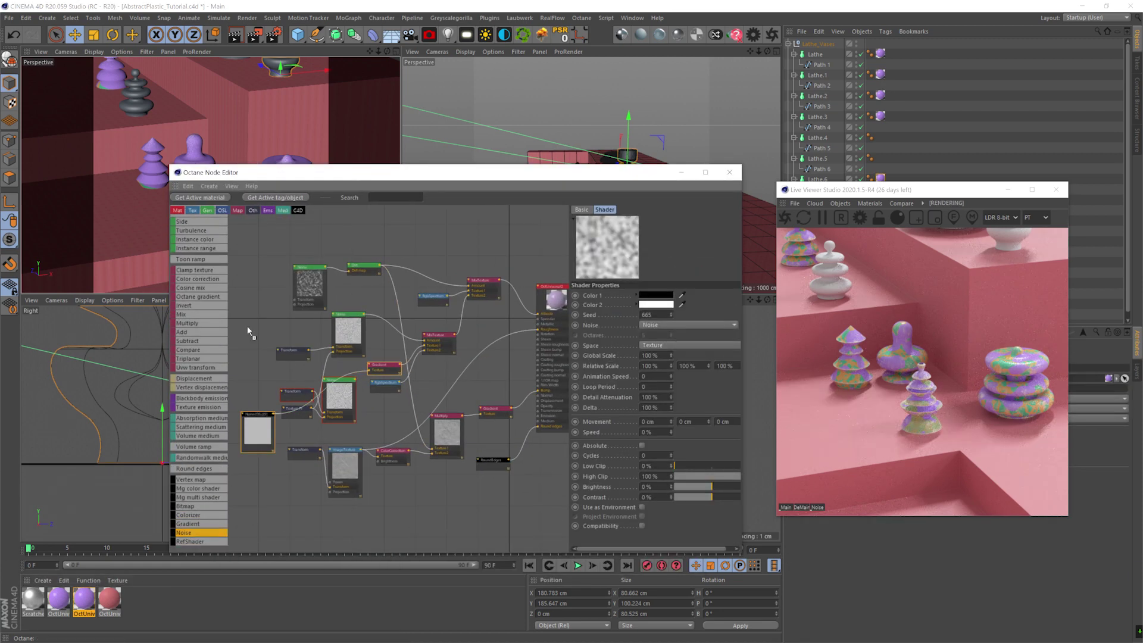
{"action": "left_click_drag", "start_coordinate": [429, 344], "coordinate": [426, 340]}
{"action": "left_click", "coordinate": [347, 316]}
{"action": "key", "text": "Delete"}
{"action": "left_click", "coordinate": [337, 384]}
{"action": "key", "text": "Delete"}
{"action": "left_click_drag", "start_coordinate": [262, 330], "coordinate": [372, 318]}
{"action": "left_click_drag", "start_coordinate": [267, 419], "coordinate": [331, 378]}
{"action": "key", "text": "ctrl+s"}
Solo the lower Noise node and set it to Hama with Contrast 100%, Brightness 38% and Global Scale 130%.
{"action": "right_click", "coordinate": [323, 374]}
{"action": "left_click", "coordinate": [346, 386]}
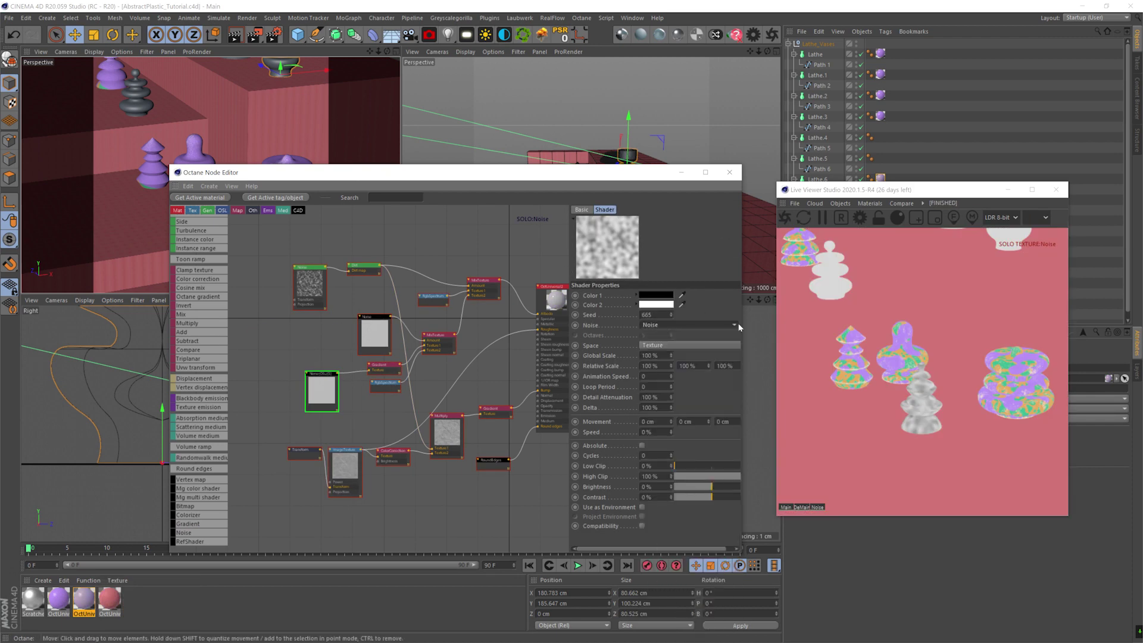
{"action": "left_click", "coordinate": [736, 326]}
{"action": "left_click", "coordinate": [778, 405]}
{"action": "left_click_drag", "start_coordinate": [705, 497], "coordinate": [741, 497]}
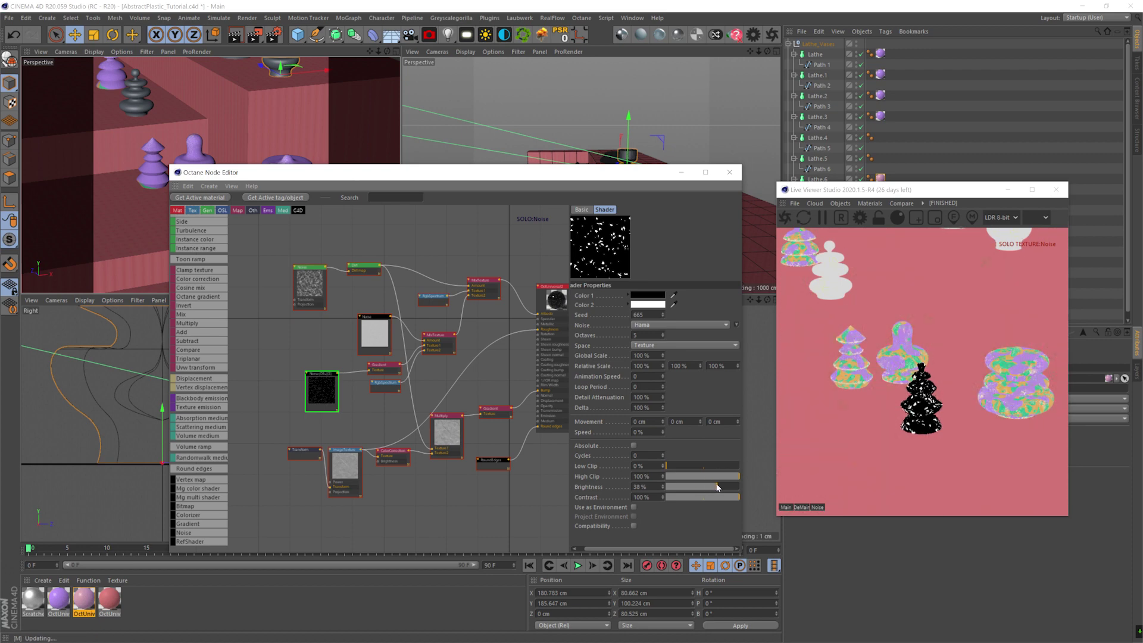
{"action": "left_click", "coordinate": [718, 487]}
{"action": "left_click_drag", "start_coordinate": [663, 356], "coordinate": [664, 359]}
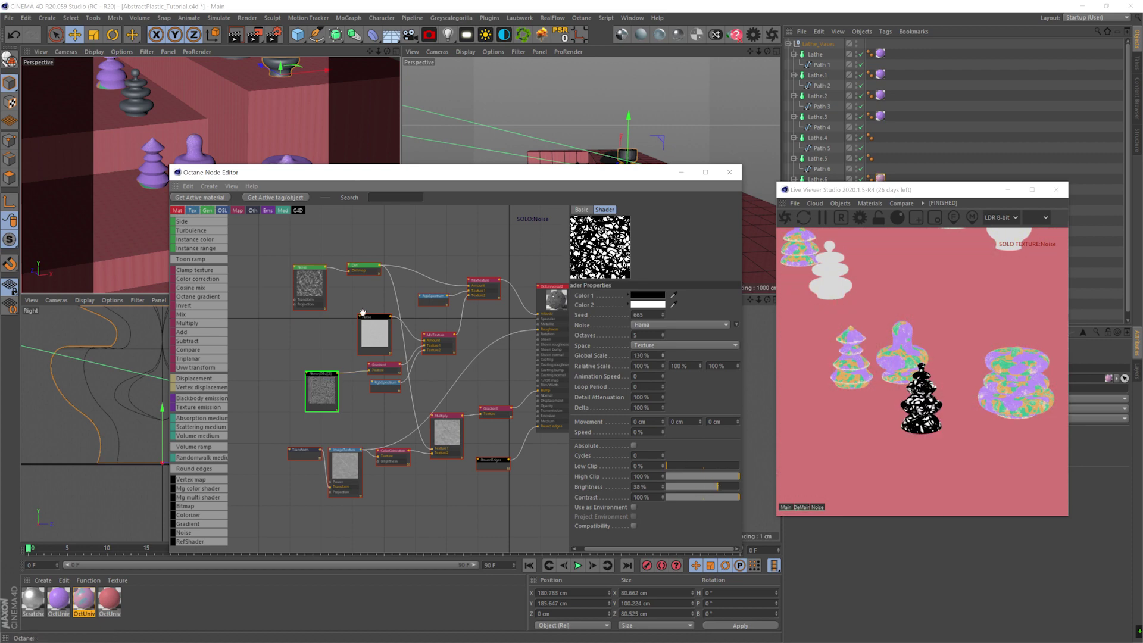
Set the upper Noise to Cranal with Global Scale 298%, Low Clip 25%, High Clip 80% and Contrast 100%, and clear the solo preview.
{"action": "left_click", "coordinate": [374, 334]}
{"action": "left_click", "coordinate": [726, 325]}
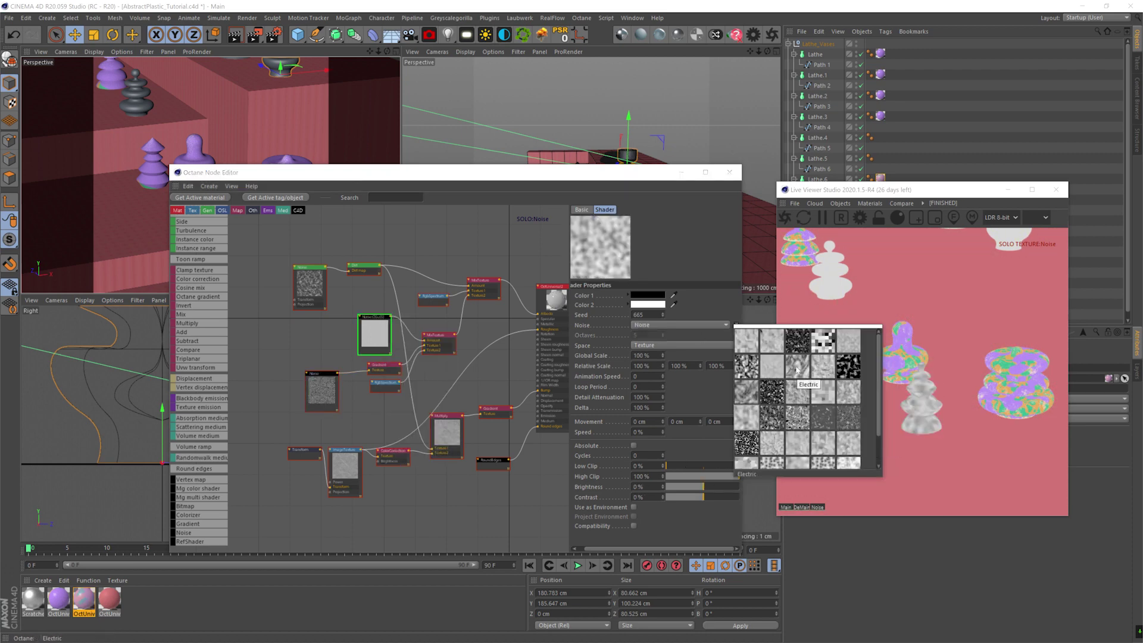
{"action": "left_click", "coordinate": [848, 341]}
{"action": "left_click_drag", "start_coordinate": [706, 497], "coordinate": [746, 485]}
{"action": "left_click", "coordinate": [672, 466]}
{"action": "left_click", "coordinate": [724, 476]}
{"action": "left_click", "coordinate": [682, 466]}
{"action": "left_click_drag", "start_coordinate": [662, 355], "coordinate": [662, 348]}
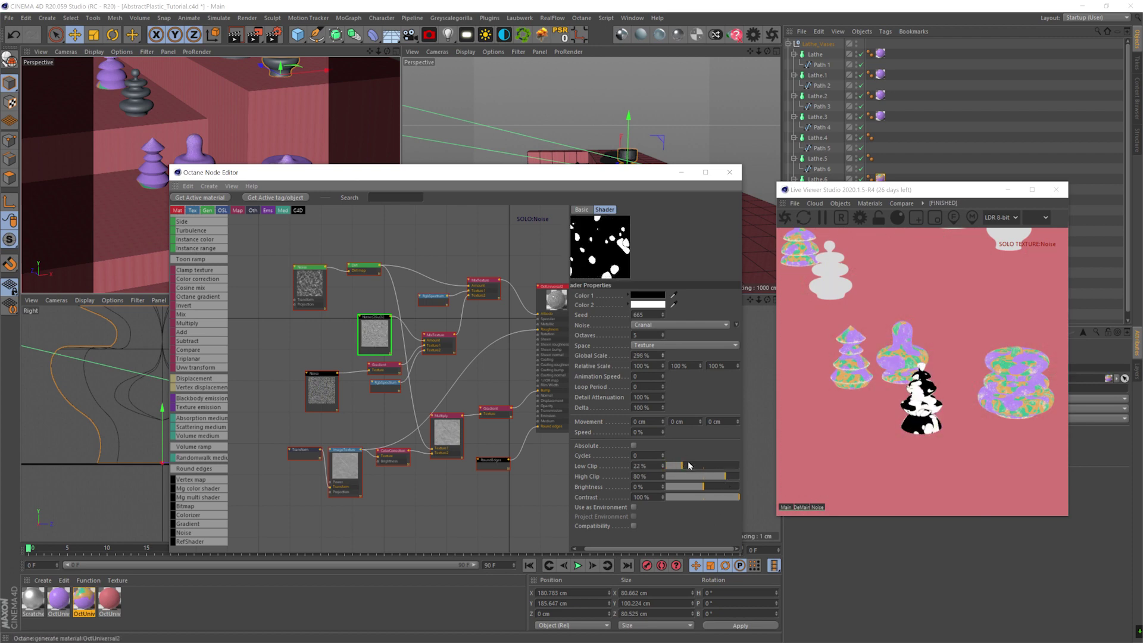
{"action": "left_click_drag", "start_coordinate": [685, 466], "coordinate": [685, 466]}
{"action": "right_click", "coordinate": [373, 316]}
{"action": "left_click", "coordinate": [384, 323]}
Recolor the Gradient node's two knots red and blue using the saved palette swatches.
{"action": "left_click_drag", "start_coordinate": [371, 178], "coordinate": [357, 243]}
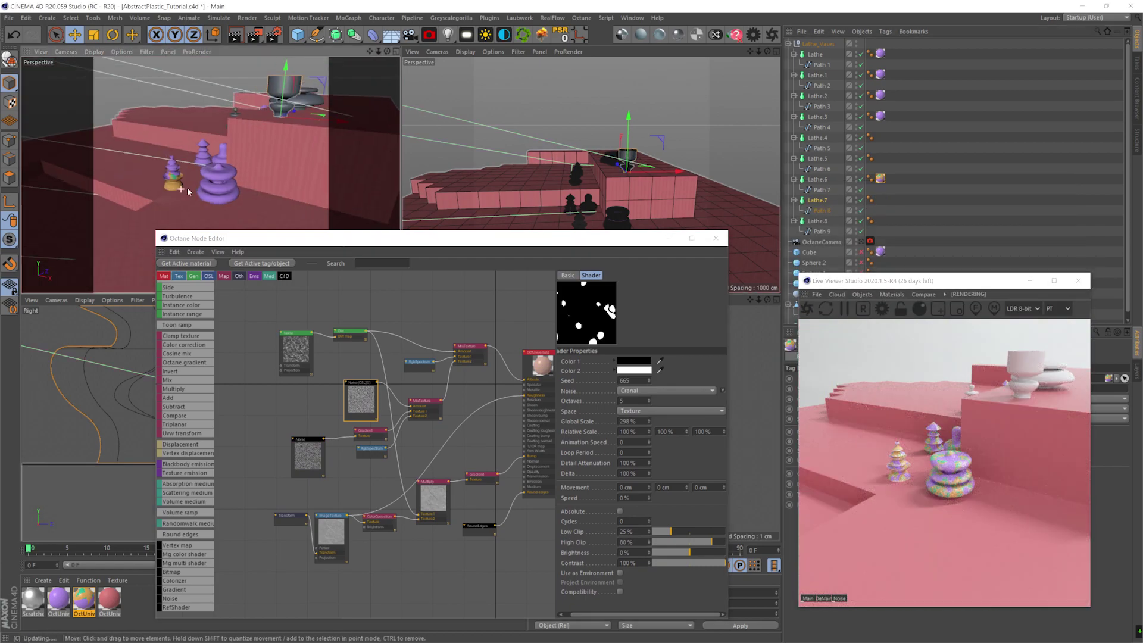
{"action": "scroll", "coordinate": [185, 191], "scroll_direction": "up", "scroll_amount": 5}
{"action": "middle_click_drag", "start_coordinate": [250, 154], "coordinate": [210, 148], "text": "alt"}
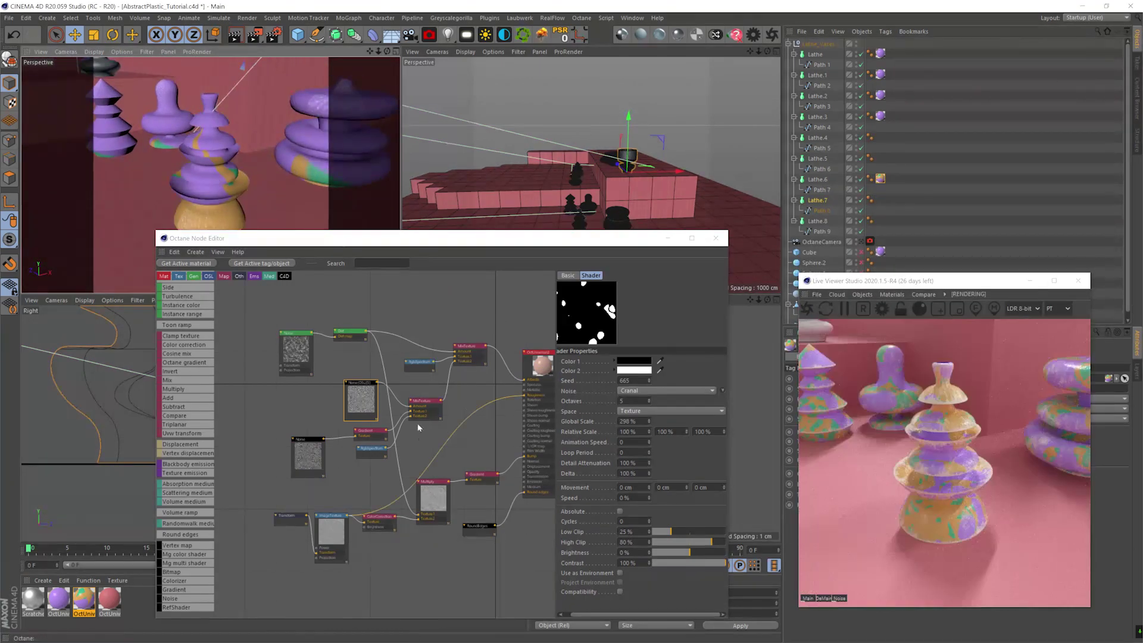
{"action": "left_click", "coordinate": [373, 432]}
{"action": "double_click", "coordinate": [614, 400]}
{"action": "left_click", "coordinate": [560, 432]}
{"action": "left_click", "coordinate": [596, 474]}
{"action": "double_click", "coordinate": [719, 399]}
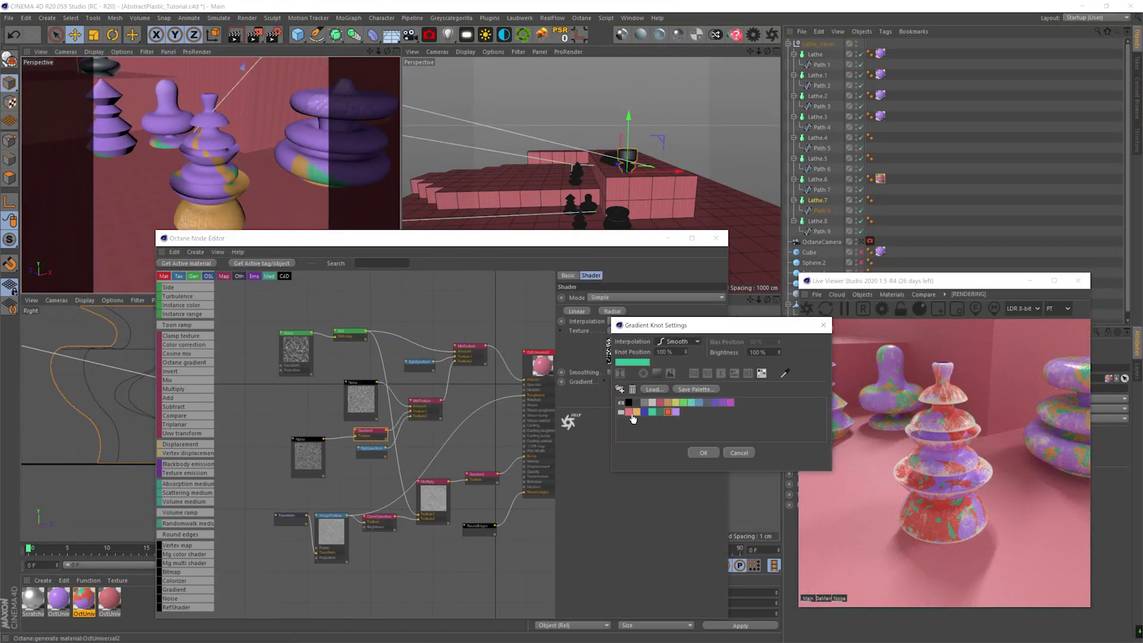
{"action": "left_click", "coordinate": [644, 412]}
{"action": "left_click", "coordinate": [703, 453]}
Set the RgbSpectrum node below the Gradient to the dark green palette swatch.
{"action": "left_click", "coordinate": [371, 449]}
{"action": "left_click", "coordinate": [589, 312]}
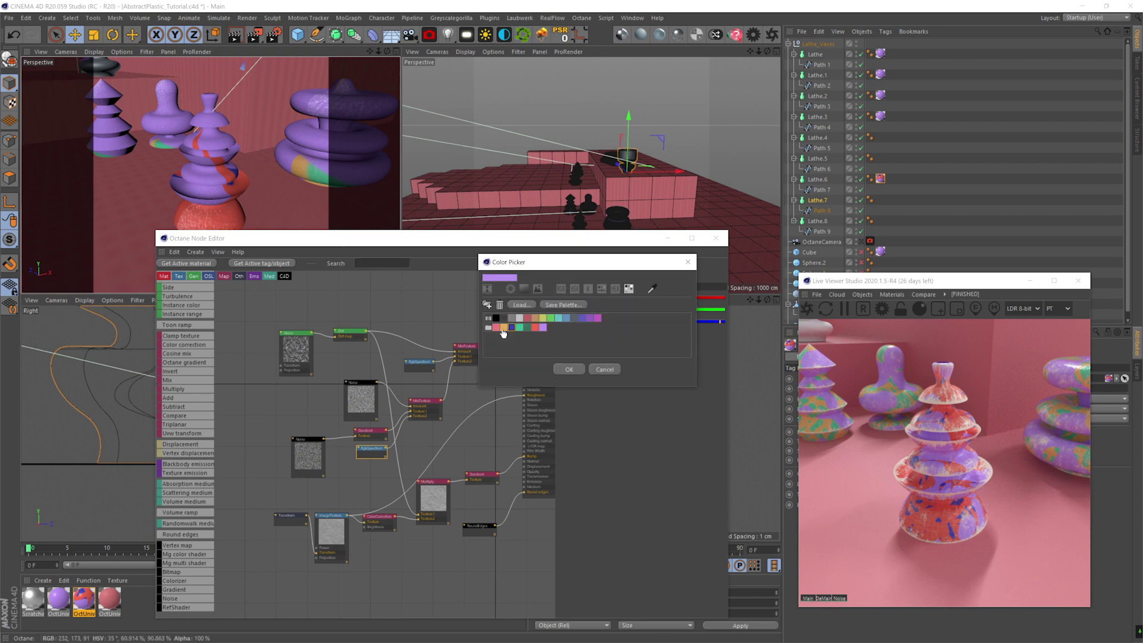
{"action": "left_click", "coordinate": [568, 369]}
{"action": "left_click", "coordinate": [590, 304]}
{"action": "left_click", "coordinate": [521, 312]}
{"action": "left_click", "coordinate": [566, 353]}
{"action": "left_click", "coordinate": [590, 307]}
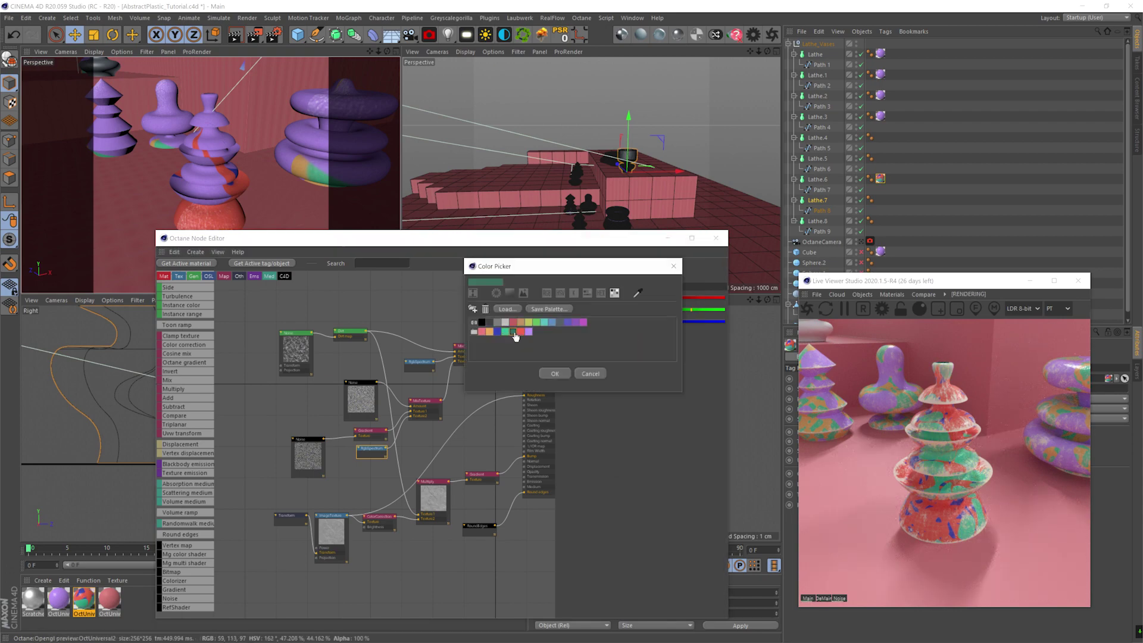
{"action": "left_click", "coordinate": [514, 331]}
{"action": "left_click", "coordinate": [555, 372]}
Set the lower Noise's Brightness to 48%, raise the upper Noise's Brightness, and view the Dirt node's settings.
{"action": "left_click", "coordinate": [309, 440]}
{"action": "left_click_drag", "start_coordinate": [713, 557], "coordinate": [700, 552]}
{"action": "left_click", "coordinate": [360, 398]}
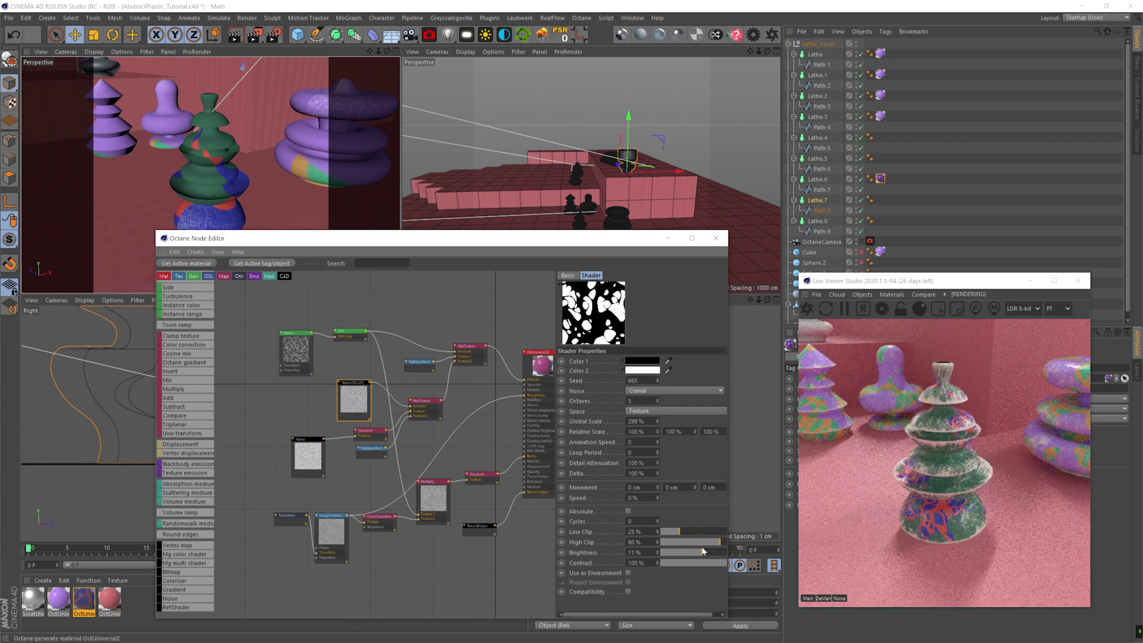
{"action": "left_click", "coordinate": [353, 338]}
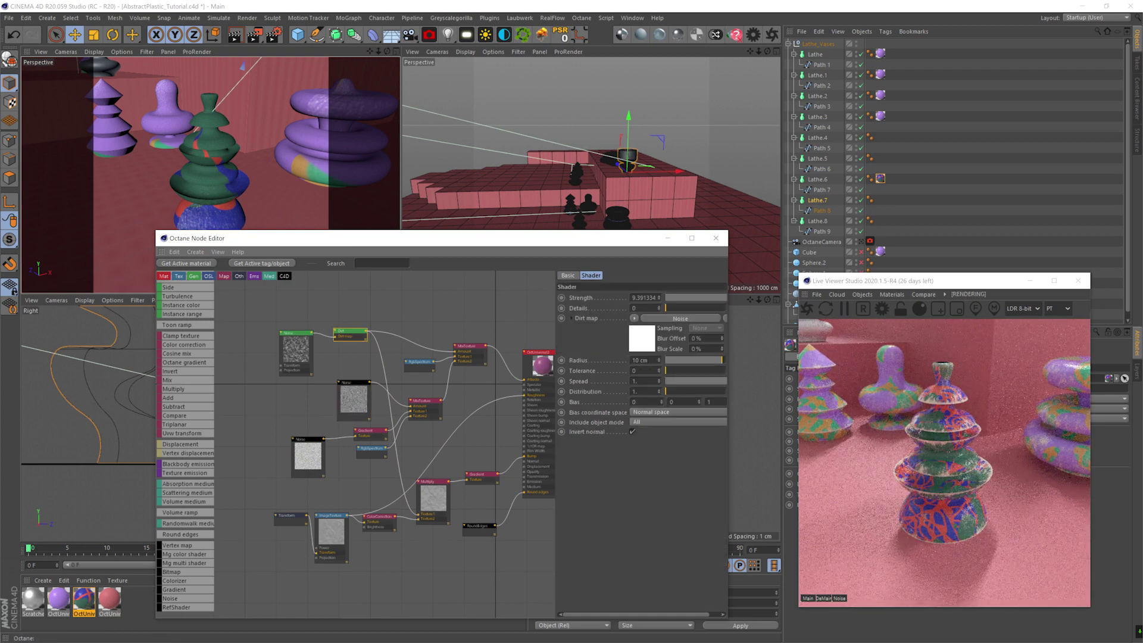
Try the Nutous noise type on the lower Noise node and restore Hama.
{"action": "left_click", "coordinate": [302, 441]}
{"action": "left_click", "coordinate": [718, 393]}
{"action": "left_click", "coordinate": [811, 407]}
{"action": "left_click", "coordinate": [738, 391]}
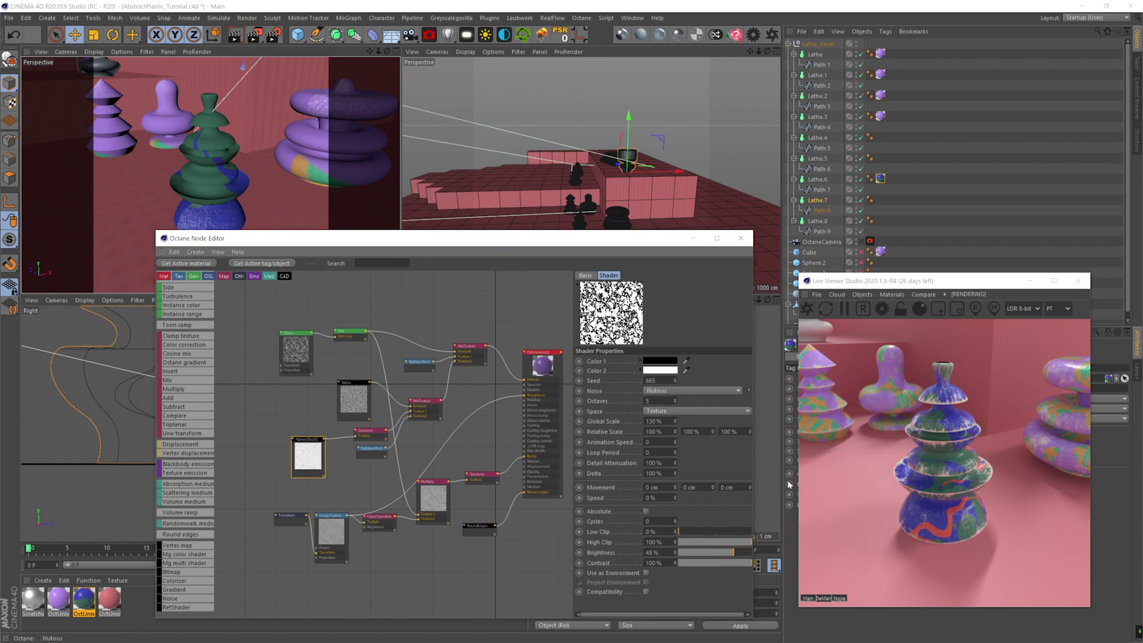
{"action": "left_click", "coordinate": [761, 405]}
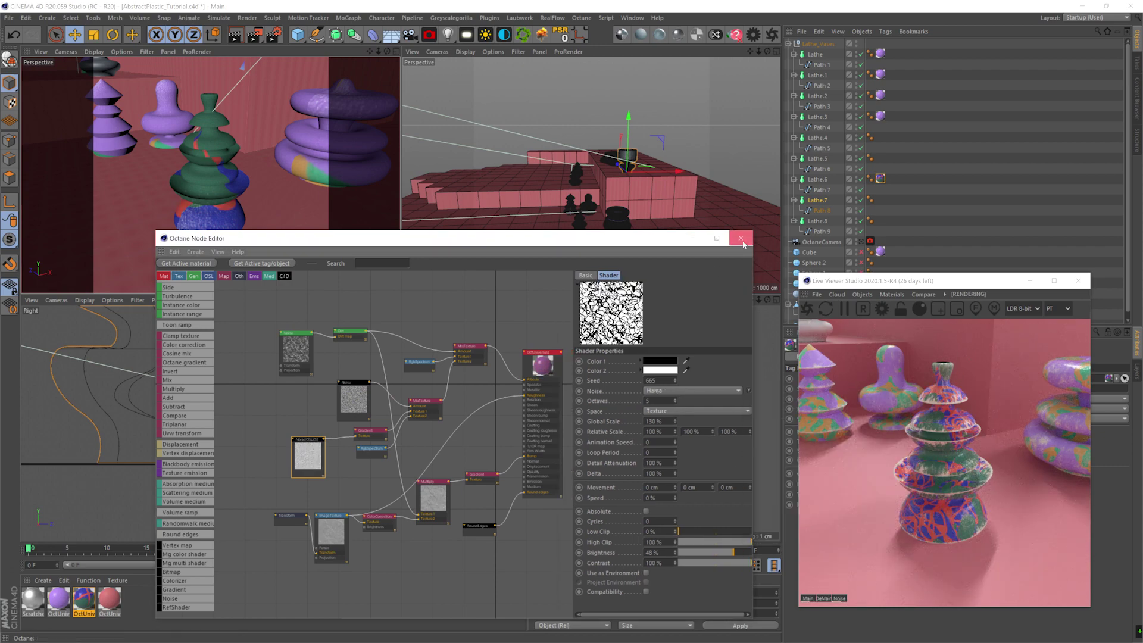
Save the scene, duplicate the new material onto the Lathe.3 vase, and open the copy in the Octane Node Editor.
{"action": "left_click", "coordinate": [741, 241]}
{"action": "key", "text": "ctrl+s"}
{"action": "left_click_drag", "start_coordinate": [84, 600], "coordinate": [109, 601], "text": "ctrl"}
{"action": "double_click", "coordinate": [109, 600]}
{"action": "left_click", "coordinate": [204, 219]}
{"action": "left_click_drag", "start_coordinate": [403, 214], "coordinate": [387, 205]}
{"action": "left_click", "coordinate": [487, 70]}
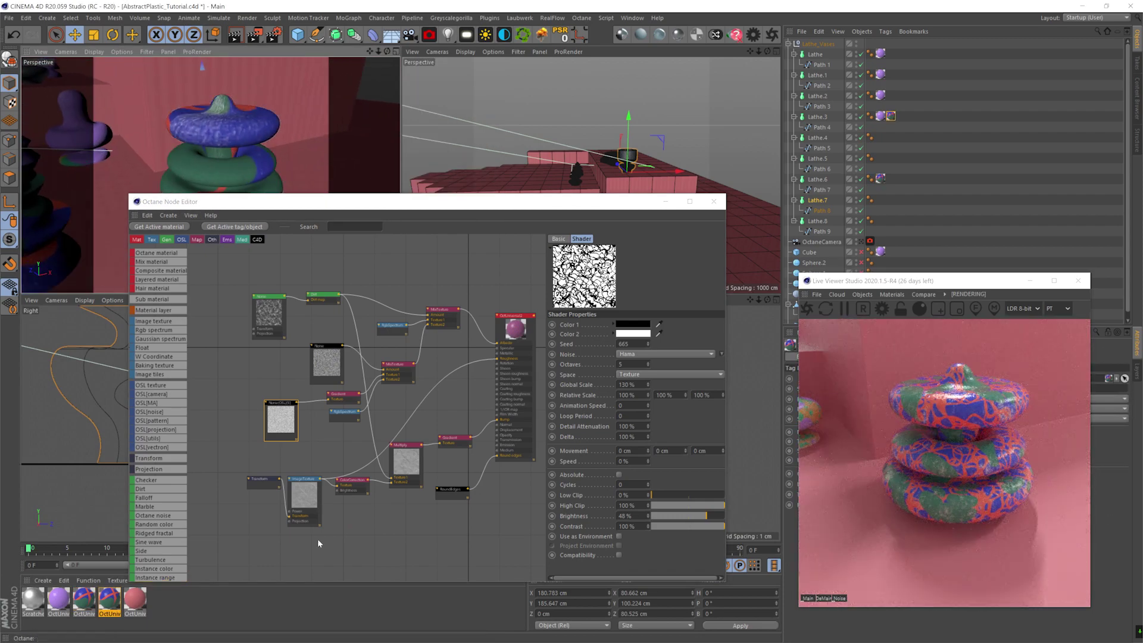
Set the copy's lower Noise to Sema with Global Scale 450% and Brightness 32%.
{"action": "left_click", "coordinate": [665, 353]}
{"action": "left_click", "coordinate": [774, 417]}
{"action": "left_click_drag", "start_coordinate": [706, 515], "coordinate": [698, 517]}
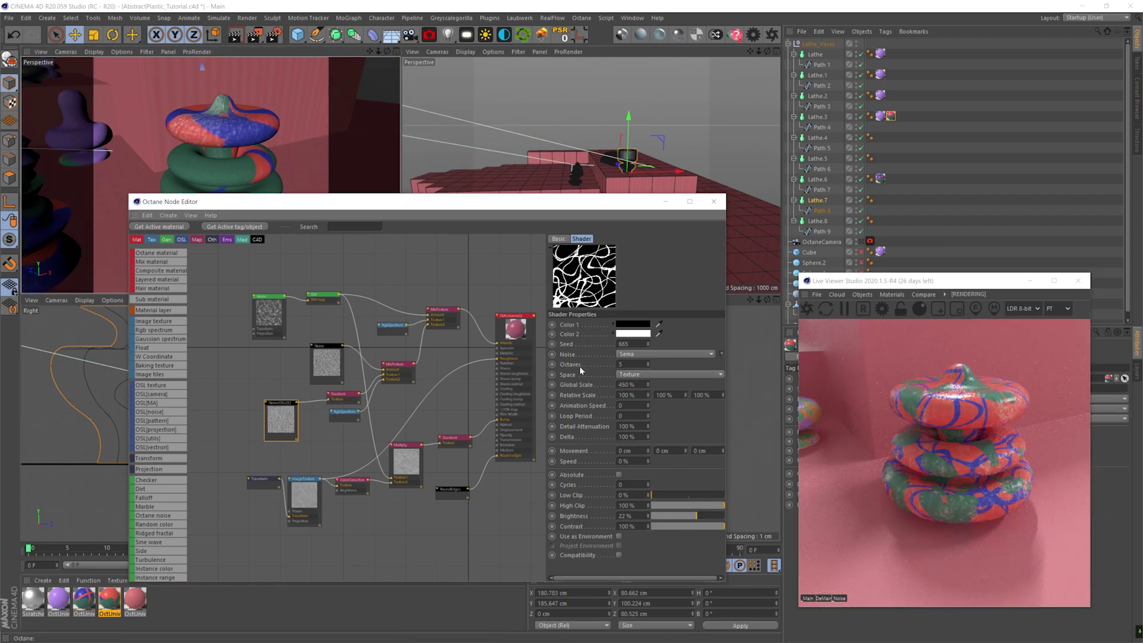
Set the copy's upper Noise to Voronoi 3 with Global Scale 50%, Low Clip 2% and Brightness 49%.
{"action": "left_click", "coordinate": [665, 353]}
{"action": "left_click", "coordinate": [736, 490]}
{"action": "left_click_drag", "start_coordinate": [689, 515], "coordinate": [707, 516]}
{"action": "left_click_drag", "start_coordinate": [638, 384], "coordinate": [557, 378]}
{"action": "type", "text": "50"}
{"action": "key", "text": "Return"}
{"action": "left_click_drag", "start_coordinate": [647, 517], "coordinate": [653, 495]}
{"action": "left_click", "coordinate": [648, 517]}
Spread out the nodes and insert a new MixTexture between the existing color mix and the top MixTexture.
{"action": "middle_click_drag", "start_coordinate": [252, 272], "coordinate": [218, 312]}
{"action": "left_click_drag", "start_coordinate": [217, 312], "coordinate": [425, 313]}
{"action": "scroll", "coordinate": [146, 517], "scroll_direction": "down", "scroll_amount": 3}
{"action": "left_click_drag", "start_coordinate": [149, 568], "coordinate": [401, 352]}
{"action": "left_click_drag", "start_coordinate": [380, 403], "coordinate": [412, 370]}
{"action": "left_click_drag", "start_coordinate": [229, 281], "coordinate": [426, 339]}
{"action": "left_click_drag", "start_coordinate": [427, 313], "coordinate": [421, 288]}
Add a Noise node to the new MixTexture's Amount input and solo that MixTexture.
{"action": "scroll", "coordinate": [165, 571], "scroll_direction": "down", "scroll_amount": 5}
{"action": "left_click", "coordinate": [319, 311]}
{"action": "left_click_drag", "start_coordinate": [336, 311], "coordinate": [400, 359]}
{"action": "right_click", "coordinate": [408, 357]}
{"action": "left_click", "coordinate": [342, 327]}
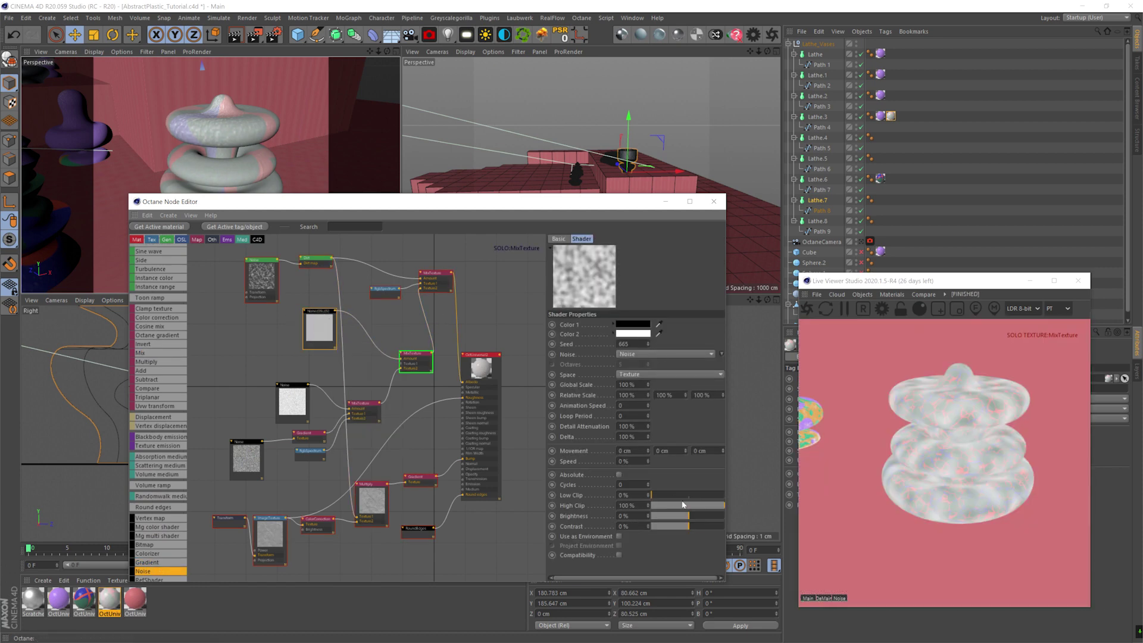
Set the new Noise to Cell Noise in UV (2D) space with Contrast 100% and Global Scale 30%.
{"action": "left_click", "coordinate": [721, 355]}
{"action": "left_click", "coordinate": [812, 368]}
{"action": "left_click_drag", "start_coordinate": [689, 526], "coordinate": [747, 525]}
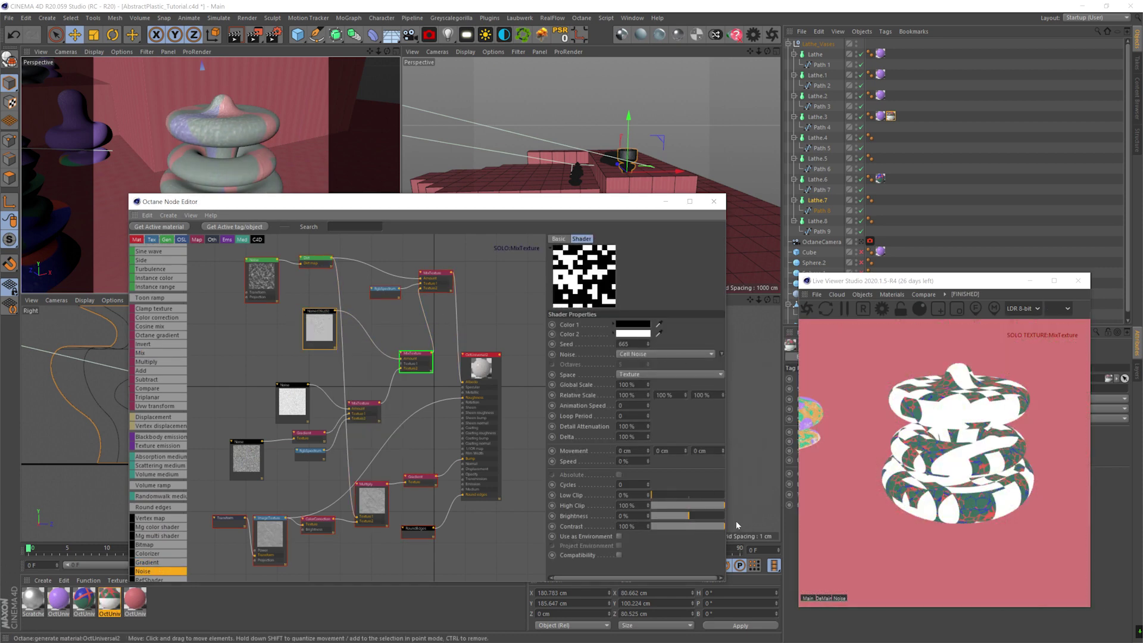
{"action": "left_click", "coordinate": [649, 375]}
{"action": "left_click", "coordinate": [647, 387]}
{"action": "left_click_drag", "start_coordinate": [649, 390], "coordinate": [647, 388]}
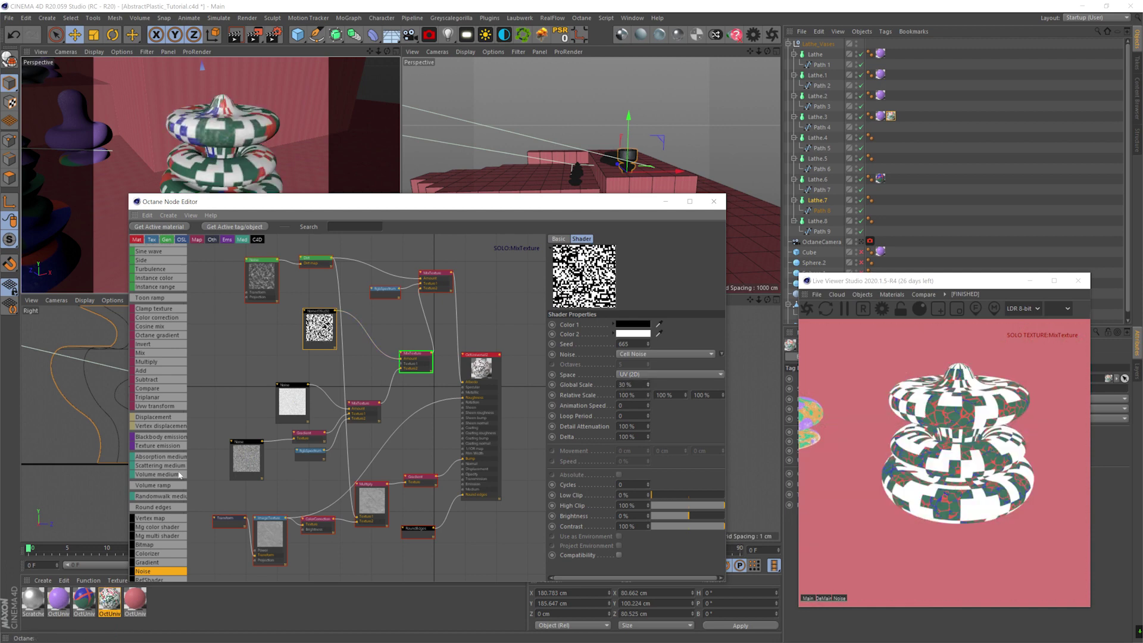
Connect an orange RgbSpectrum node to the new MixTexture's Texture1 input and save the scene.
{"action": "scroll", "coordinate": [162, 415], "scroll_direction": "up", "scroll_amount": 5}
{"action": "scroll", "coordinate": [162, 415], "scroll_direction": "up", "scroll_amount": 4}
{"action": "left_click_drag", "start_coordinate": [156, 273], "coordinate": [348, 362]}
{"action": "left_click_drag", "start_coordinate": [375, 363], "coordinate": [402, 363]}
{"action": "left_click", "coordinate": [364, 364]}
{"action": "left_click", "coordinate": [585, 274]}
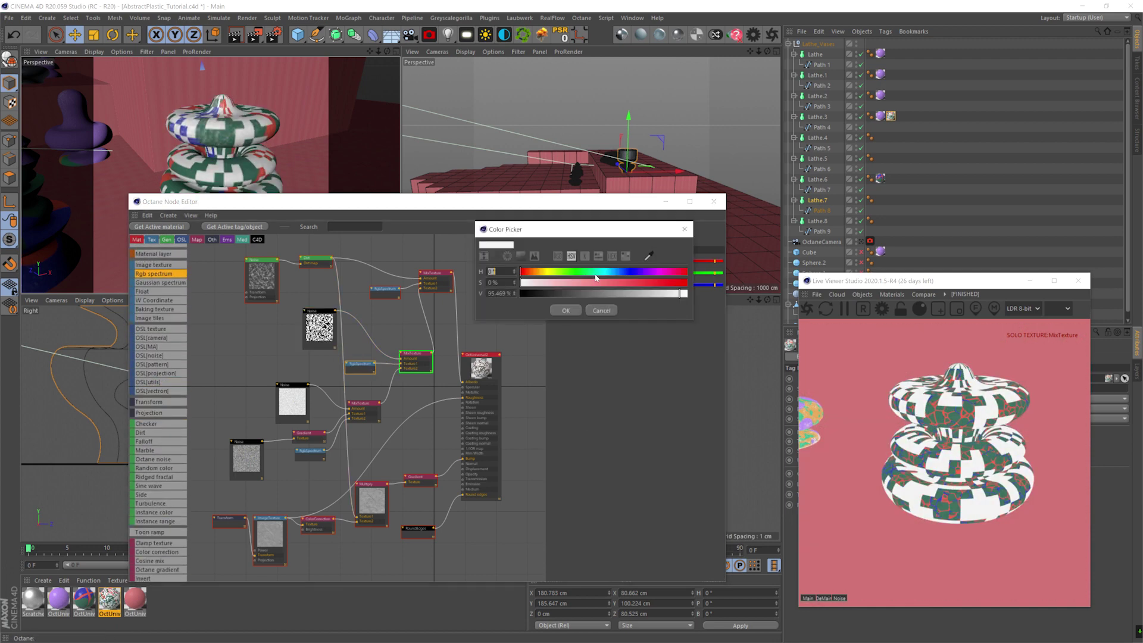
{"action": "left_click", "coordinate": [625, 256]}
{"action": "double_click", "coordinate": [501, 296]}
{"action": "left_click", "coordinate": [425, 357]}
{"action": "key", "text": "ctrl+z"}
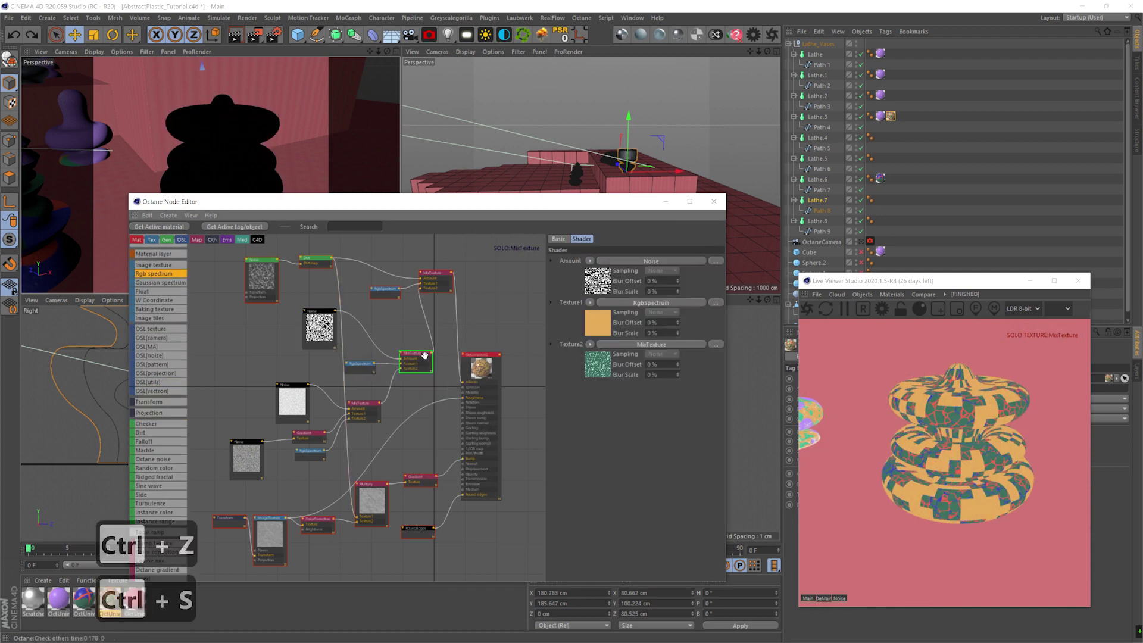
{"action": "key", "text": "ctrl+s"}
Rearrange the Cell Noise, Dirt and upper noise nodes to free space before the new MixTexture.
{"action": "left_click_drag", "start_coordinate": [319, 321], "coordinate": [308, 315]}
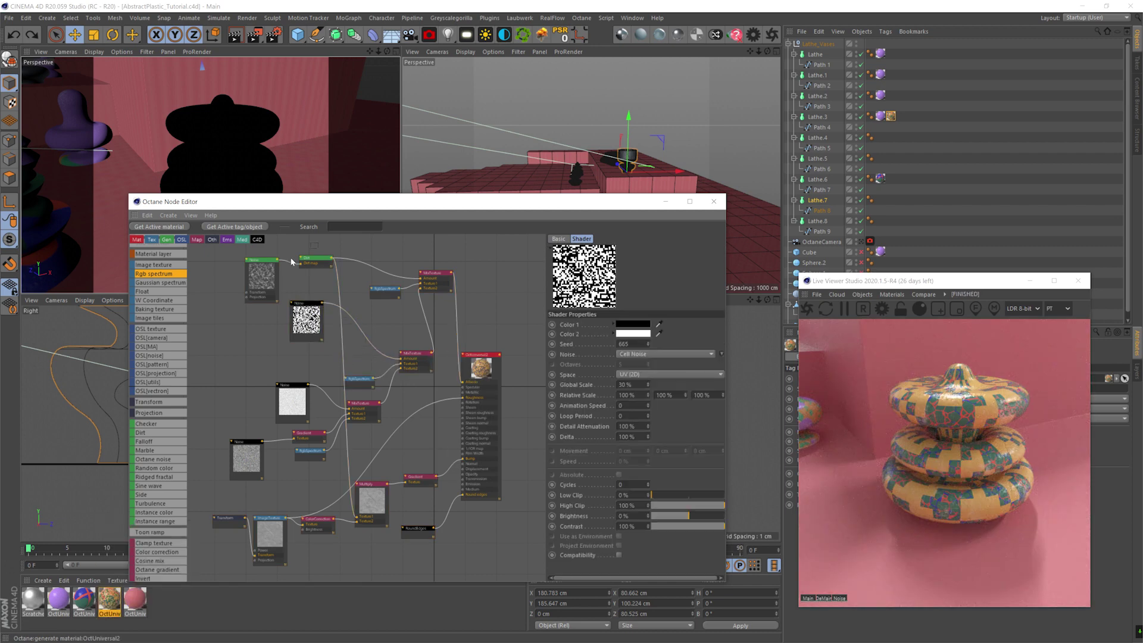
{"action": "left_click_drag", "start_coordinate": [316, 245], "coordinate": [262, 278]}
{"action": "left_click_drag", "start_coordinate": [311, 260], "coordinate": [209, 277]}
{"action": "left_click_drag", "start_coordinate": [307, 316], "coordinate": [293, 308]}
Multiply the Cell Noise with the Voronoi noise as the new MixTexture's Amount, and set the Cell Noise Brightness to 15%.
{"action": "scroll", "coordinate": [162, 524], "scroll_direction": "down", "scroll_amount": 3}
{"action": "left_click_drag", "start_coordinate": [161, 521], "coordinate": [349, 333]}
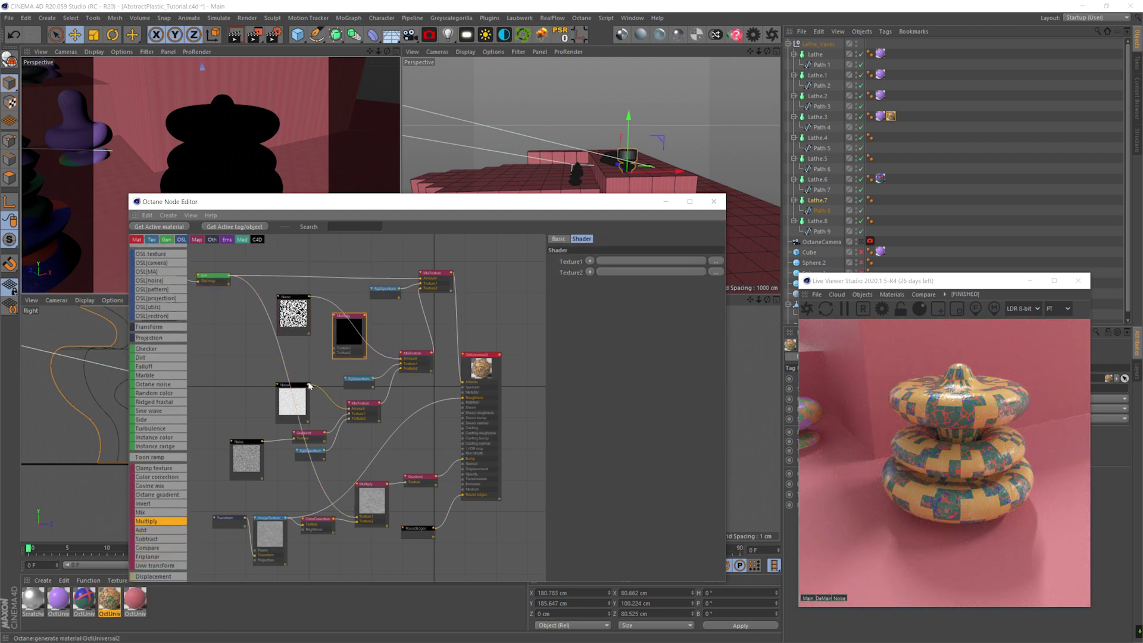
{"action": "left_click", "coordinate": [400, 361]}
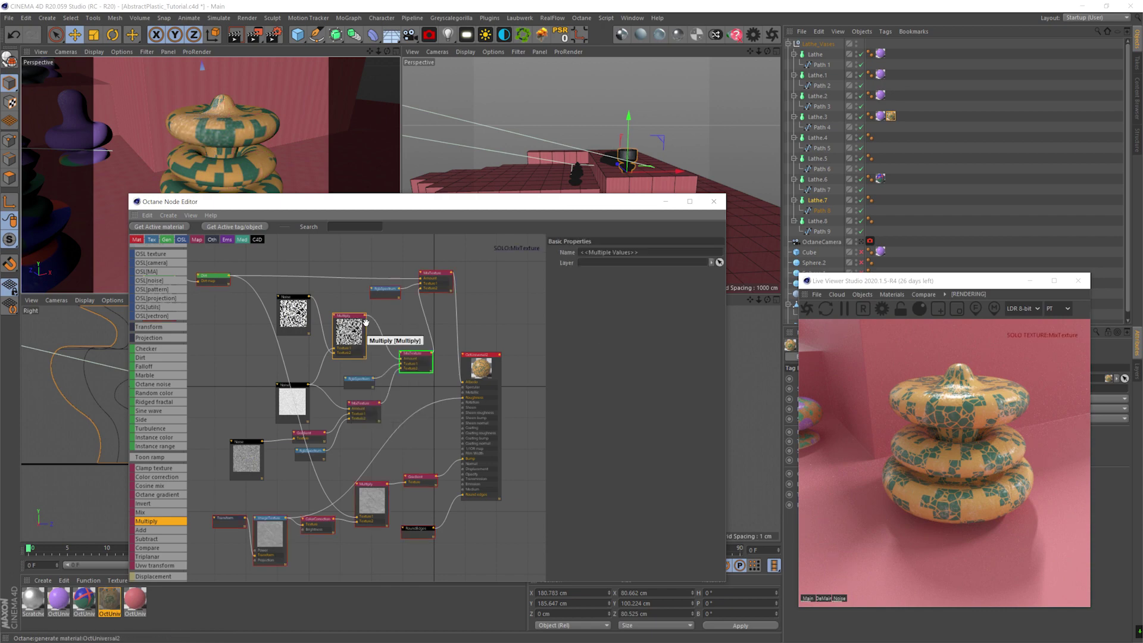
{"action": "left_click", "coordinate": [362, 322]}
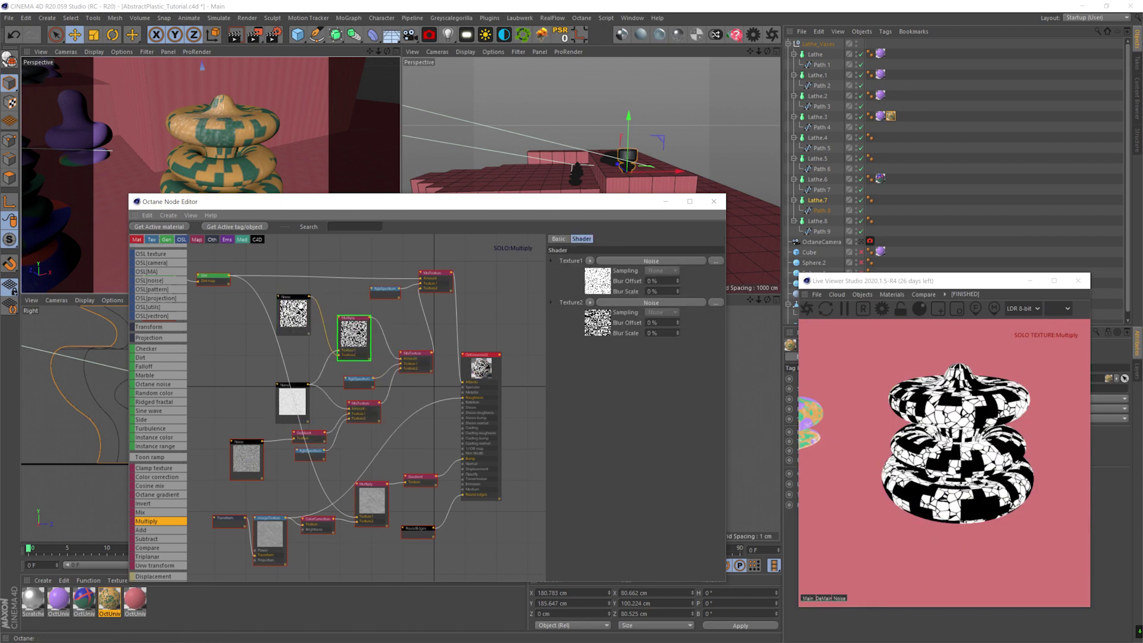
{"action": "left_click", "coordinate": [303, 315]}
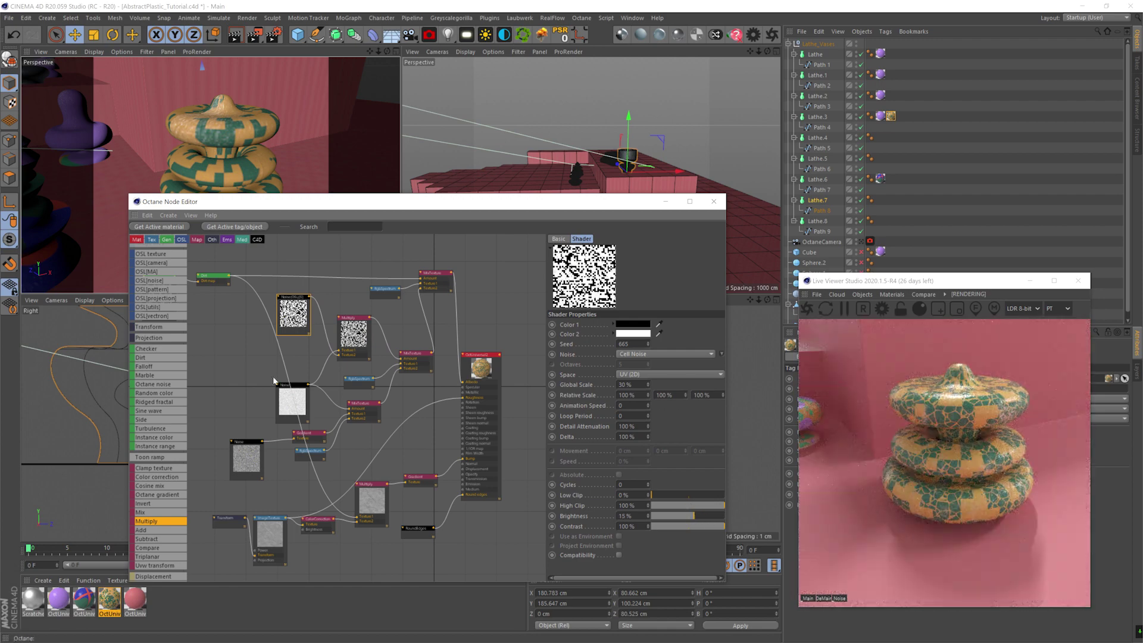
Replace the Multiply with an Add node combining both noises, set the Cell Noise Brightness to -14%, and save.
{"action": "left_click", "coordinate": [291, 401]}
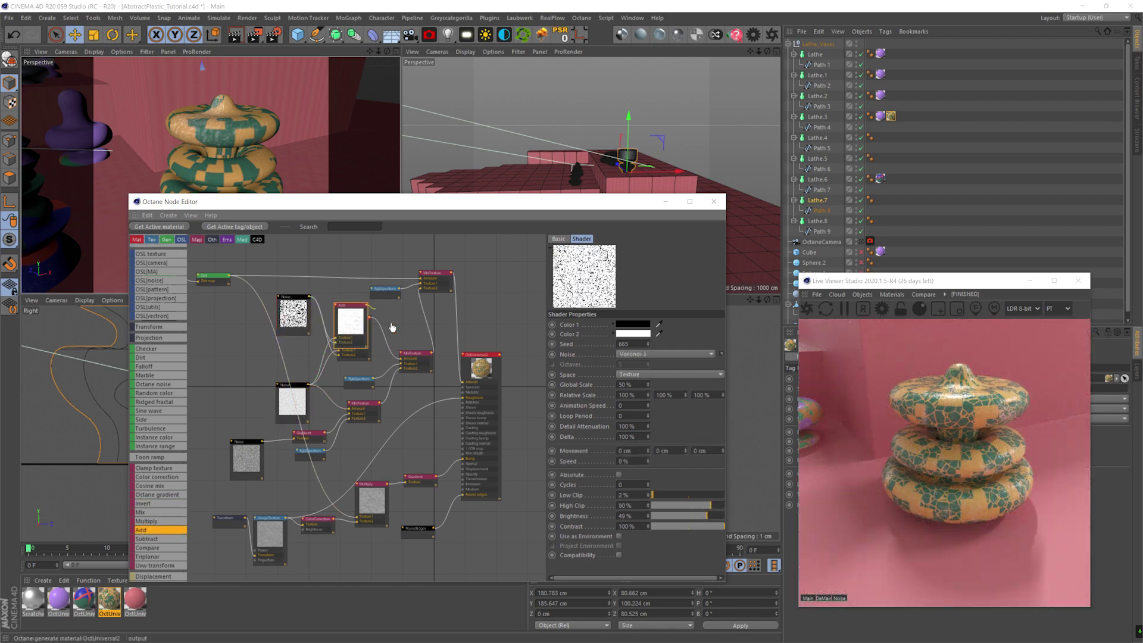
{"action": "left_click_drag", "start_coordinate": [366, 310], "coordinate": [372, 324]}
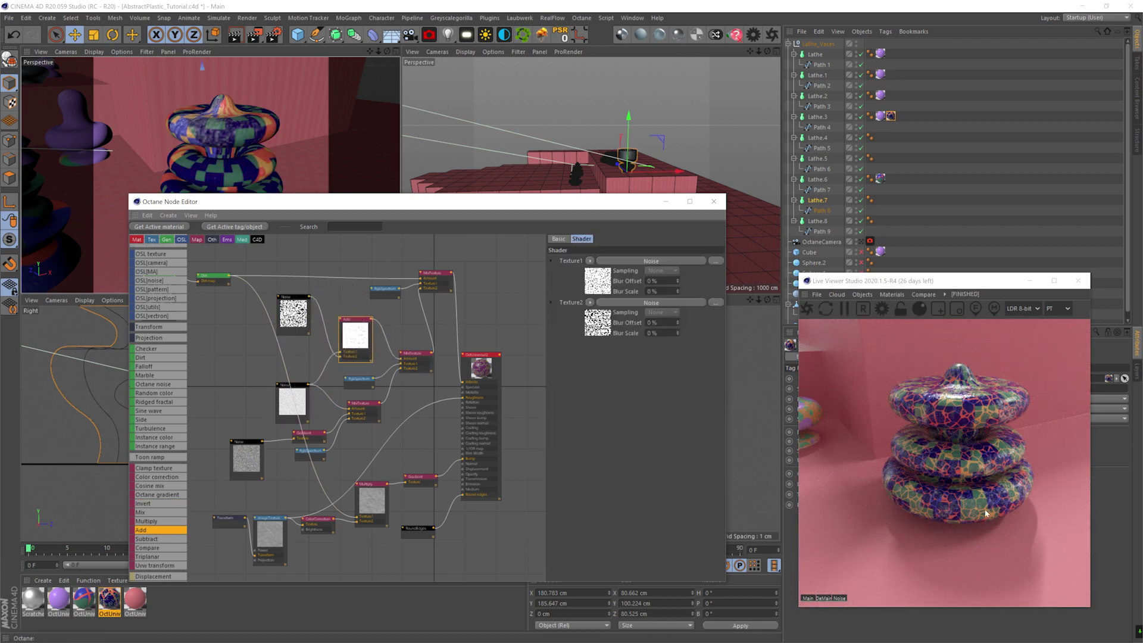
{"action": "left_click", "coordinate": [291, 296]}
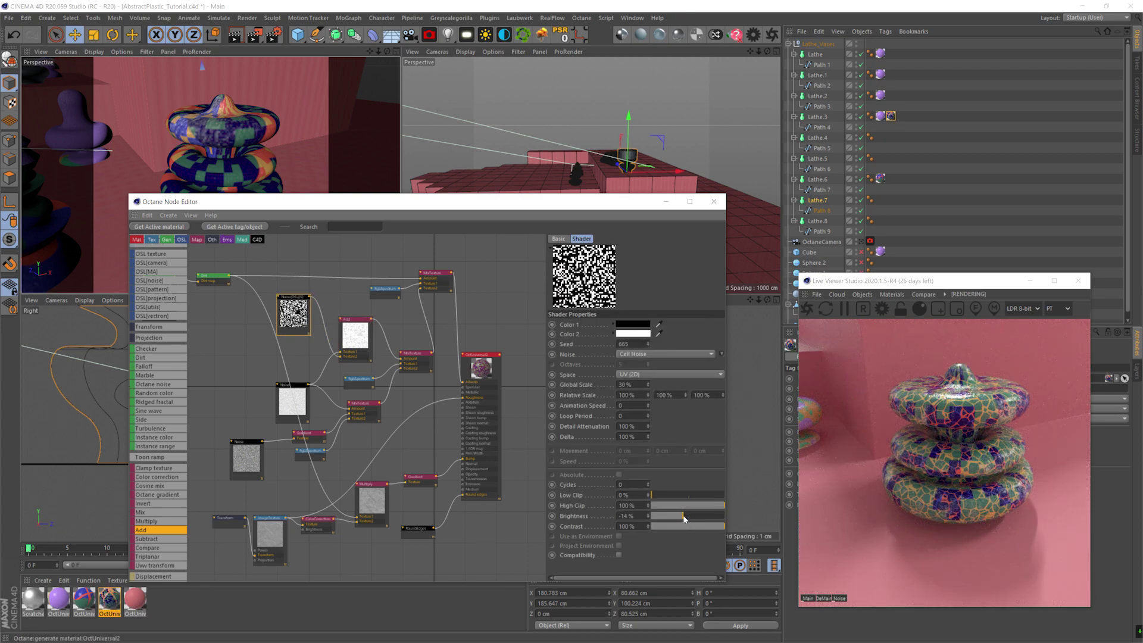
{"action": "key", "text": "ctrl+s"}
Recolor the knots of the Lathe.3 material's Gradient node purple and coral red from the palette.
{"action": "mouse_move", "coordinate": [357, 201]}
{"action": "left_mouse_down"}
{"action": "mouse_move", "coordinate": [426, 218]}
{"action": "mouse_move", "coordinate": [368, 197]}
{"action": "left_mouse_up"}
{"action": "left_click", "coordinate": [319, 446]}
{"action": "left_click", "coordinate": [84, 598]}
{"action": "left_click", "coordinate": [108, 594]}
{"action": "left_click", "coordinate": [331, 430]}
{"action": "double_click", "coordinate": [612, 357]}
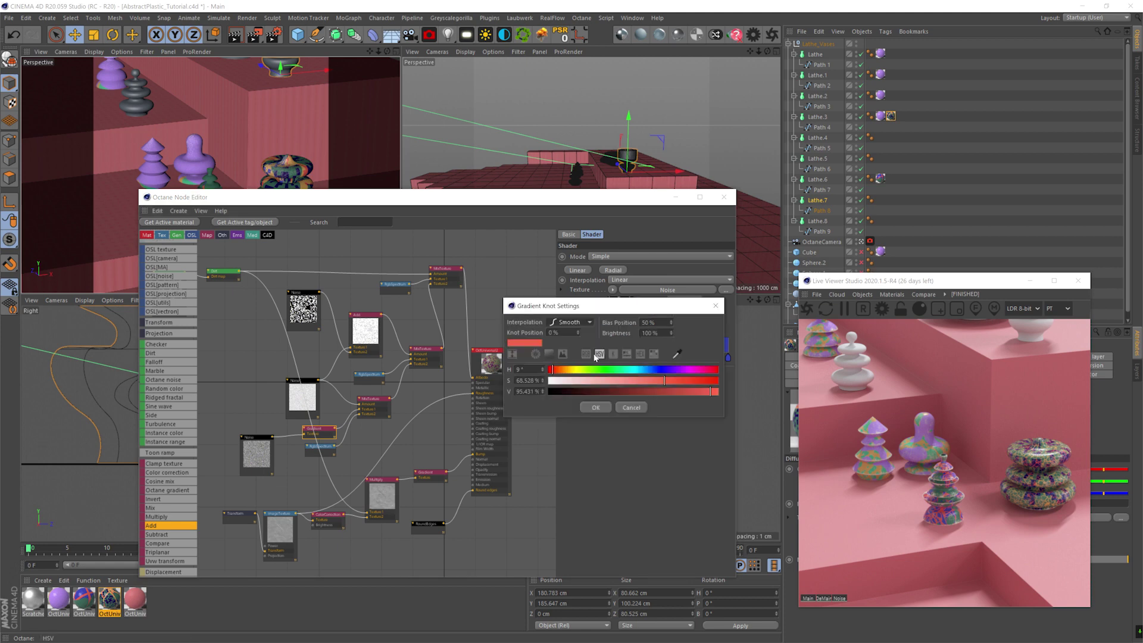
{"action": "left_click", "coordinate": [654, 353]}
{"action": "left_click", "coordinate": [595, 433]}
{"action": "double_click", "coordinate": [727, 357]}
{"action": "left_click", "coordinate": [636, 374]}
{"action": "left_click", "coordinate": [710, 415]}
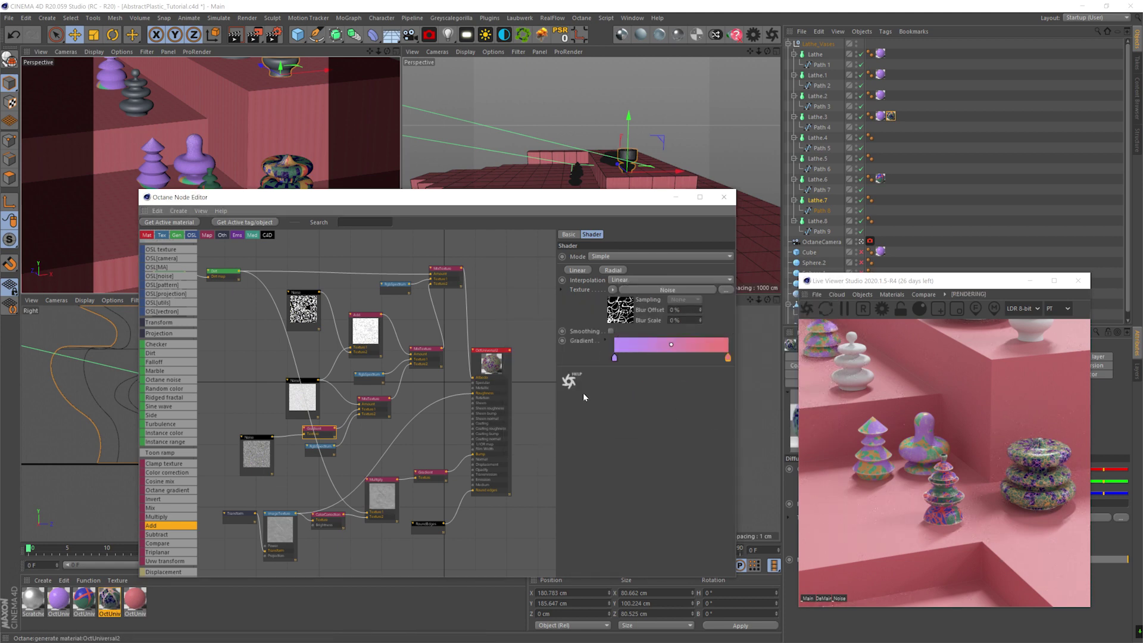
Set the Voronoi 3 noise's Global Scale to 150% and save the project.
{"action": "left_click", "coordinate": [322, 446]}
{"action": "left_click", "coordinate": [319, 429]}
{"action": "left_click", "coordinate": [303, 384]}
{"action": "type", "text": "150"}
{"action": "key", "text": "Return"}
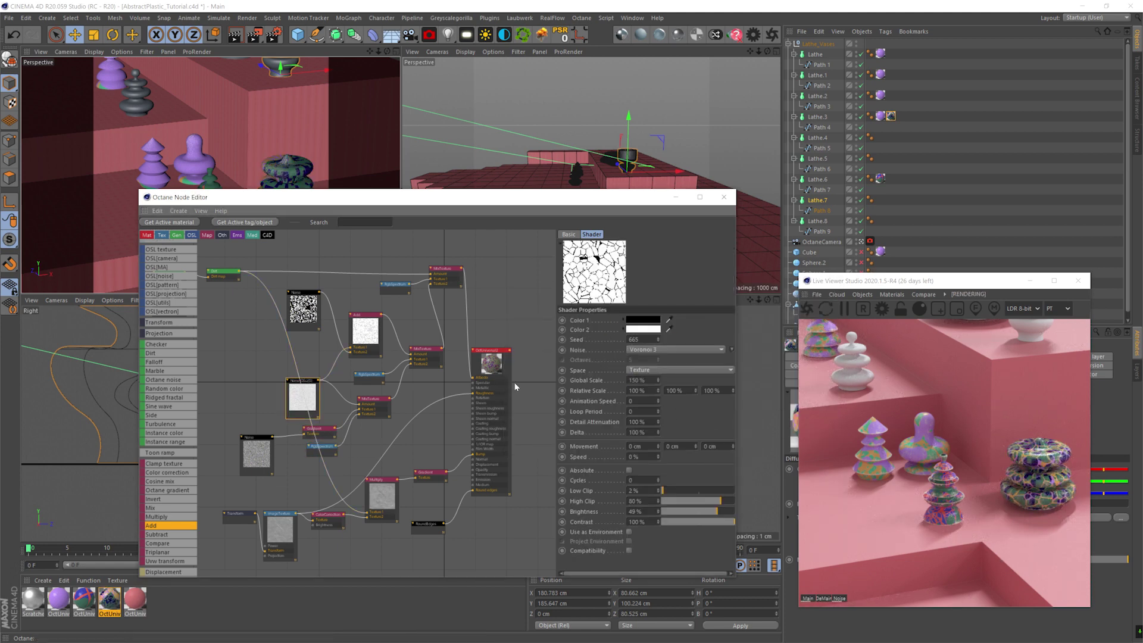
{"action": "key", "text": "ctrl+s"}
Try a paler pink as the set material's diffuse color and close the material and node editors.
{"action": "double_click", "coordinate": [135, 598]}
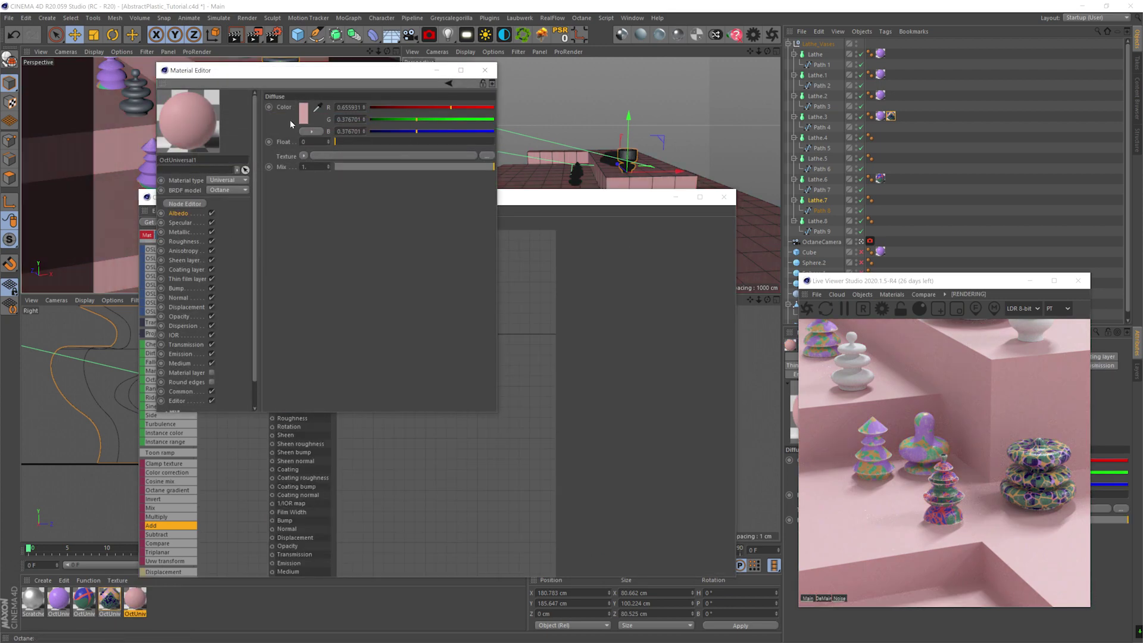
{"action": "left_click", "coordinate": [485, 70]}
{"action": "left_click", "coordinate": [724, 197]}
Enlarge the knob-topped Lathe.2 vase, shift the neighbouring tree-shaped vase forward, and save.
{"action": "left_click", "coordinate": [194, 158]}
{"action": "key", "text": "t"}
{"action": "left_click_drag", "start_coordinate": [209, 161], "coordinate": [162, 195]}
{"action": "left_click", "coordinate": [153, 173]}
{"action": "left_click", "coordinate": [136, 98]}
{"action": "key", "text": "ctrl+s"}
Recolor the set material deep red and apply a copy of the purple material to the Lathe.5 vase.
{"action": "double_click", "coordinate": [135, 599]}
{"action": "left_click", "coordinate": [215, 200]}
{"action": "left_click_drag", "start_coordinate": [58, 599], "coordinate": [136, 98], "text": "ctrl"}
Leave the OctaneCamera view, frame Lathe.5, and solo the Turbulence noise of its material for inspection.
{"action": "right_click", "coordinate": [255, 412]}
{"action": "left_click", "coordinate": [273, 419]}
{"action": "left_click", "coordinate": [861, 242]}
{"action": "left_click", "coordinate": [484, 71]}
{"action": "key", "text": "s"}
{"action": "right_click", "coordinate": [253, 411]}
{"action": "left_click", "coordinate": [271, 419]}
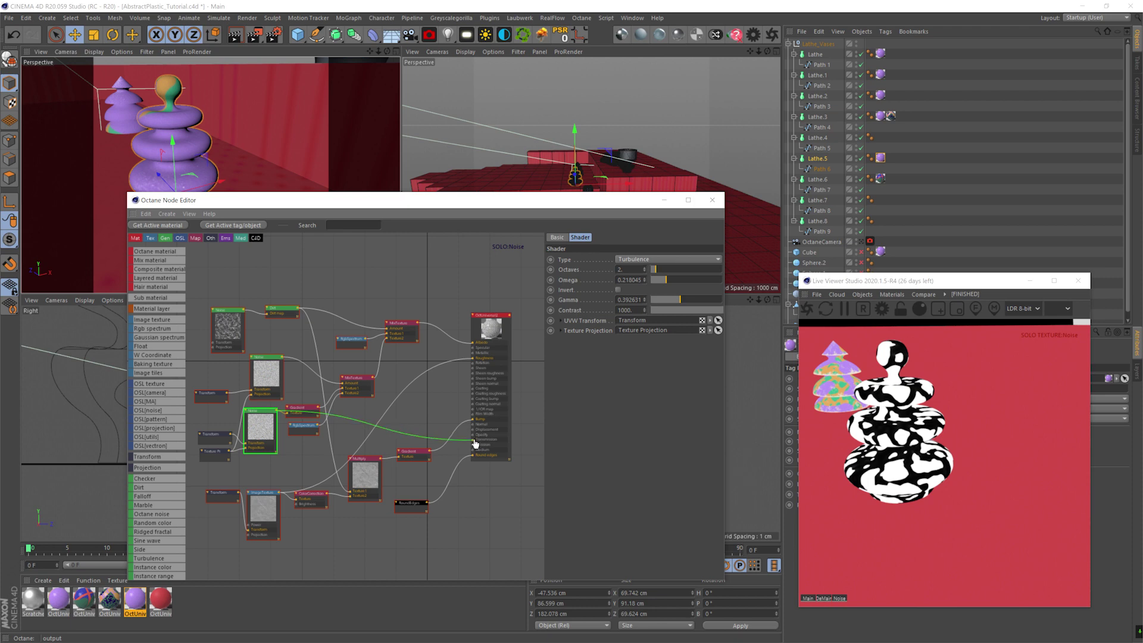
Connect the Turbulence noise to the material's Transmission input, spread out the upper MixTexture and RgbSpectrum nodes, and disable the solo.
{"action": "left_click", "coordinate": [491, 324]}
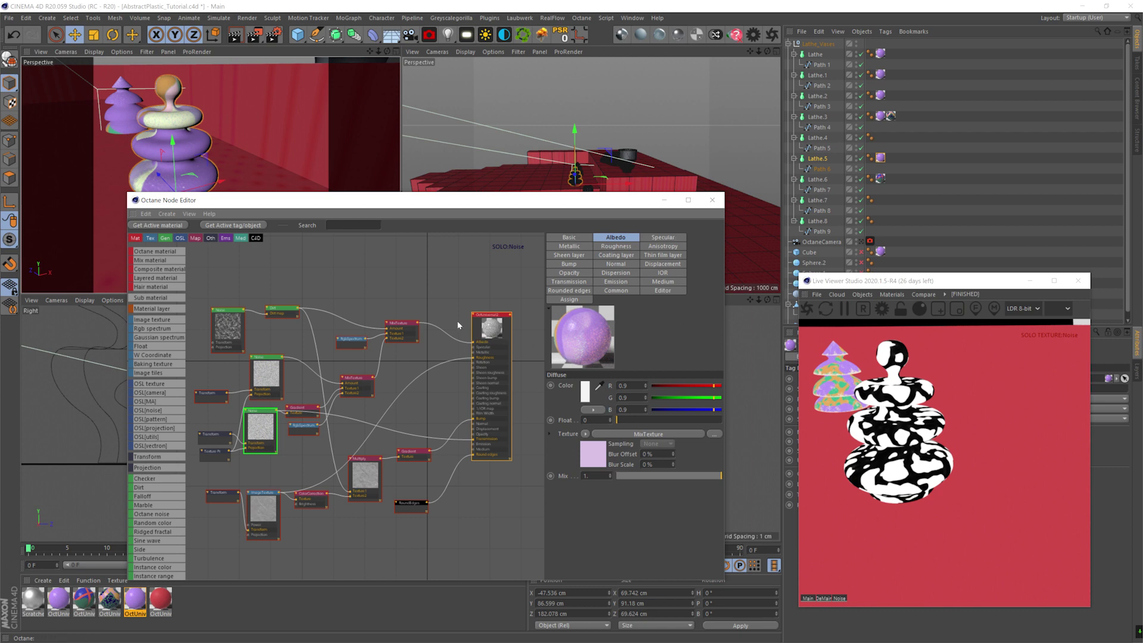
{"action": "left_click", "coordinate": [417, 317]}
{"action": "left_click_drag", "start_coordinate": [352, 339], "coordinate": [357, 323]}
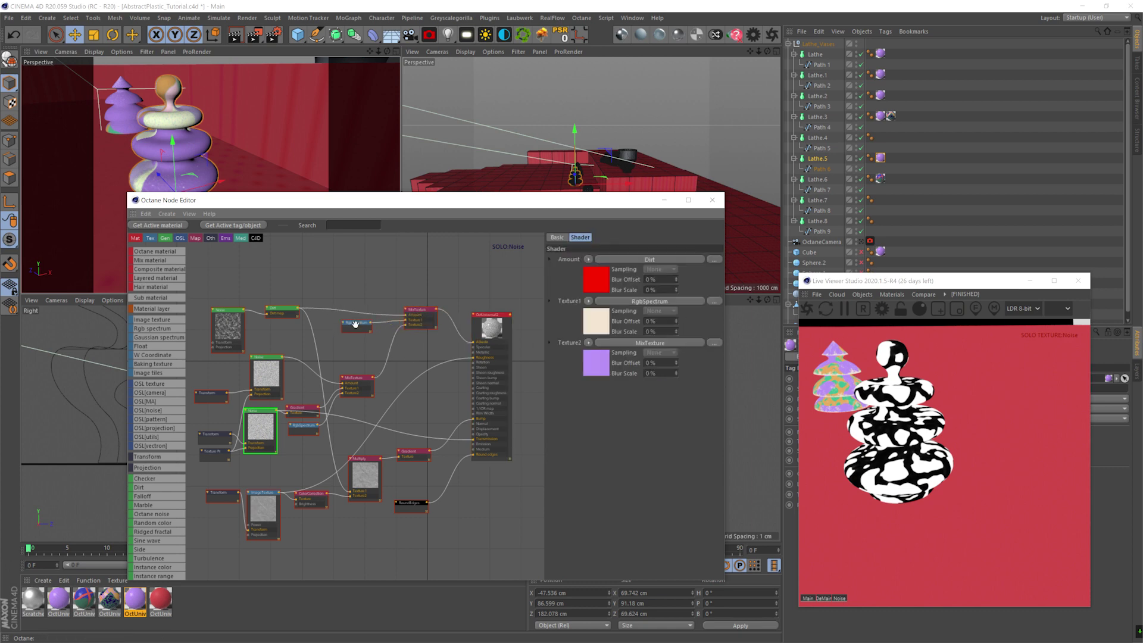
{"action": "left_click", "coordinate": [491, 323]}
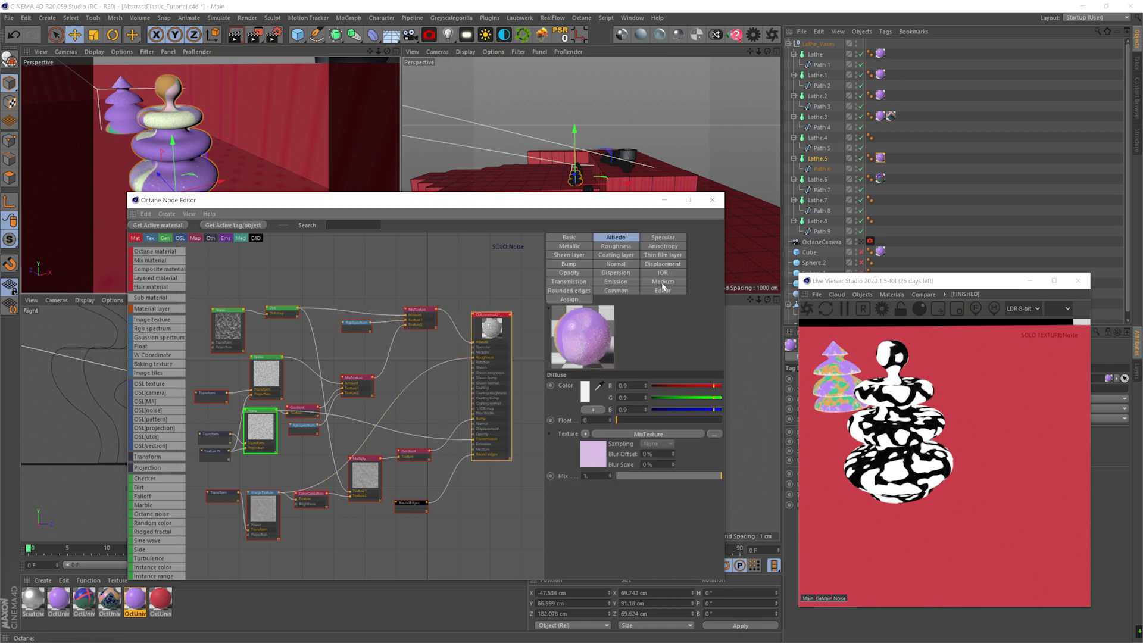
{"action": "left_click", "coordinate": [616, 291]}
{"action": "right_click", "coordinate": [256, 409]}
{"action": "left_click", "coordinate": [273, 418]}
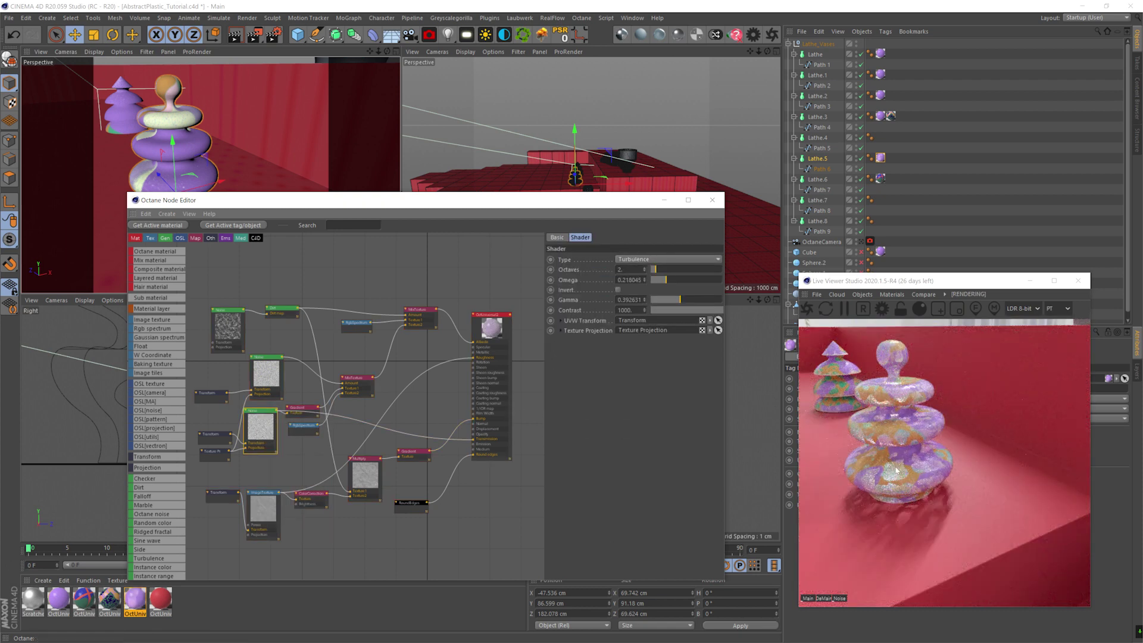
Multiply the lower MixTexture by the inverted Turbulence noise, feed it into the upper MixTexture, and check it in solo.
{"action": "right_click", "coordinate": [425, 311]}
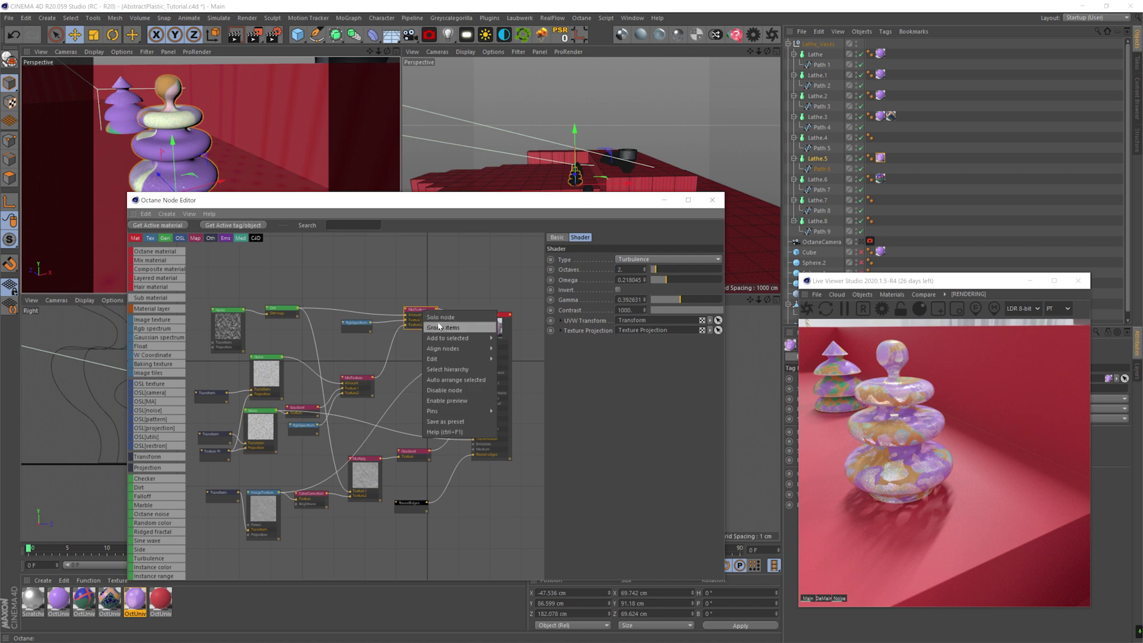
{"action": "left_click", "coordinate": [435, 317]}
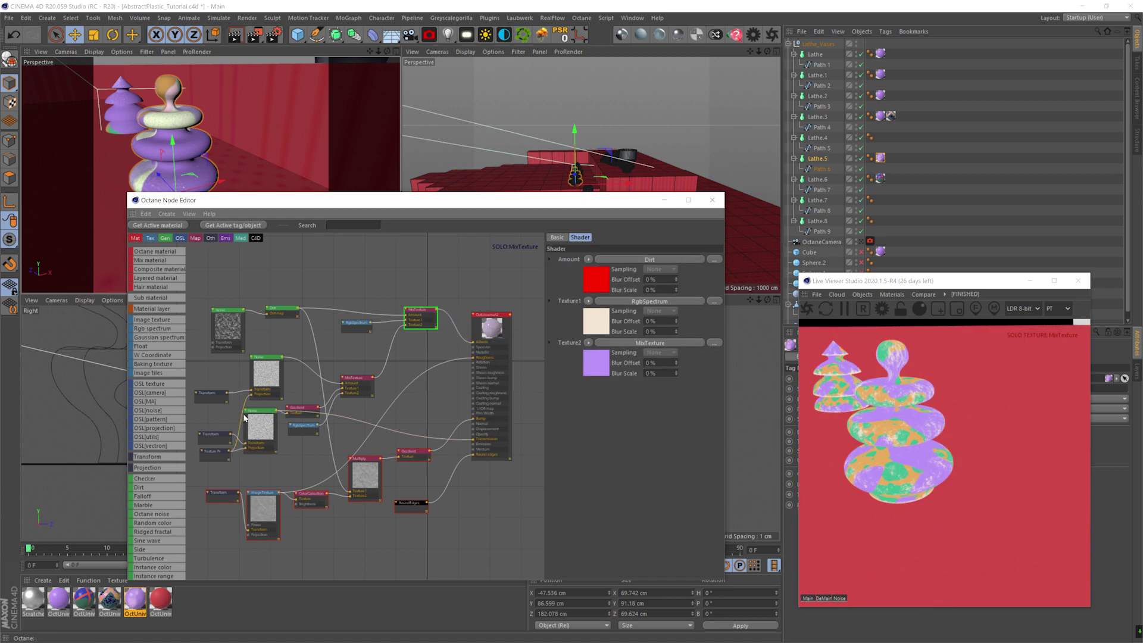
{"action": "left_click_drag", "start_coordinate": [264, 411], "coordinate": [259, 415]}
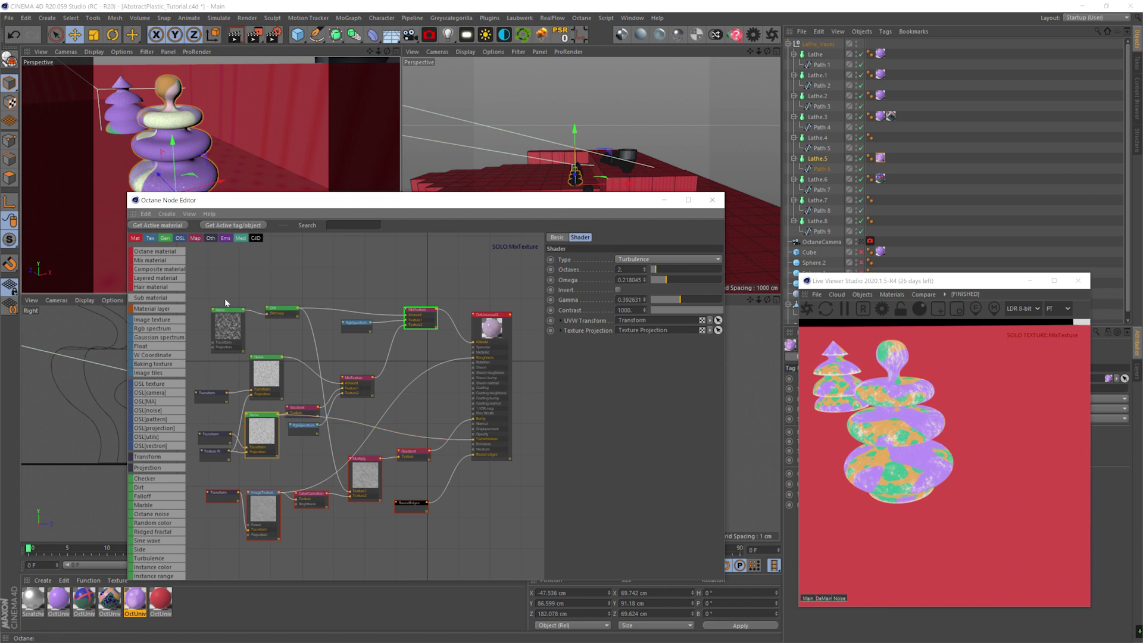
{"action": "scroll", "coordinate": [159, 527], "scroll_direction": "down", "scroll_amount": 4}
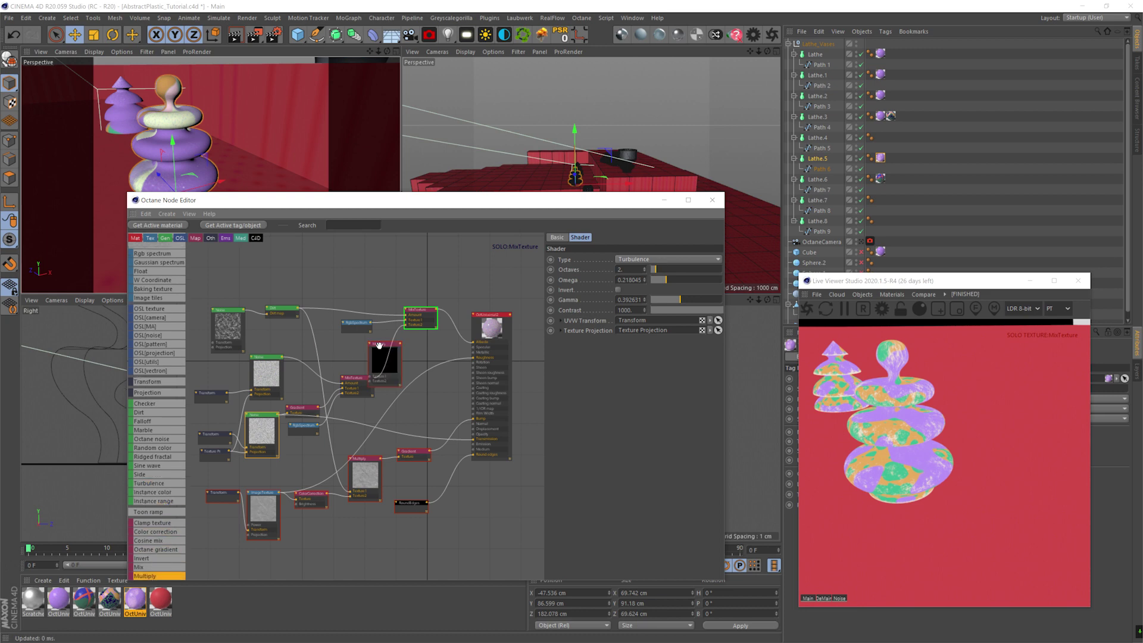
{"action": "left_click", "coordinate": [254, 414]}
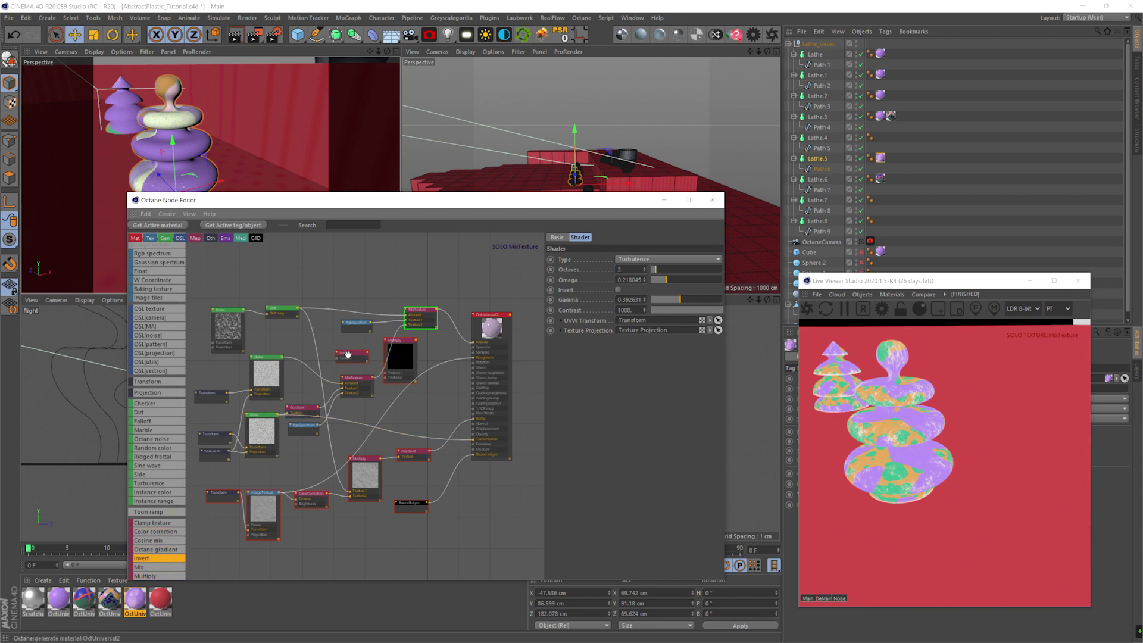
{"action": "left_click", "coordinate": [348, 354]}
{"action": "left_click_drag", "start_coordinate": [332, 364], "coordinate": [335, 360]}
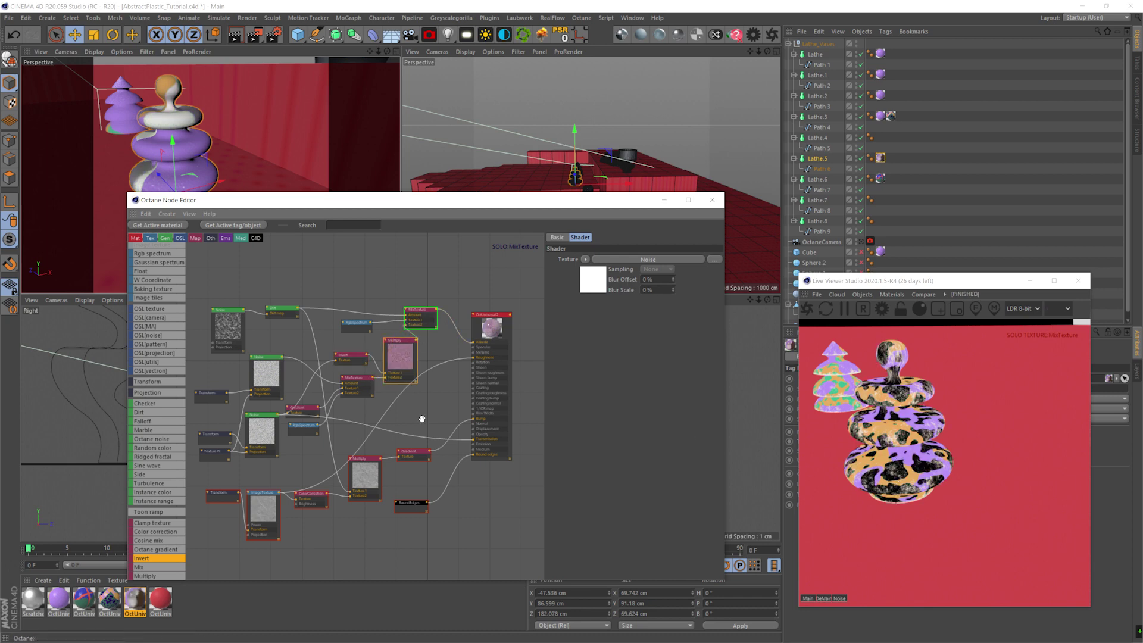
{"action": "right_click", "coordinate": [419, 310]}
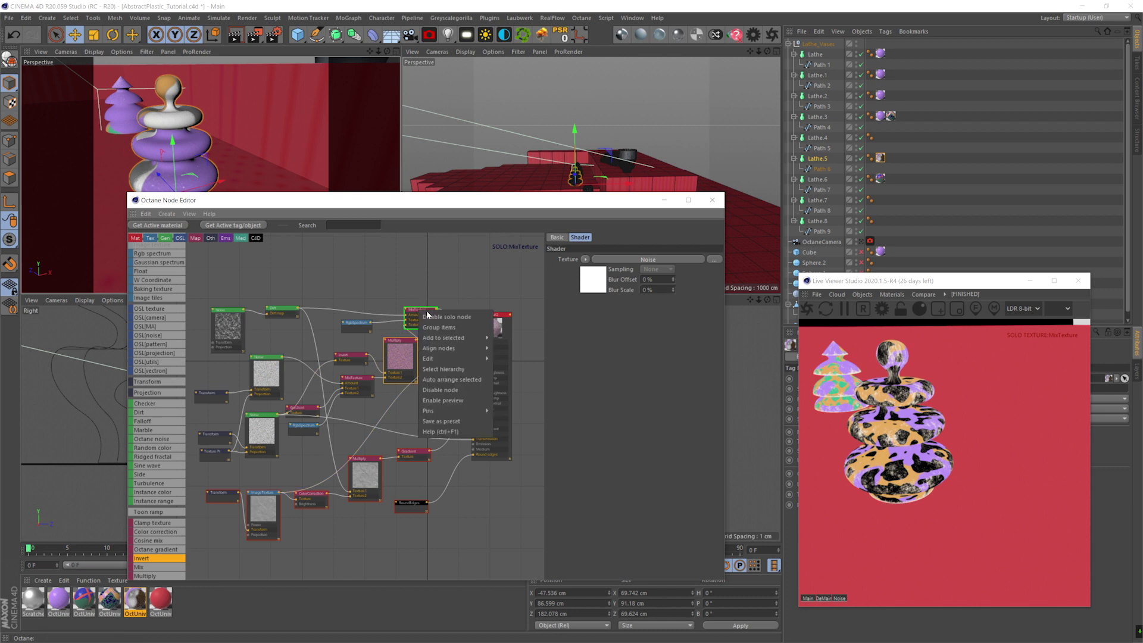
{"action": "left_click", "coordinate": [433, 321]}
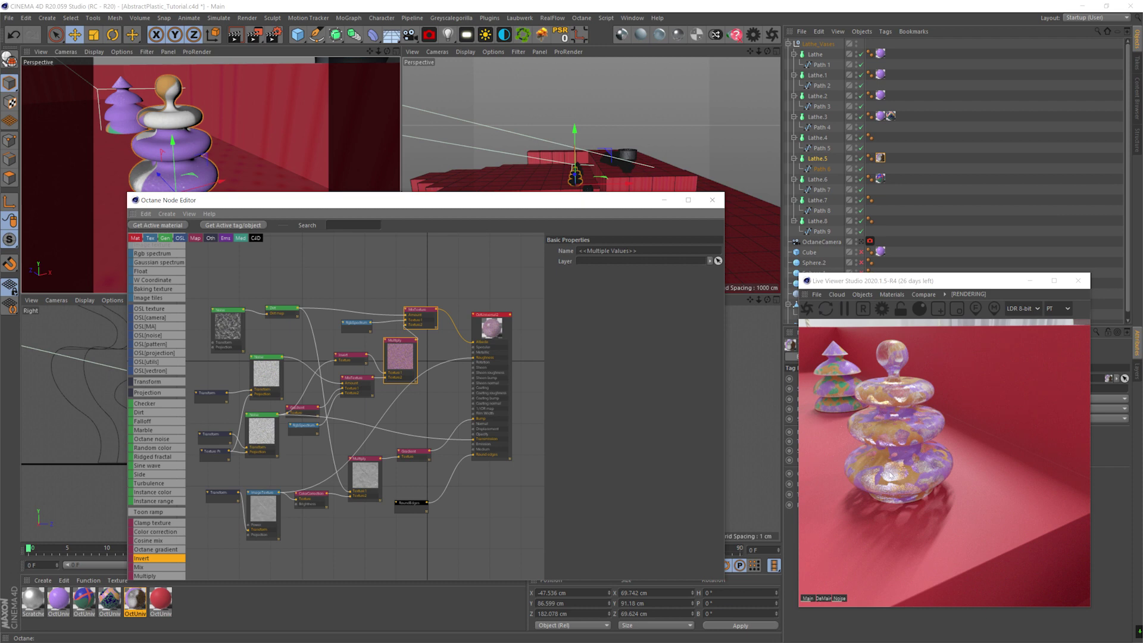
Save the project from the OctaneCamera view and apply the new transmissive material to the Lathe.2 vase.
{"action": "left_click", "coordinate": [862, 242]}
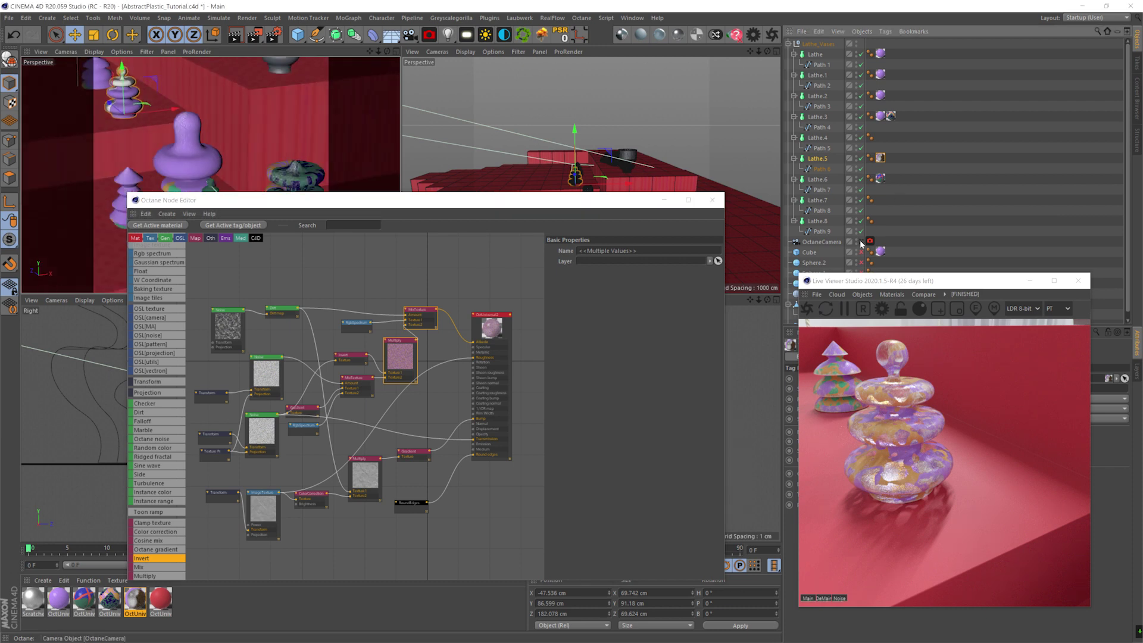
{"action": "key", "text": "ctrl+s"}
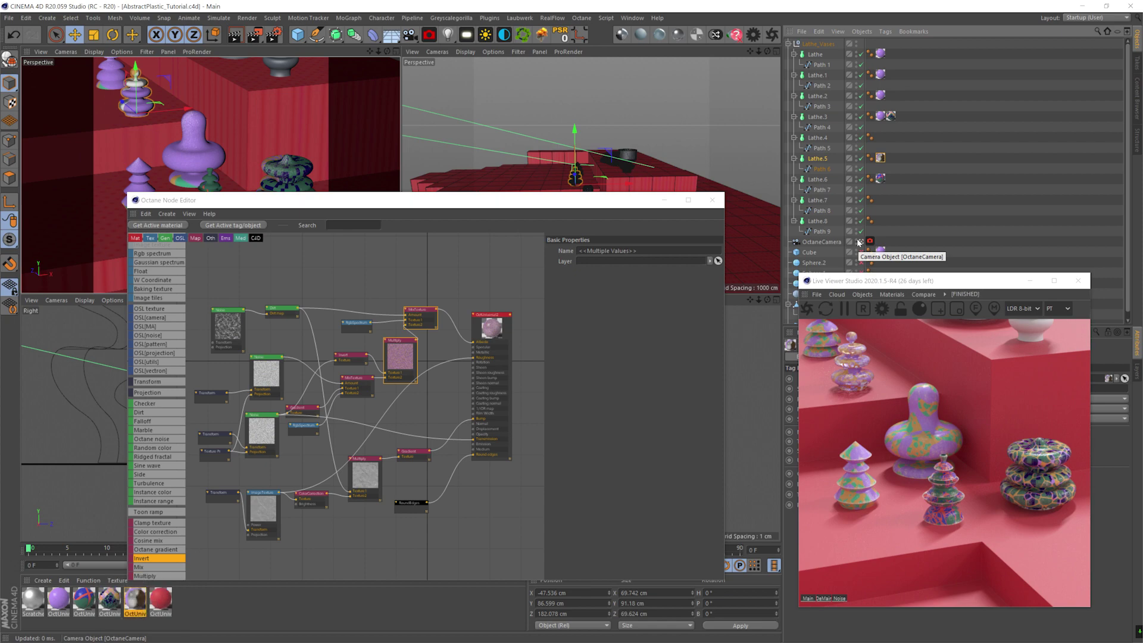
{"action": "left_click_drag", "start_coordinate": [135, 600], "coordinate": [199, 144]}
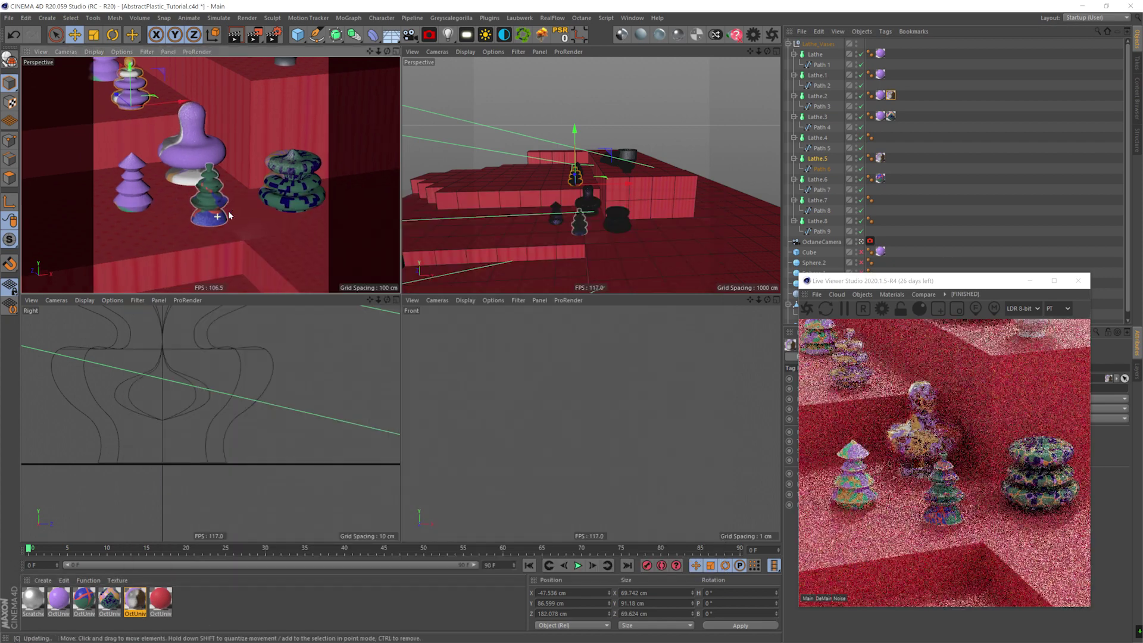
Position the wide Lathe.4 vase on top of the high step of the set.
{"action": "left_click", "coordinate": [818, 137]}
{"action": "left_click_drag", "start_coordinate": [684, 179], "coordinate": [640, 146], "text": "alt"}
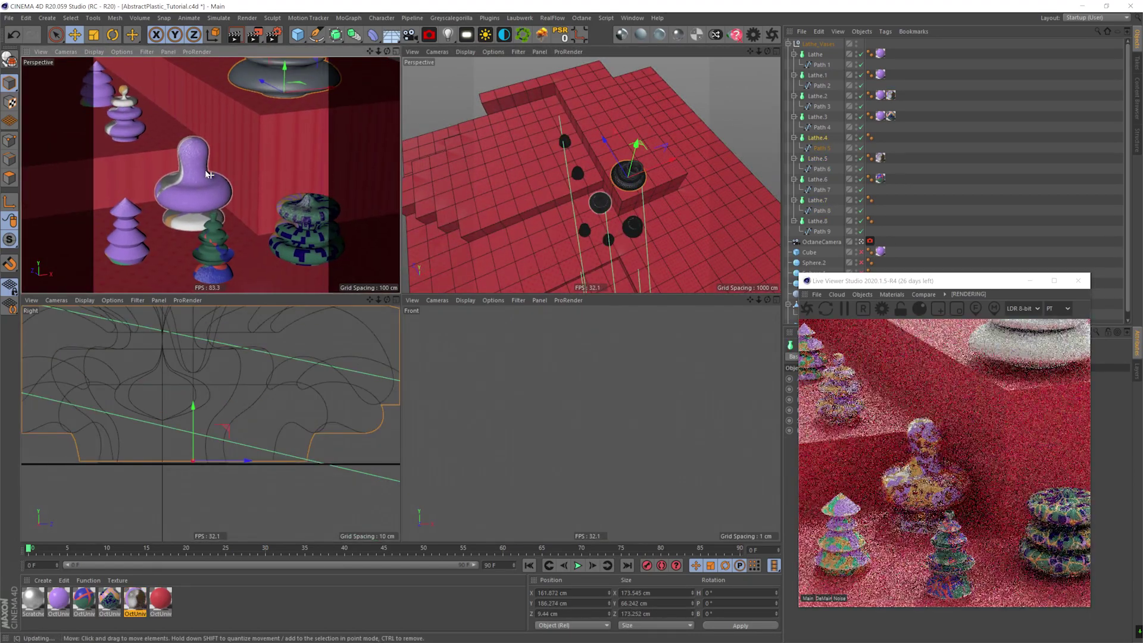
{"action": "left_click_drag", "start_coordinate": [605, 141], "coordinate": [598, 128]}
{"action": "left_click_drag", "start_coordinate": [638, 169], "coordinate": [629, 196]}
Move the Lathe.7 cup down to the floor among the front vases, at about X 22, Y 0, Z -135 cm.
{"action": "left_click_drag", "start_coordinate": [258, 82], "coordinate": [258, 227]}
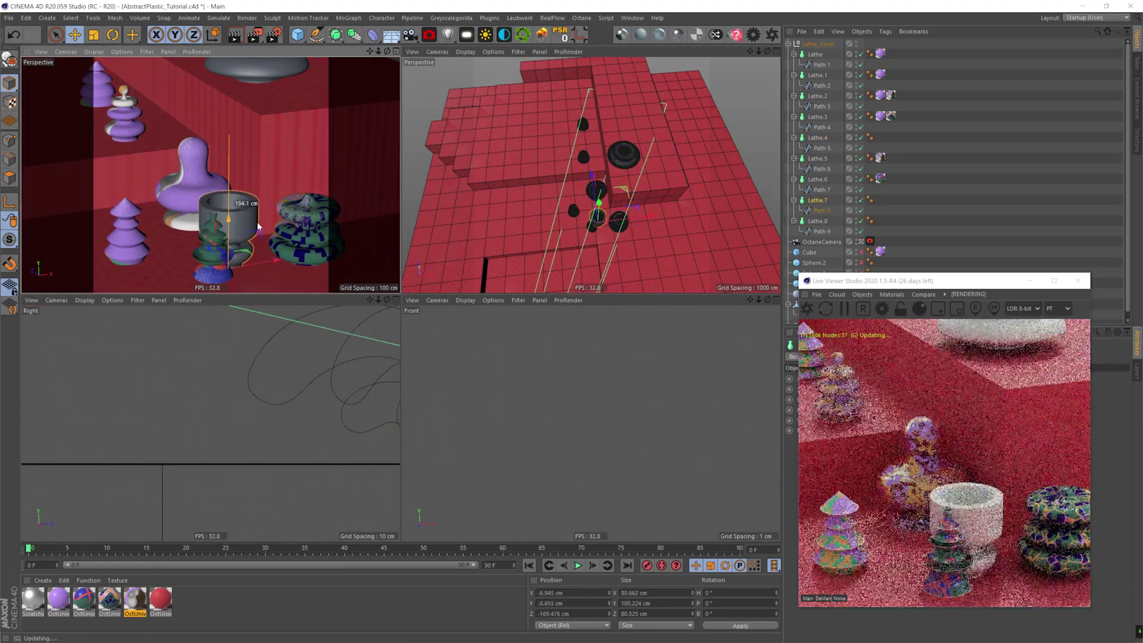
{"action": "key", "text": "s"}
{"action": "left_click_drag", "start_coordinate": [243, 421], "coordinate": [243, 406]}
{"action": "scroll", "coordinate": [256, 444], "scroll_direction": "up", "scroll_amount": 3}
{"action": "left_click_drag", "start_coordinate": [234, 447], "coordinate": [233, 452]}
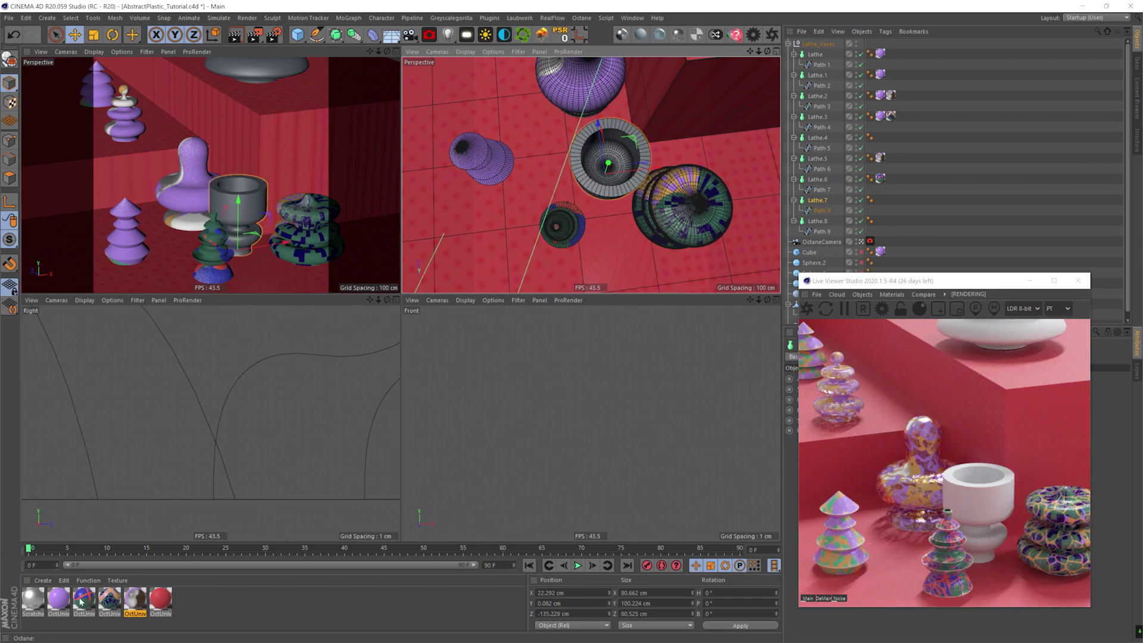
Enlarge Lathe.5 and the tree vase on the back ledge, and apply patterned materials to Lathe.4 and Lathe.7.
{"action": "left_click", "coordinate": [123, 131]}
{"action": "key", "text": "o"}
{"action": "left_click", "coordinate": [89, 98]}
{"action": "left_click_drag", "start_coordinate": [84, 104], "coordinate": [102, 110]}
{"action": "left_click", "coordinate": [124, 119]}
{"action": "left_click_drag", "start_coordinate": [179, 113], "coordinate": [283, 108]}
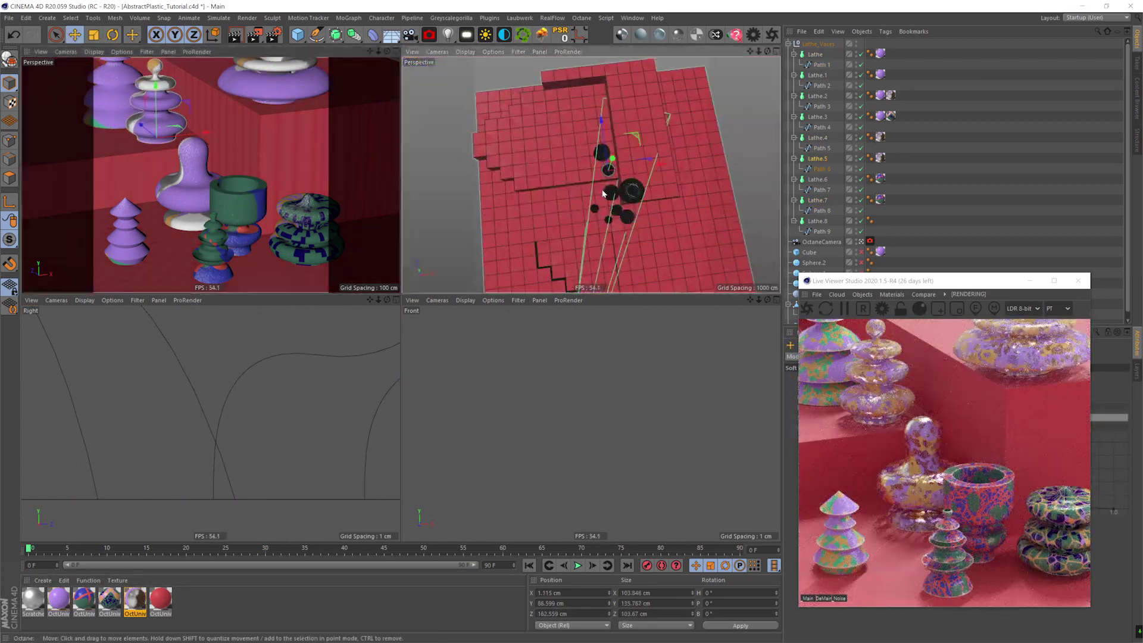
Move the Lathe.1 tree vase closer to the Lathe.7 cup, at about X -80, Z -102 cm.
{"action": "scroll", "coordinate": [602, 194], "scroll_direction": "up", "scroll_amount": 8}
{"action": "left_click", "coordinate": [581, 199]}
{"action": "left_click_drag", "start_coordinate": [581, 199], "coordinate": [595, 196]}
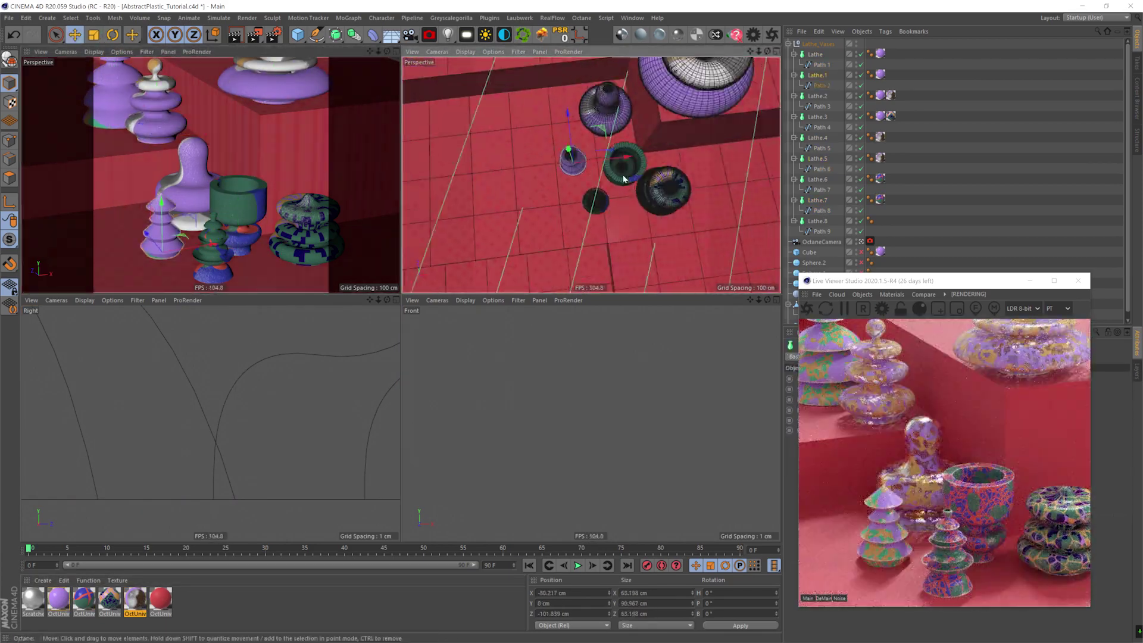
Place the tall Lathe.8 vase behind Lathe.1, scale it to about 218 cm high, and apply the green-and-red patterned material.
{"action": "left_click", "coordinate": [818, 221]}
{"action": "mouse_move", "coordinate": [631, 143]}
{"action": "left_mouse_down"}
{"action": "mouse_move", "coordinate": [548, 143]}
{"action": "mouse_move", "coordinate": [637, 134]}
{"action": "left_mouse_up"}
{"action": "key", "text": "t"}
{"action": "left_click_drag", "start_coordinate": [84, 599], "coordinate": [122, 220]}
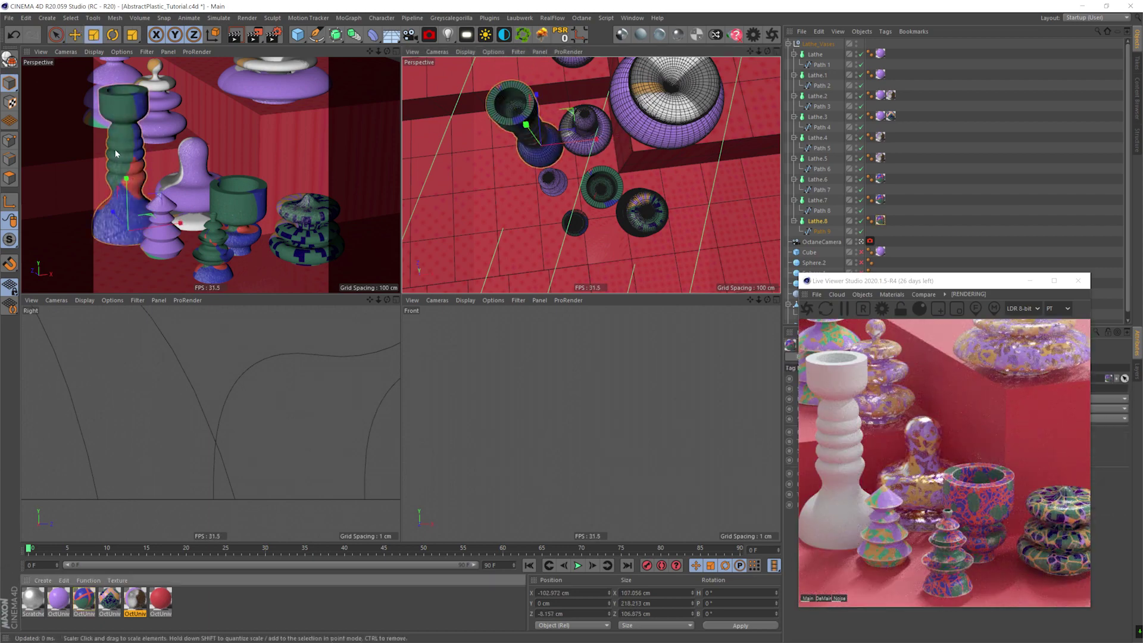
Open the Lathe.8 material's nodes and set the Hama noise's Space to UV (2D).
{"action": "double_click", "coordinate": [84, 599]}
{"action": "left_click", "coordinate": [179, 203]}
{"action": "left_click", "coordinate": [487, 67]}
{"action": "left_click_drag", "start_coordinate": [417, 201], "coordinate": [238, 195]}
{"action": "left_click", "coordinate": [227, 345]}
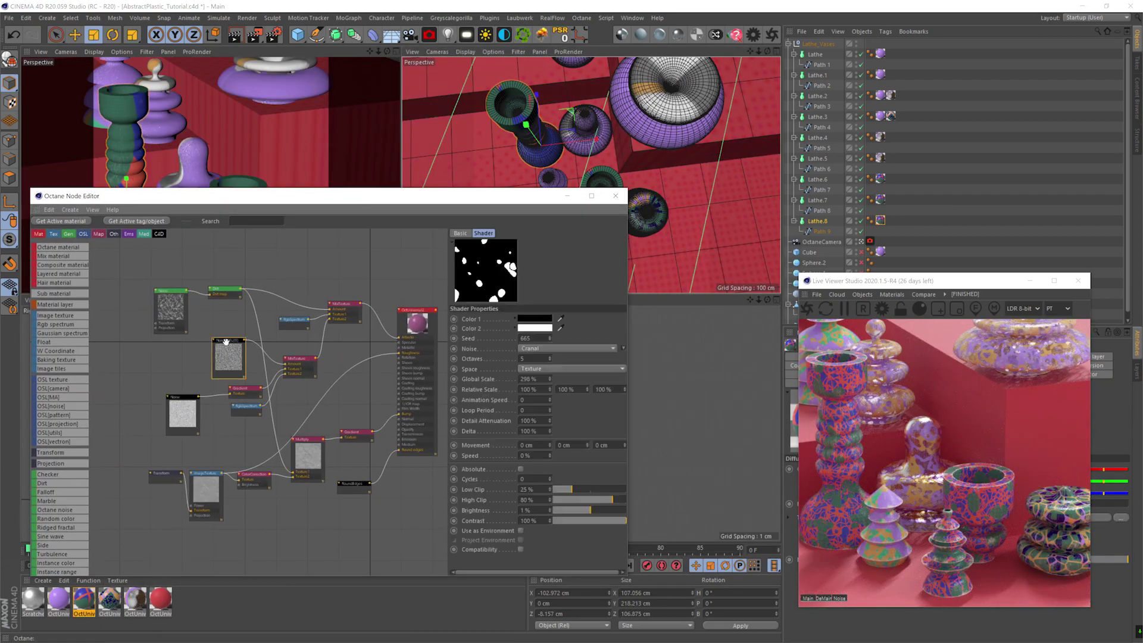
{"action": "left_click", "coordinate": [182, 414]}
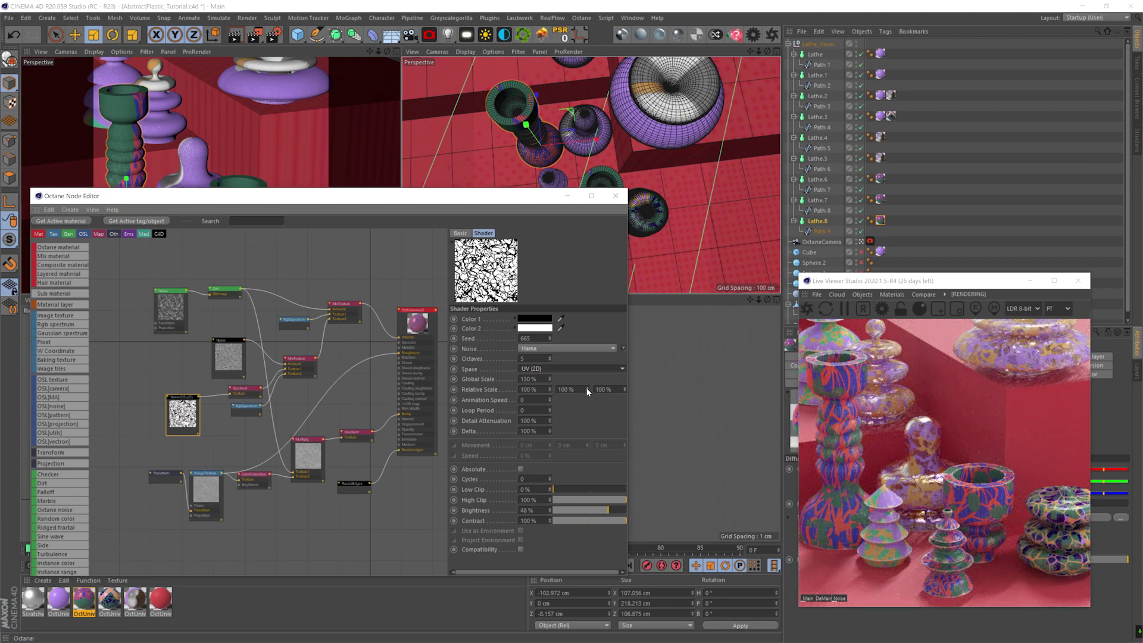
Undo the last noise scale change, set the Hama noise's first Relative Scale value to 41%, and save.
{"action": "key", "text": "ctrl+z"}
{"action": "left_click_drag", "start_coordinate": [551, 390], "coordinate": [524, 389]}
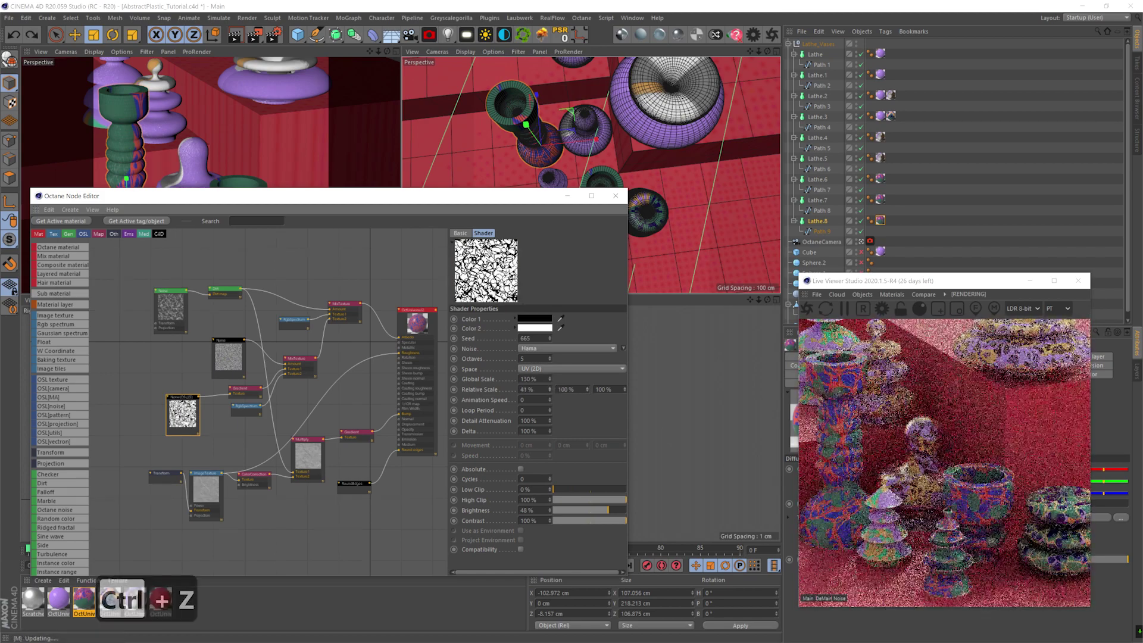
{"action": "key", "text": "ctrl+s"}
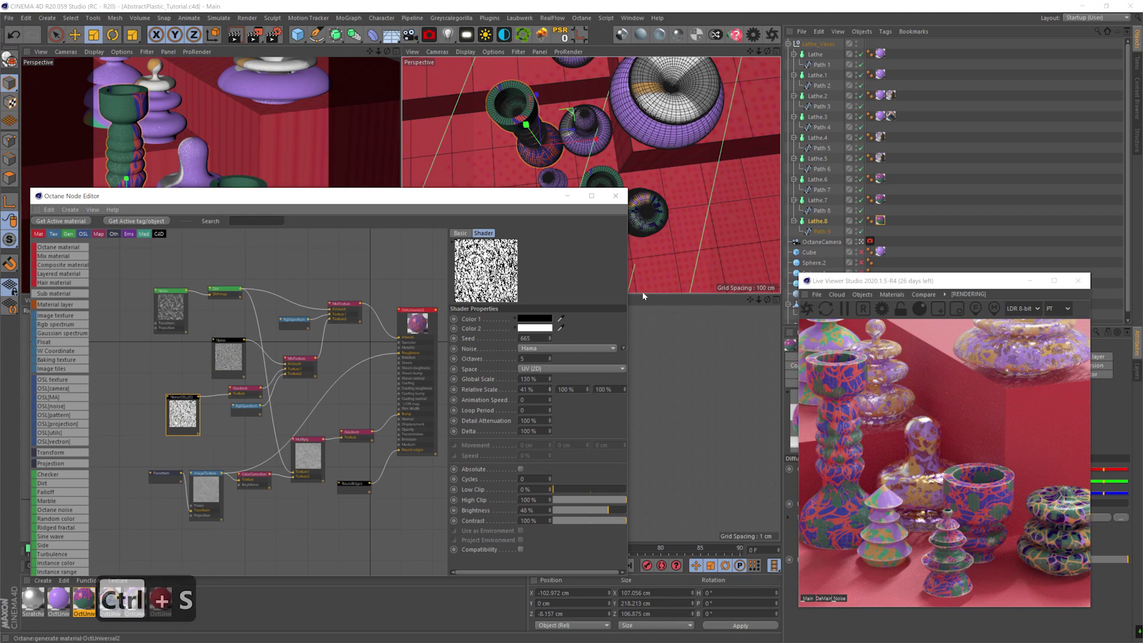
{"action": "left_click", "coordinate": [619, 198]}
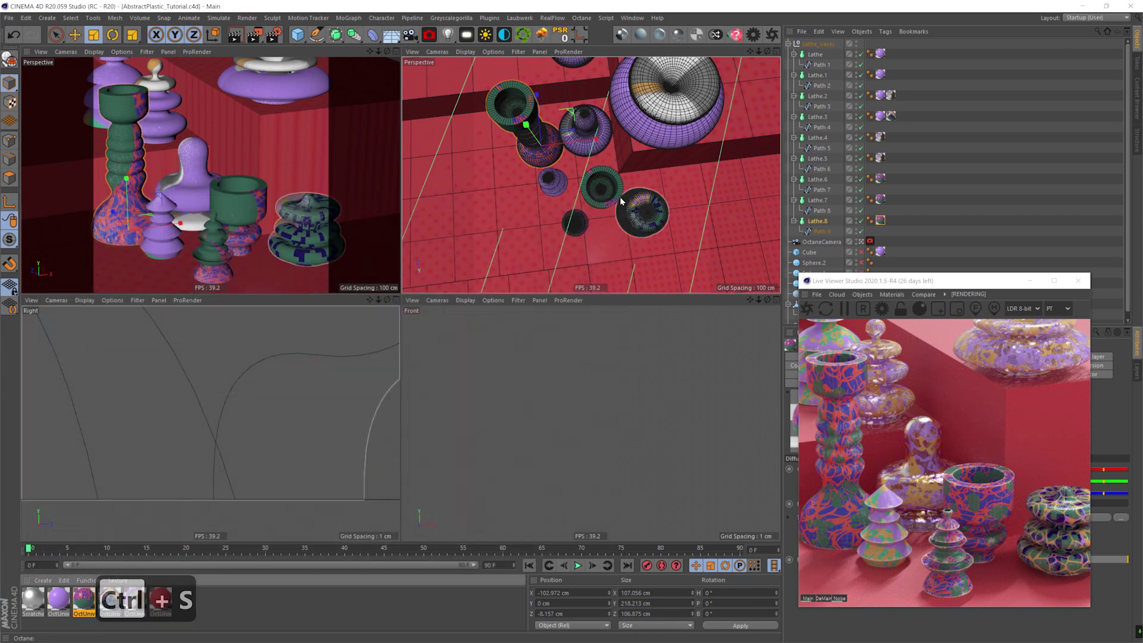
Reposition Lathe.8 and Lathe.7, and place Lathe.2 behind them, enlarged to about 161 cm wide.
{"action": "key", "text": "e"}
{"action": "left_click_drag", "start_coordinate": [585, 140], "coordinate": [557, 145]}
{"action": "left_click", "coordinate": [595, 136]}
{"action": "left_click_drag", "start_coordinate": [630, 135], "coordinate": [618, 136]}
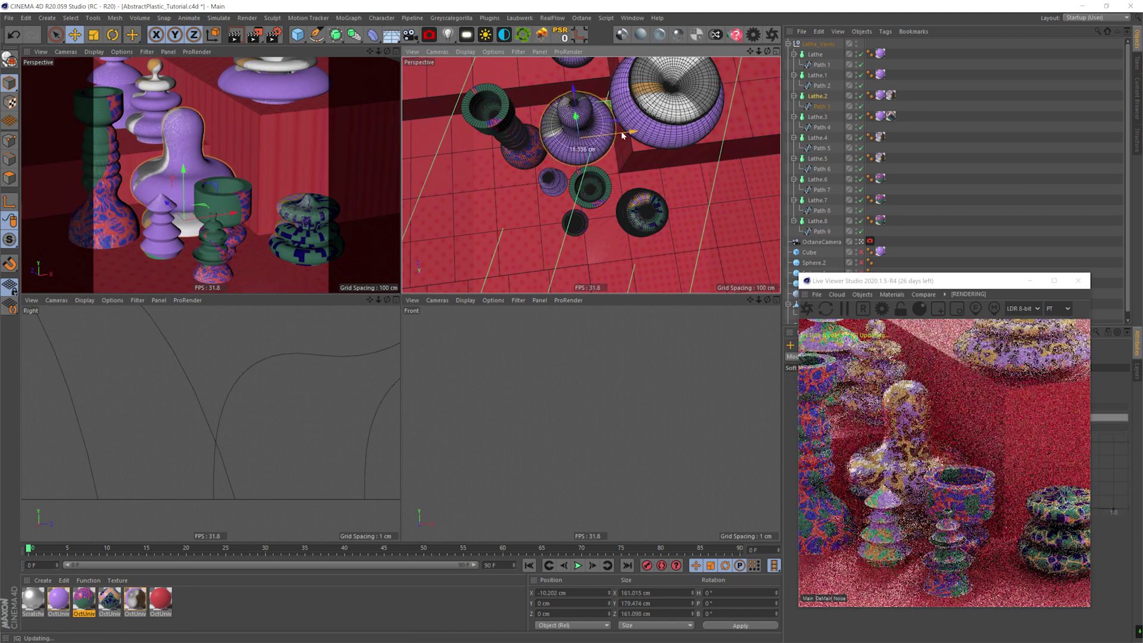
Duplicate the cracked Voronoi material, apply the copy to Lathe.2, and open its nodes.
{"action": "left_click_drag", "start_coordinate": [84, 599], "coordinate": [156, 601]}
{"action": "double_click", "coordinate": [158, 600]}
{"action": "left_click_drag", "start_coordinate": [302, 70], "coordinate": [549, 197]}
{"action": "left_click_drag", "start_coordinate": [155, 599], "coordinate": [173, 161]}
{"action": "left_click", "coordinate": [431, 329]}
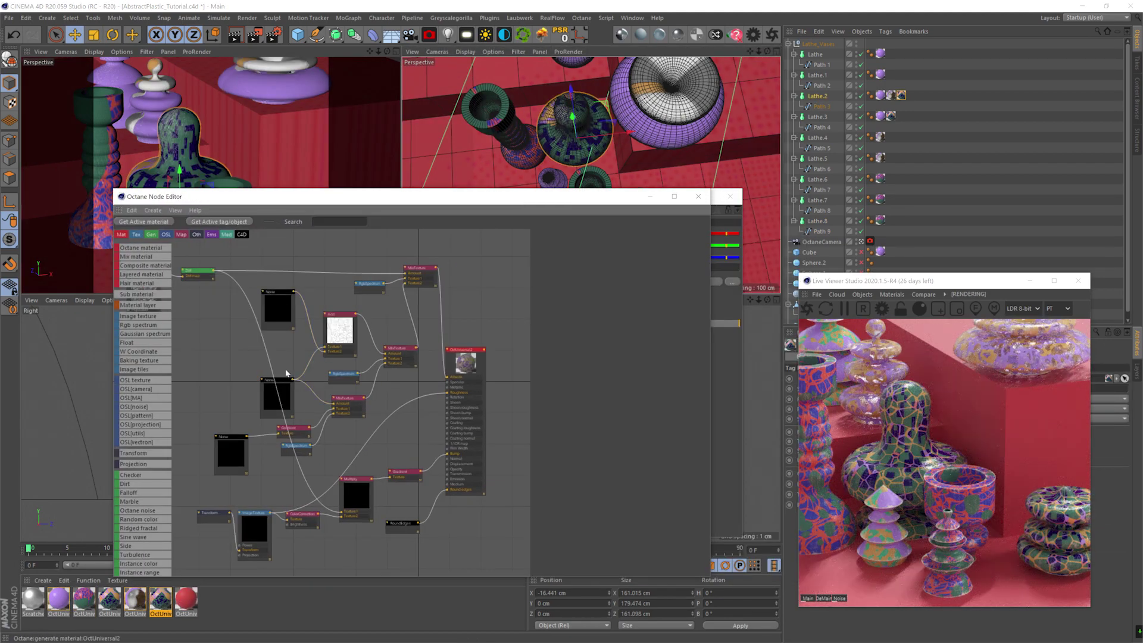
Connect the Voronoi noise to the copied material's Metallic input, previewing the noise and the upper MixTexture in solo.
{"action": "left_click", "coordinate": [291, 389]}
{"action": "key", "text": "ctrl+s"}
{"action": "left_click_drag", "start_coordinate": [294, 380], "coordinate": [448, 392]}
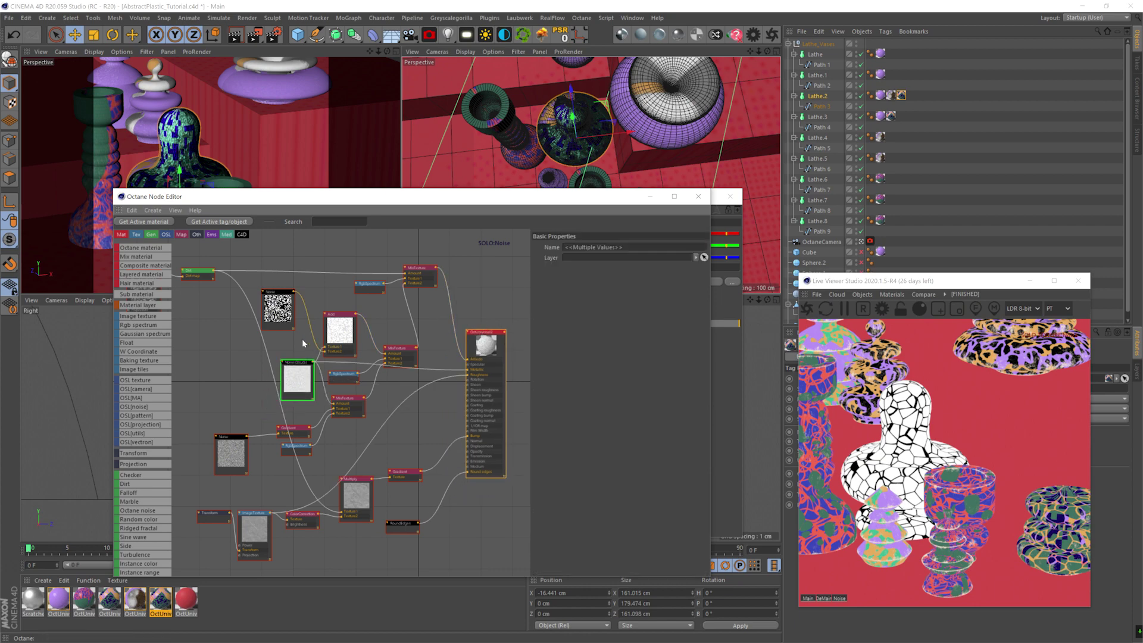
{"action": "left_click", "coordinate": [431, 274]}
{"action": "right_click", "coordinate": [416, 266]}
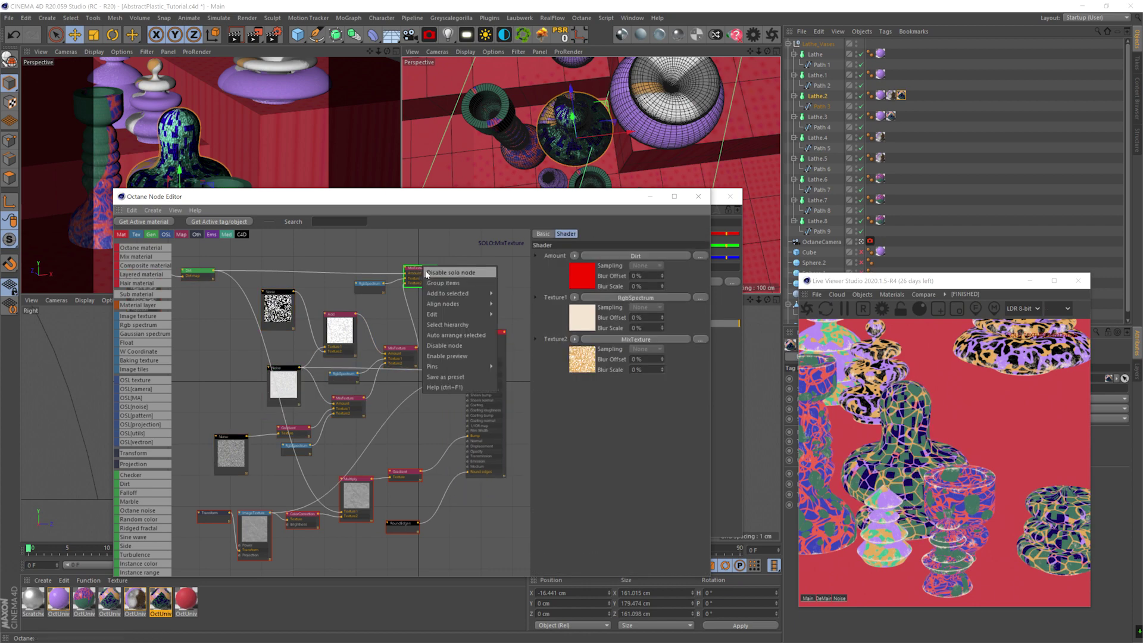
{"action": "left_click", "coordinate": [425, 272]}
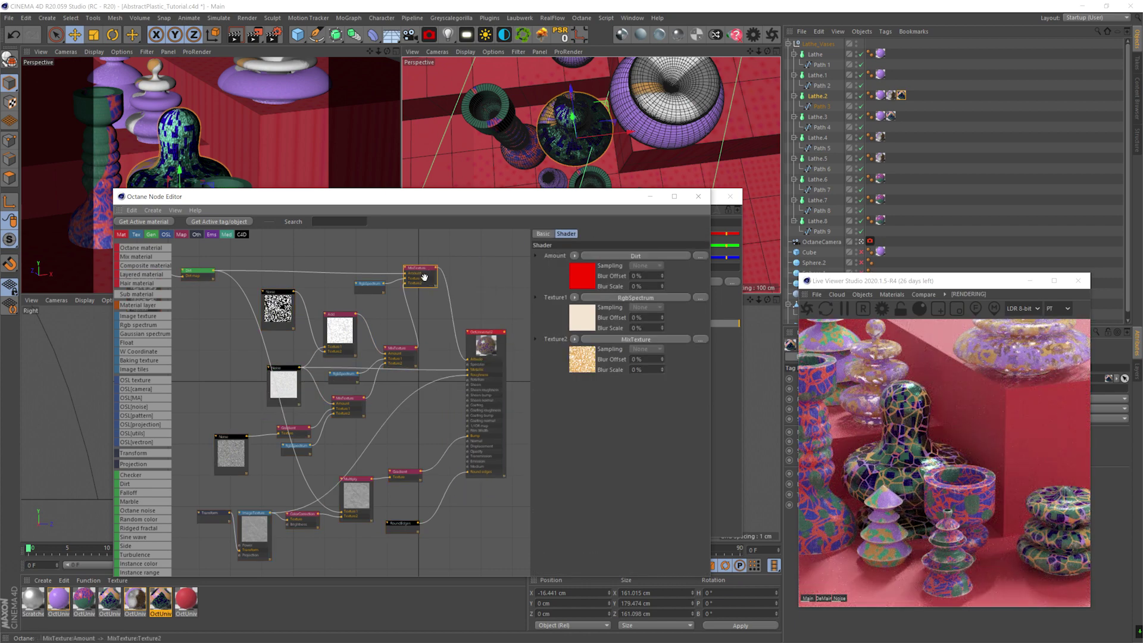
Insert an Add node combining the Voronoi noise with the lower MixTexture, and set the noise's High Clip to 91% and Brightness to 34%.
{"action": "scroll", "coordinate": [153, 466], "scroll_direction": "down", "scroll_amount": 3}
{"action": "left_click_drag", "start_coordinate": [145, 544], "coordinate": [229, 473]}
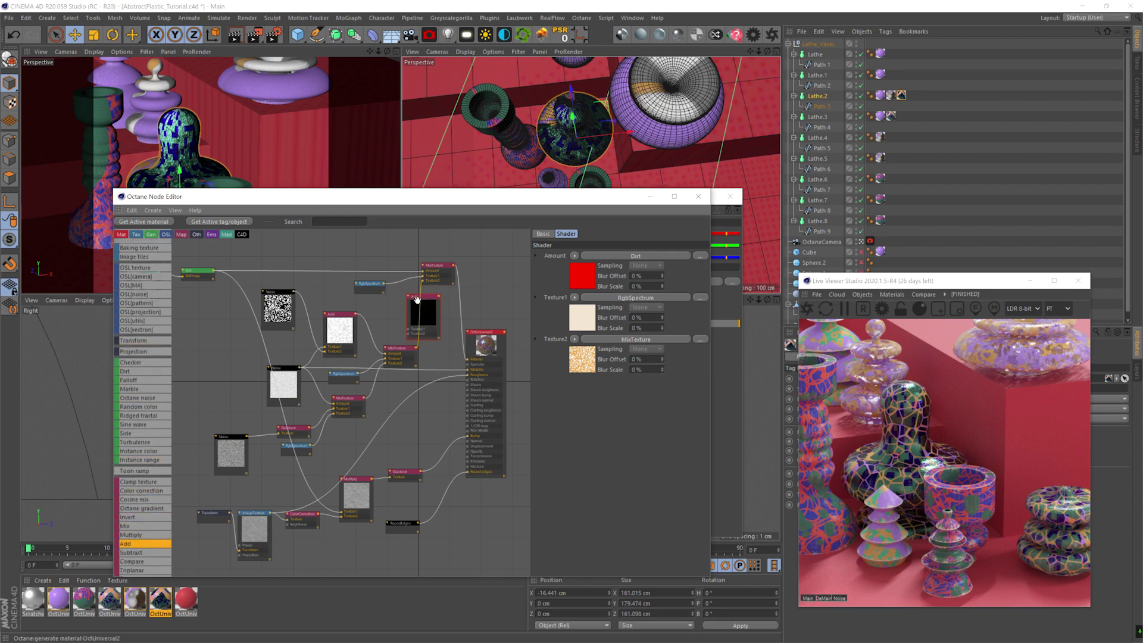
{"action": "right_click", "coordinate": [340, 321]}
{"action": "left_click", "coordinate": [341, 320]}
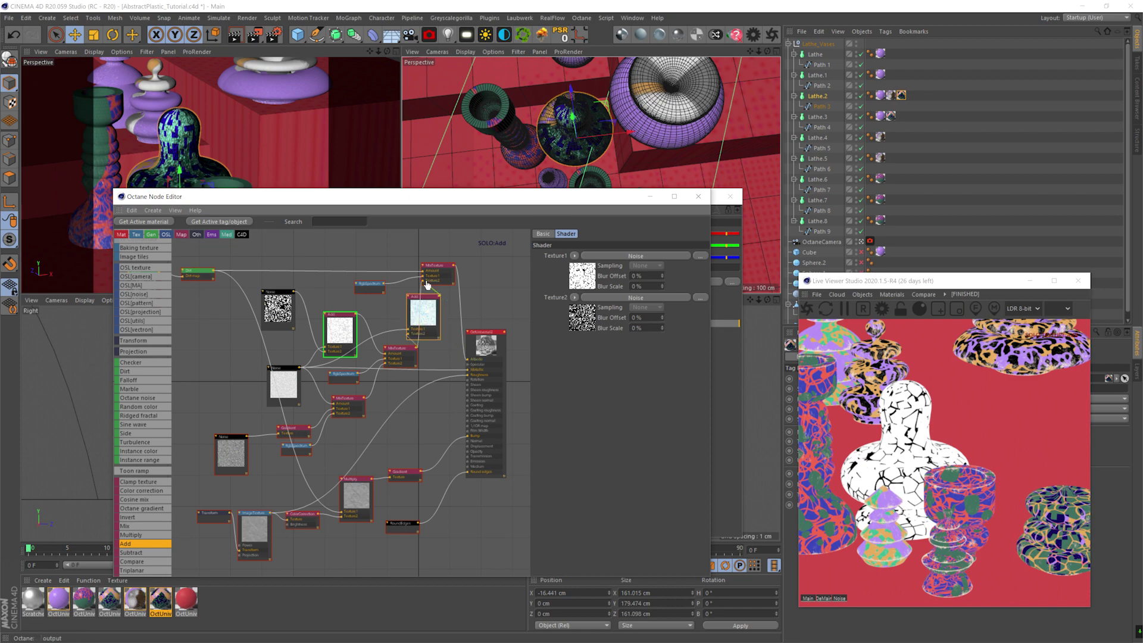
{"action": "left_click", "coordinate": [448, 268]}
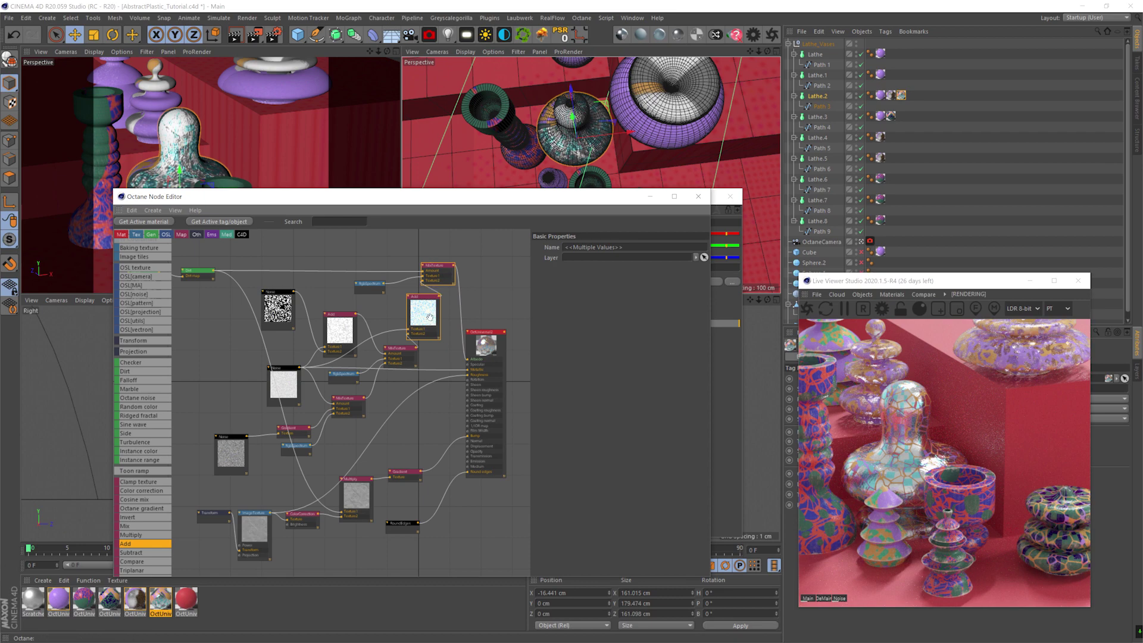
{"action": "left_click", "coordinate": [286, 384]}
{"action": "left_click_drag", "start_coordinate": [687, 516], "coordinate": [705, 500]}
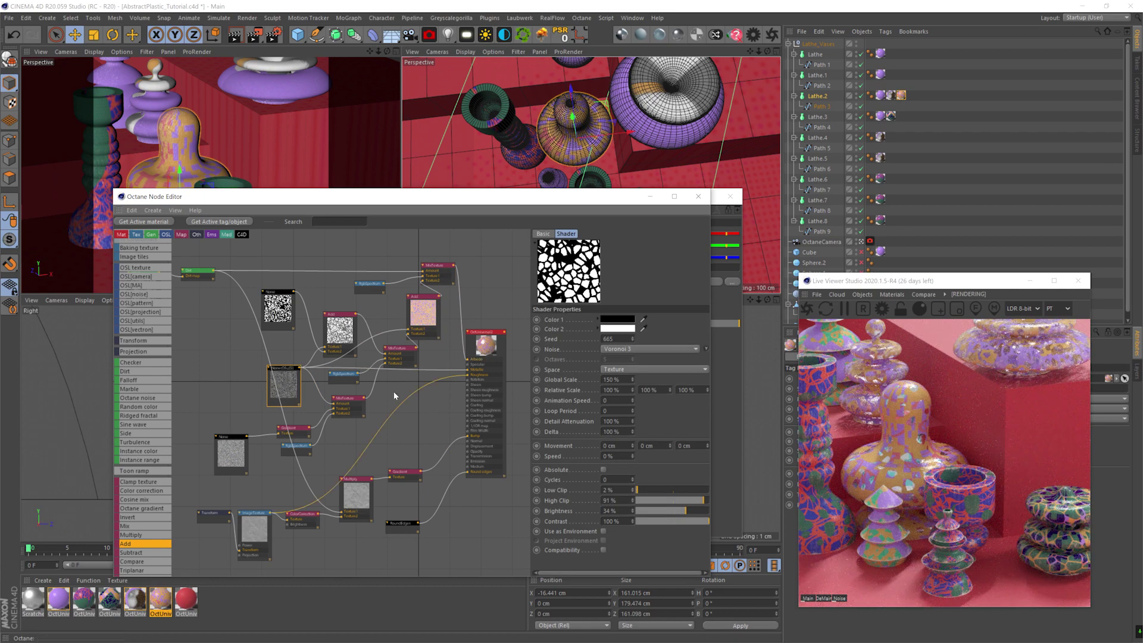
Recolour the RgbSpectrum feeding the pattern's MixTexture, trying coral red and dark green before settling on the palette's blue.
{"action": "left_click", "coordinate": [345, 375]}
{"action": "left_click", "coordinate": [564, 260]}
{"action": "left_click_drag", "start_coordinate": [559, 216], "coordinate": [478, 247]}
{"action": "left_click", "coordinate": [524, 274]}
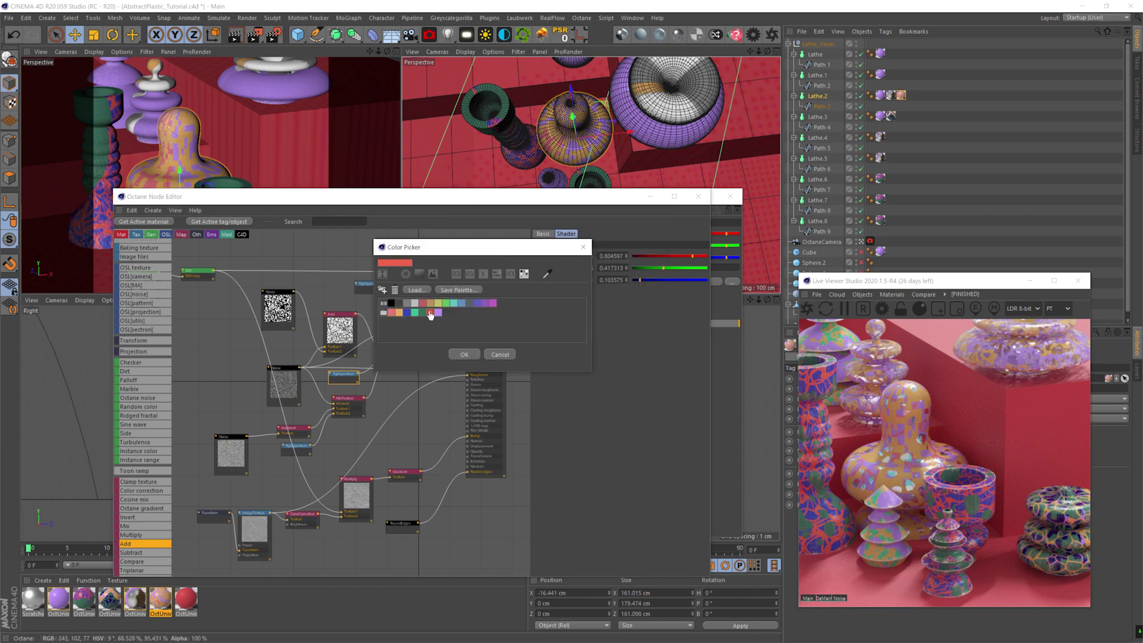
{"action": "left_click", "coordinate": [464, 354]}
{"action": "left_click", "coordinate": [563, 271]}
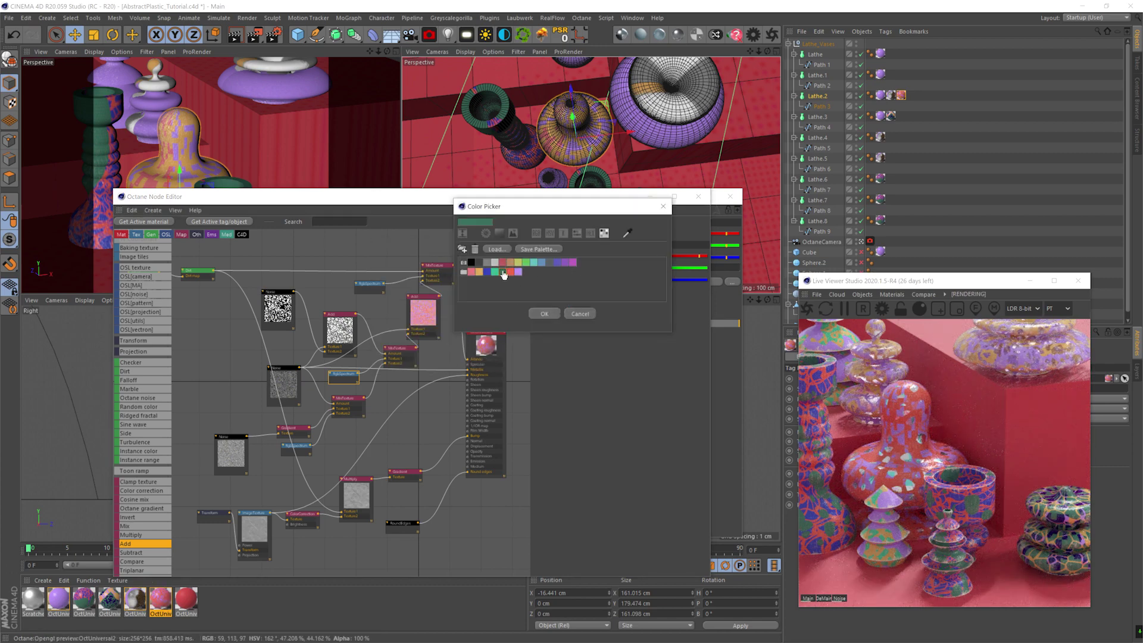
{"action": "left_click", "coordinate": [503, 272]}
{"action": "left_click", "coordinate": [564, 271]}
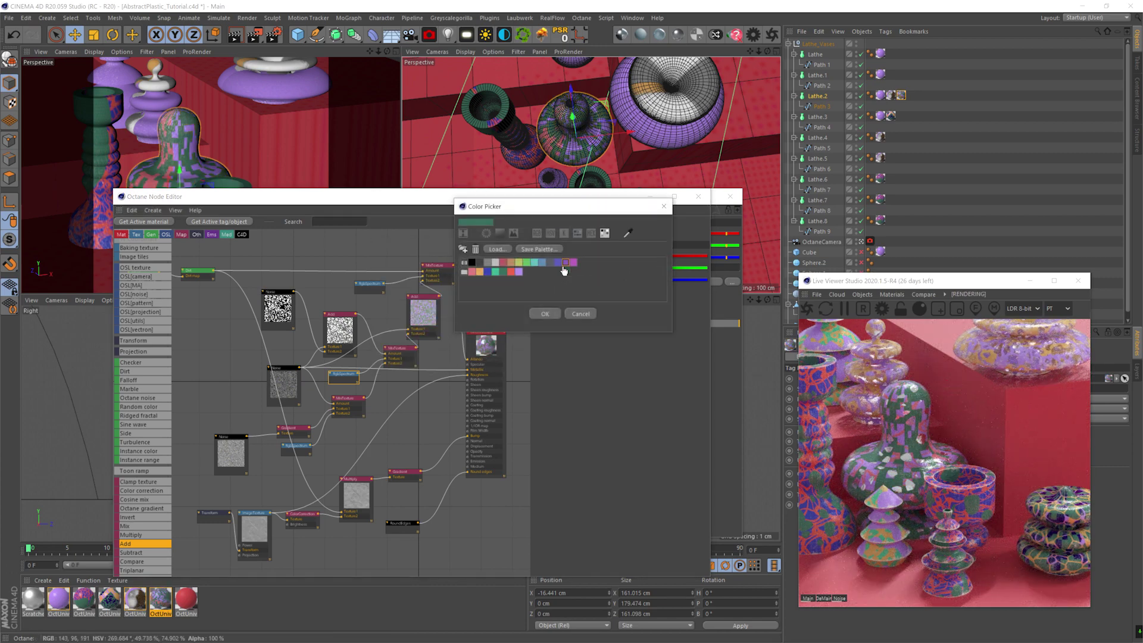
{"action": "left_click", "coordinate": [489, 274]}
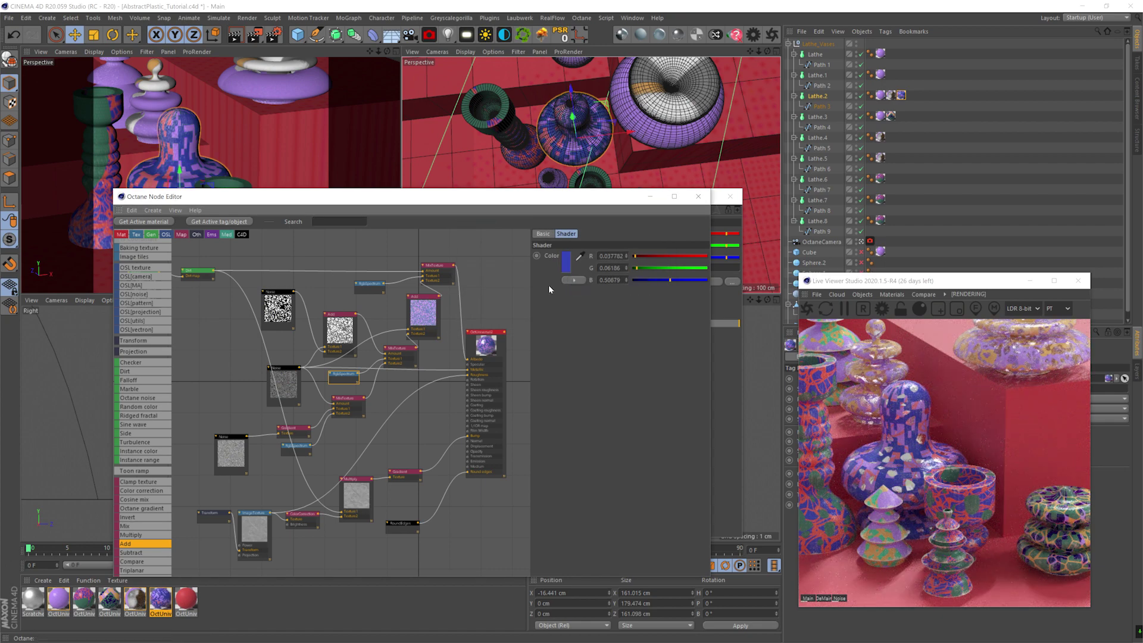
Raise the Voronoi noise's Brightness to 46%, close the material's editor windows, and save the scene.
{"action": "left_click", "coordinate": [198, 272]}
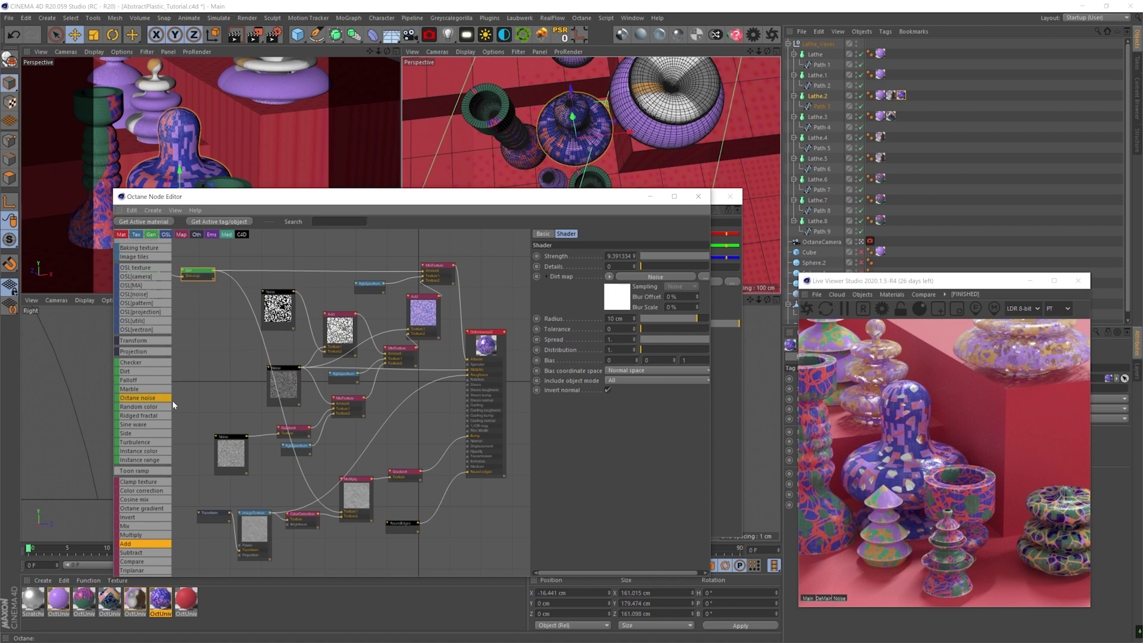
{"action": "left_click", "coordinate": [281, 375]}
{"action": "left_click", "coordinate": [690, 512]}
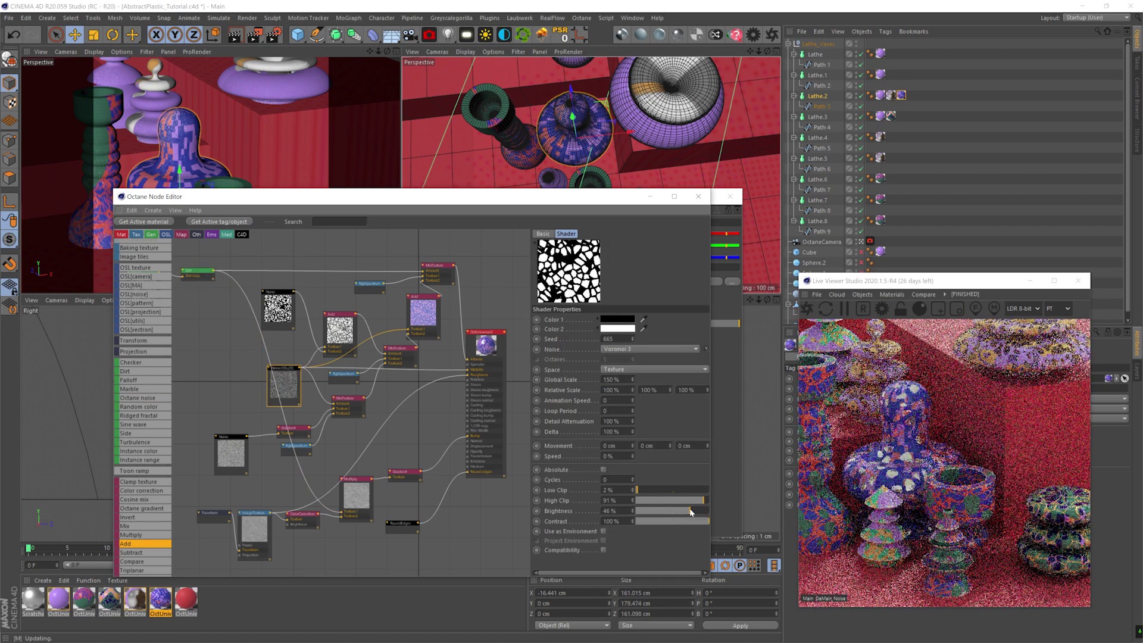
{"action": "left_click", "coordinate": [700, 199]}
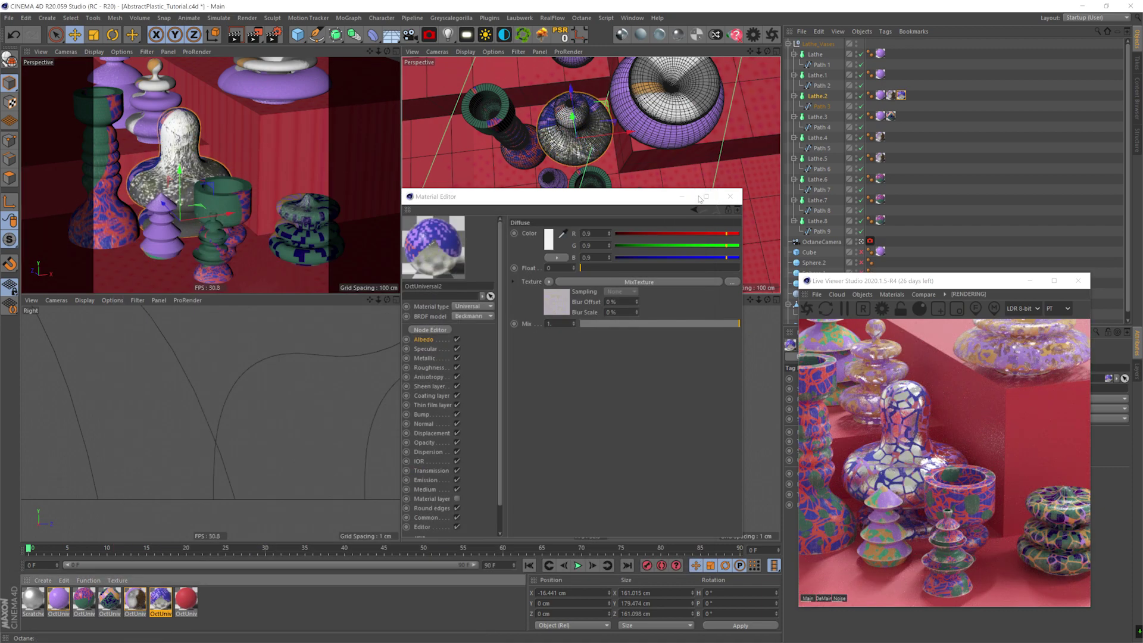
{"action": "key", "text": "ctrl+s"}
{"action": "left_click", "coordinate": [732, 192]}
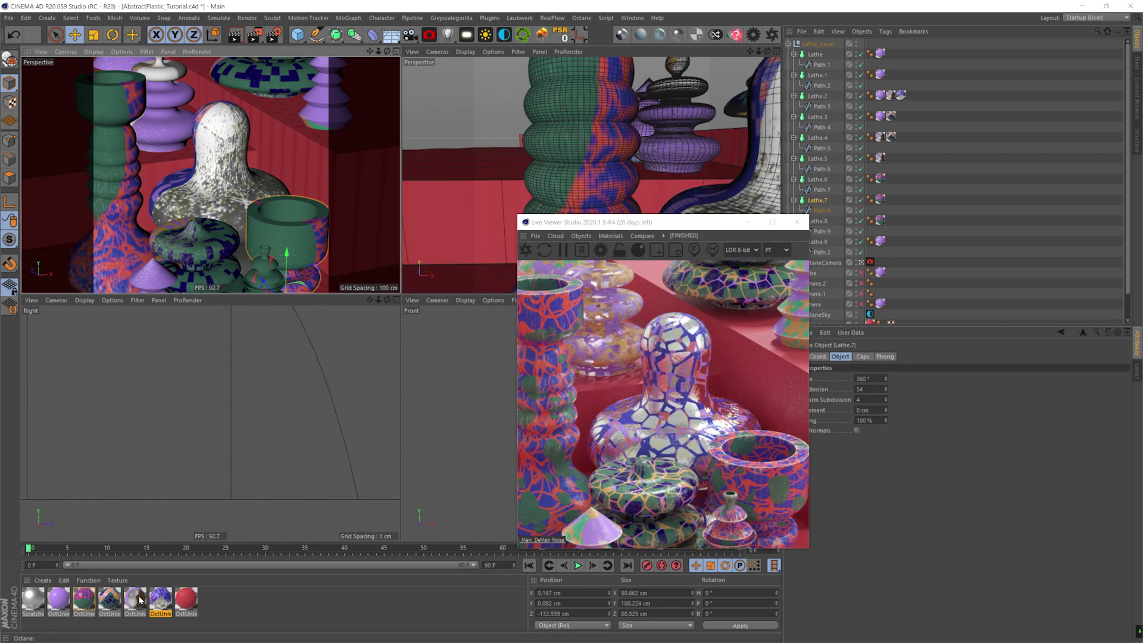
Open the red, blue and green material's nodes and set its Dirt Tolerance to about 0.06.
{"action": "double_click", "coordinate": [84, 600]}
{"action": "left_click_drag", "start_coordinate": [492, 207], "coordinate": [373, 195]}
{"action": "left_click", "coordinate": [209, 282]}
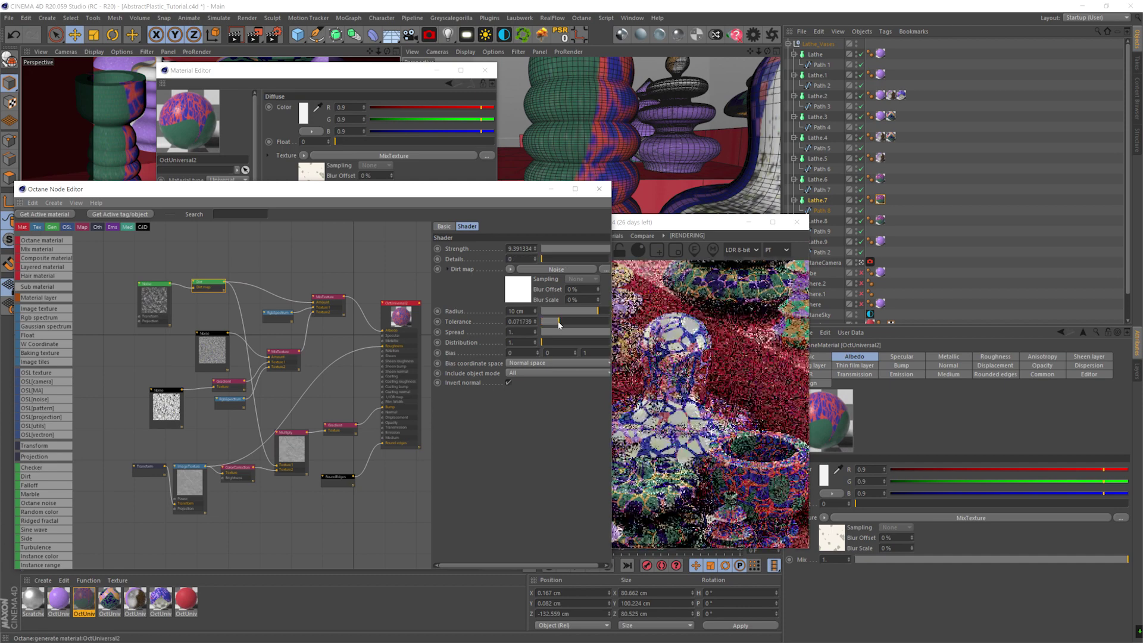
{"action": "left_click_drag", "start_coordinate": [557, 324], "coordinate": [555, 324]}
{"action": "left_click_drag", "start_coordinate": [682, 222], "coordinate": [812, 205]}
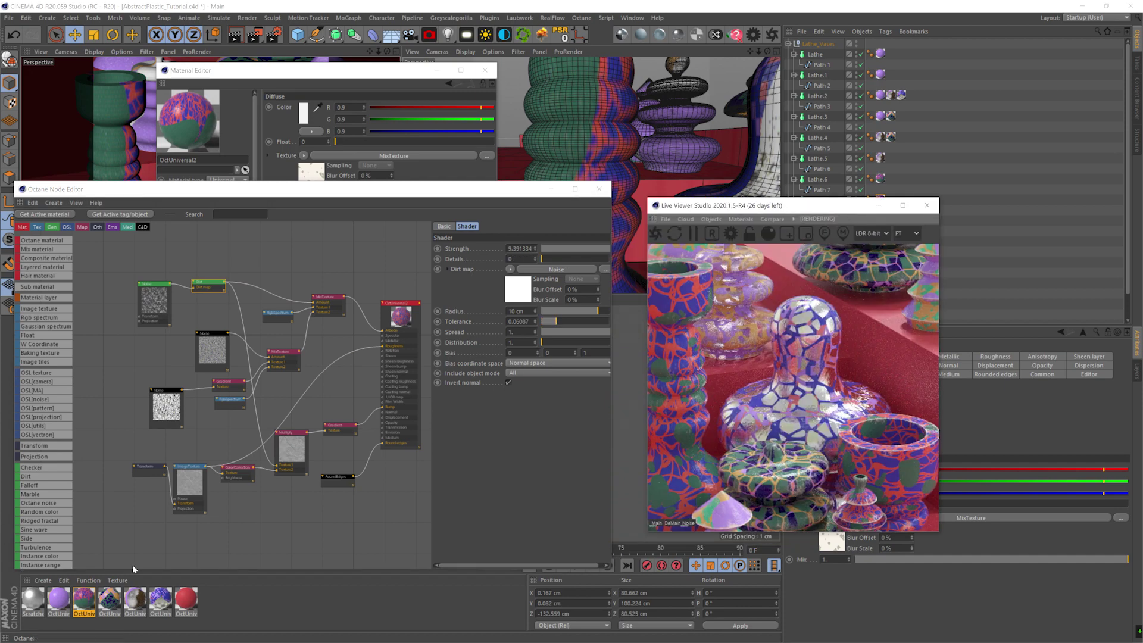
Set the Dirt Tolerance of the cracked Voronoi material to 0.03 and close the editor windows.
{"action": "left_click", "coordinate": [112, 602]}
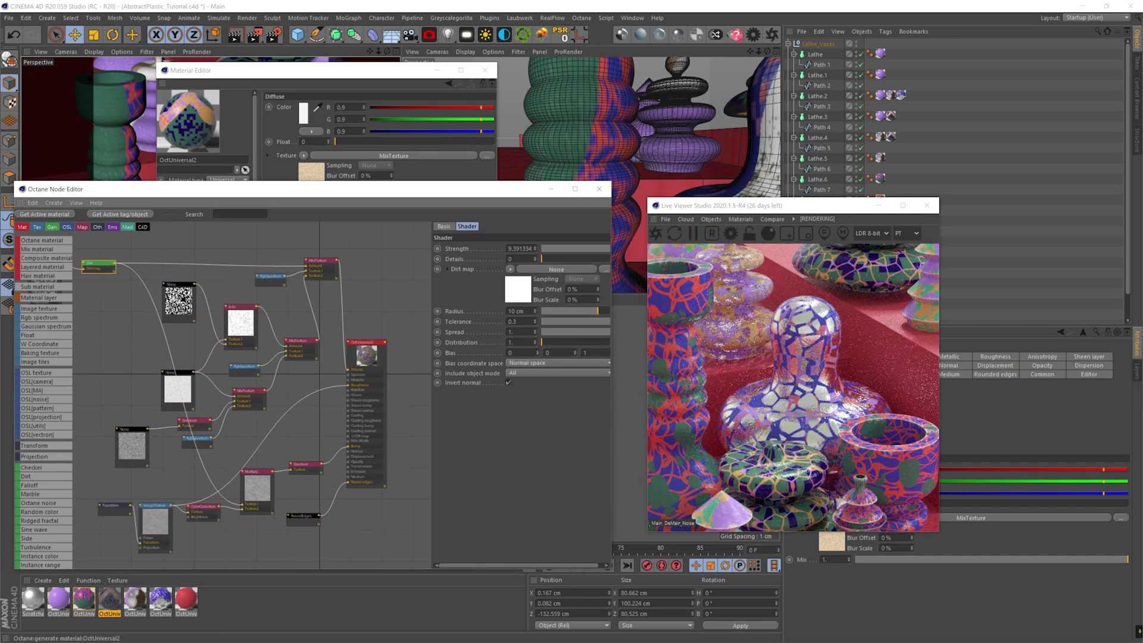
{"action": "type", "text": "0.03"}
{"action": "key", "text": "Return"}
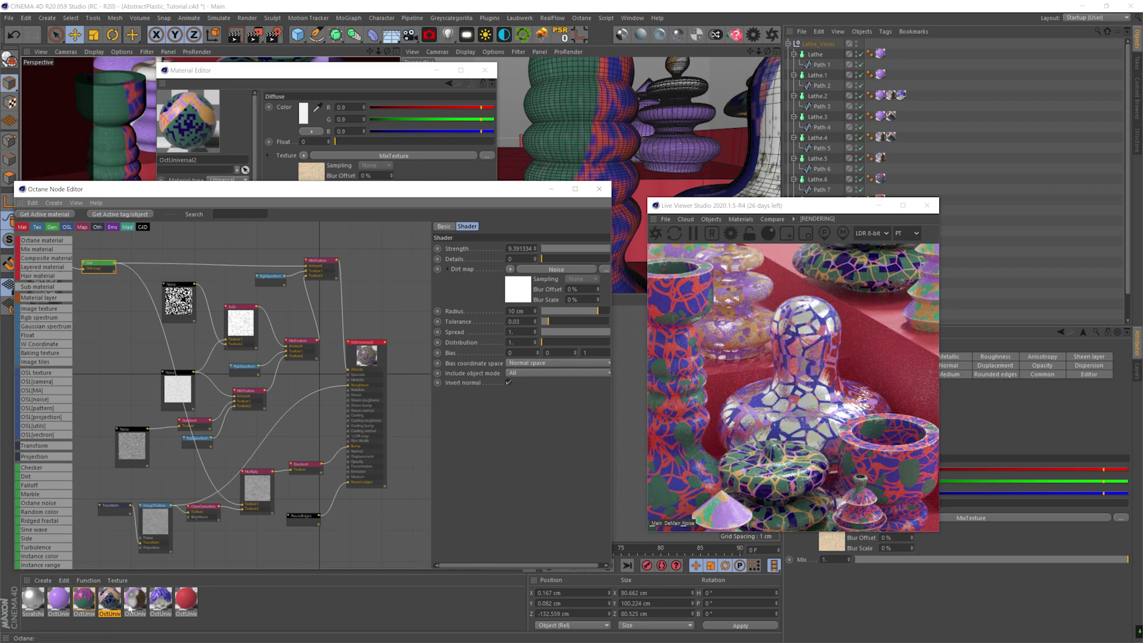
{"action": "left_click", "coordinate": [598, 189]}
{"action": "left_click", "coordinate": [485, 71]}
Adjust the tall vase and the cone-shaped Lathe.1 around the dome-shaped vase, and save the scene.
{"action": "key", "text": "ctrl+z"}
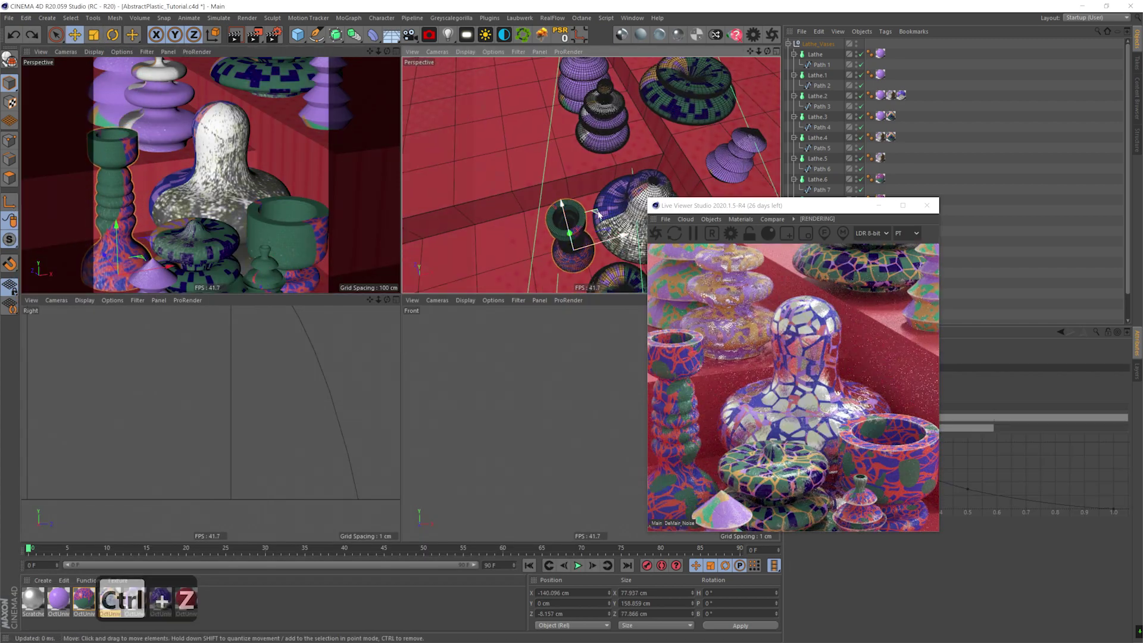
{"action": "left_click_drag", "start_coordinate": [530, 216], "coordinate": [525, 238]}
{"action": "left_click", "coordinate": [498, 158]}
{"action": "key", "text": "ctrl+s"}
{"action": "left_click_drag", "start_coordinate": [487, 160], "coordinate": [596, 119]}
{"action": "left_click", "coordinate": [608, 113]}
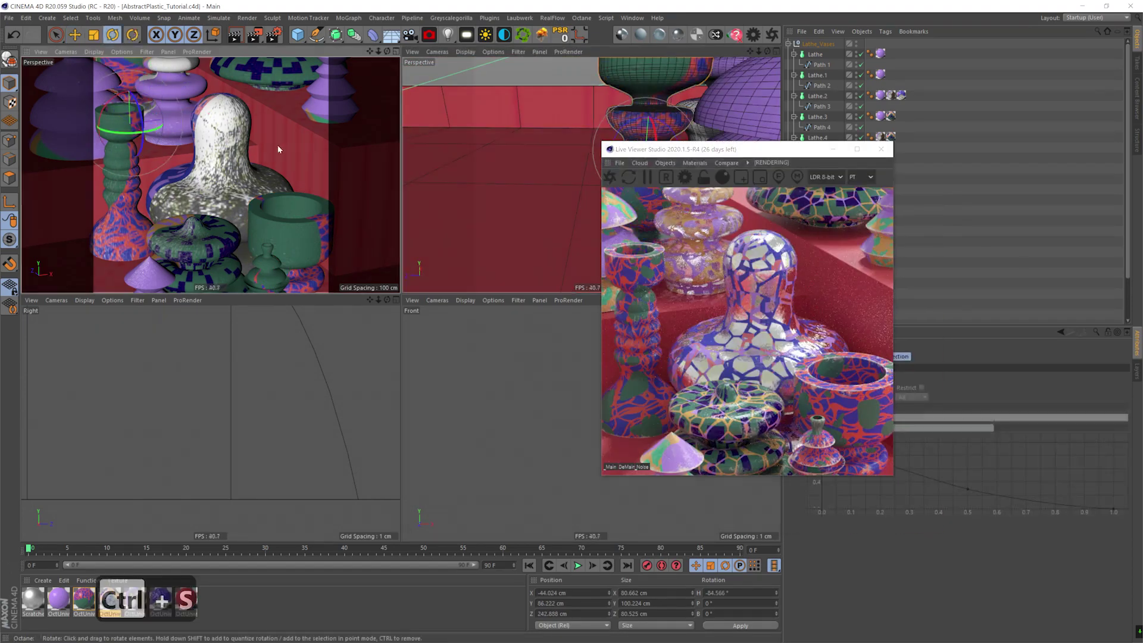
{"action": "key", "text": "ctrl+shift+z"}
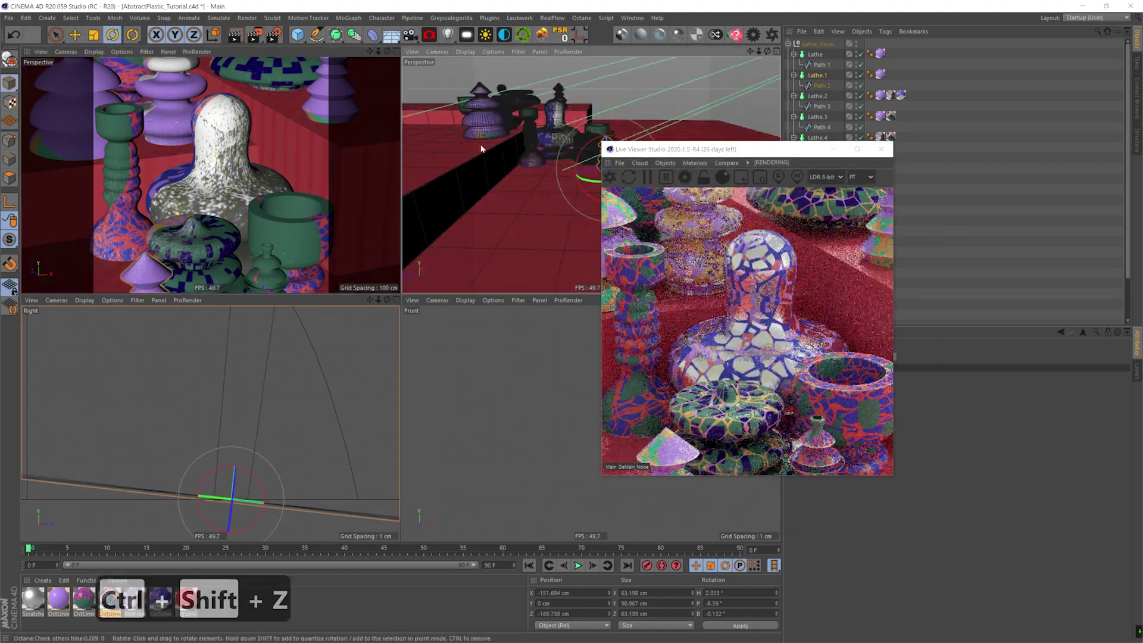
{"action": "left_click_drag", "start_coordinate": [684, 149], "coordinate": [538, 141]}
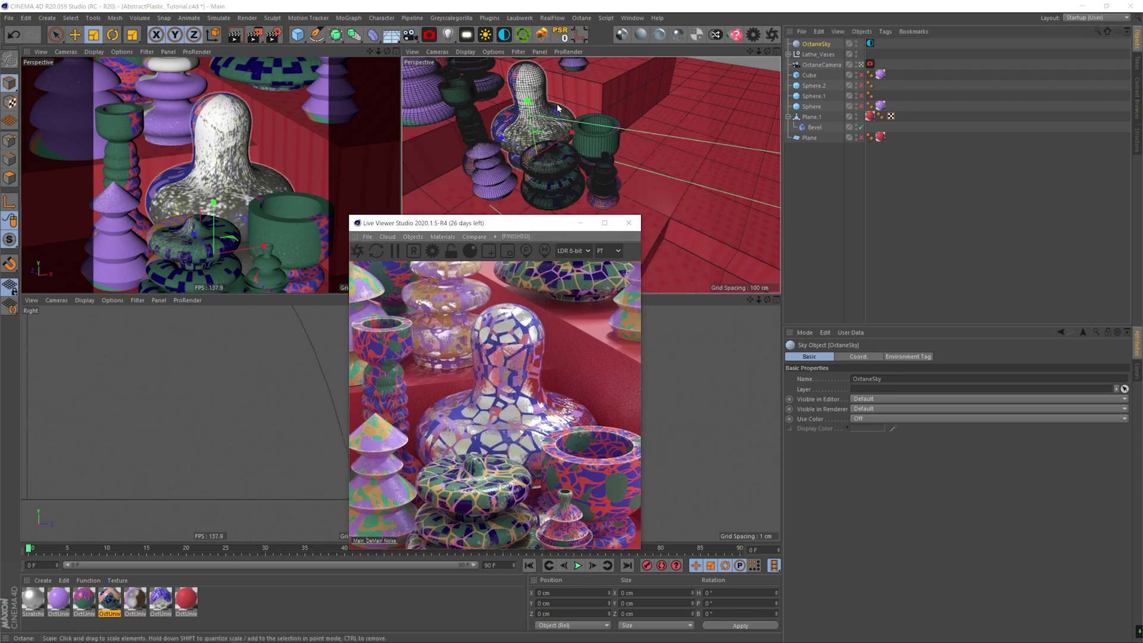
Add an Octane area light, rotate its heading to 90°, and place it at about X 710 cm, Y 370 cm.
{"action": "left_click_drag", "start_coordinate": [493, 115], "coordinate": [596, 143], "text": "alt"}
{"action": "left_click", "coordinate": [468, 36]}
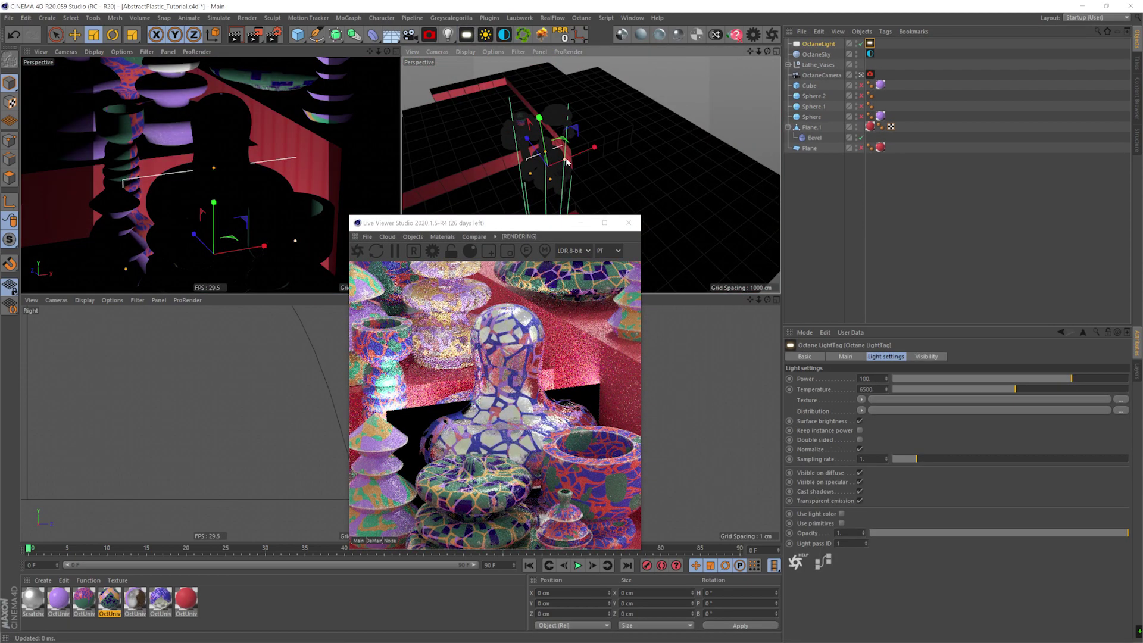
{"action": "key", "text": "r"}
{"action": "left_click_drag", "start_coordinate": [626, 137], "coordinate": [699, 134], "text": "shift"}
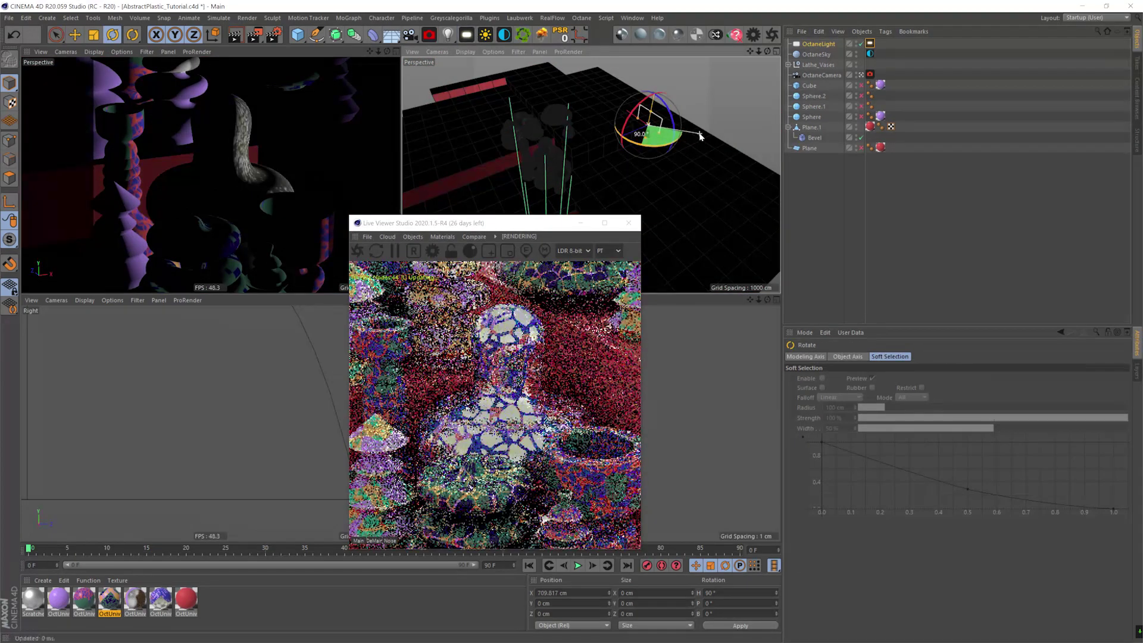
{"action": "key", "text": "e"}
{"action": "left_click_drag", "start_coordinate": [654, 98], "coordinate": [664, 43]}
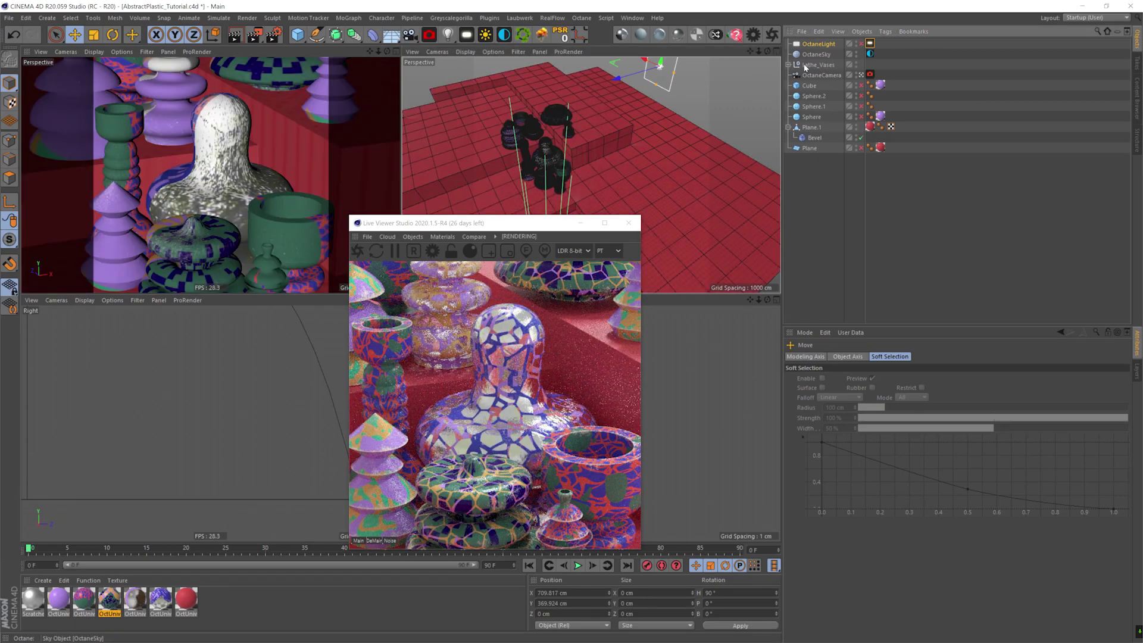
Set the OctaneSky environment's Power to 0.2 and its RotX to about -0.17.
{"action": "left_click", "coordinate": [870, 53]}
{"action": "left_click", "coordinate": [867, 448]}
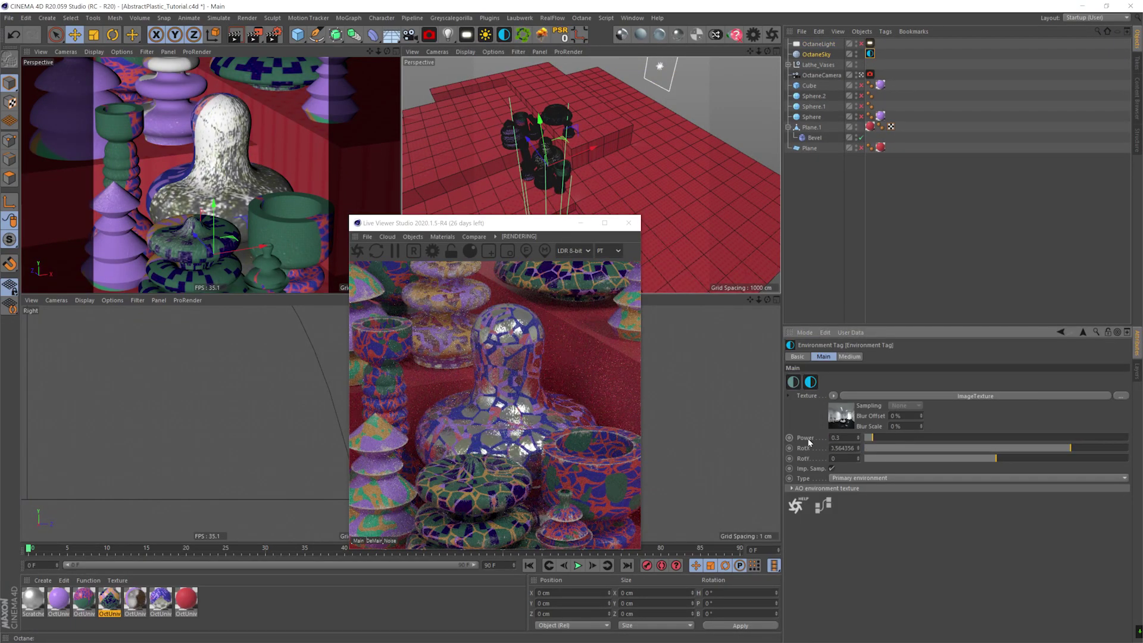
{"action": "left_click_drag", "start_coordinate": [1023, 443], "coordinate": [974, 447]}
Enable the OctaneLight, enlarge it, and set its Power to about 26.8 and Temperature to 6000.
{"action": "left_click", "coordinate": [861, 43]}
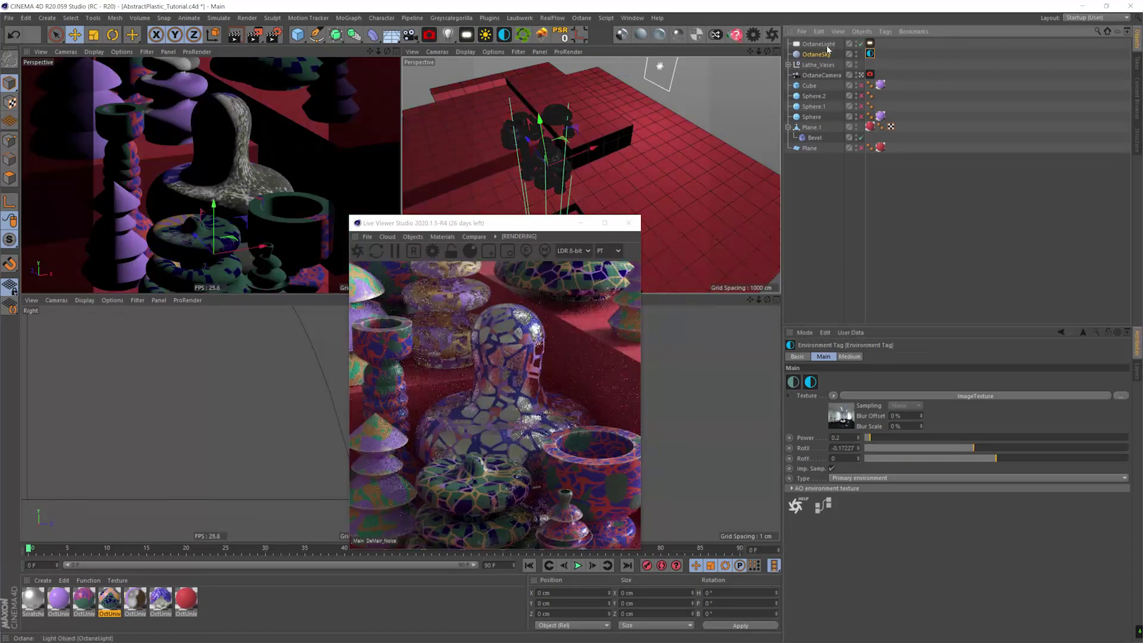
{"action": "left_click", "coordinate": [819, 44]}
{"action": "key", "text": "t"}
{"action": "middle_click_drag", "start_coordinate": [660, 67], "coordinate": [669, 117], "text": "alt"}
{"action": "left_click_drag", "start_coordinate": [669, 116], "coordinate": [705, 117]}
{"action": "key", "text": "e"}
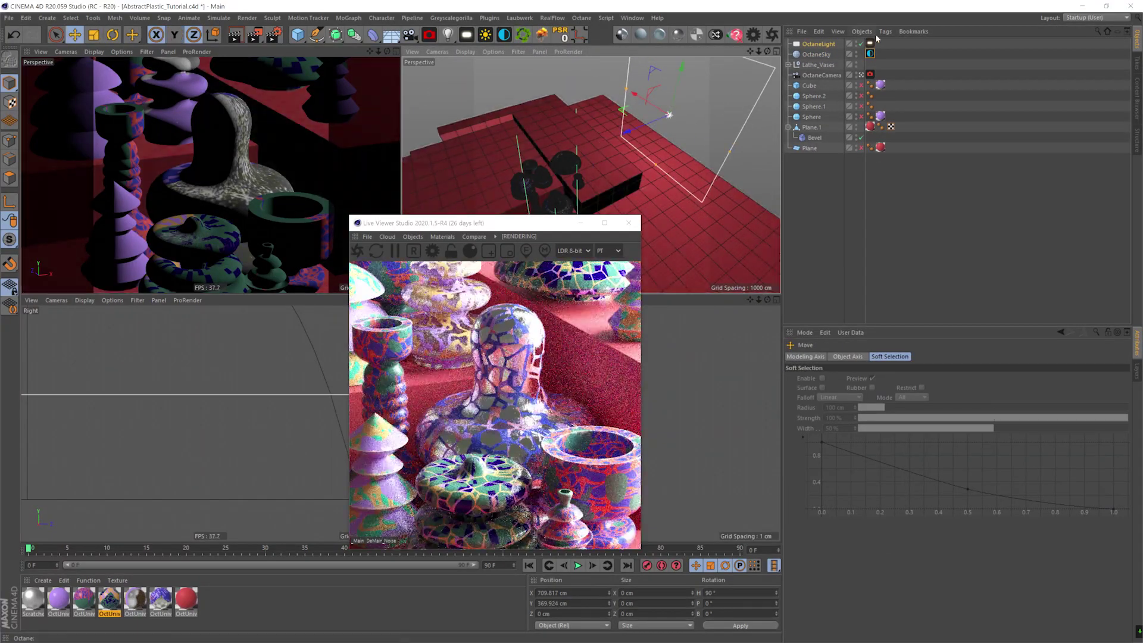
{"action": "left_click", "coordinate": [869, 43]}
{"action": "left_click_drag", "start_coordinate": [1065, 382], "coordinate": [1049, 381]}
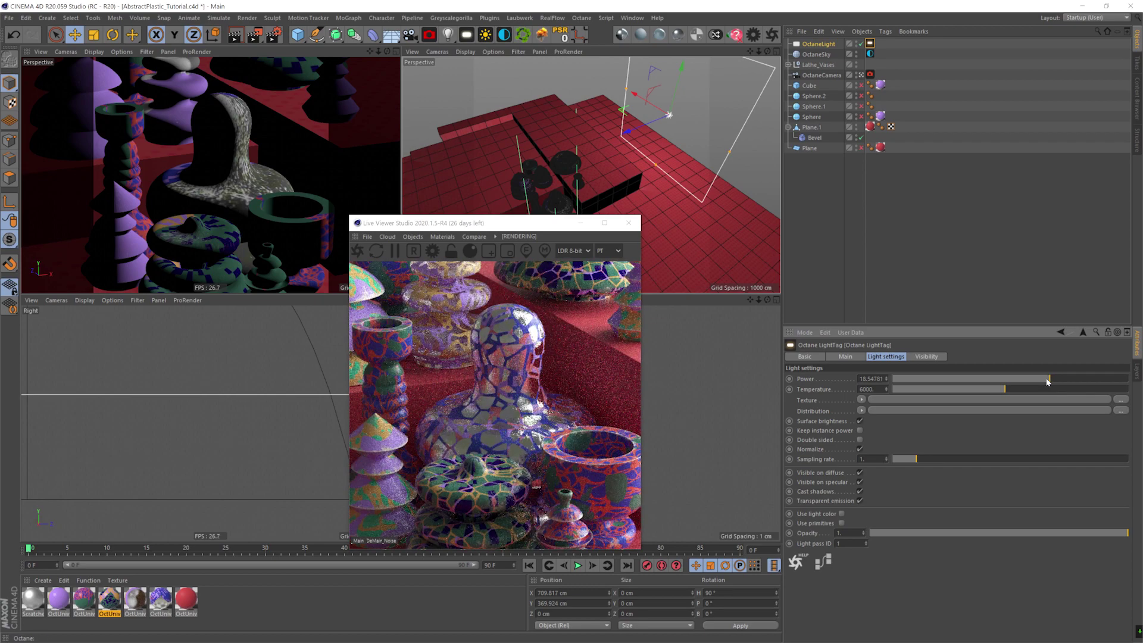
Move the OctaneLight out to about X 1638 cm, Y 809 cm, tilt its pitch to about -15.3°, and enlarge it.
{"action": "left_click_drag", "start_coordinate": [658, 183], "coordinate": [717, 126], "text": "alt"}
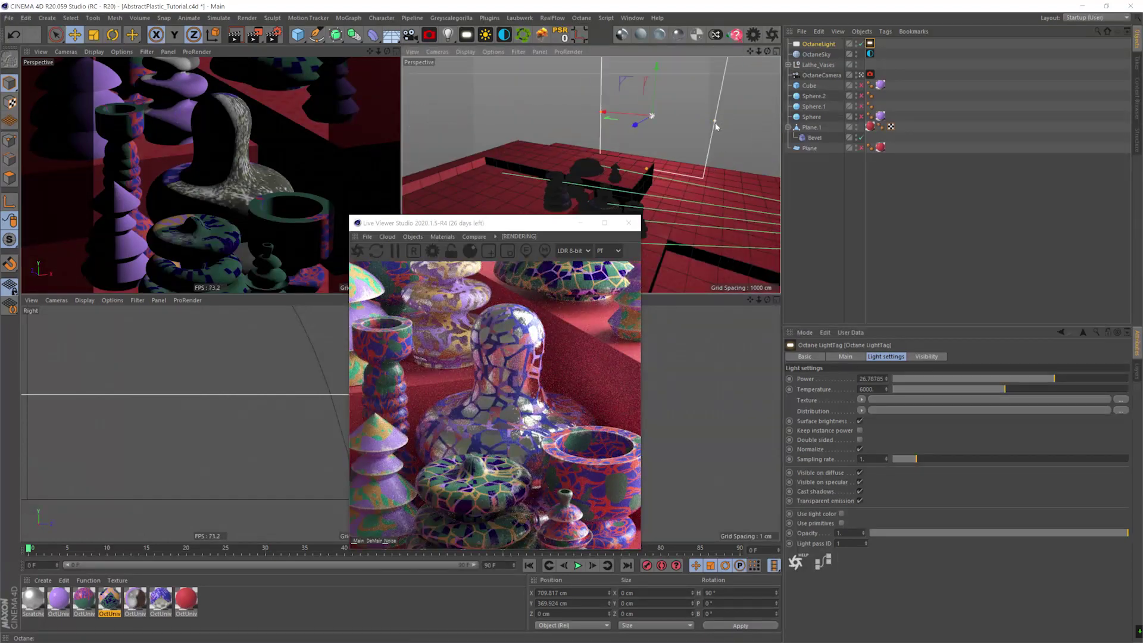
{"action": "key", "text": "e"}
{"action": "right_click_drag", "start_coordinate": [649, 166], "coordinate": [579, 161], "text": "alt"}
{"action": "left_click_drag", "start_coordinate": [579, 161], "coordinate": [613, 156], "text": "alt"}
{"action": "left_click_drag", "start_coordinate": [584, 144], "coordinate": [601, 134]}
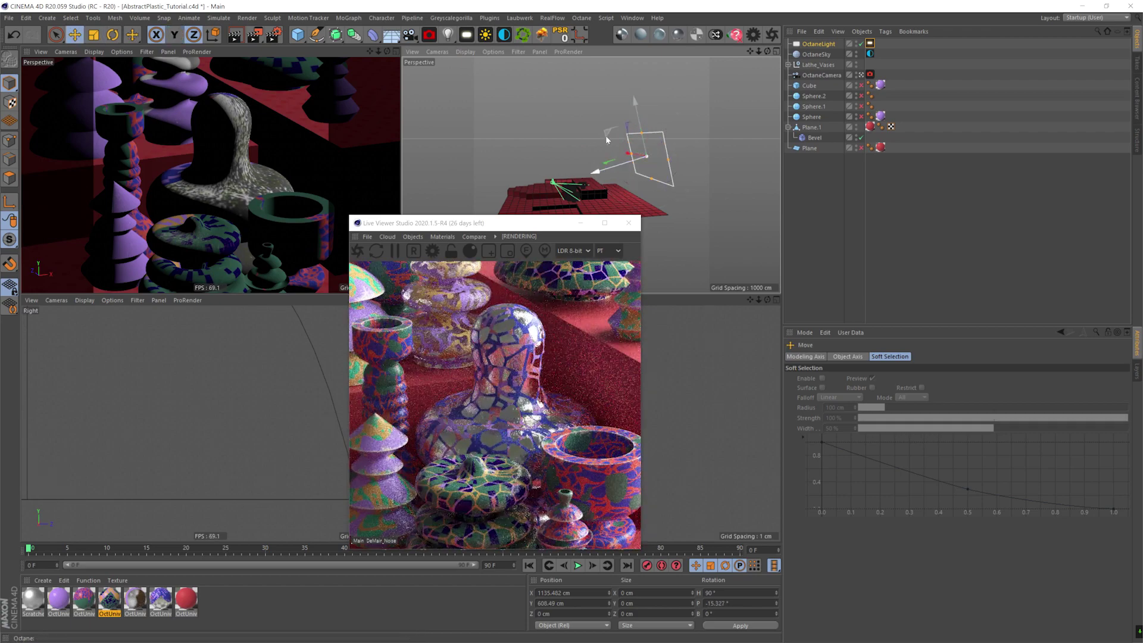
{"action": "left_click_drag", "start_coordinate": [674, 66], "coordinate": [671, 73]}
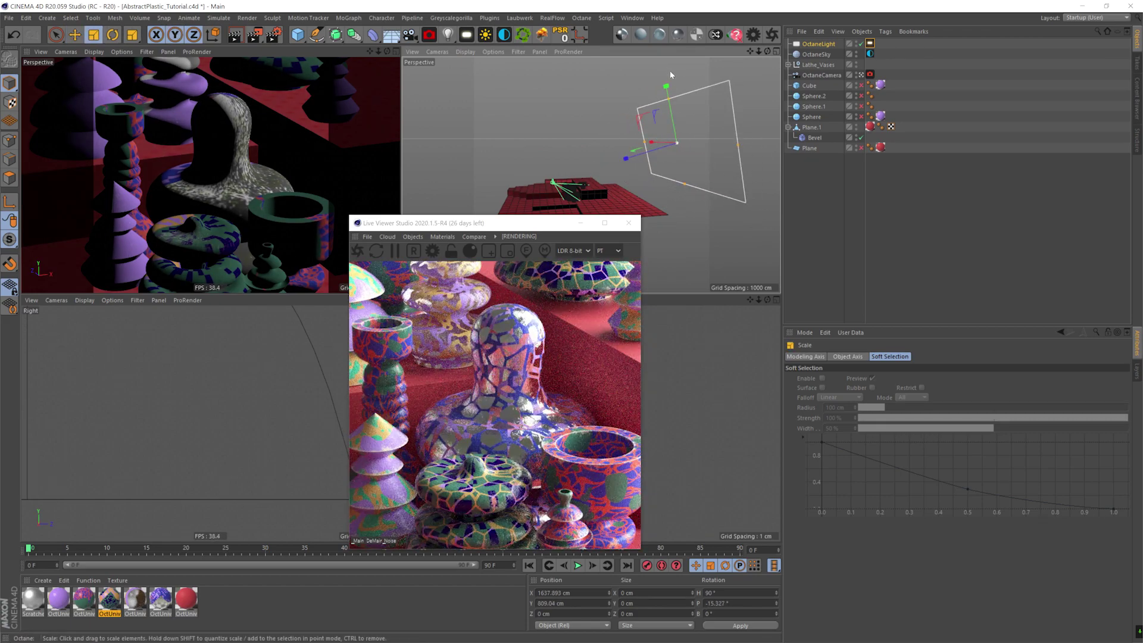
Add a plane about 2190 cm square opposite the light, at about X -1312 cm, Y 828 cm, banked about -57° toward the set.
{"action": "left_click_drag", "start_coordinate": [559, 231], "coordinate": [543, 250]}
{"action": "left_click_drag", "start_coordinate": [298, 35], "coordinate": [387, 68]}
{"action": "key", "text": "e"}
{"action": "left_click_drag", "start_coordinate": [576, 166], "coordinate": [715, 143]}
{"action": "key", "text": "t"}
{"action": "key", "text": "r"}
{"action": "left_click_drag", "start_coordinate": [556, 128], "coordinate": [459, 96]}
{"action": "key", "text": "e"}
{"action": "key", "text": "y"}
Create a white Octane Universal material and apply it to Plane.2.
{"action": "double_click", "coordinate": [242, 597]}
{"action": "left_click", "coordinate": [931, 356]}
{"action": "left_click_drag", "start_coordinate": [930, 460], "coordinate": [849, 460]}
{"action": "left_click_drag", "start_coordinate": [33, 598], "coordinate": [502, 191]}
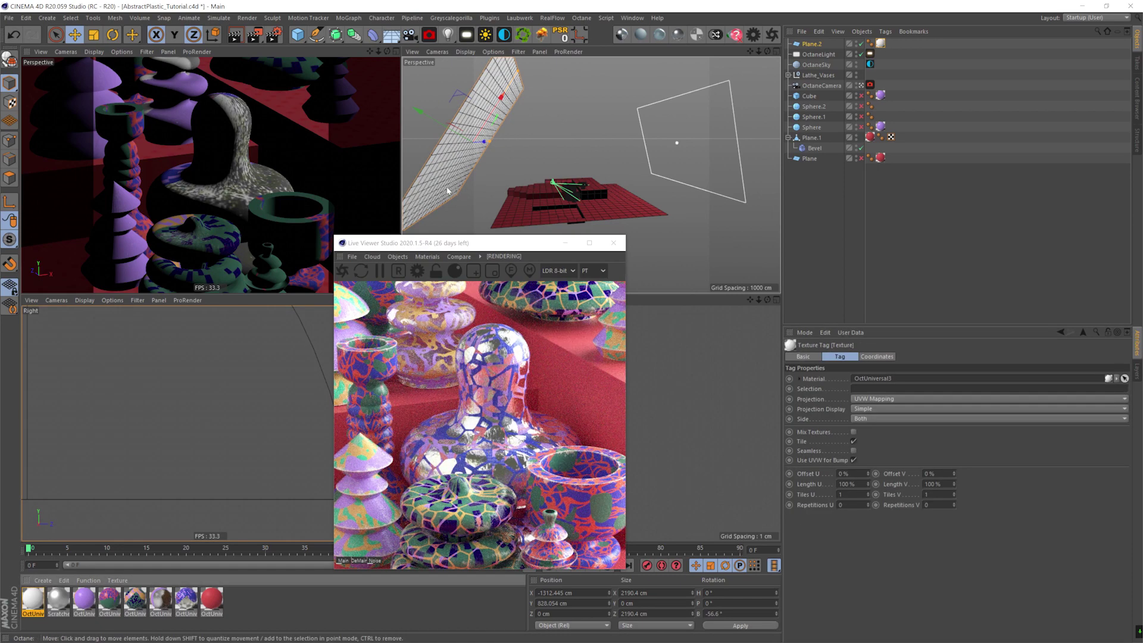
Store the current render in the Live Viewer and switch on the split comparison with the live image.
{"action": "left_click", "coordinate": [459, 257]}
{"action": "left_click", "coordinate": [467, 268]}
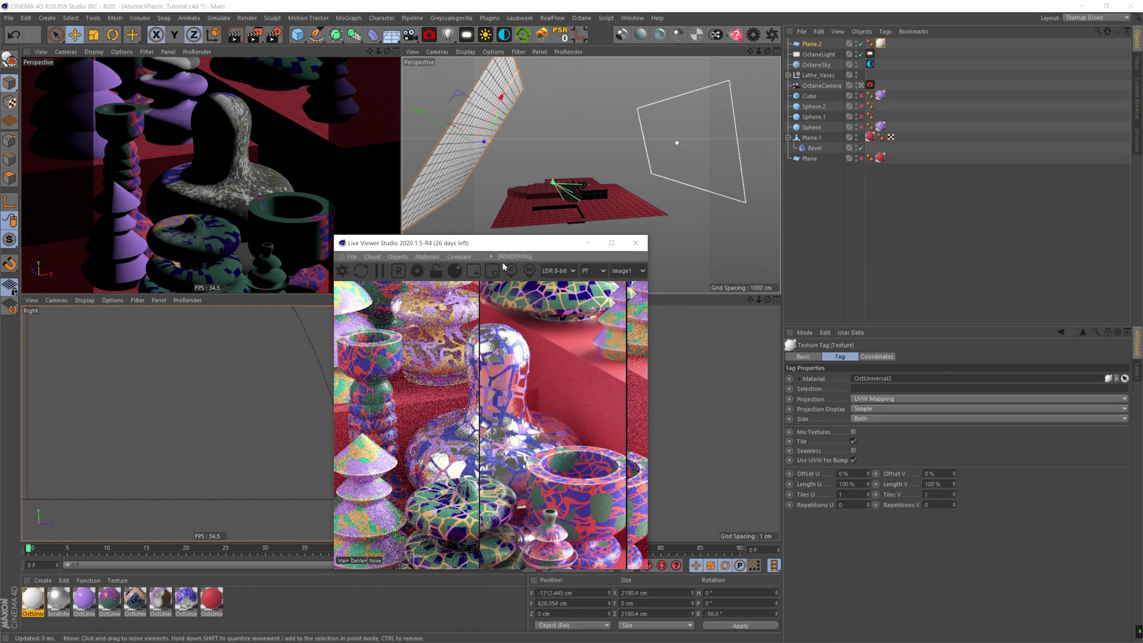
{"action": "left_click", "coordinate": [460, 256]}
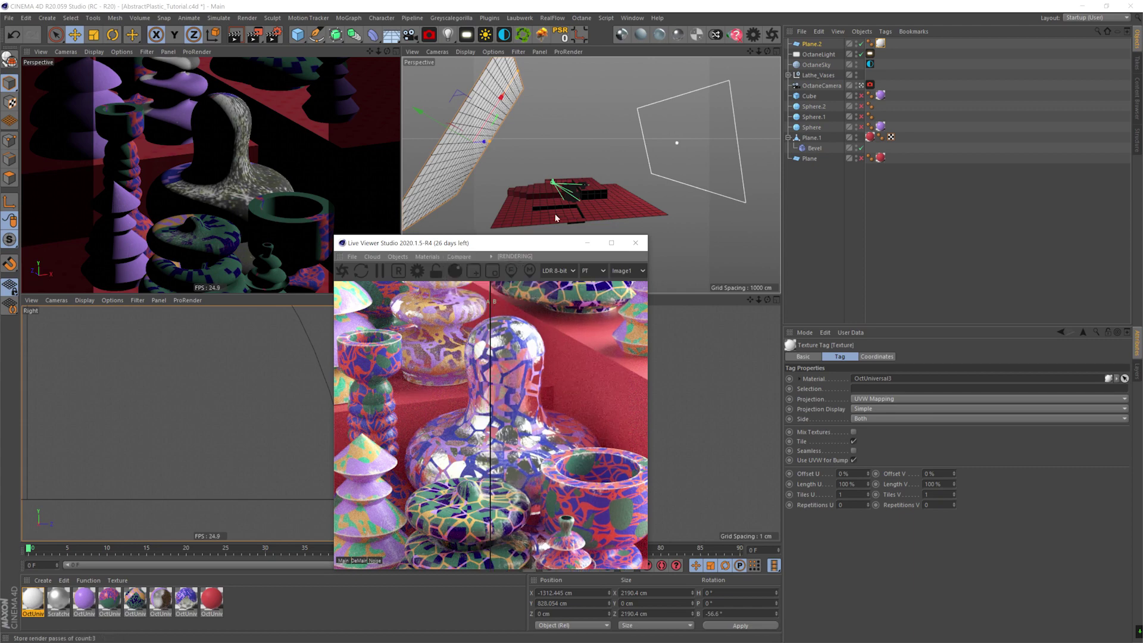
Save the scene, move Plane.2 back to about X -2323 cm, Y 1271 cm, and widen it to about 2964 cm.
{"action": "key", "text": "ctrl+s"}
{"action": "scroll", "coordinate": [539, 190], "scroll_direction": "down", "scroll_amount": 4}
{"action": "left_click_drag", "start_coordinate": [480, 113], "coordinate": [475, 63]}
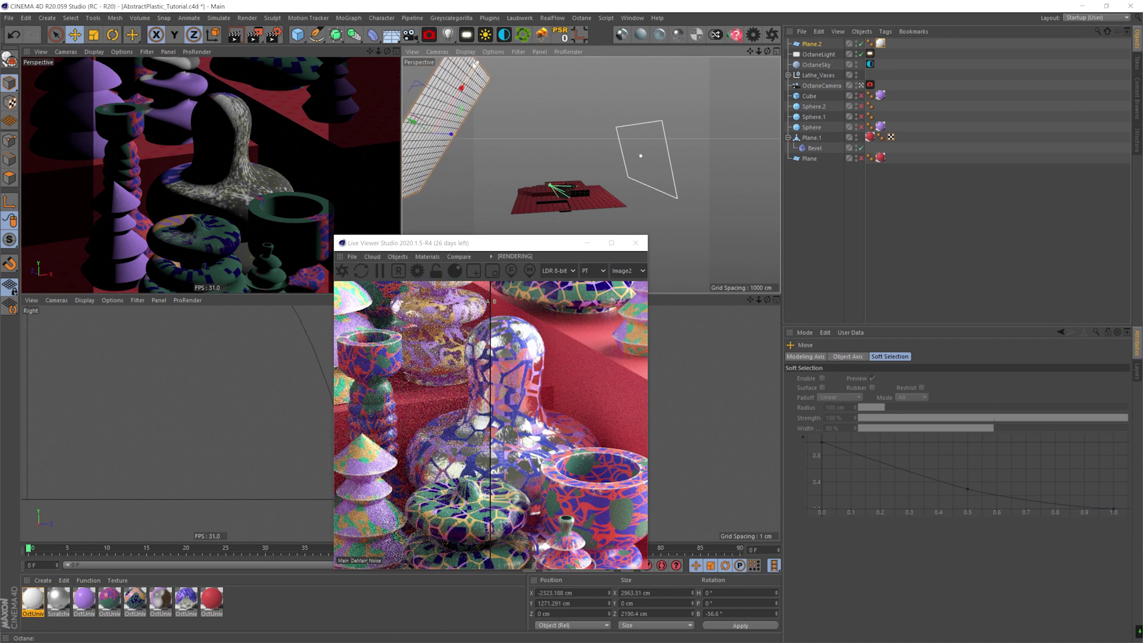
Compare the stored and current renders across the split line, and switch the comparison off.
{"action": "left_click_drag", "start_coordinate": [490, 345], "coordinate": [458, 345]}
{"action": "left_click_drag", "start_coordinate": [572, 340], "coordinate": [578, 328]}
{"action": "left_click", "coordinate": [458, 257]}
{"action": "left_click", "coordinate": [449, 268]}
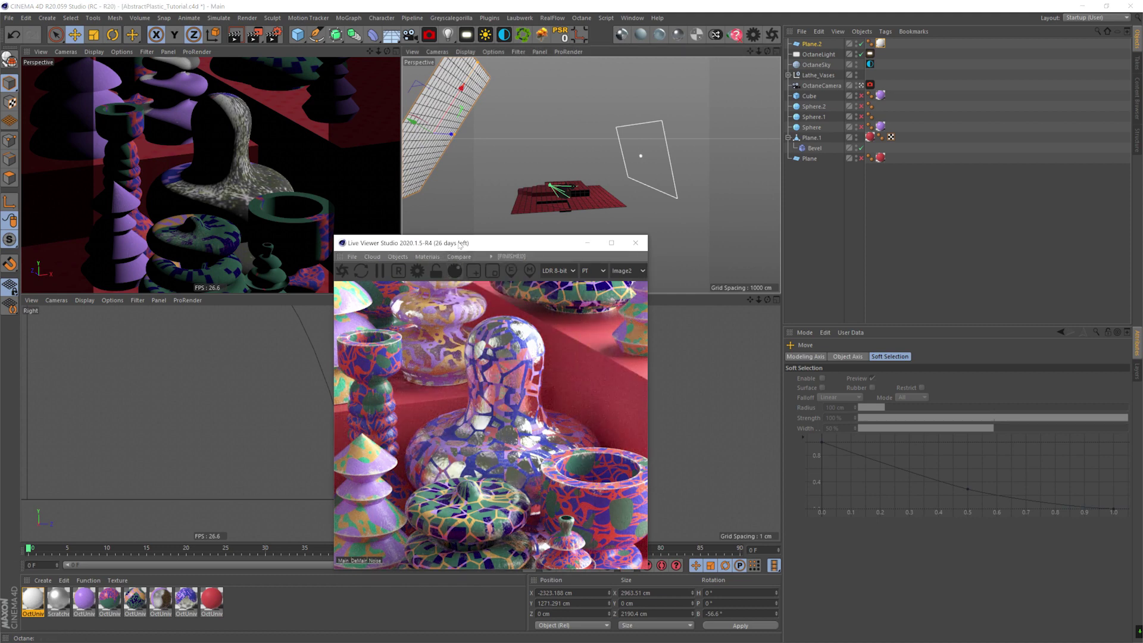
Focus the Octane camera on the large bottle vase and open its aperture to about 4.3 cm, F-stop about 0.58.
{"action": "left_click_drag", "start_coordinate": [481, 237], "coordinate": [586, 196]}
{"action": "left_click", "coordinate": [870, 85]}
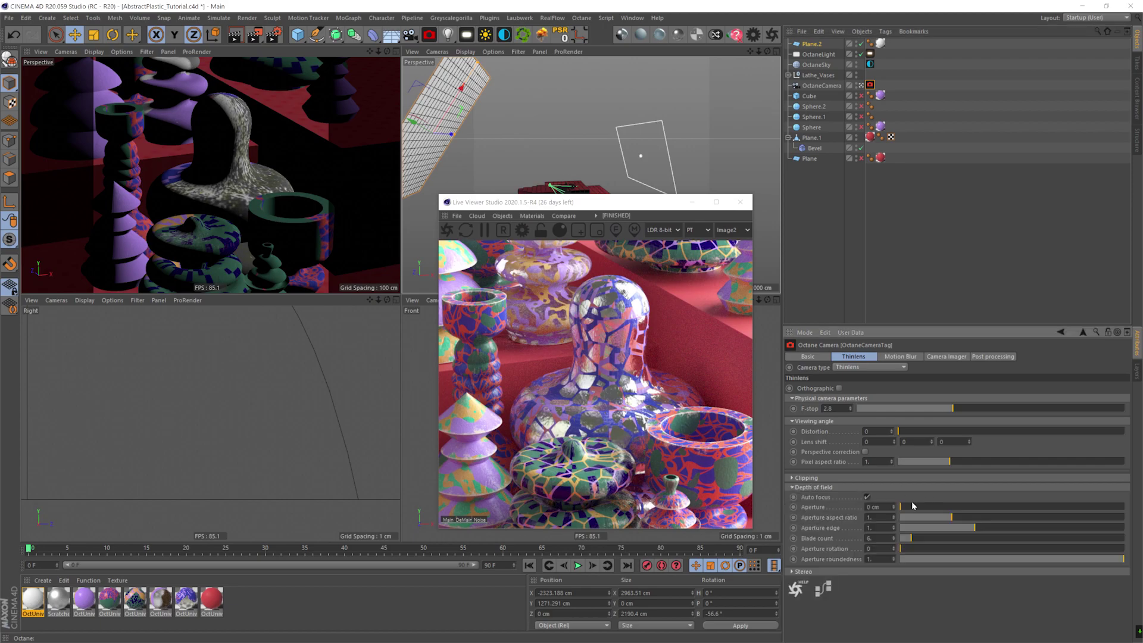
{"action": "left_click_drag", "start_coordinate": [902, 518], "coordinate": [1075, 517]}
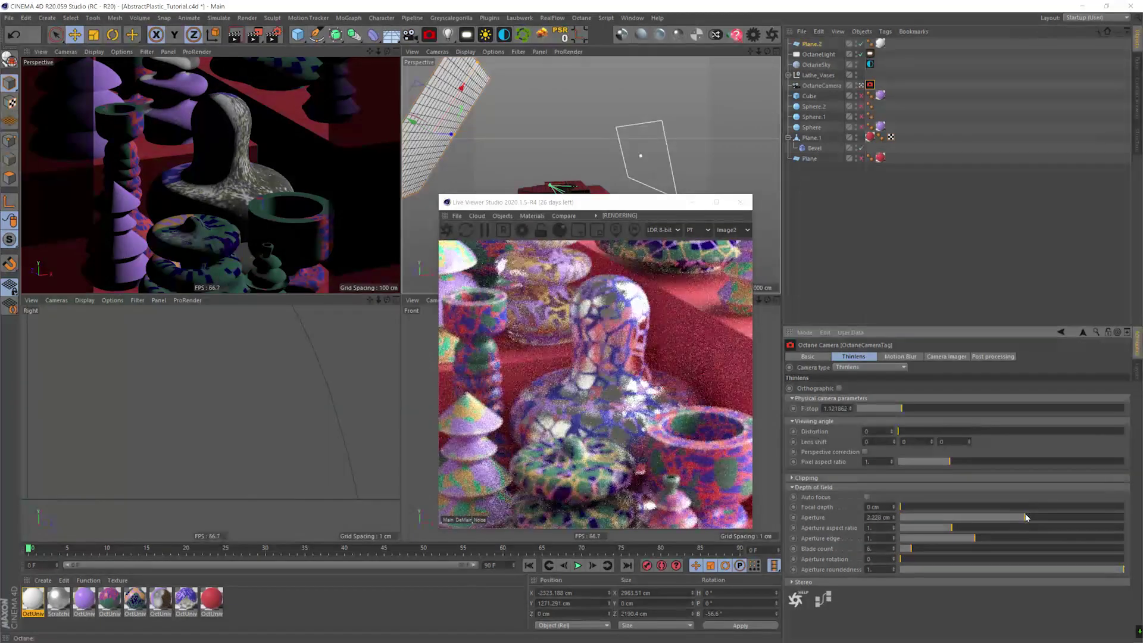
{"action": "left_click", "coordinate": [616, 230]}
{"action": "left_click", "coordinate": [609, 384]}
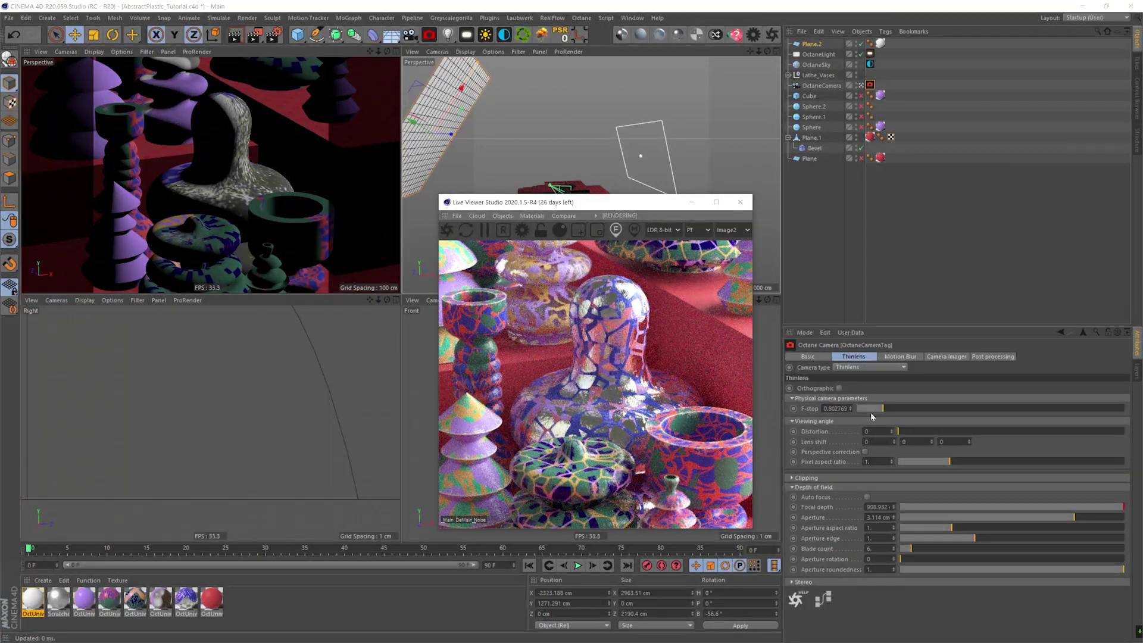
{"action": "left_click_drag", "start_coordinate": [883, 408], "coordinate": [866, 407]}
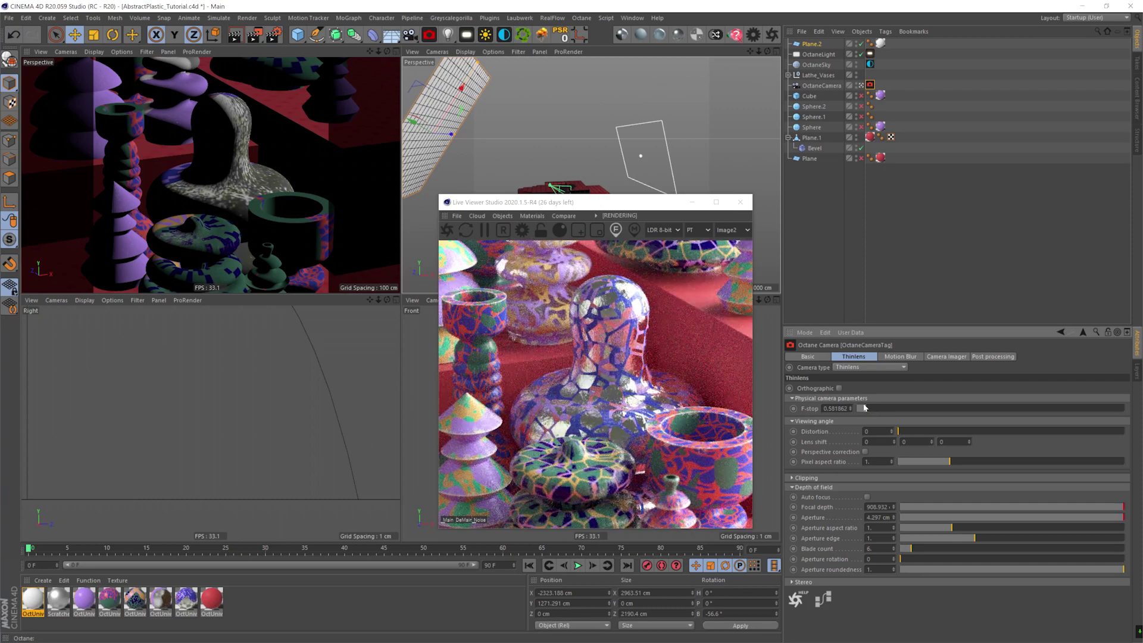
Undo the latest view changes and the last two edits to the vase arrangement, and save the scene.
{"action": "key", "text": "ctrl+shift+z"}
{"action": "key", "text": "ctrl+s"}
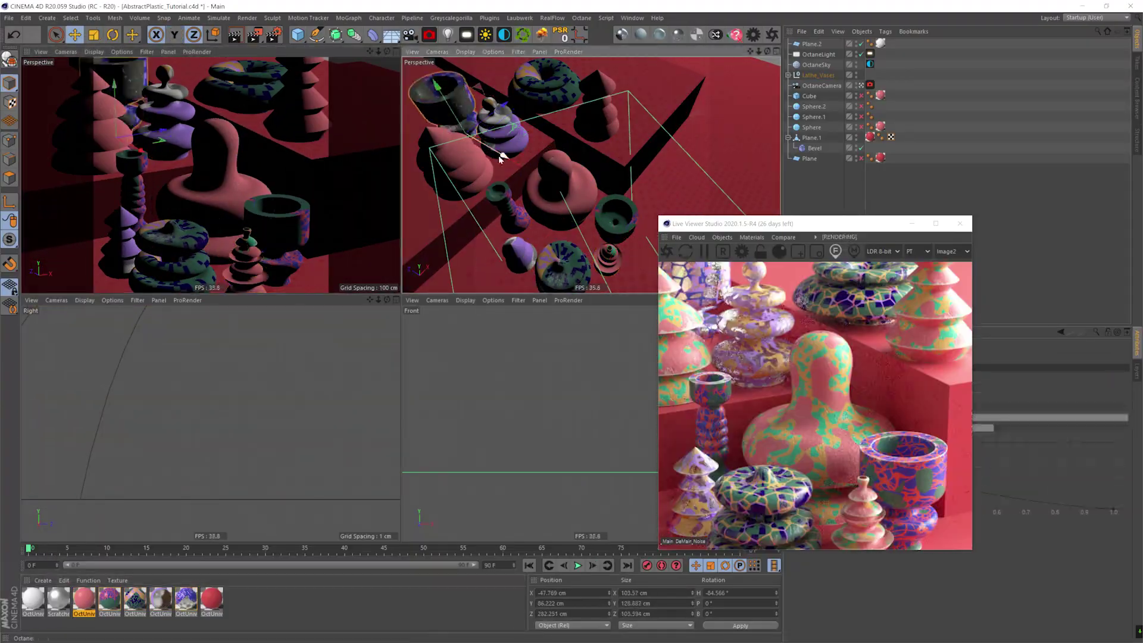
{"action": "key", "text": "ctrl+z"}
{"action": "key", "text": "ctrl+z"}
{"action": "key", "text": "ctrl+s"}
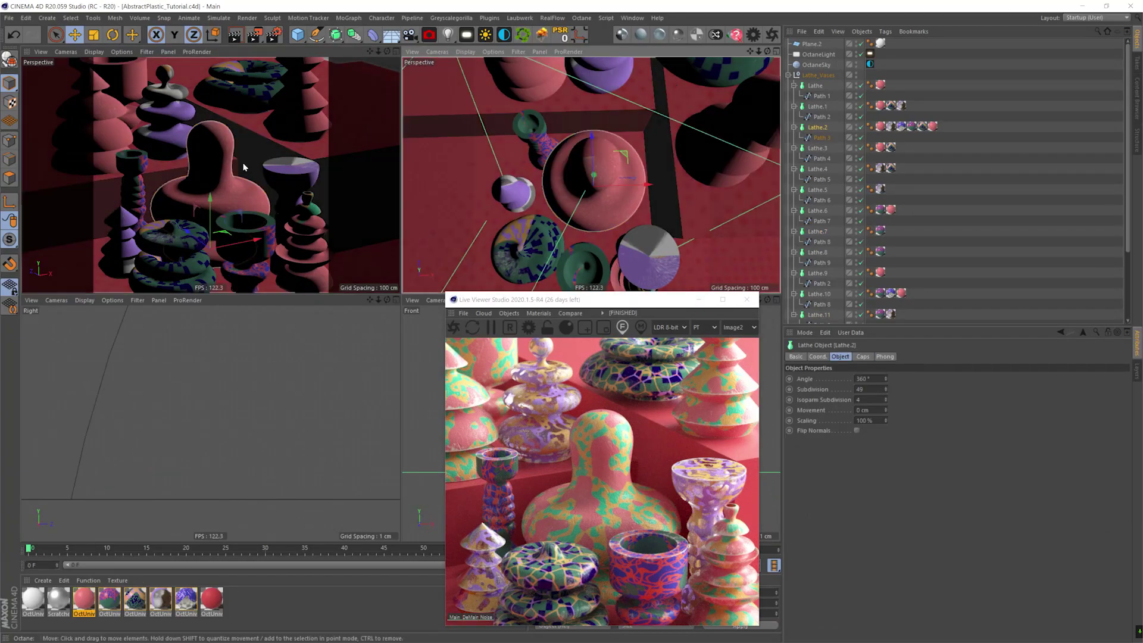
{"action": "key", "text": "ctrl+shift+z"}
{"action": "key", "text": "ctrl+s"}
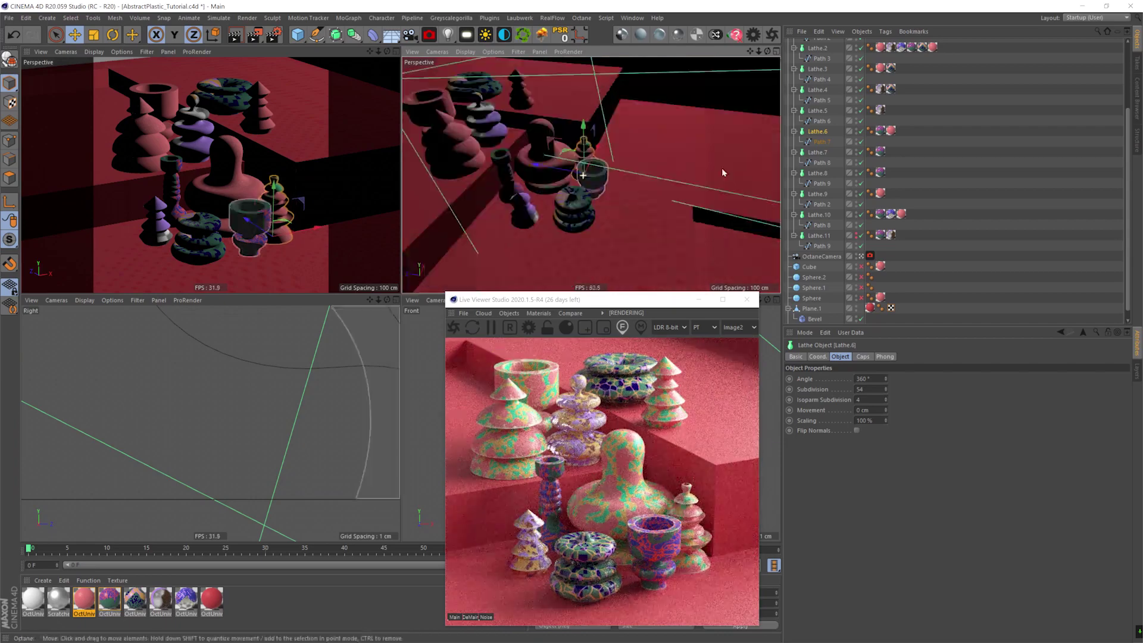
Step back through the last four view changes to restore the camera framing, and save the scene.
{"action": "key", "text": "ctrl+shift+z"}
{"action": "key", "text": "ctrl+shift+z"}
{"action": "key", "text": "ctrl+shift+z"}
{"action": "key", "text": "ctrl+shift+z"}
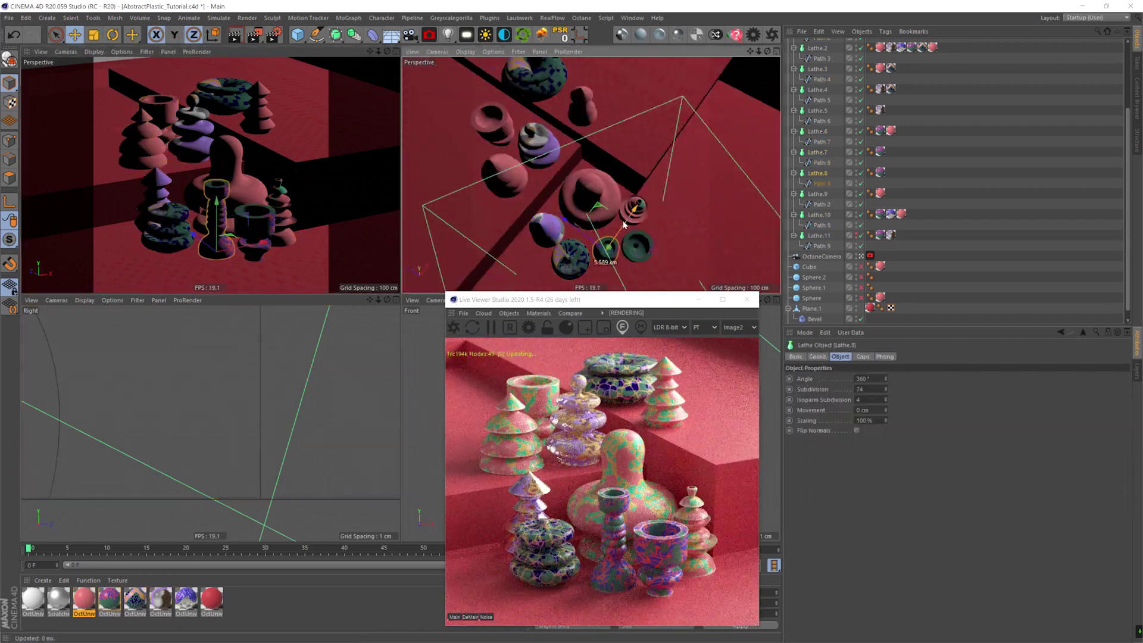
{"action": "left_click_drag", "start_coordinate": [582, 292], "coordinate": [582, 263]}
{"action": "key", "text": "ctrl+s"}
Set the regular image's save format to OpenEXR in the render settings.
{"action": "left_click", "coordinate": [273, 35]}
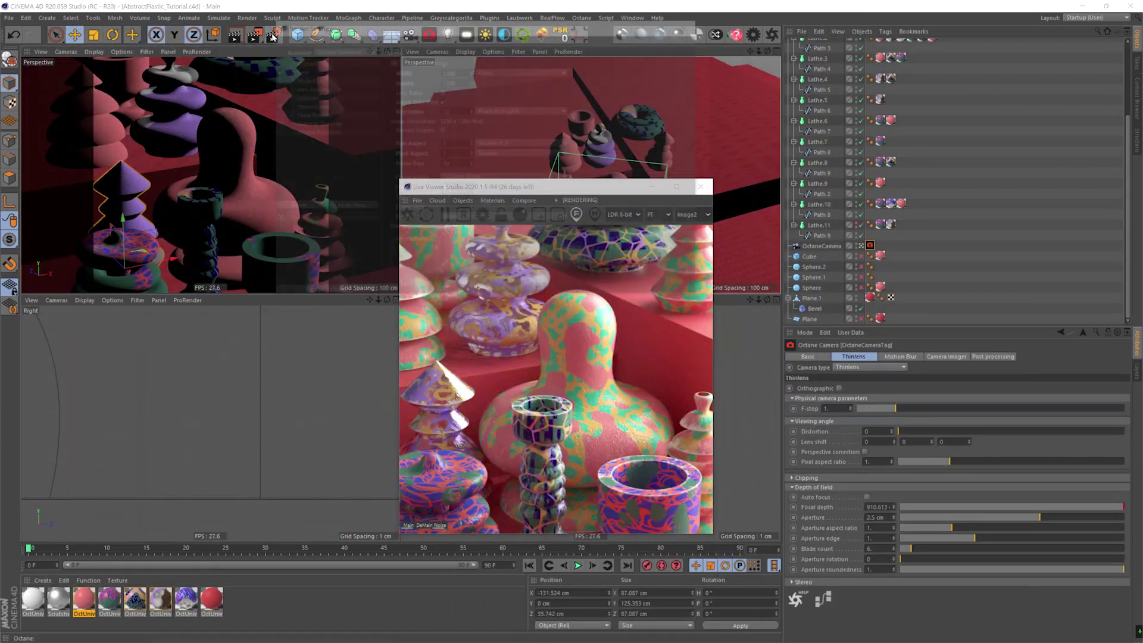
{"action": "left_click", "coordinate": [300, 72]}
{"action": "left_click", "coordinate": [482, 91]}
{"action": "left_click", "coordinate": [482, 154]}
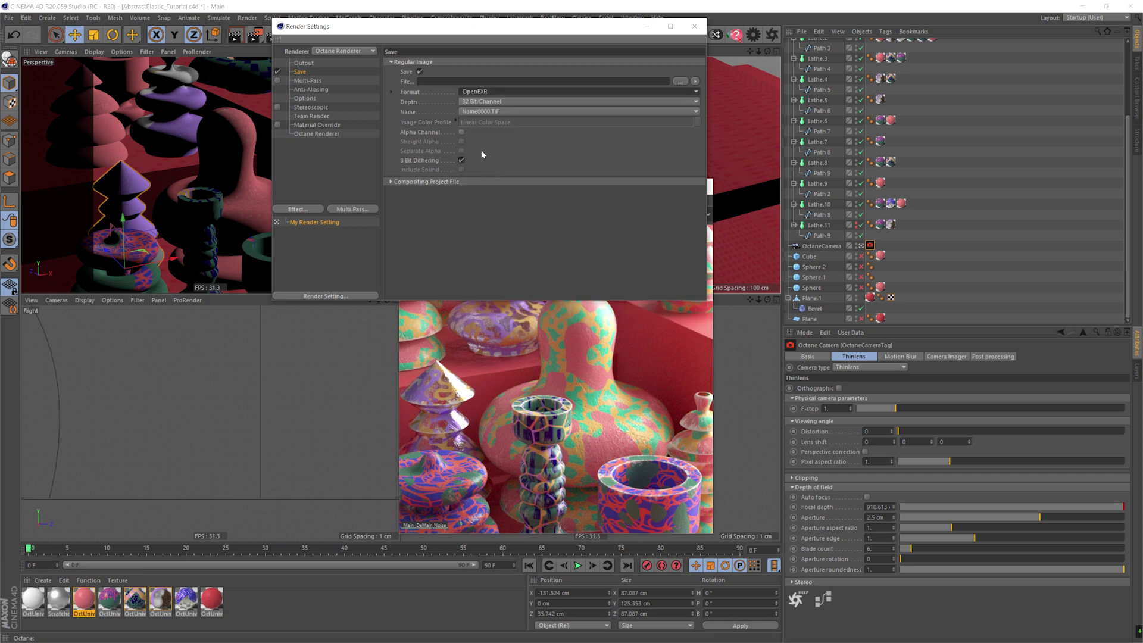
Set the output file to AbstractPlastic_Tutorial in the AbstractPlastic Renders folder and copy its full path.
{"action": "left_click", "coordinate": [680, 81]}
{"action": "type", "text": "AbstractPlastic_Tutorial"}
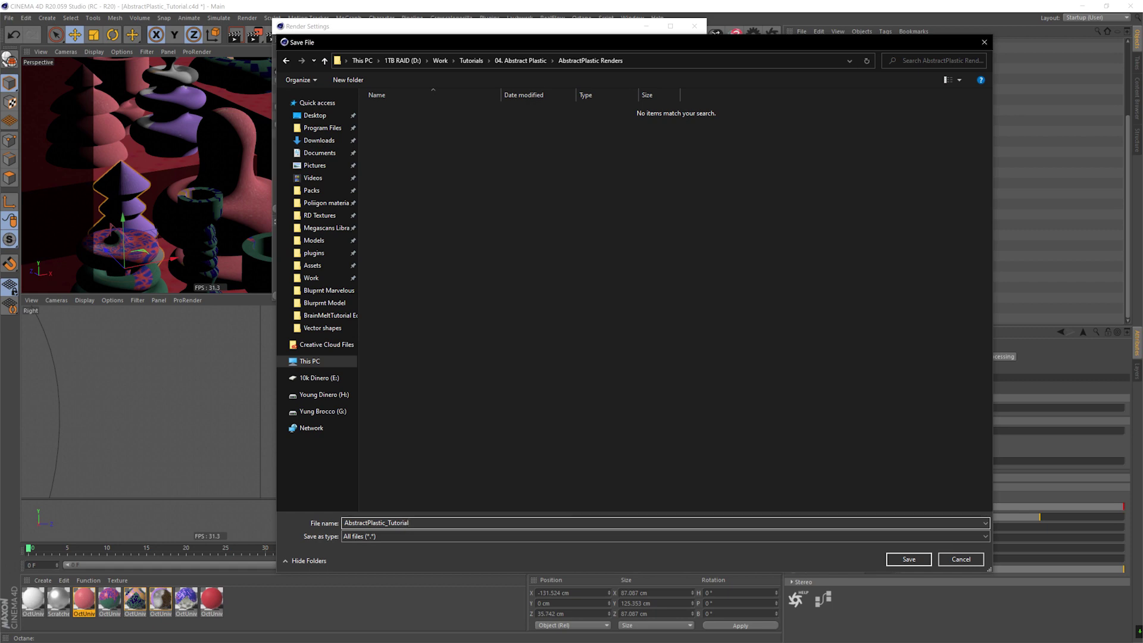
{"action": "key", "text": "ctrl+a"}
{"action": "key", "text": "ctrl+c"}
{"action": "key", "text": "Return"}
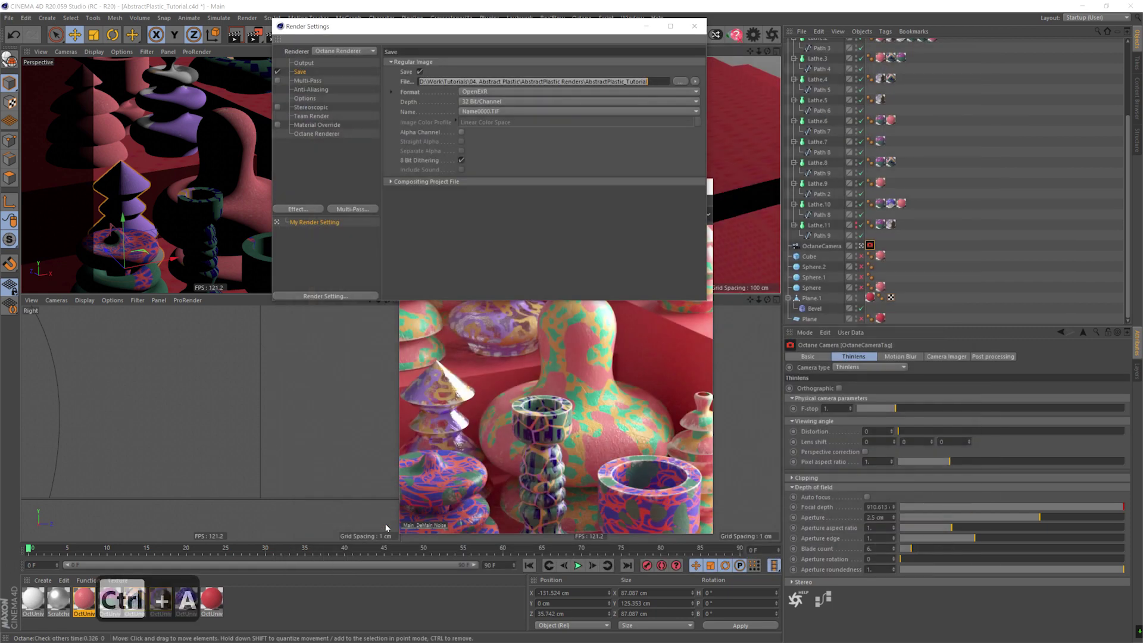
Paste the copied path as the Octane render pass file and enable the render passes.
{"action": "left_click", "coordinate": [329, 134]}
{"action": "left_click", "coordinate": [563, 62]}
{"action": "key", "text": "ctrl+v"}
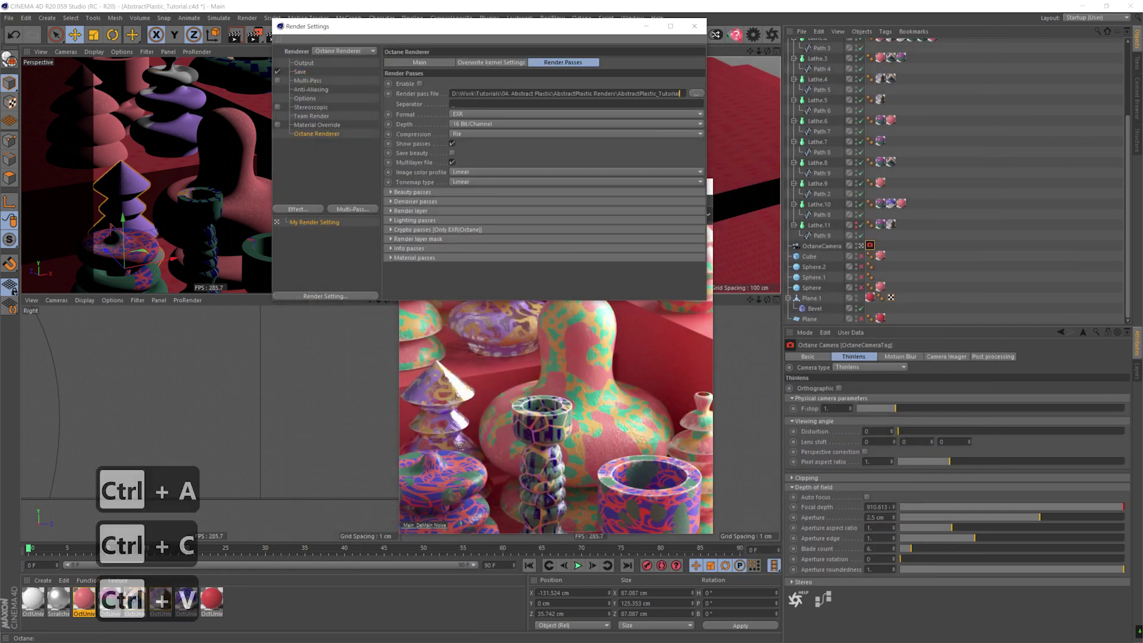
{"action": "left_click", "coordinate": [419, 83]}
Set the render pass format to EXR(Octane) and the tonemap type to Tonemapped.
{"action": "left_click", "coordinate": [470, 114]}
{"action": "left_click", "coordinate": [479, 196]}
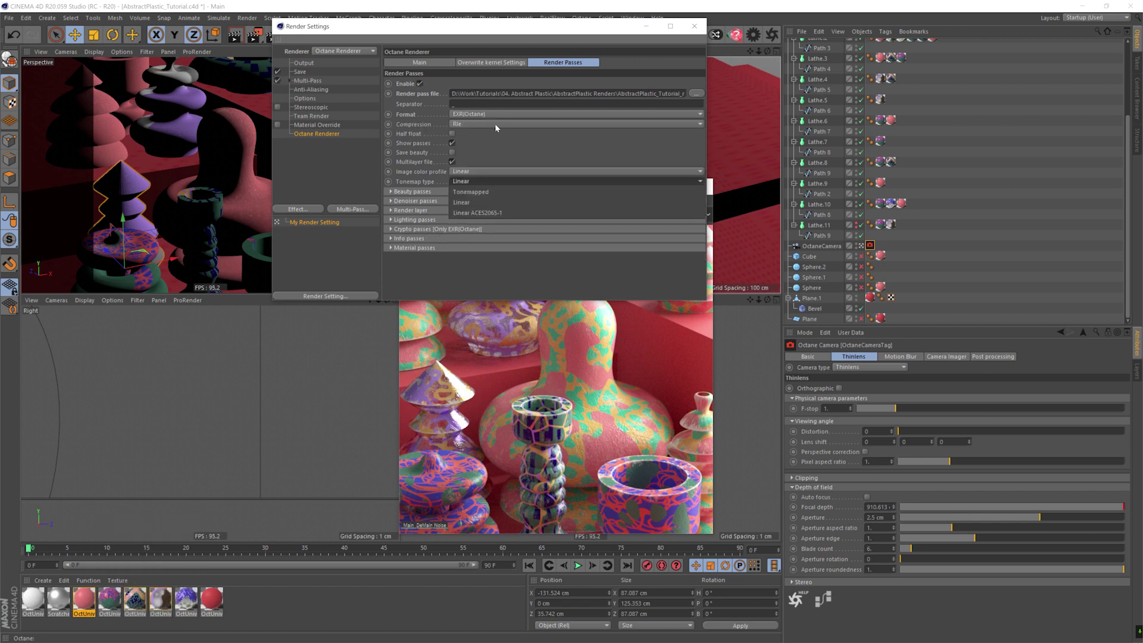
{"action": "left_click", "coordinate": [470, 192]}
Enable the Shadow beauty pass and the denoised indirect reflection pass.
{"action": "left_click", "coordinate": [416, 192]}
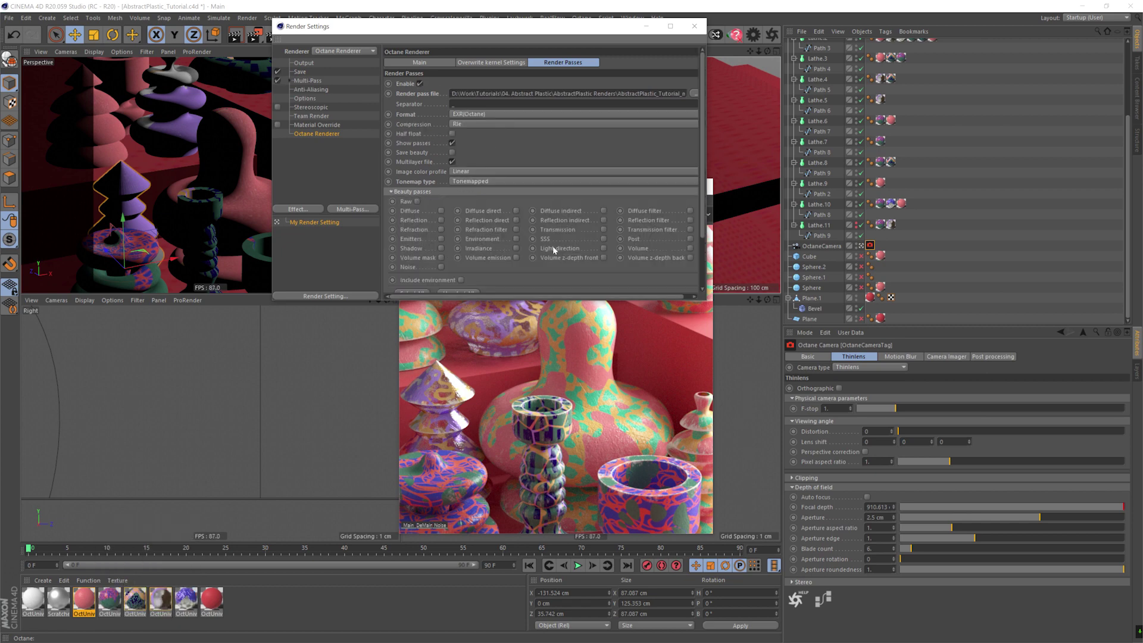
{"action": "left_click", "coordinate": [441, 249]}
{"action": "left_click", "coordinate": [412, 192]}
{"action": "left_click", "coordinate": [415, 201]}
{"action": "left_click", "coordinate": [476, 211]}
{"action": "left_click", "coordinate": [581, 230]}
{"action": "left_click", "coordinate": [419, 201]}
Set the info passes' max samples to 1000 and enable the Shading normal and AO passes.
{"action": "left_click", "coordinate": [409, 238]}
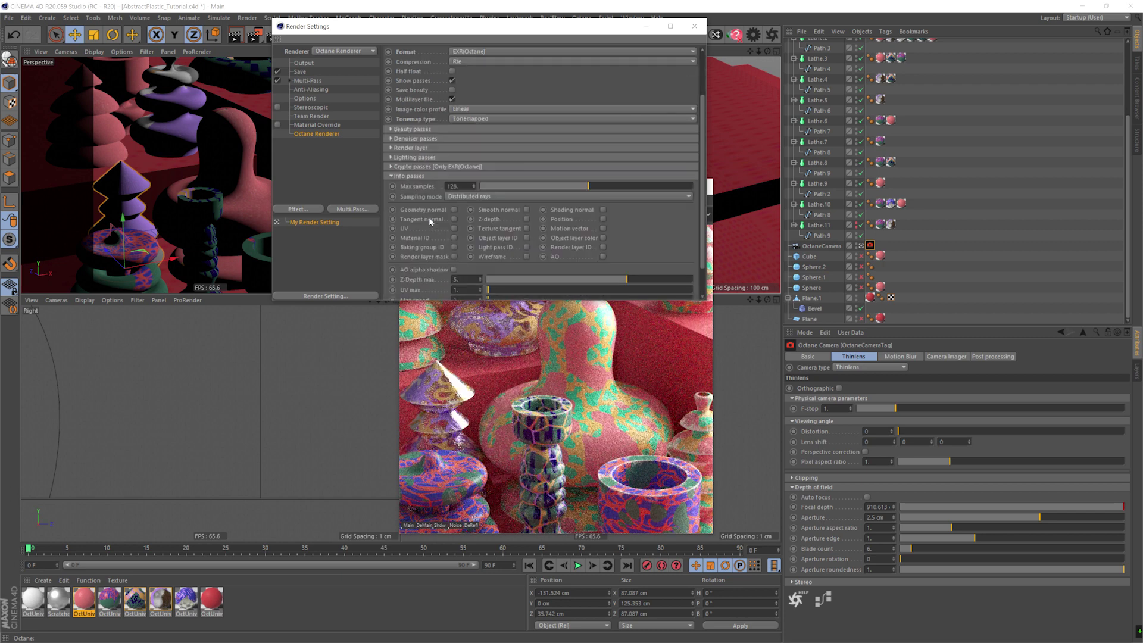
{"action": "type", "text": "1000"}
{"action": "key", "text": "Return"}
{"action": "left_click", "coordinate": [603, 210]}
{"action": "left_click", "coordinate": [603, 248]}
{"action": "left_click", "coordinate": [603, 248]}
{"action": "left_click", "coordinate": [604, 257]}
Display the AO pass in the Live Viewer, set the AO distance to about 0.078, and enable AO alpha shadow.
{"action": "scroll", "coordinate": [625, 250], "scroll_direction": "down", "scroll_amount": 2}
{"action": "left_click", "coordinate": [504, 525]}
{"action": "left_click_drag", "start_coordinate": [476, 187], "coordinate": [203, 186]}
{"action": "left_click", "coordinate": [528, 274]}
{"action": "left_click_drag", "start_coordinate": [527, 275], "coordinate": [524, 275]}
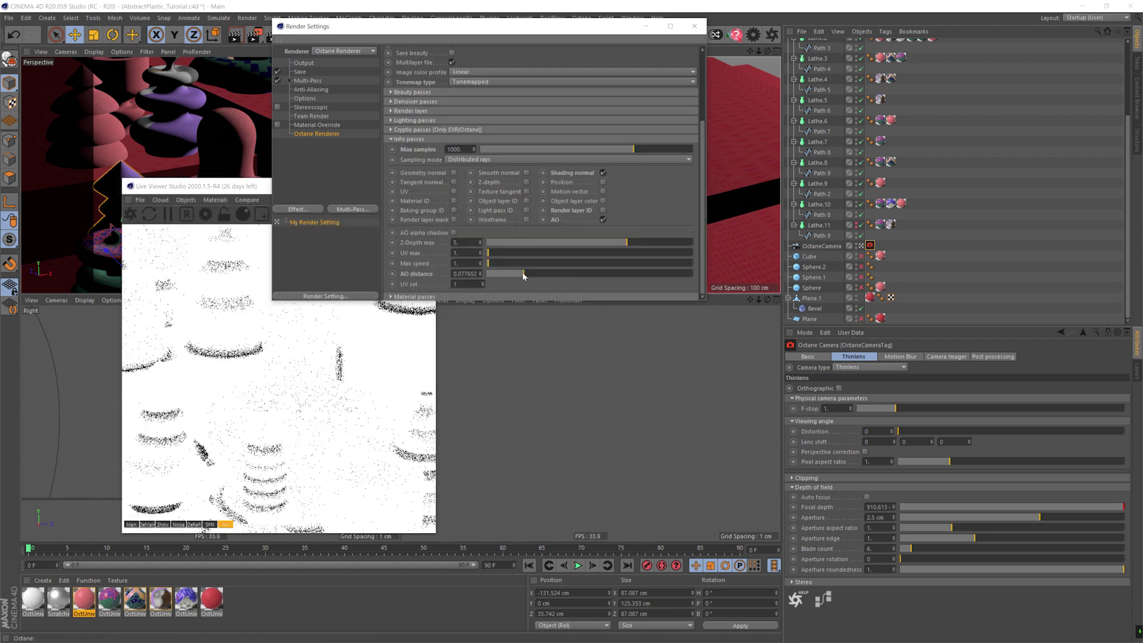
{"action": "left_click", "coordinate": [454, 233]}
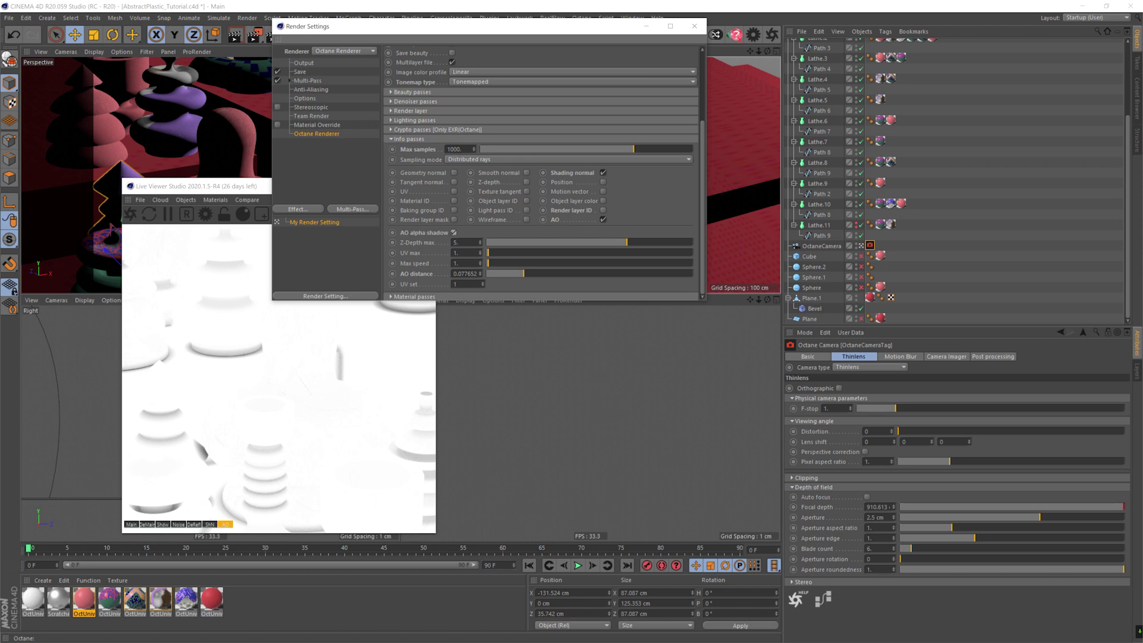
Toggle Affect alpha in the common settings of the purple and brown OctUniversal2 material.
{"action": "double_click", "coordinate": [161, 598]}
{"action": "left_click_drag", "start_coordinate": [244, 74], "coordinate": [714, 256]}
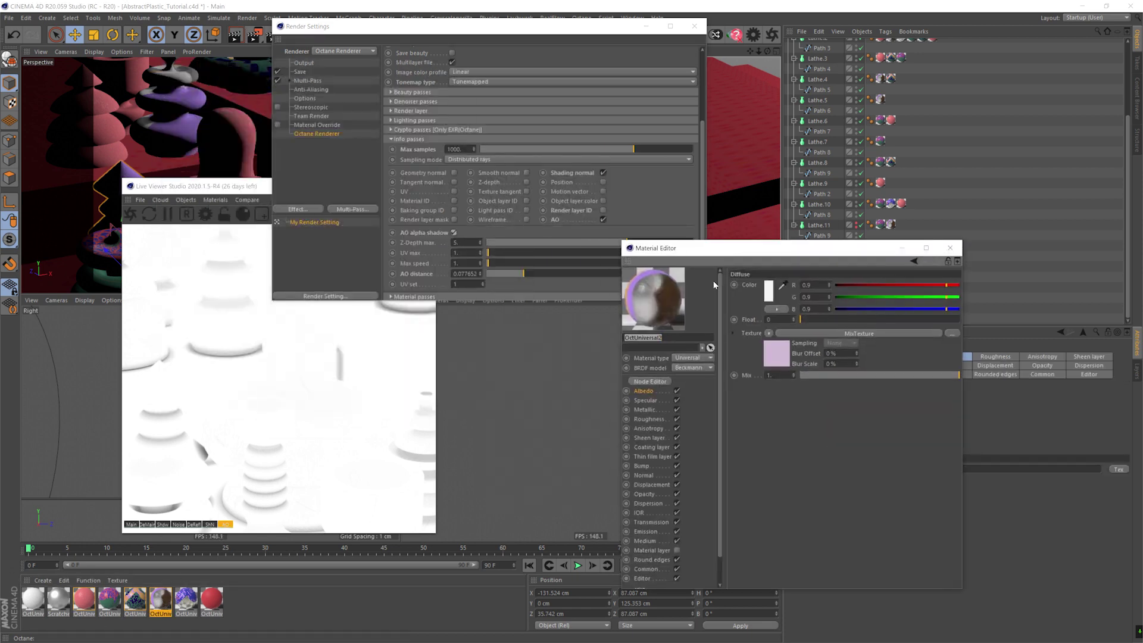
{"action": "left_click", "coordinate": [646, 569]}
{"action": "left_click", "coordinate": [808, 313]}
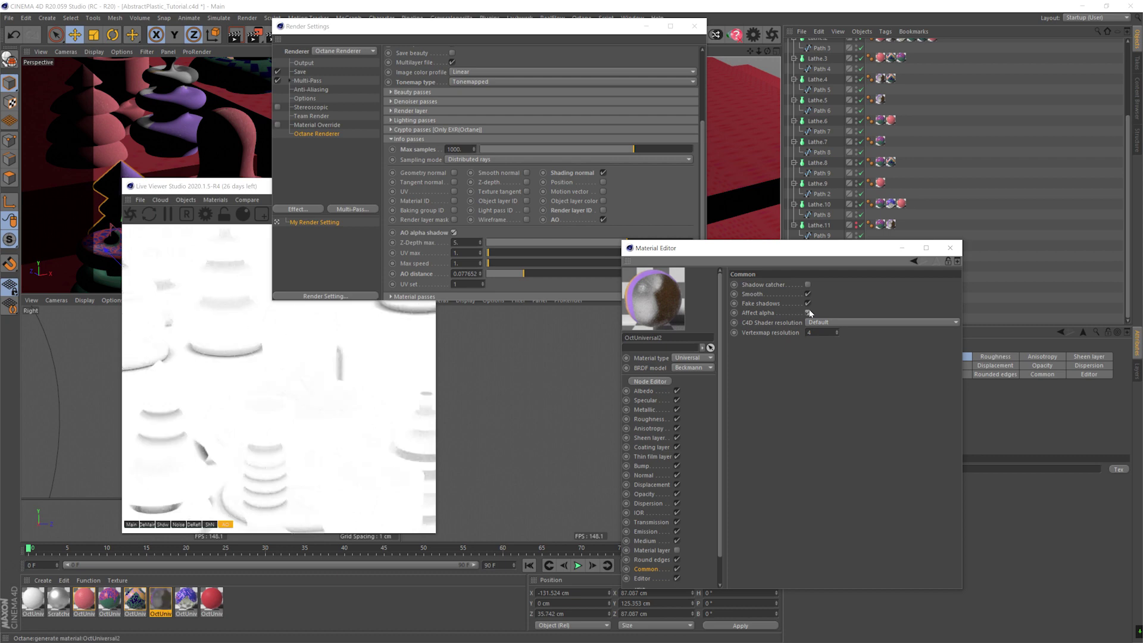
{"action": "left_click", "coordinate": [951, 248]}
Examine the shading normal, denoised indirect reflection, noise and shadow passes in the Live Viewer.
{"action": "left_click_drag", "start_coordinate": [473, 29], "coordinate": [693, 167]}
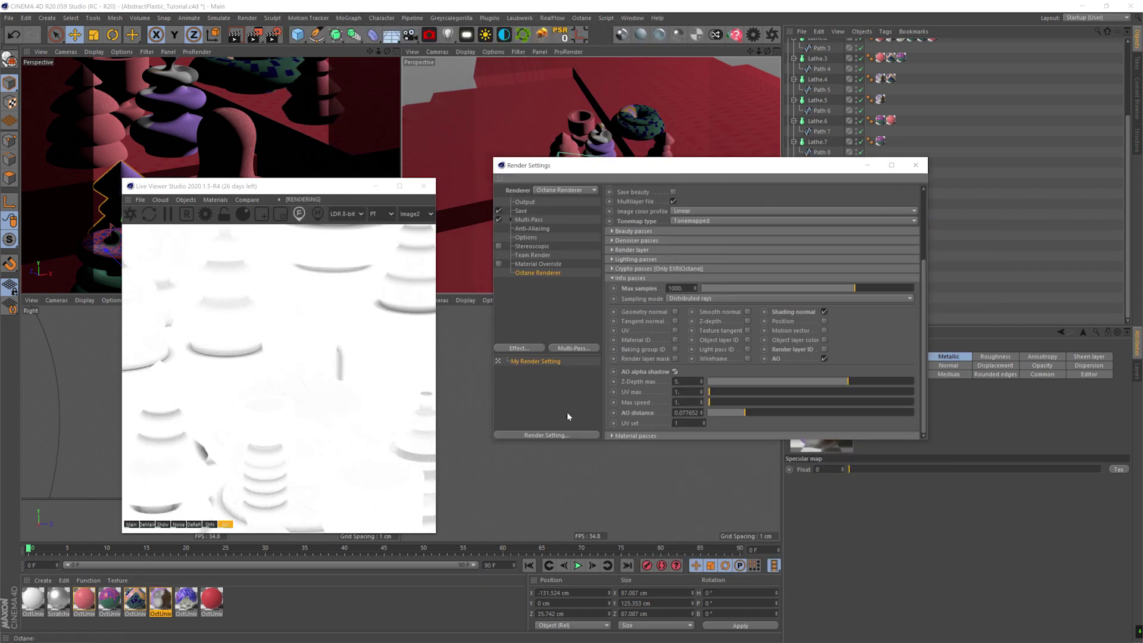
{"action": "left_click", "coordinate": [209, 525]}
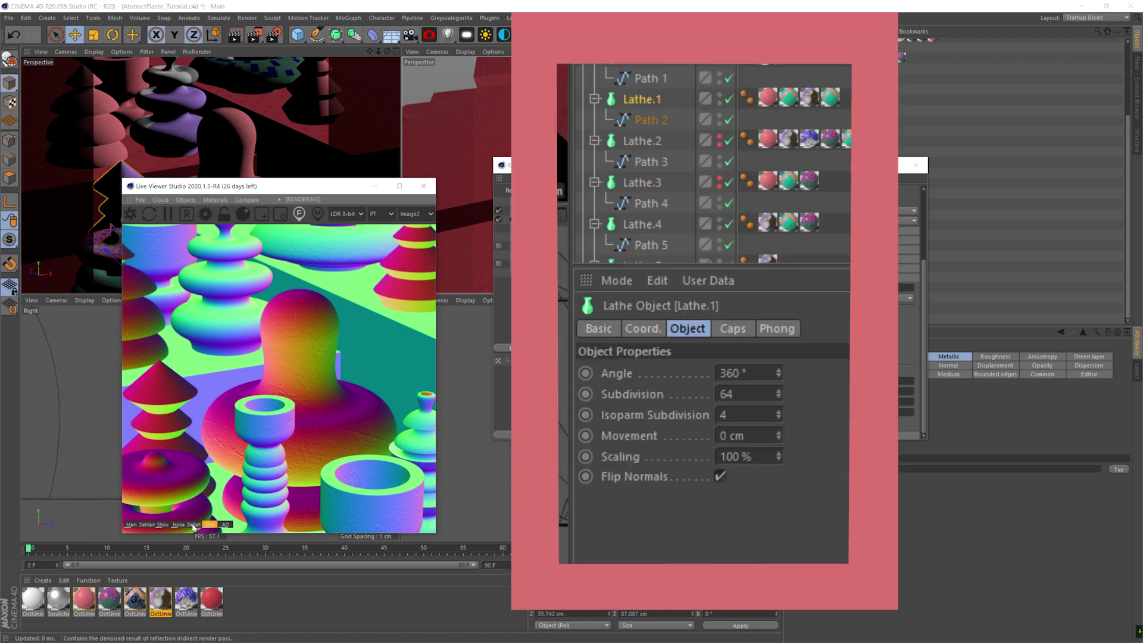
{"action": "left_click", "coordinate": [192, 525]}
{"action": "left_click", "coordinate": [178, 525]}
{"action": "left_click", "coordinate": [162, 525]}
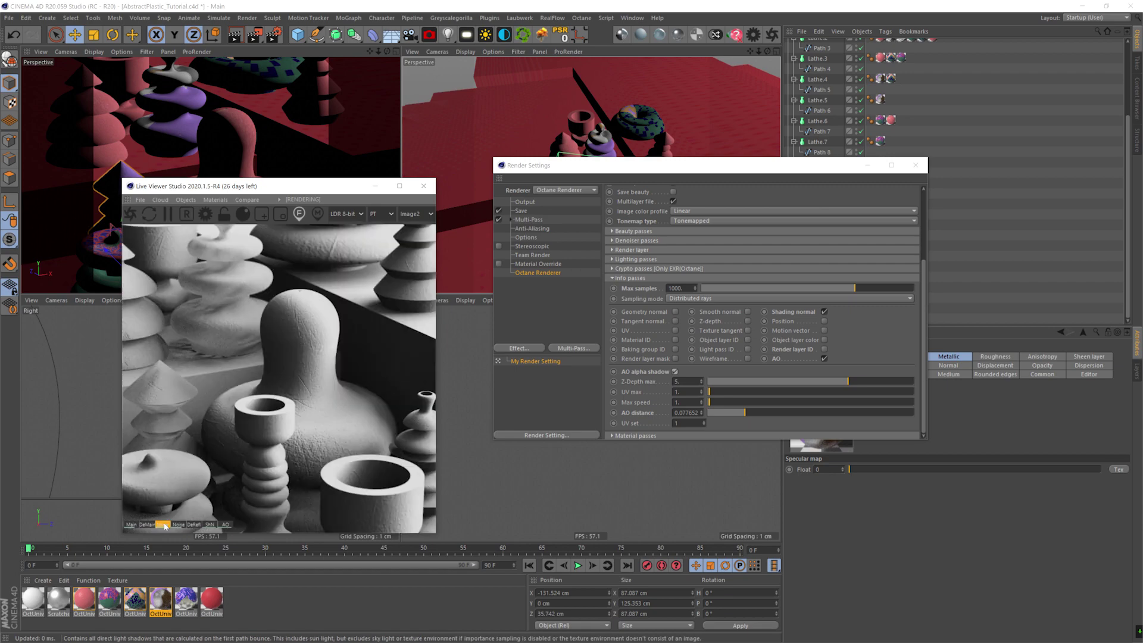
Adjust the scale of the bump image texture's transform in the large bottle vase's material.
{"action": "left_click_drag", "start_coordinate": [296, 188], "coordinate": [552, 173]}
{"action": "left_click", "coordinate": [245, 209]}
{"action": "double_click", "coordinate": [84, 600]}
{"action": "left_click", "coordinate": [183, 206]}
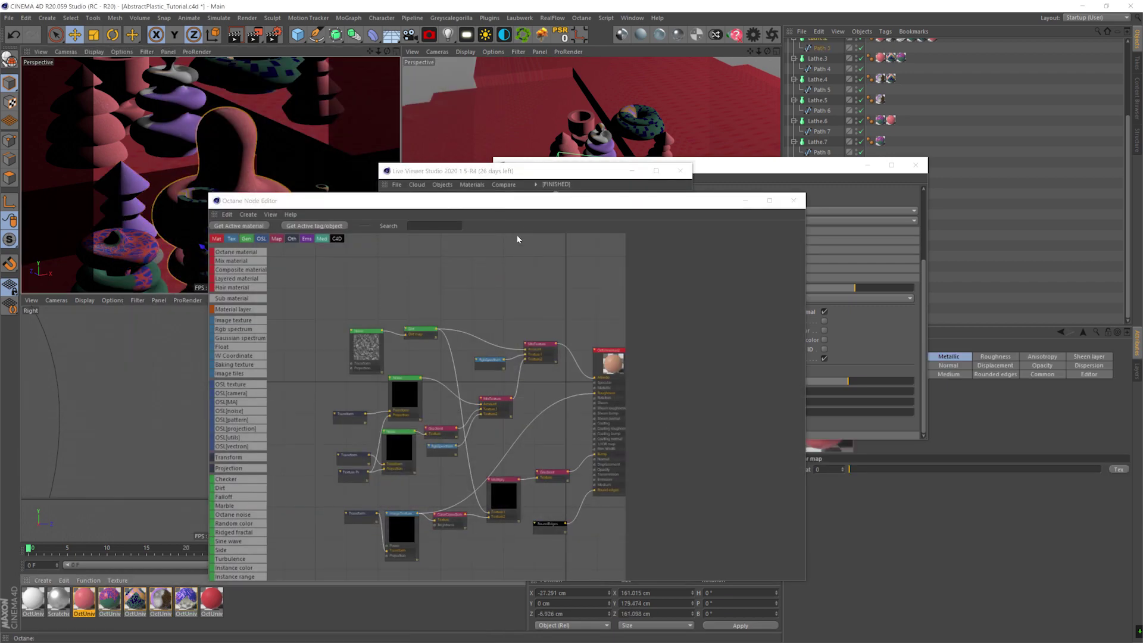
{"action": "left_click_drag", "start_coordinate": [527, 165], "coordinate": [761, 152]}
{"action": "left_click", "coordinate": [183, 494]}
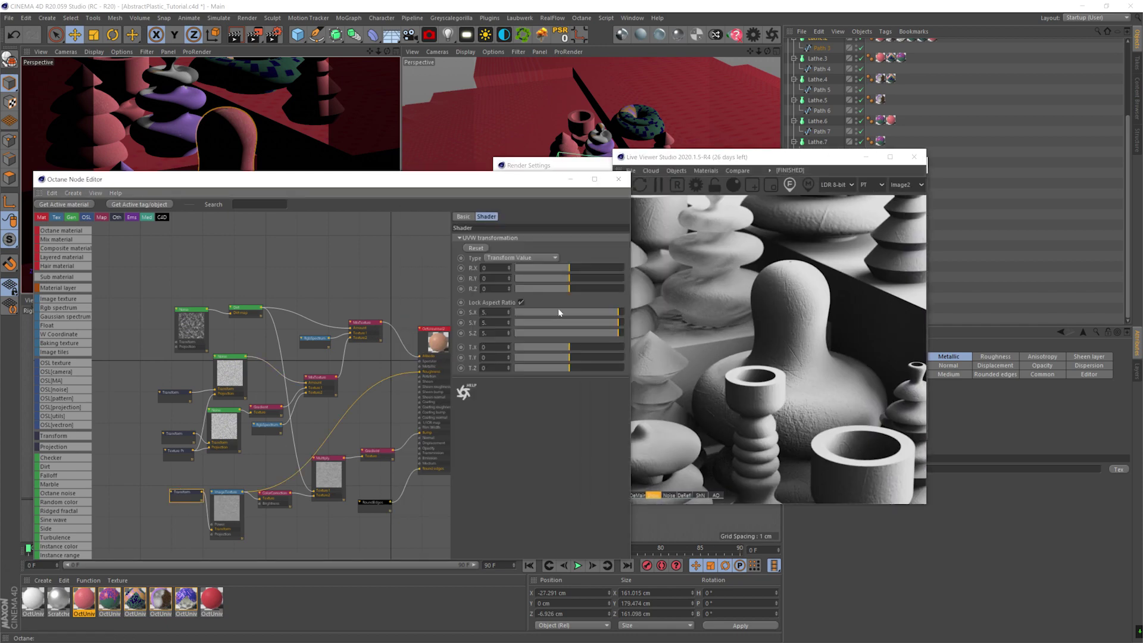
{"action": "left_click", "coordinate": [617, 179]}
Set the bump image texture's transform scale to 10 in the ringed back vase's material, and save the scene.
{"action": "left_click", "coordinate": [251, 78]}
{"action": "double_click", "coordinate": [135, 600]}
{"action": "left_click", "coordinate": [186, 205]}
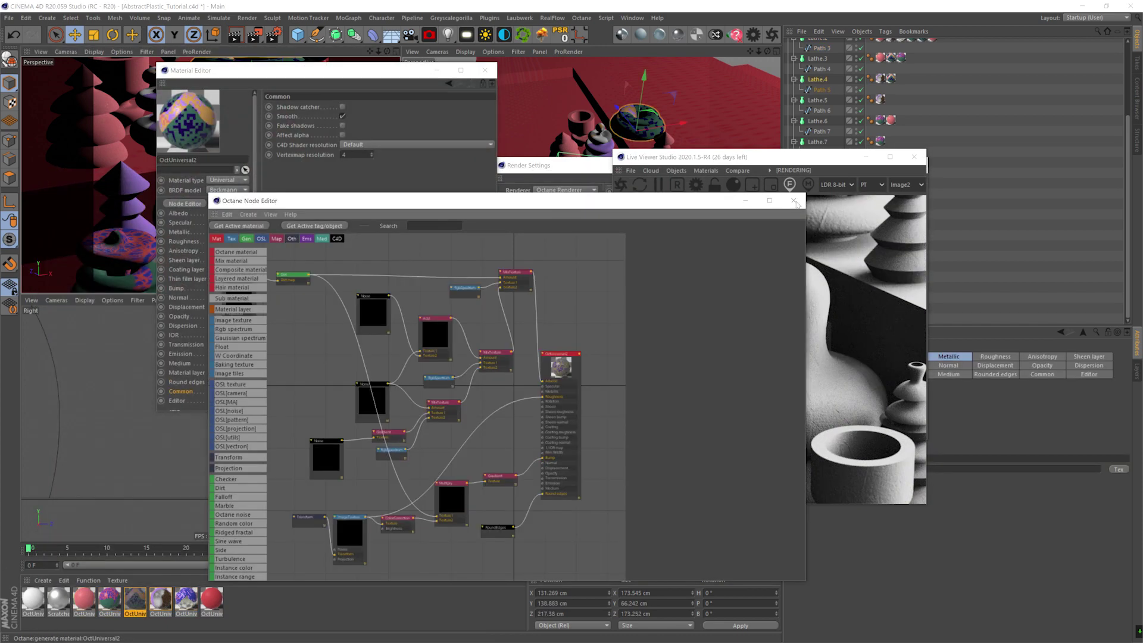
{"action": "left_click", "coordinate": [486, 70]}
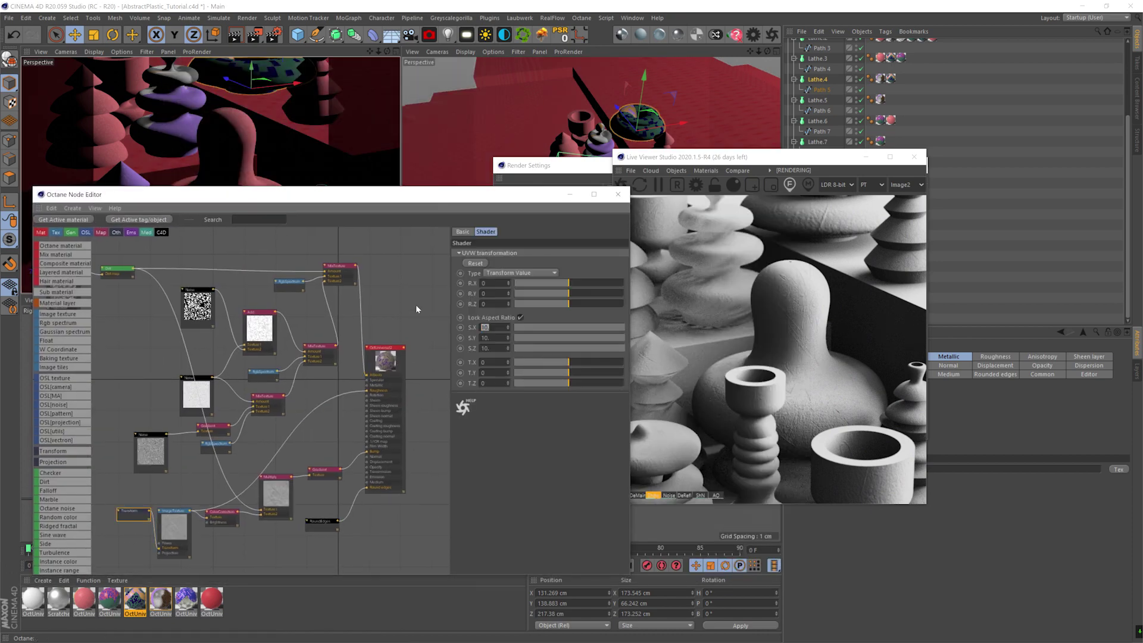
{"action": "left_click", "coordinate": [654, 158]}
{"action": "key", "text": "ctrl+s"}
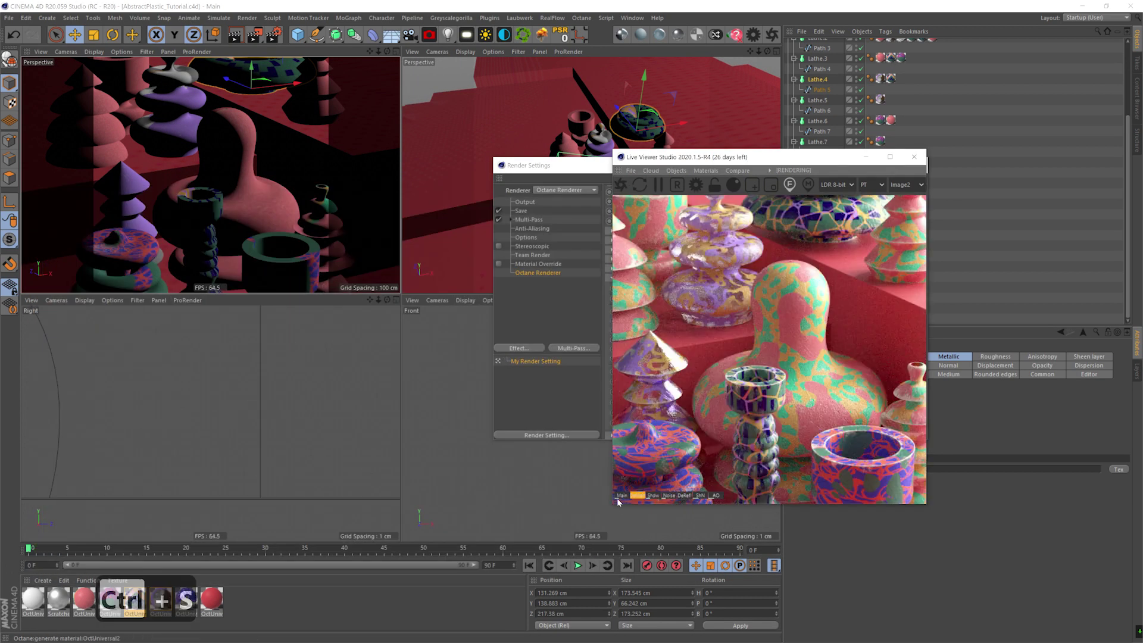
Render the scene at 1280 × 1280 pixels in the Picture Viewer and close the project.
{"action": "left_click", "coordinate": [914, 157]}
{"action": "left_click", "coordinate": [525, 202]}
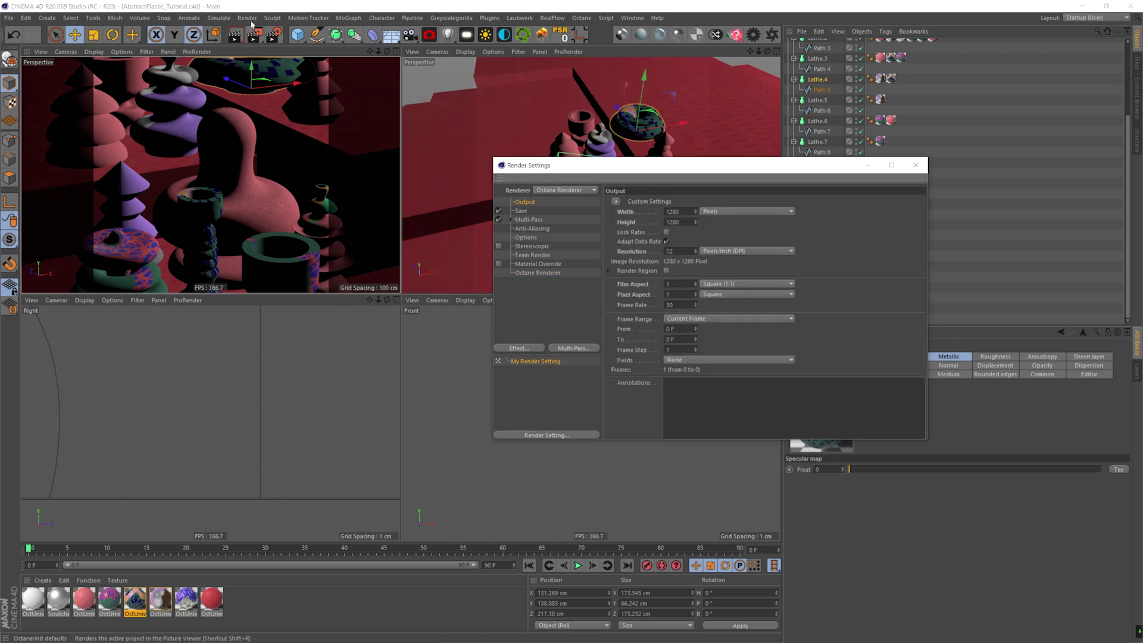
{"action": "left_click", "coordinate": [254, 34]}
{"action": "key", "text": "ctrl+w"}
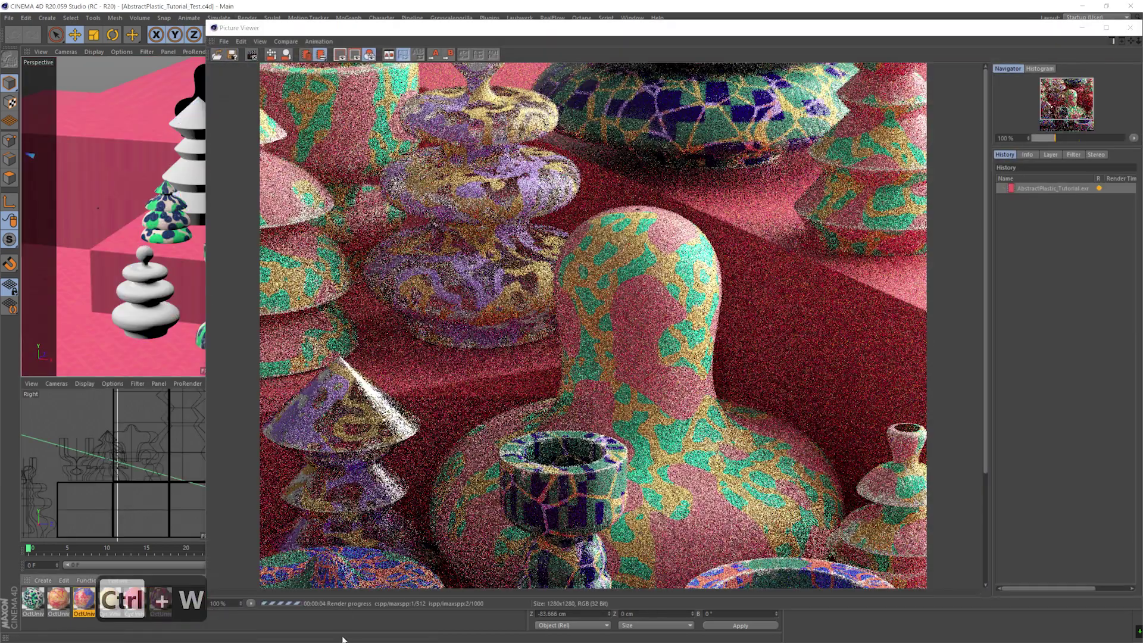